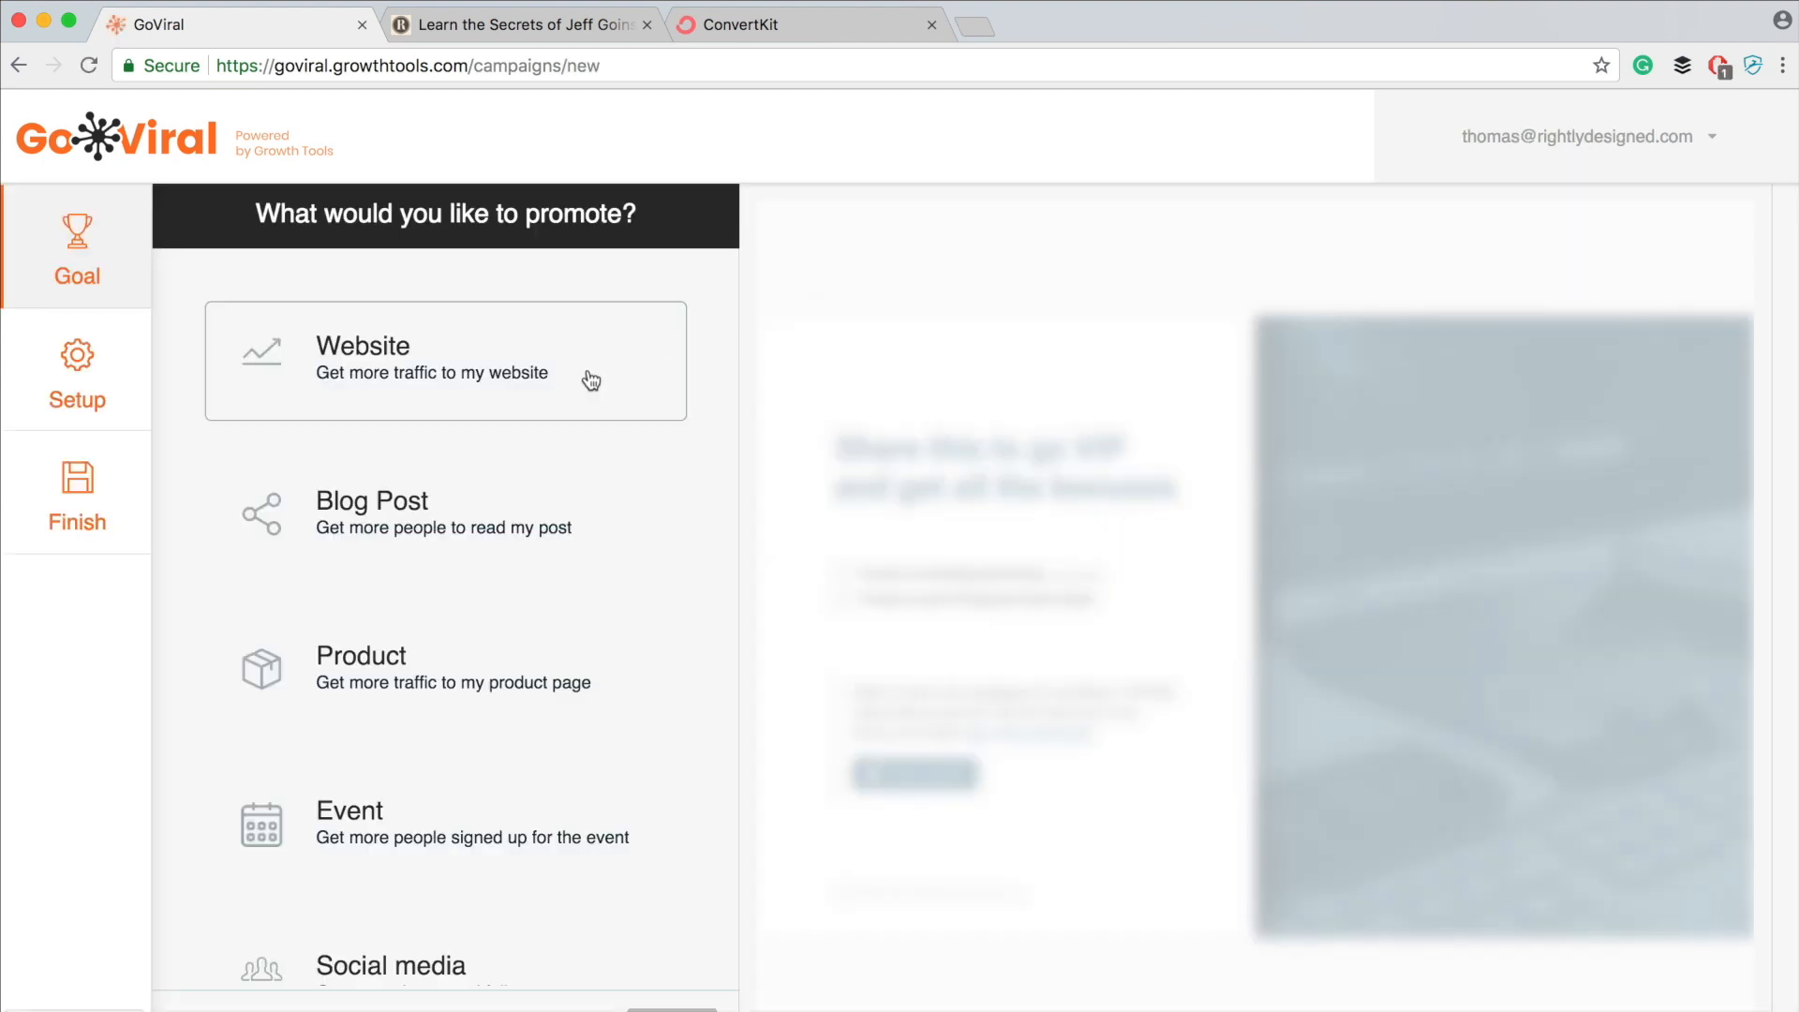
# - Choose Website as what the campaign promotes, after reviewing the other promotion goals, and continue to the design setup
pyautogui.scroll(-5, 582, 381)
pyautogui.scroll(3, 581, 382)
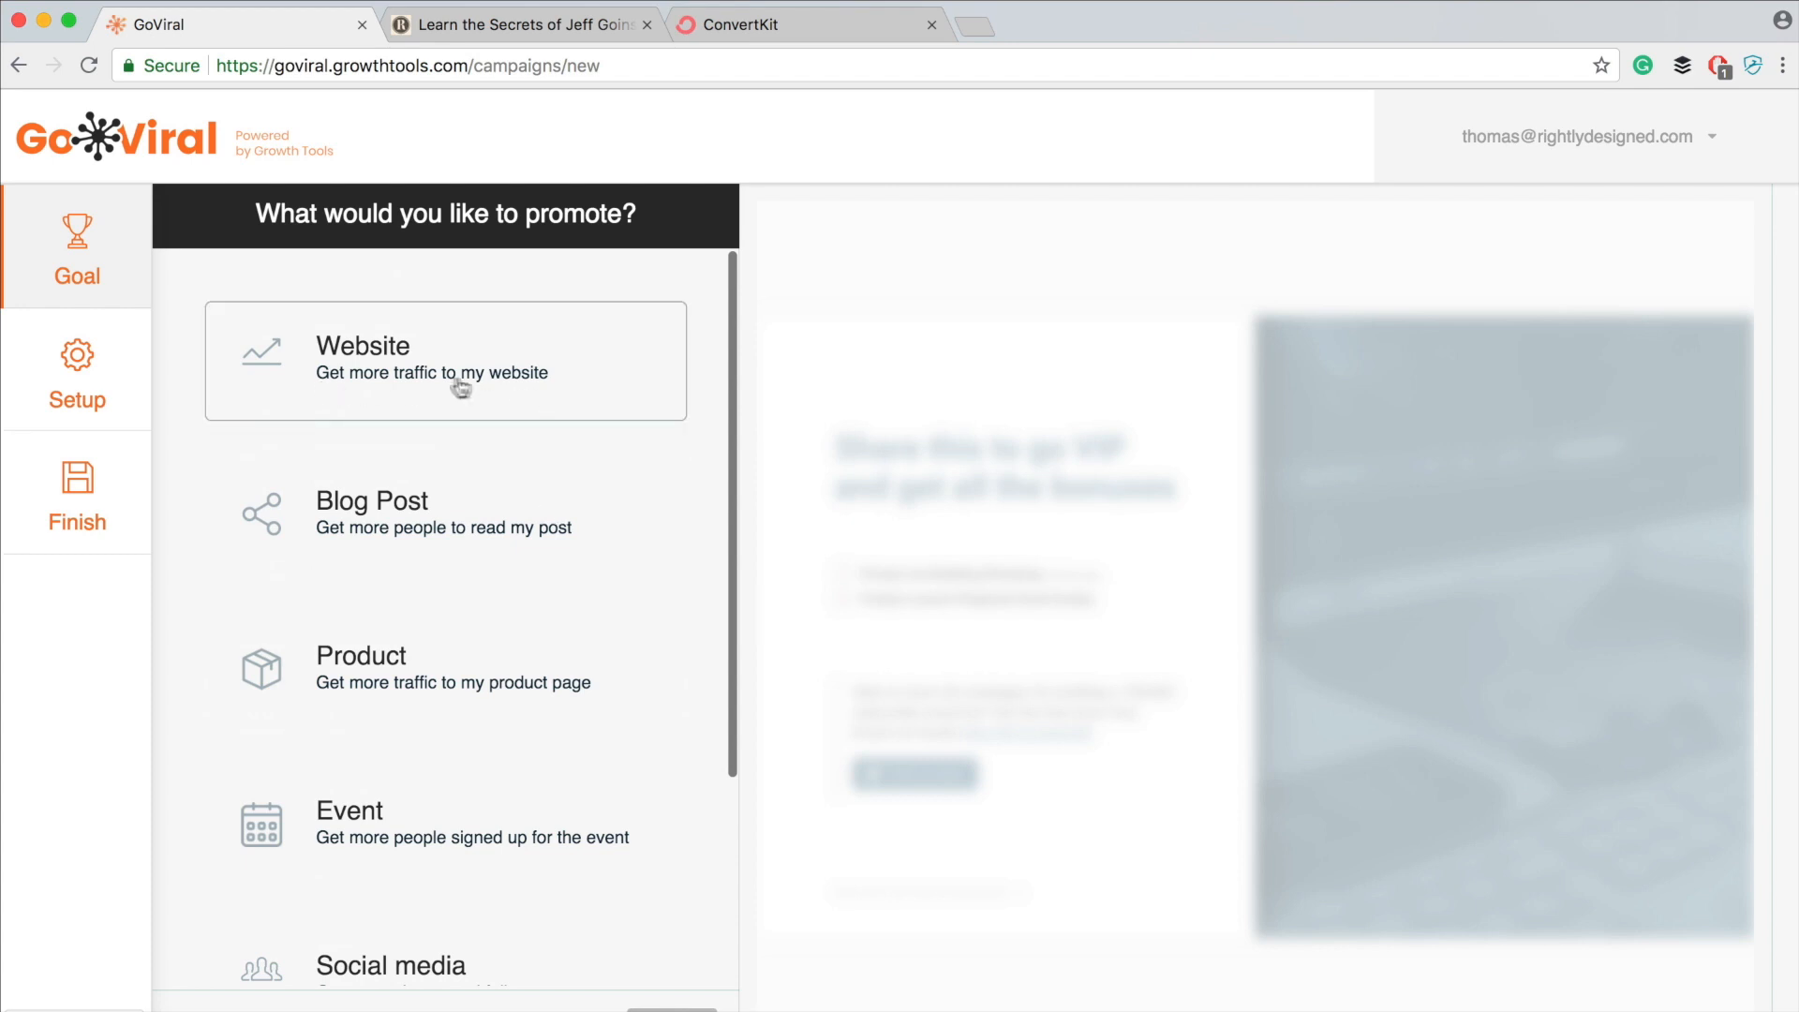
pyautogui.scroll(-1, 542, 382)
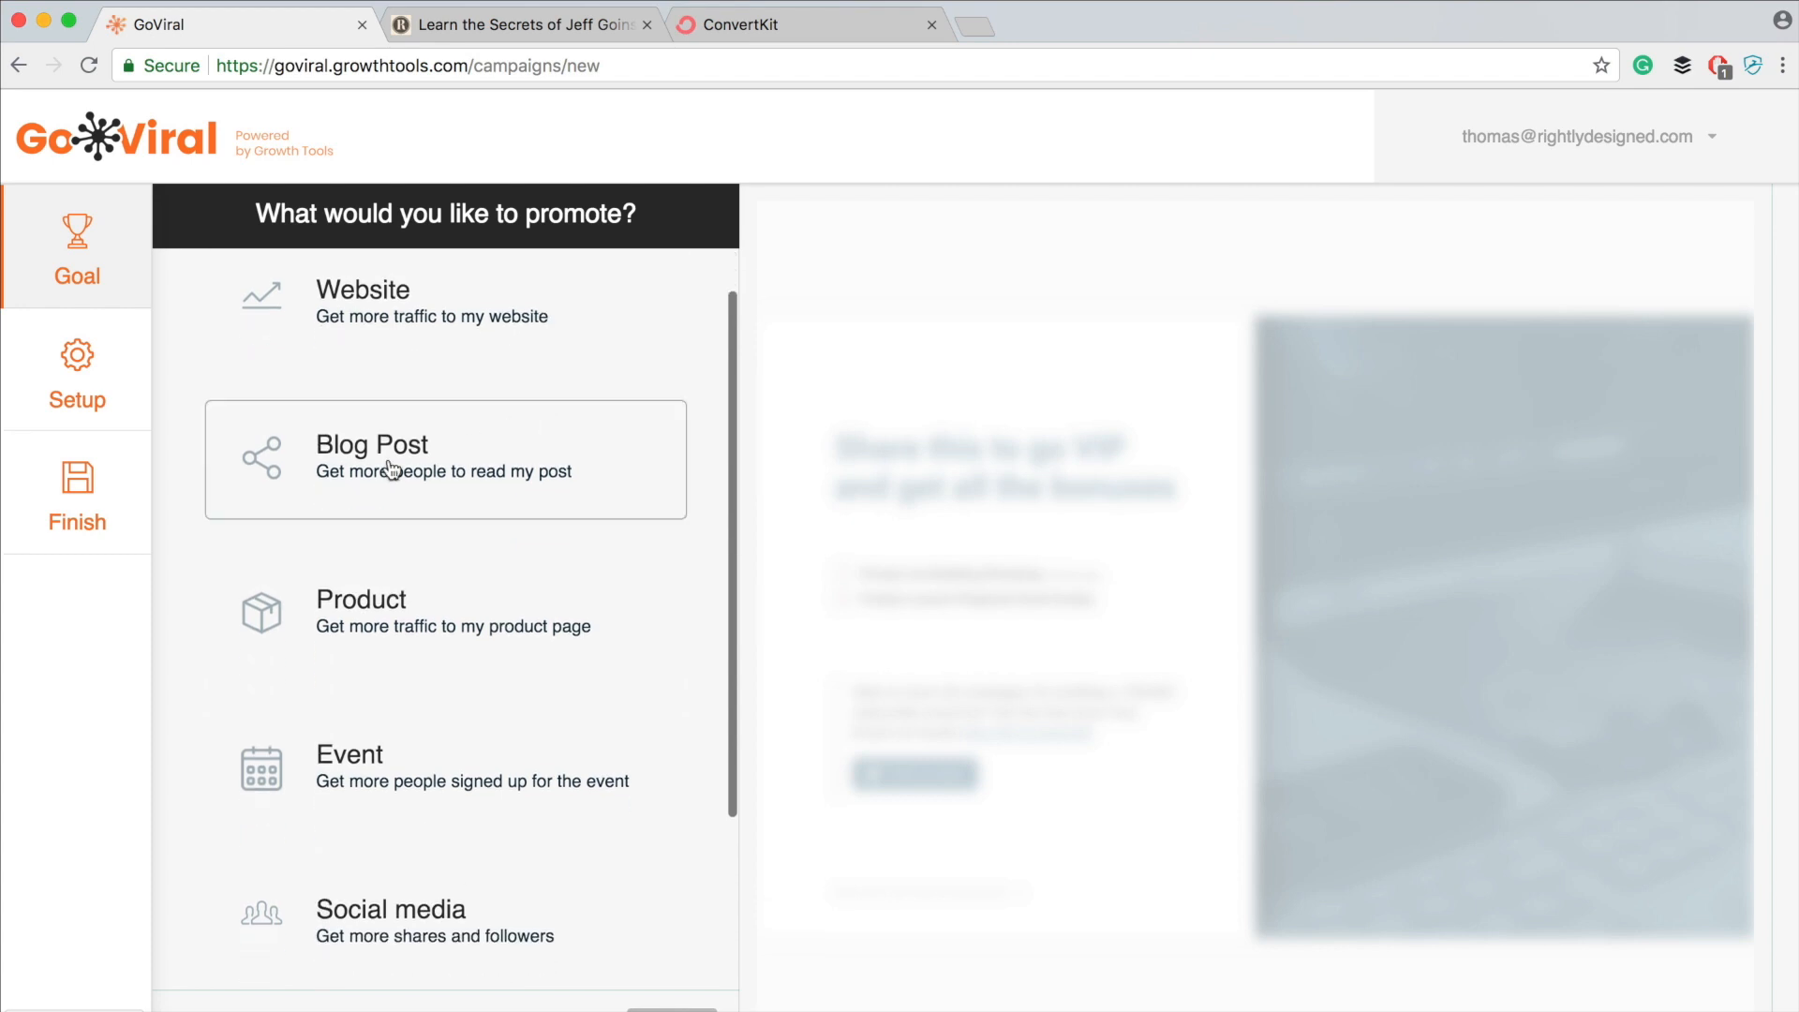
pyautogui.scroll(-1, 539, 480)
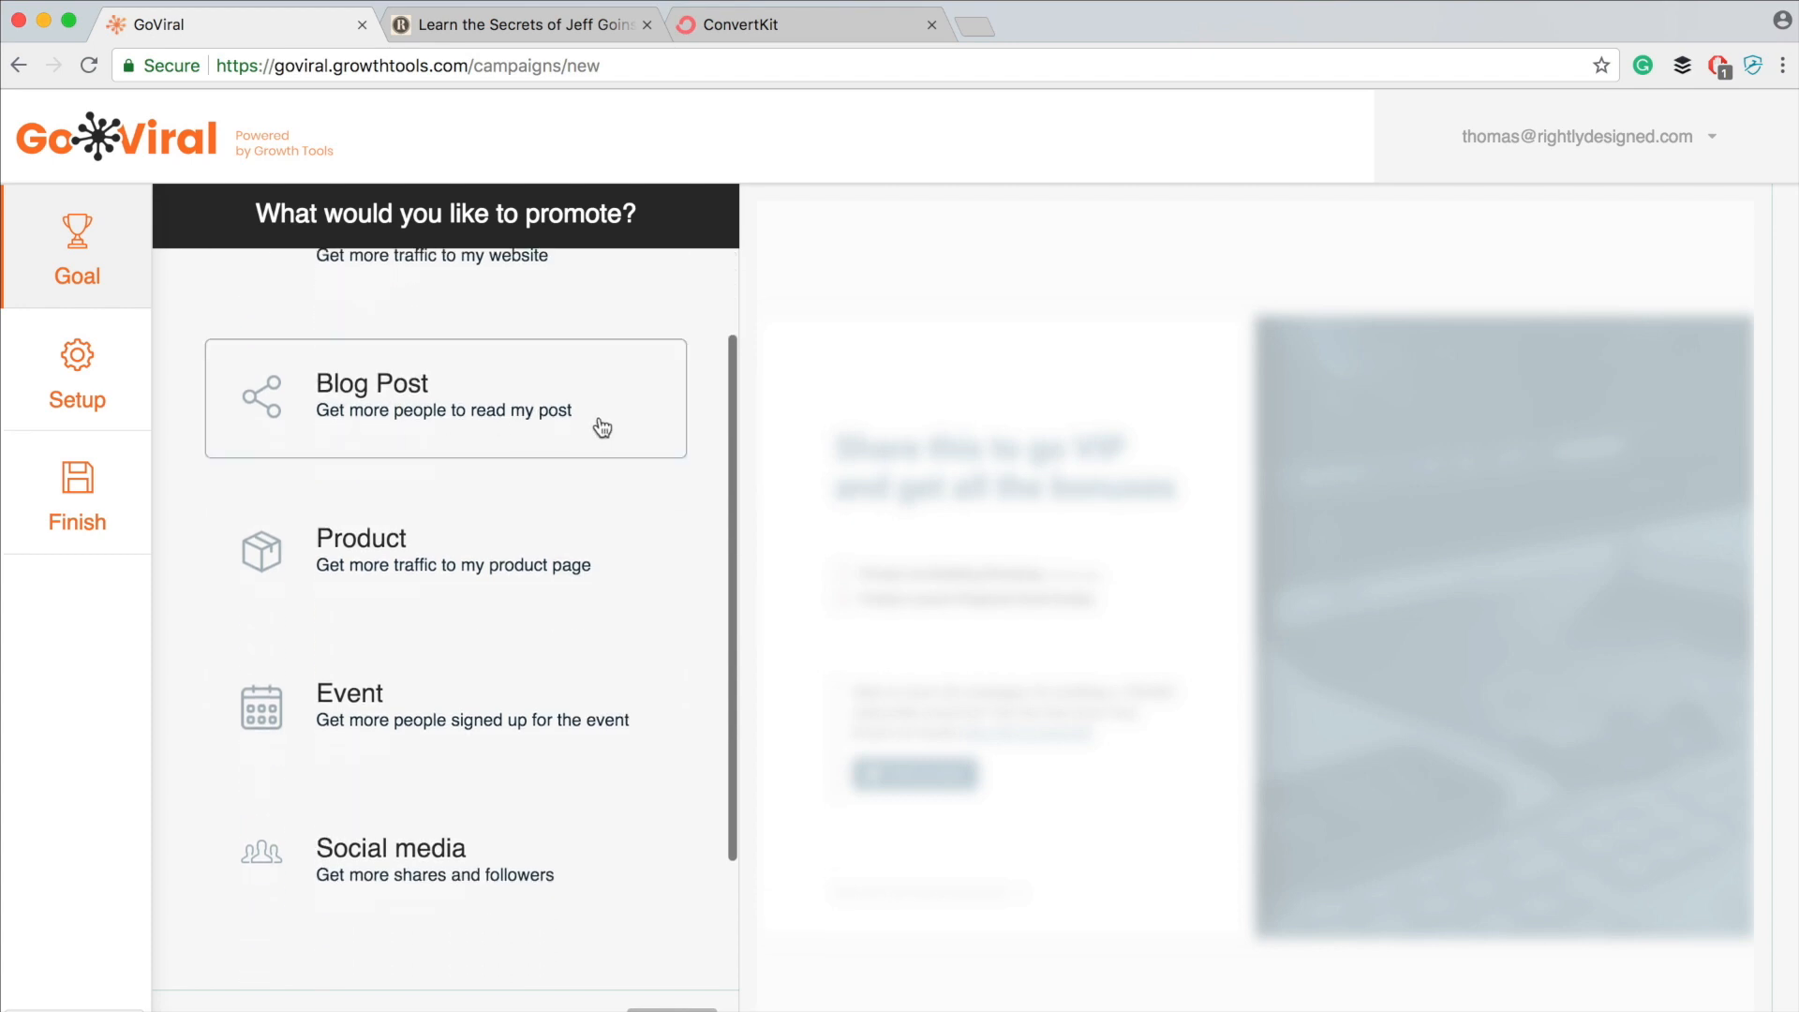
pyautogui.scroll(-1, 599, 429)
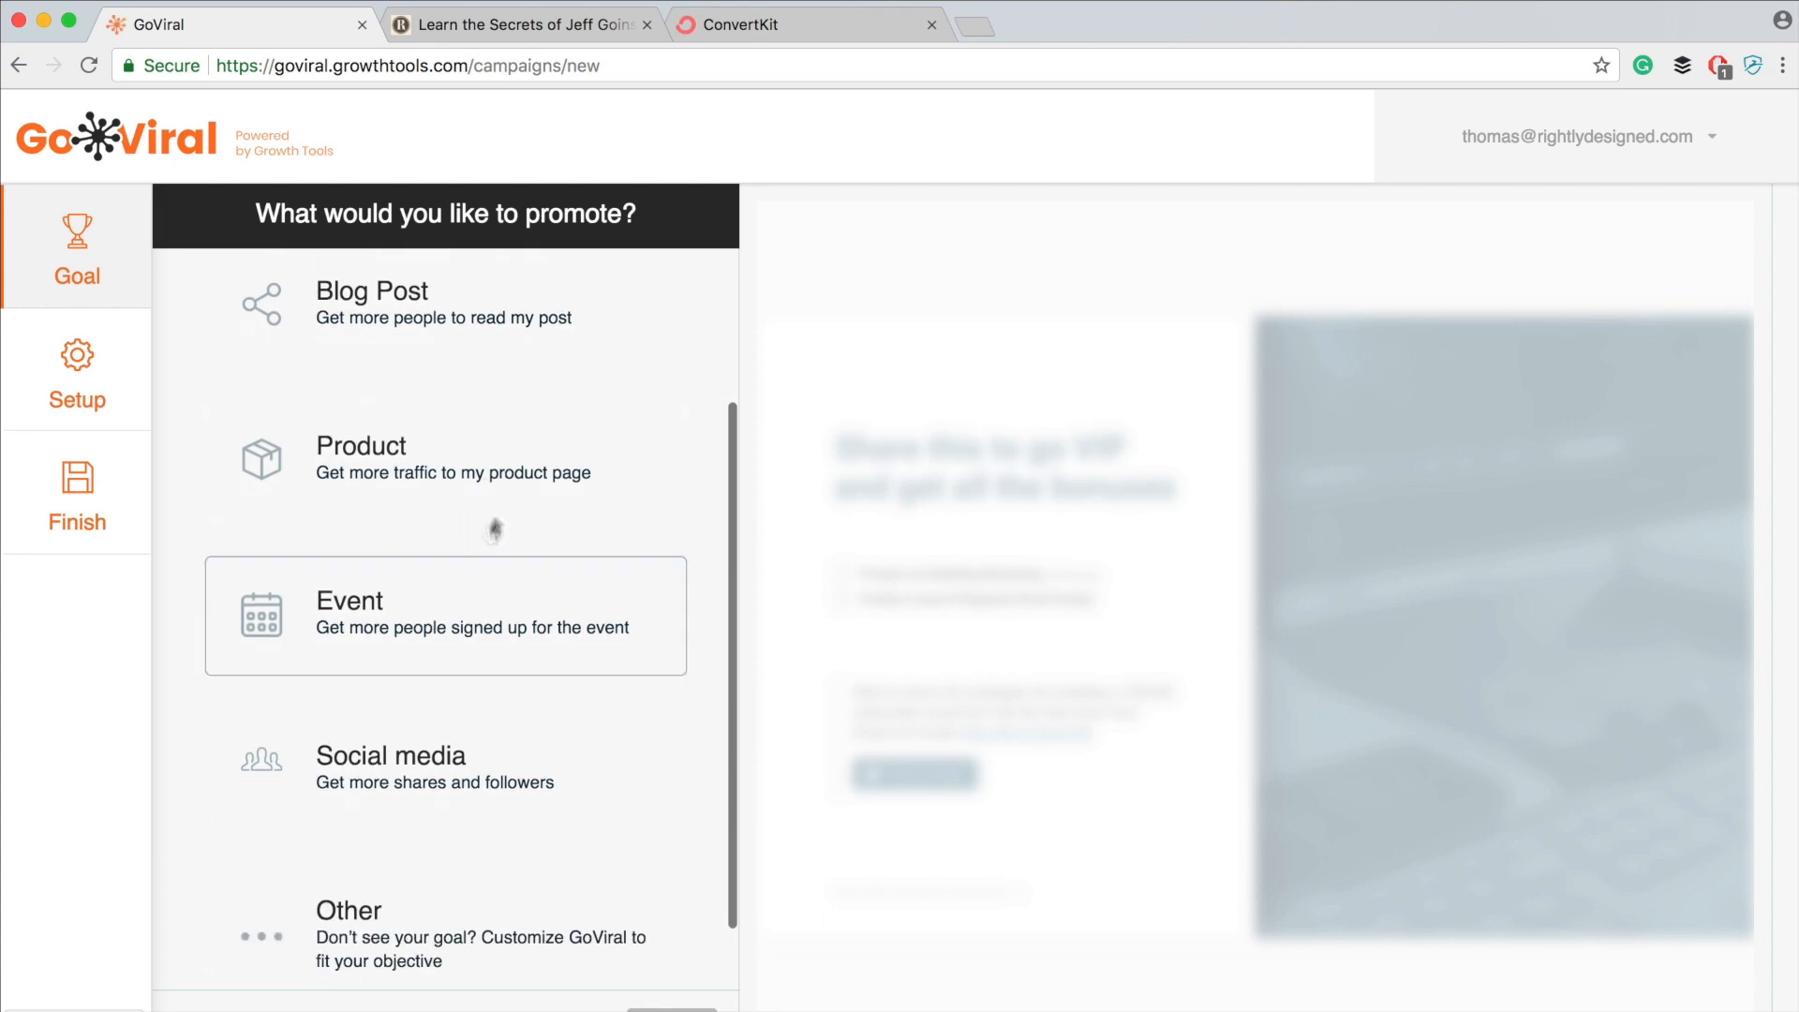
pyautogui.scroll(-1, 506, 534)
pyautogui.scroll(4, 509, 728)
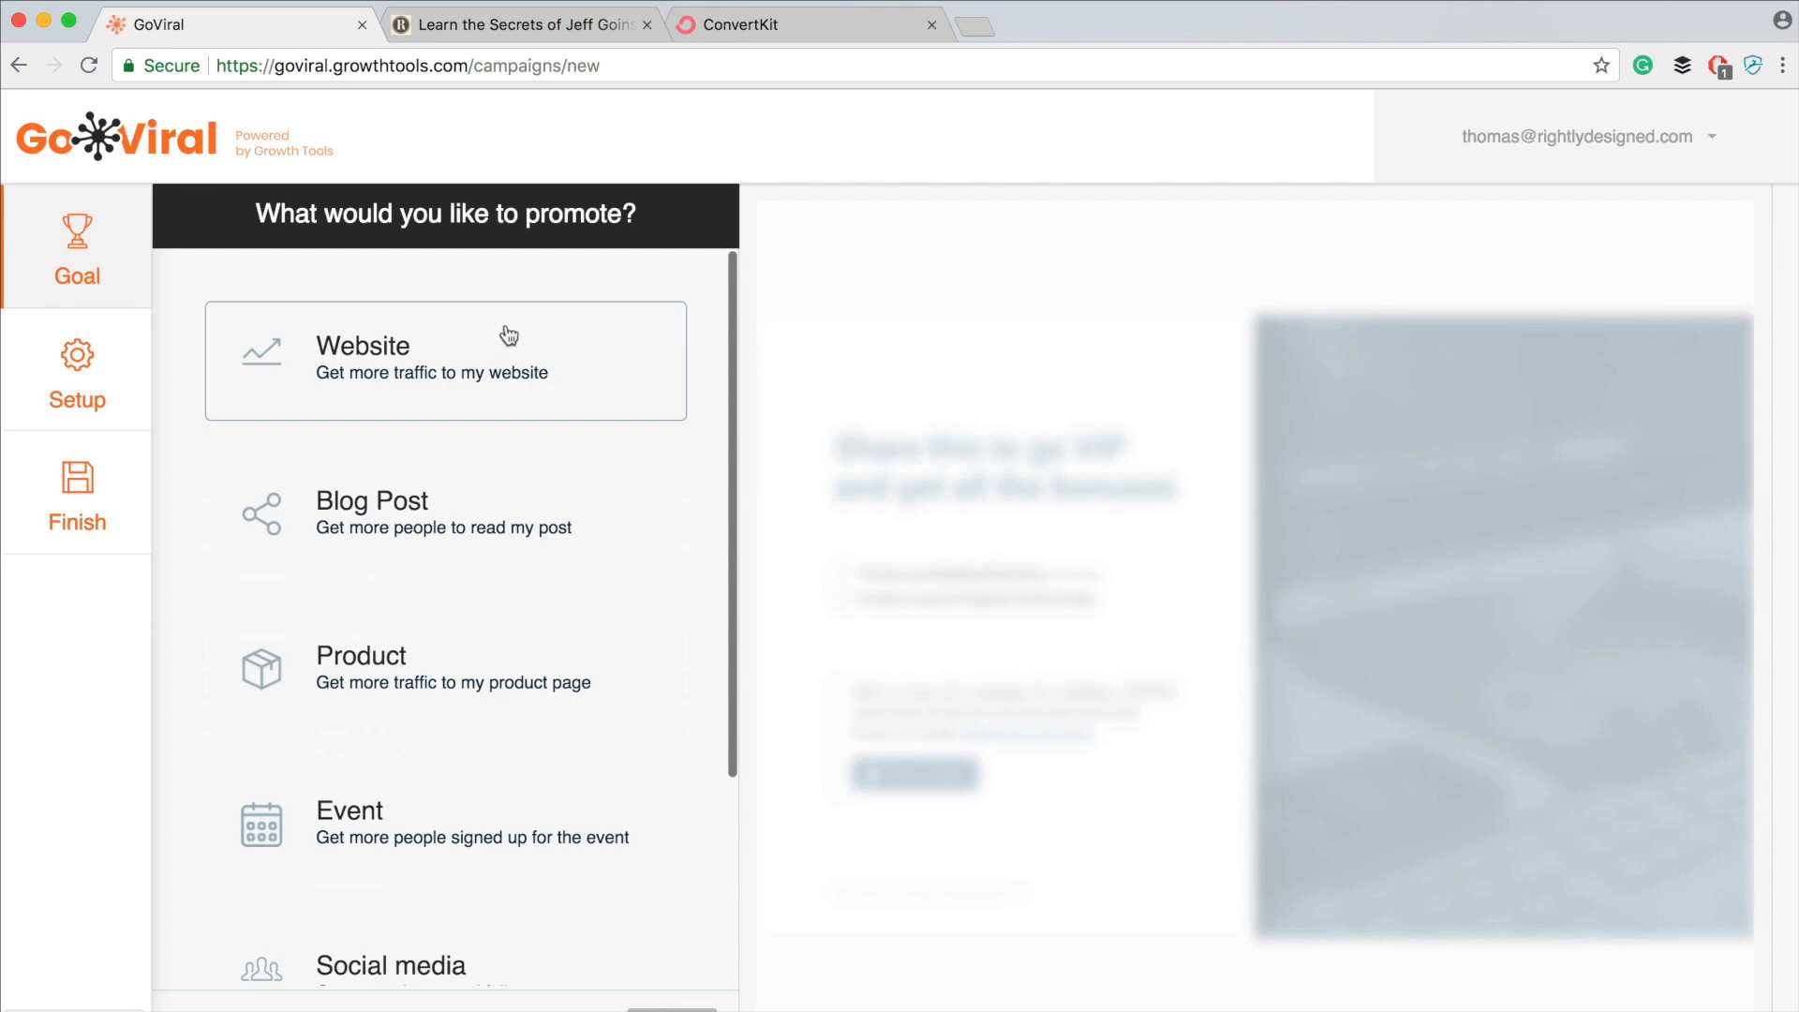
pyautogui.click(347, 375)
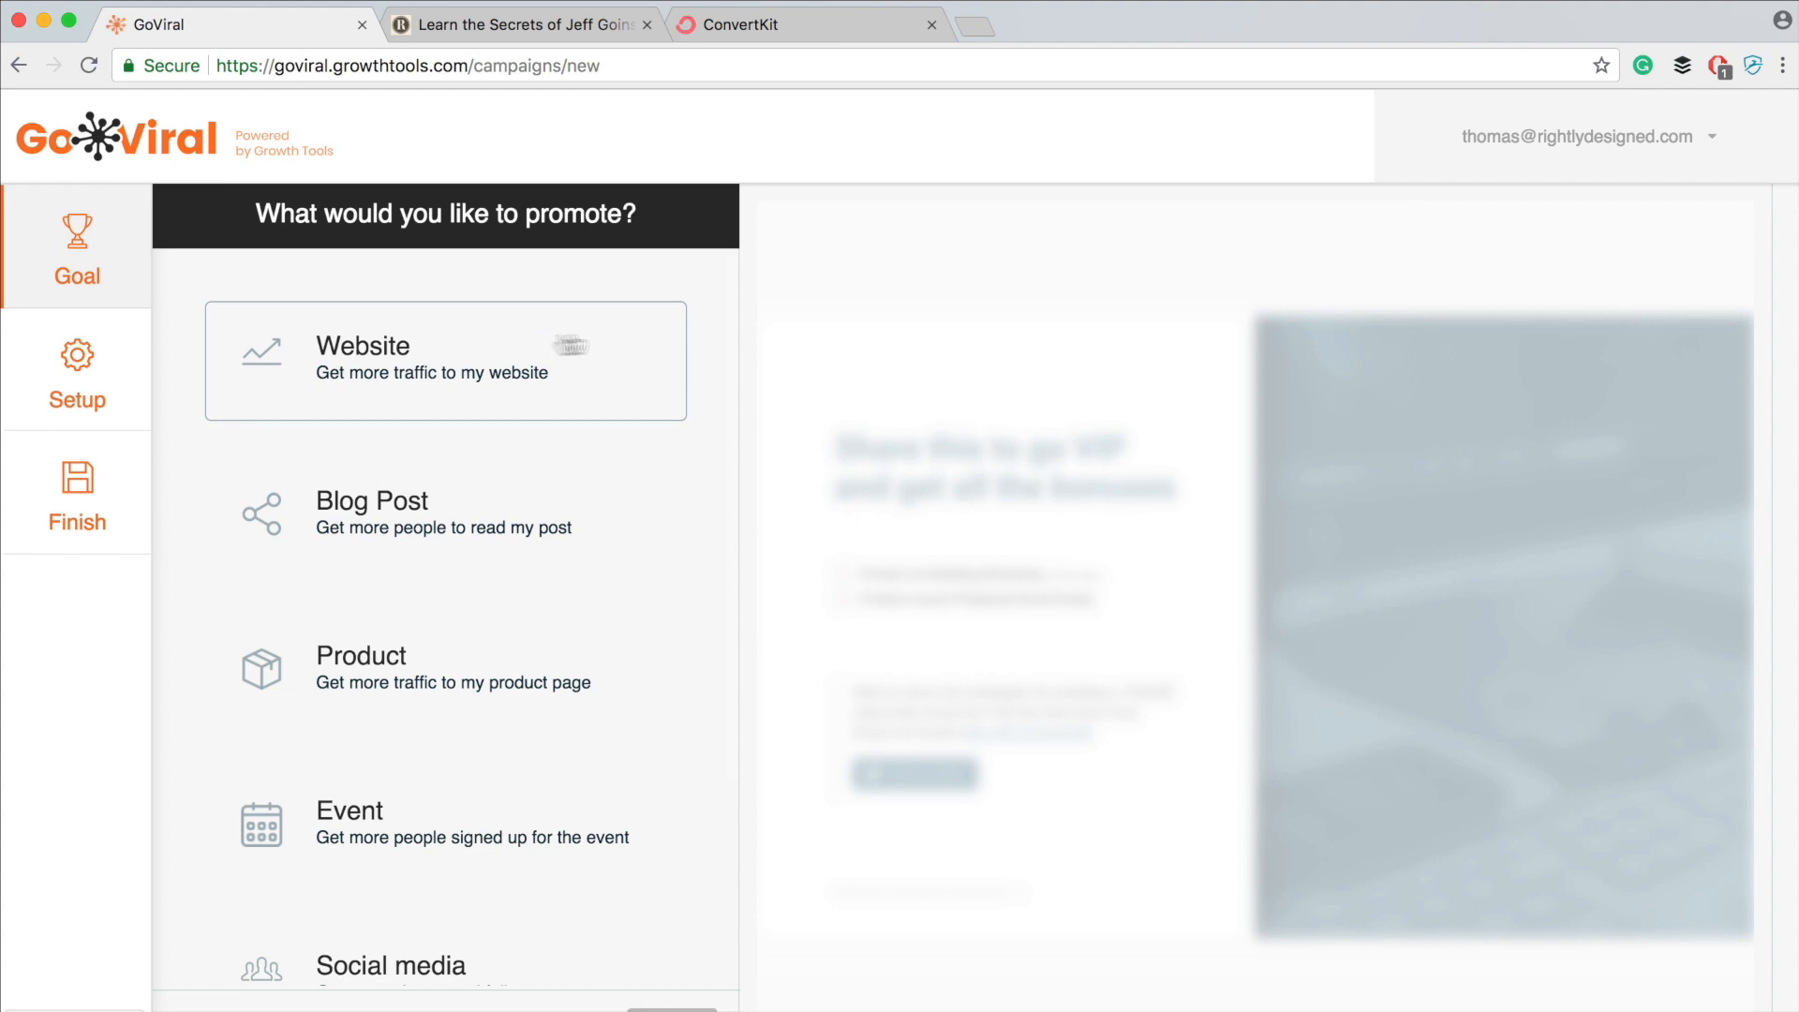
pyautogui.click(615, 366)
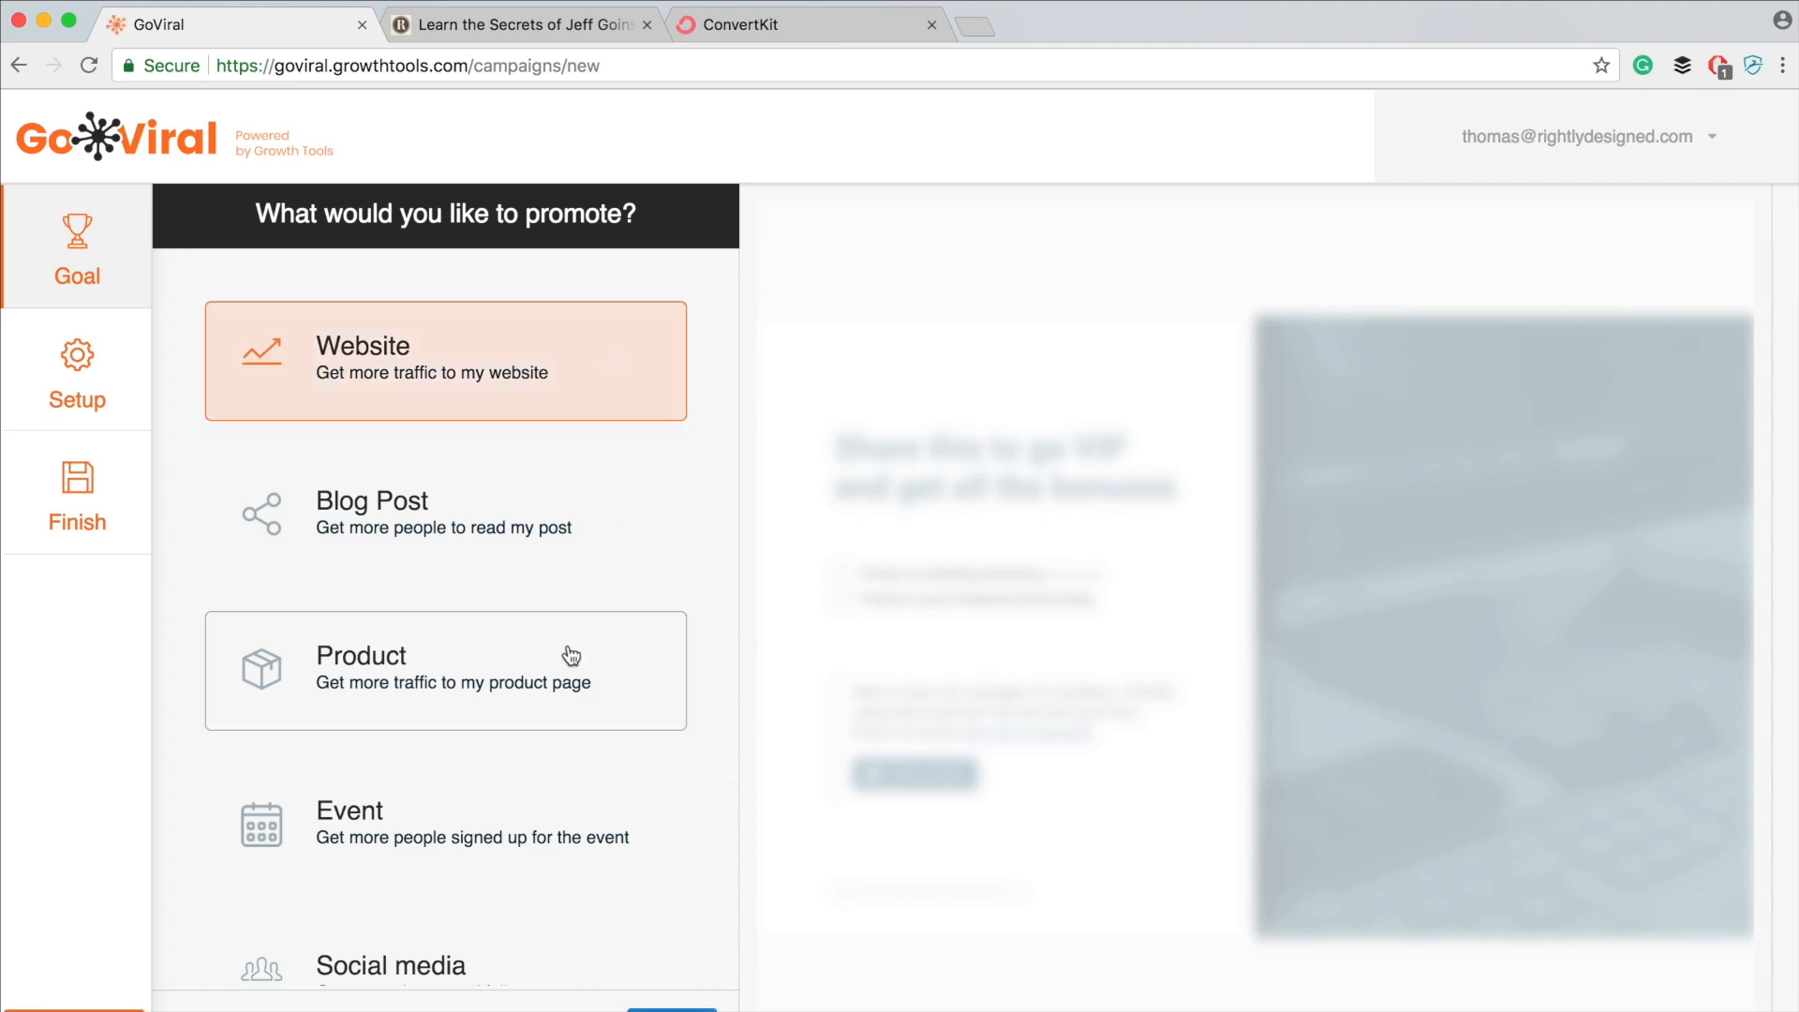
pyautogui.click(672, 1010)
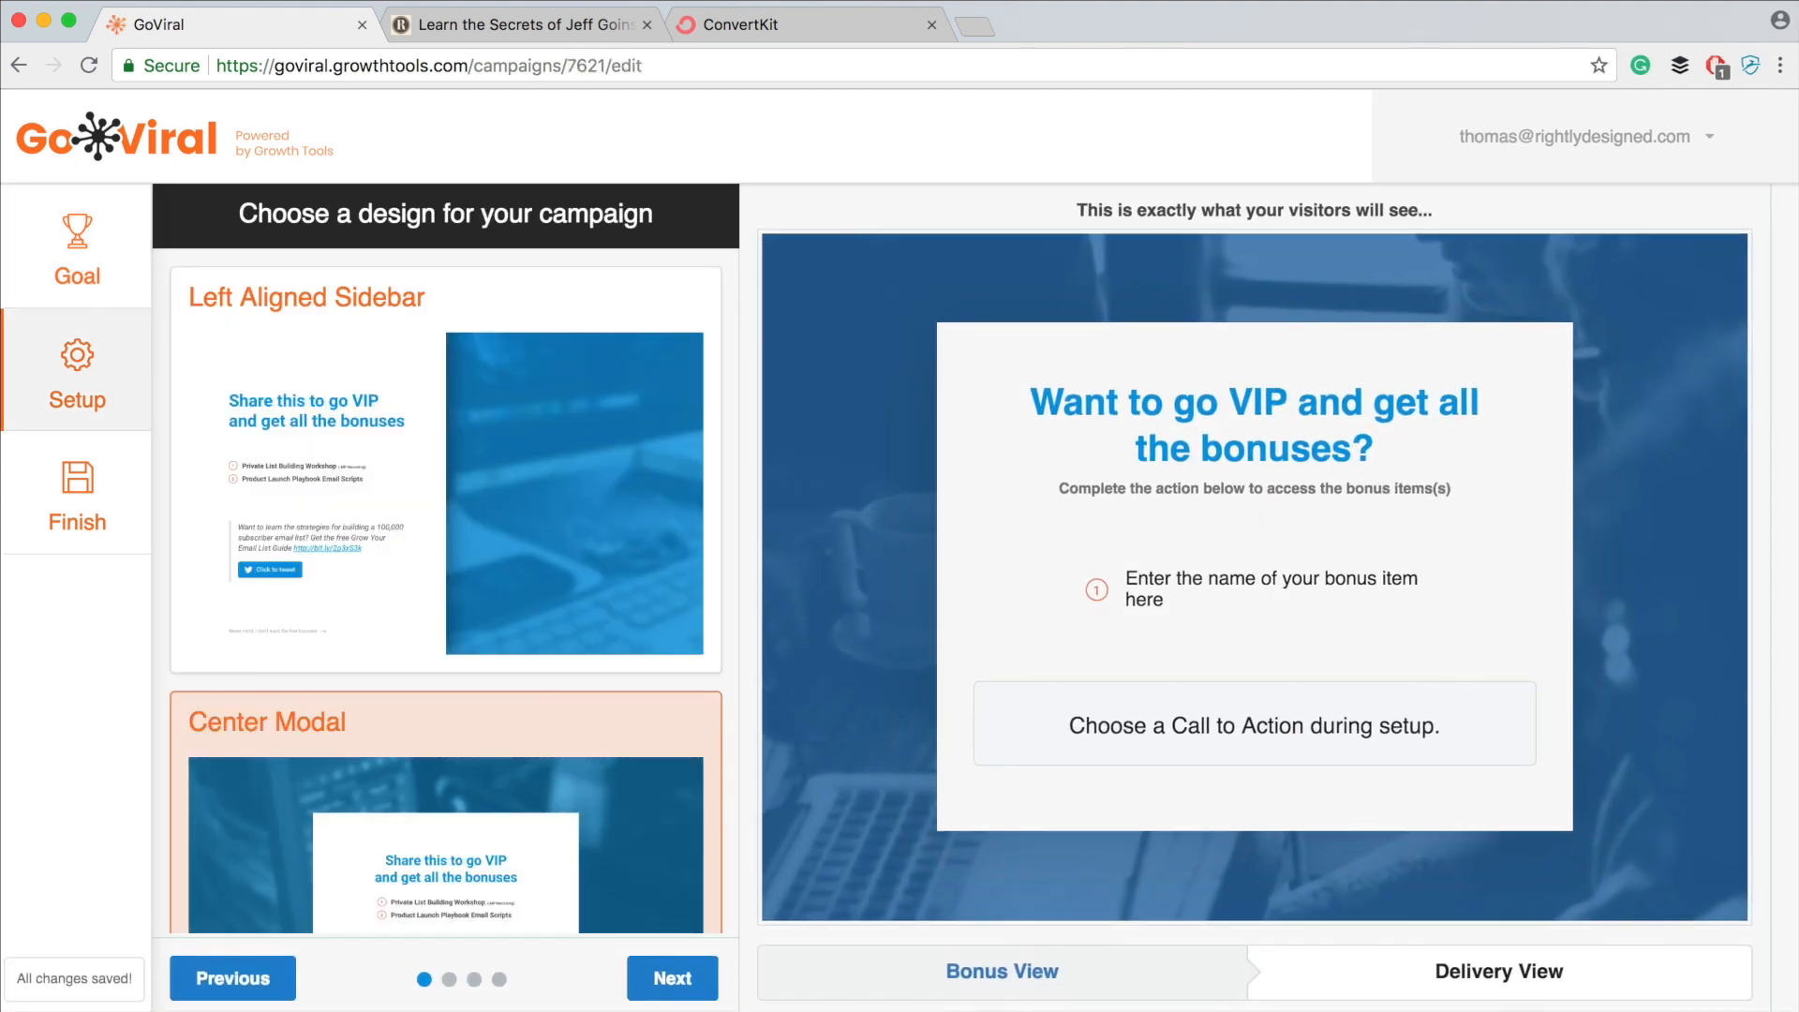
# - Compare the available designs, keep Center Modal for the campaign and continue to its configuration
pyautogui.scroll(-2, 506, 474)
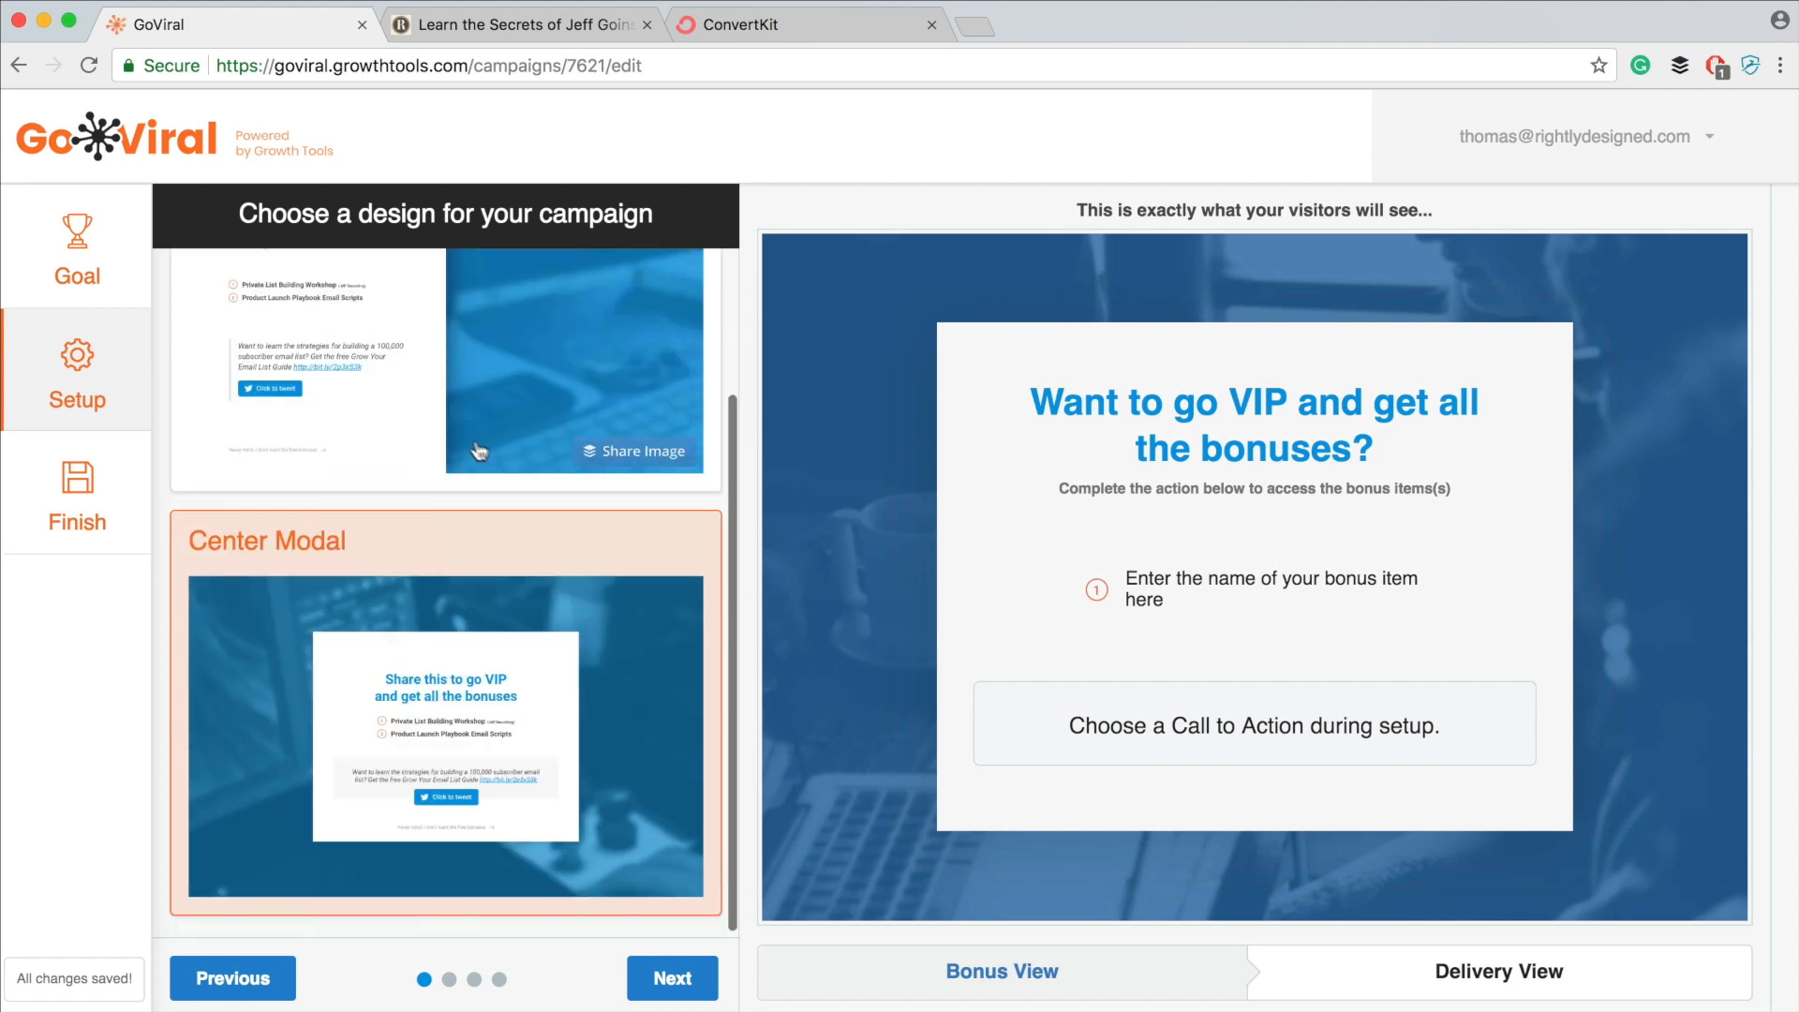
pyautogui.scroll(2, 471, 470)
pyautogui.scroll(-2, 469, 470)
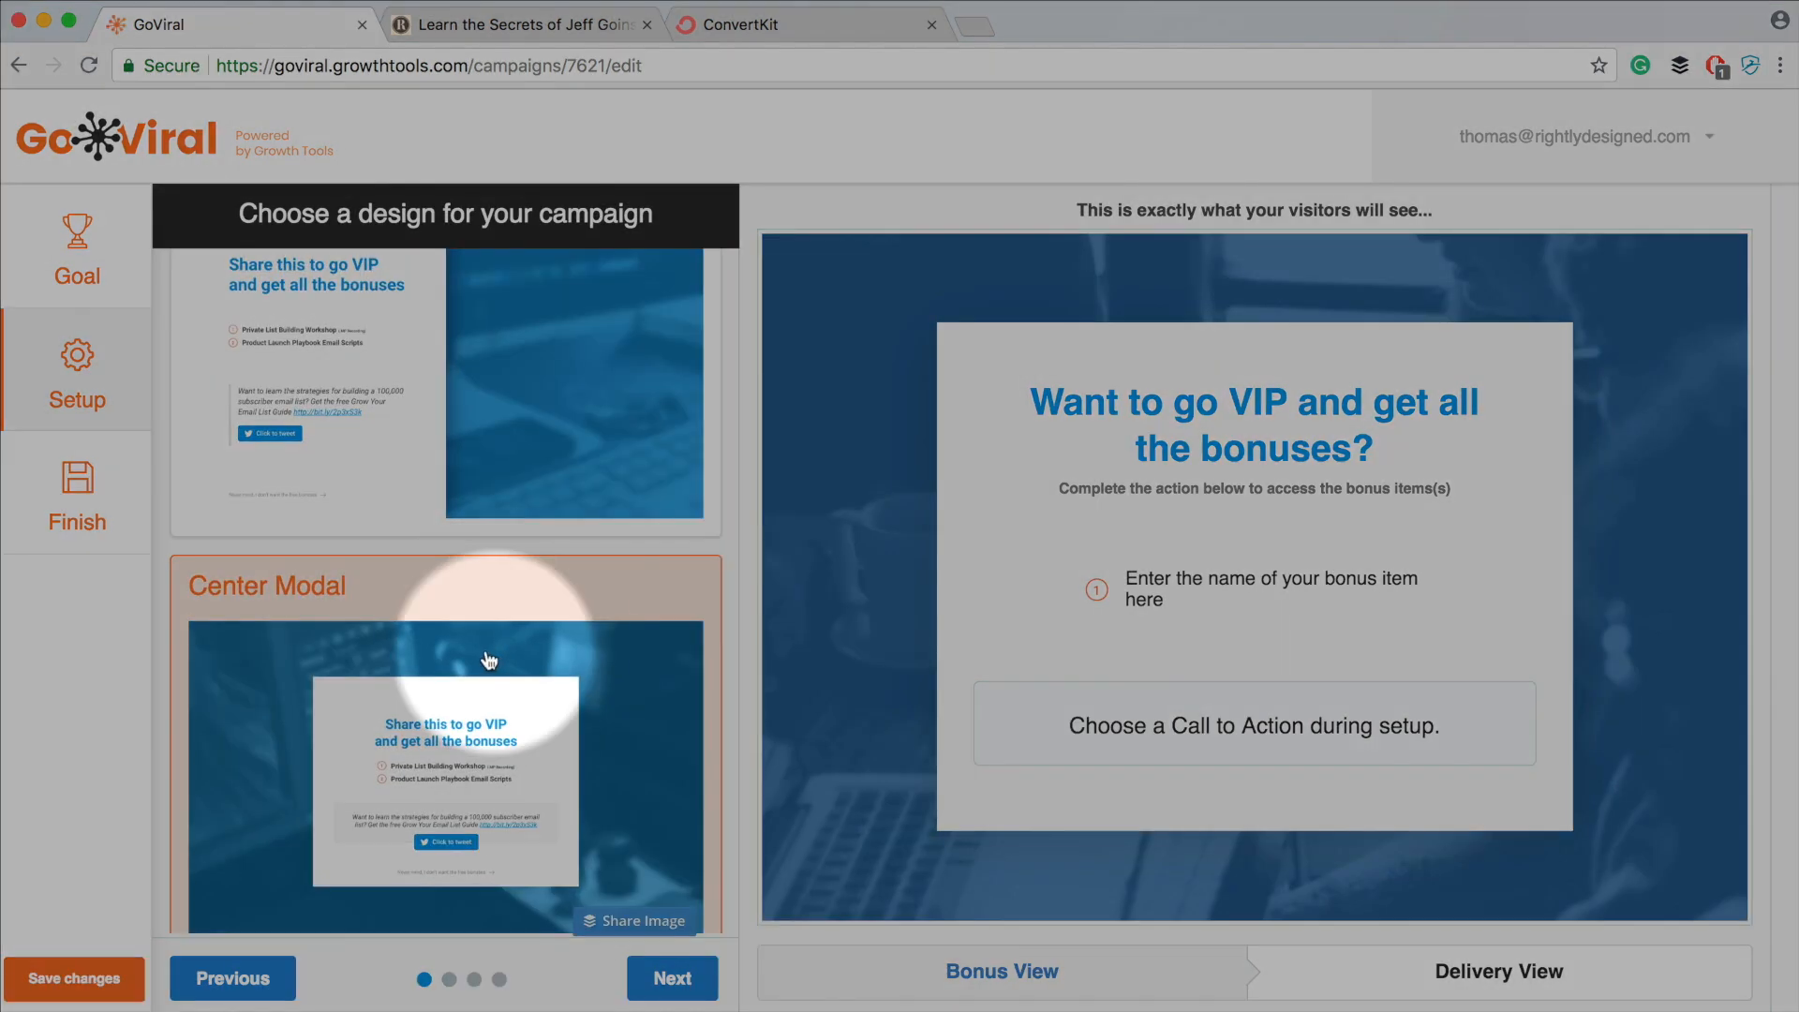
pyautogui.scroll(-1, 410, 731)
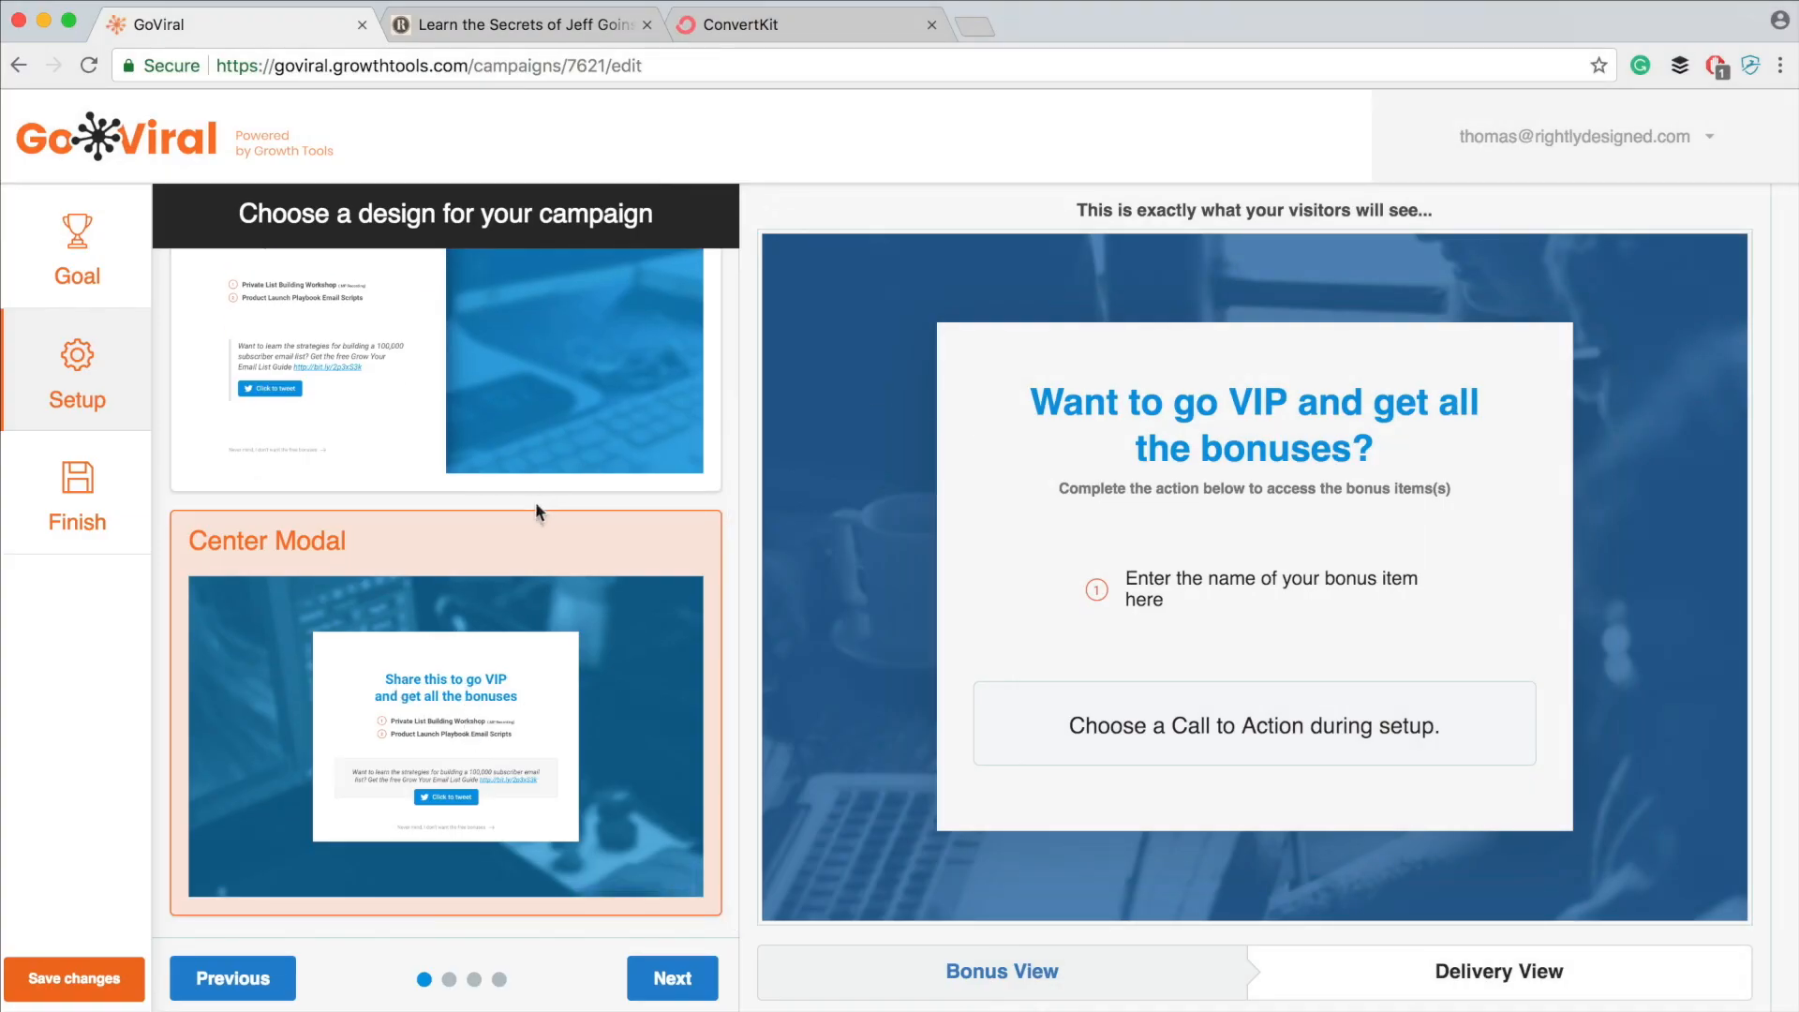
pyautogui.click(672, 977)
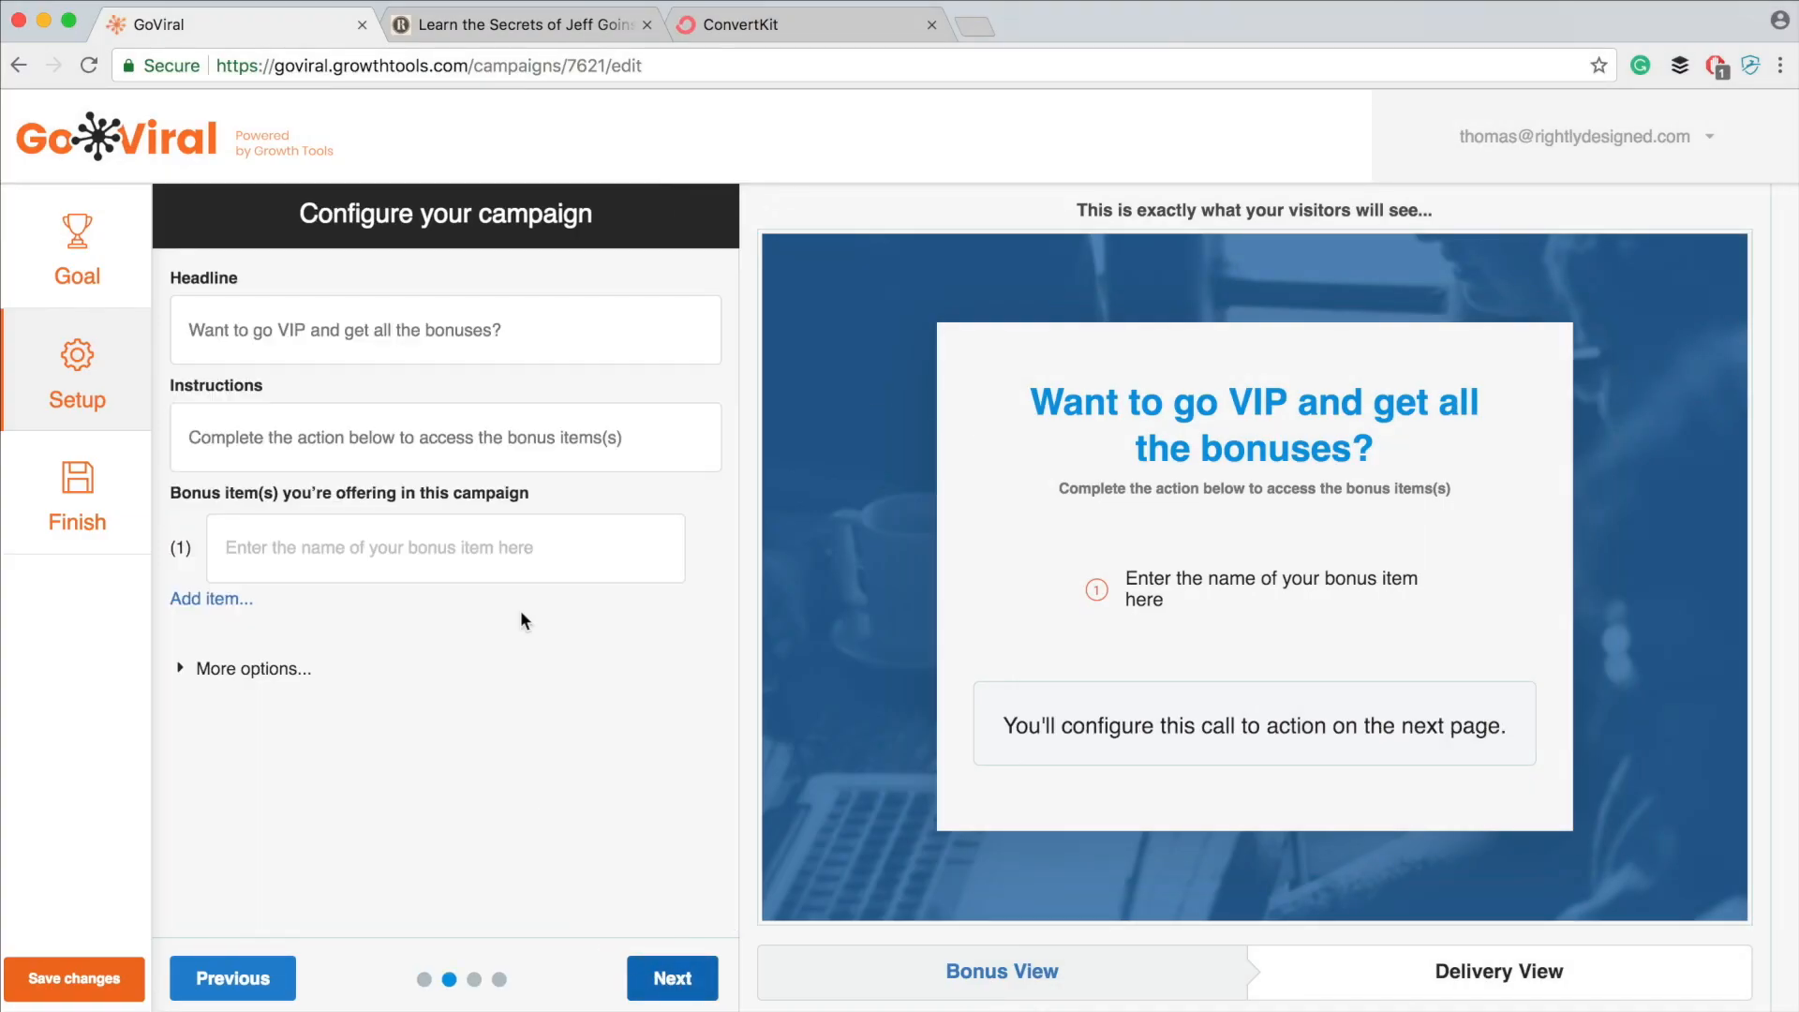
# - Add the bonus items "Book Covers That Sell (PDF, ePub, Mobi)", "Top 10 Design Tips (PDF)" and "5 Tips to Better Brand Building (PDF)"
pyautogui.moveTo(538, 337); pyautogui.dragTo(186, 320)
pyautogui.click(471, 272)
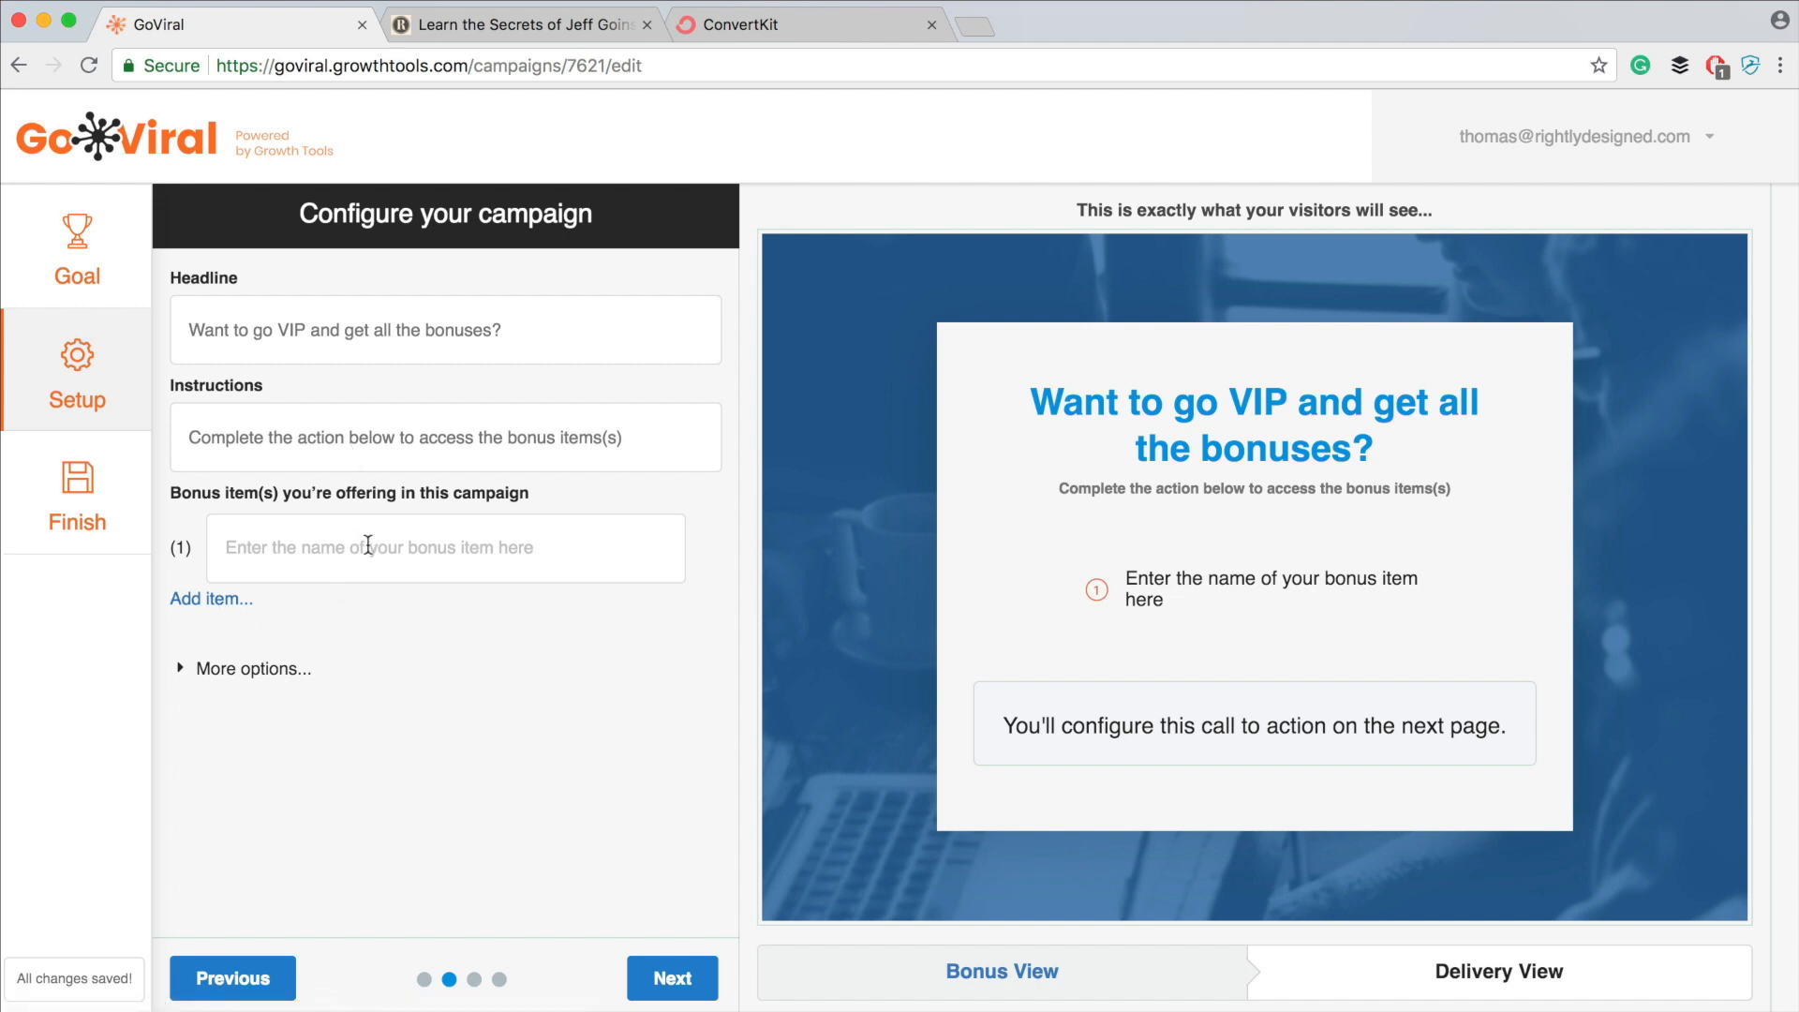
pyautogui.click(365, 550)
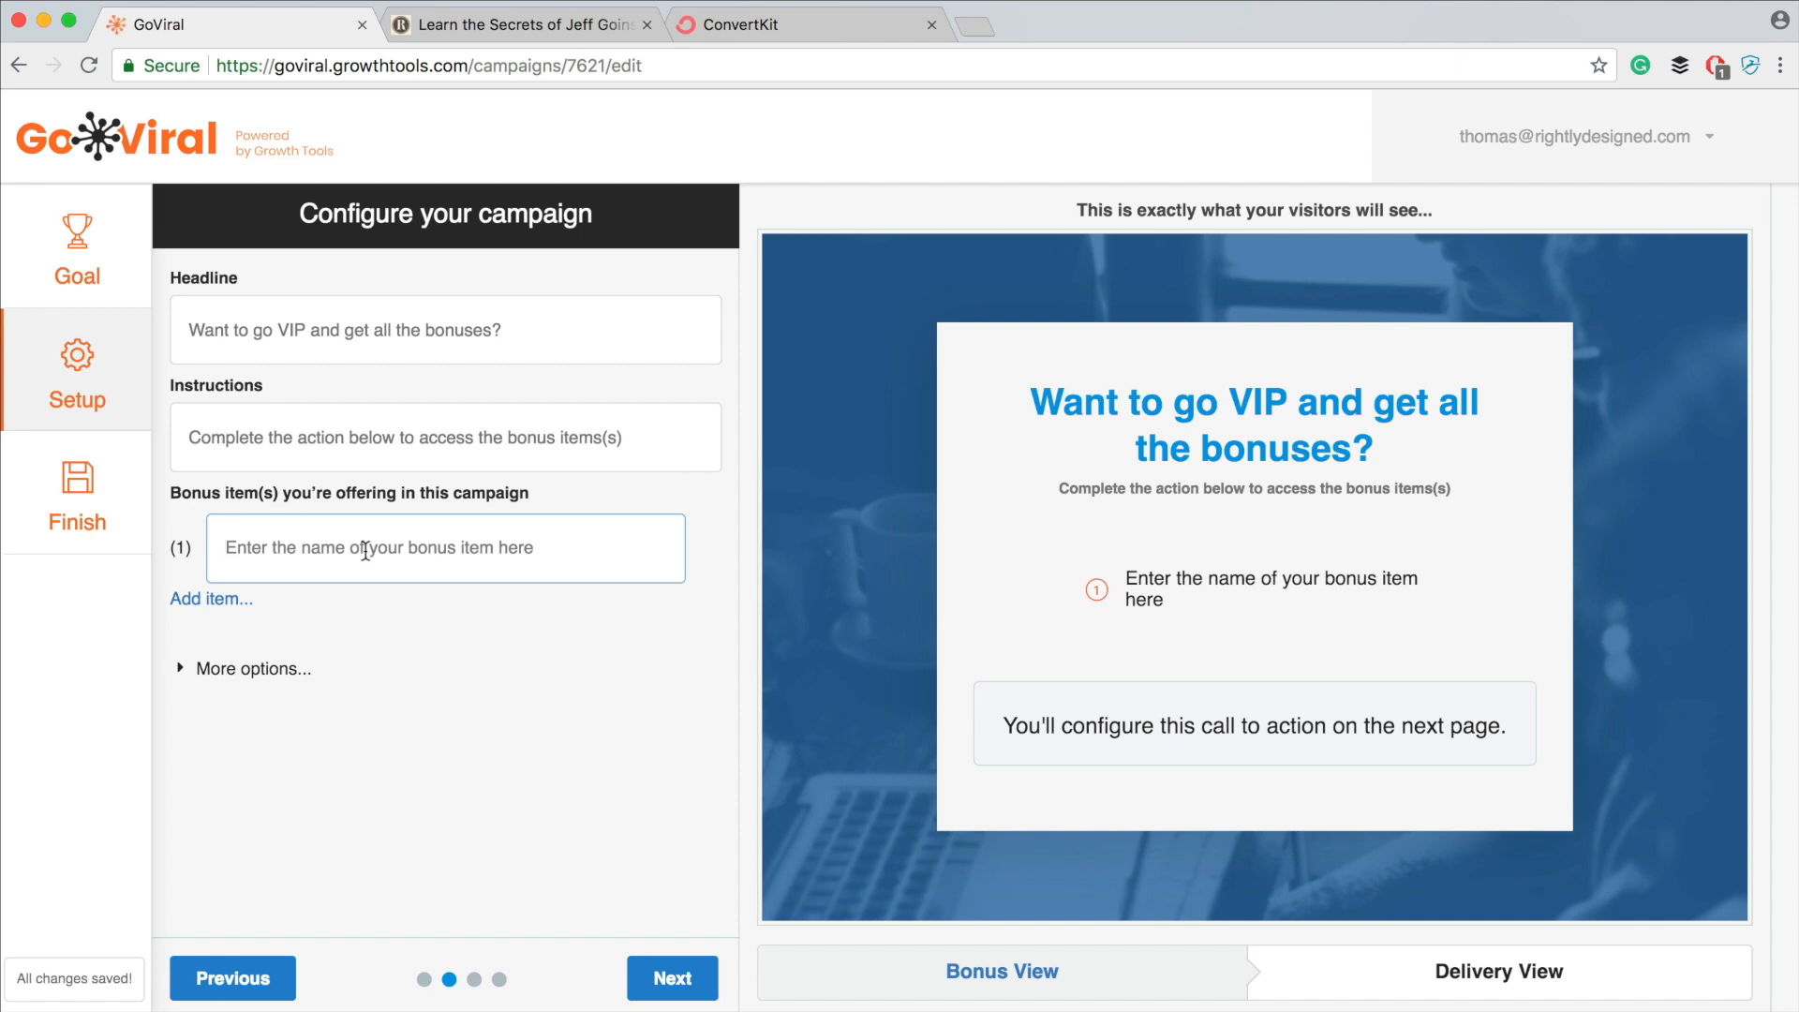
pyautogui.write('Boo')
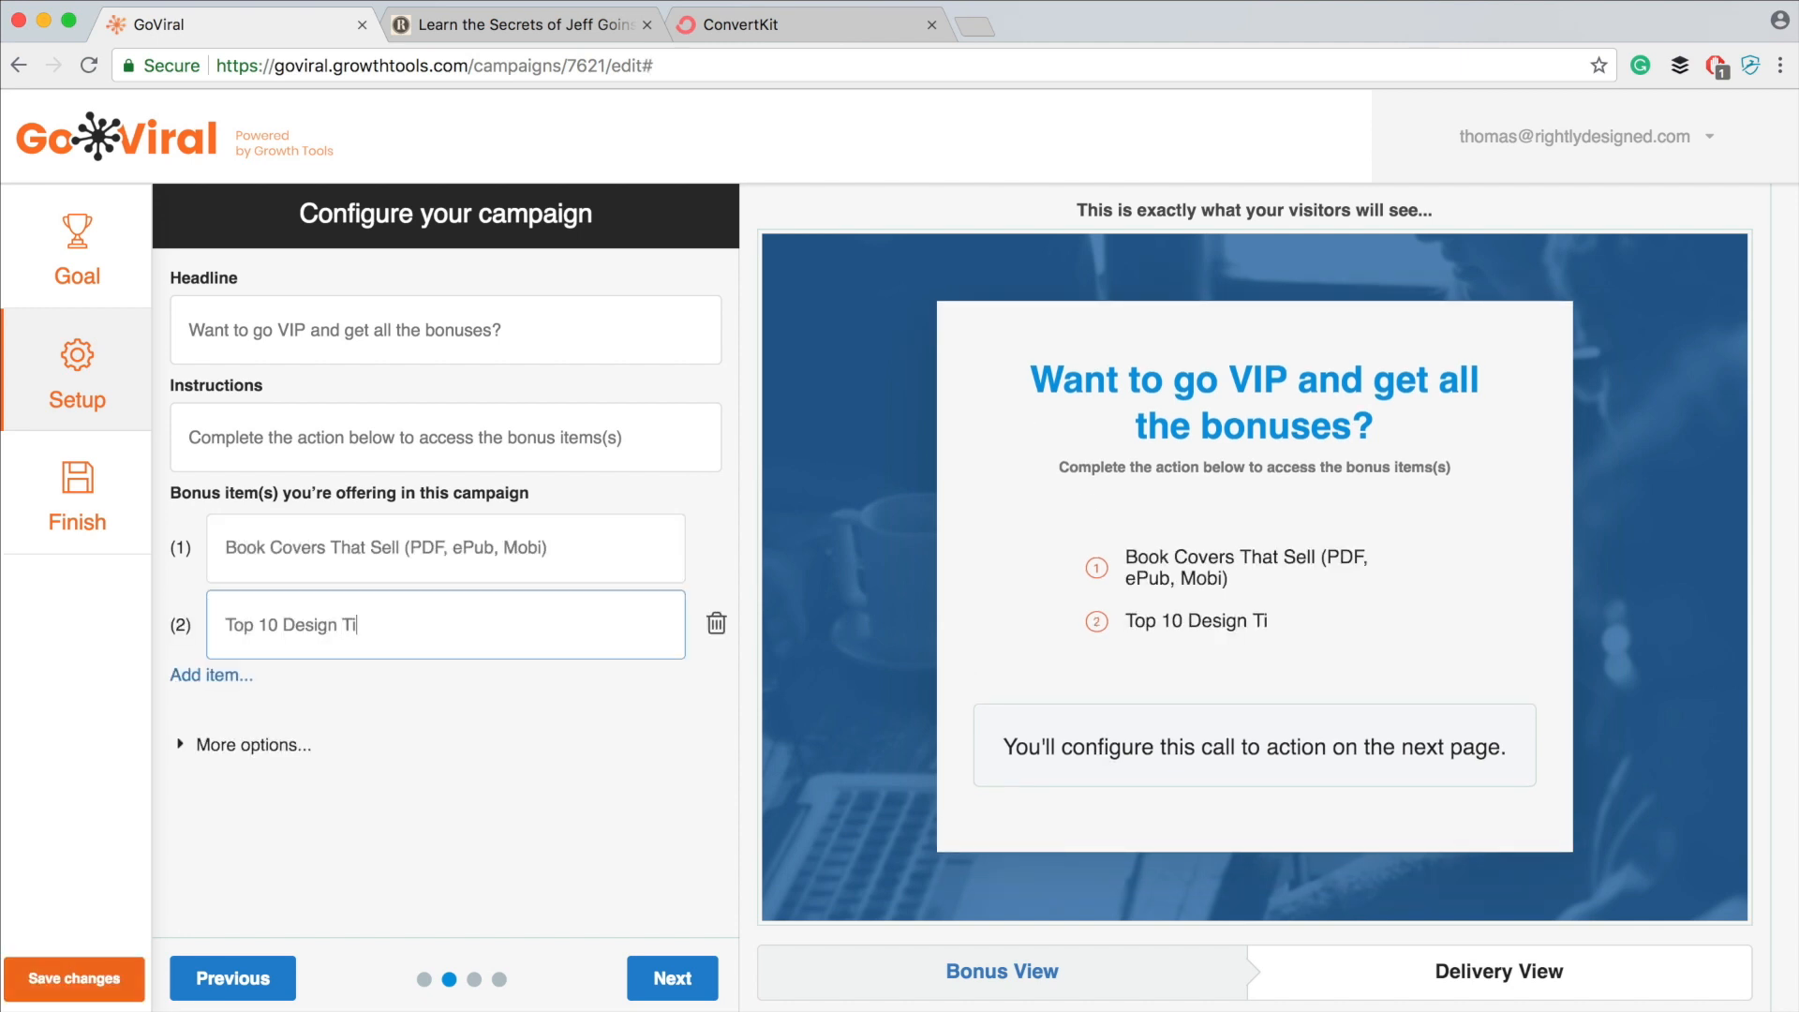
pyautogui.write('ps')
pyautogui.write(' ()')
pyautogui.write('PDF')
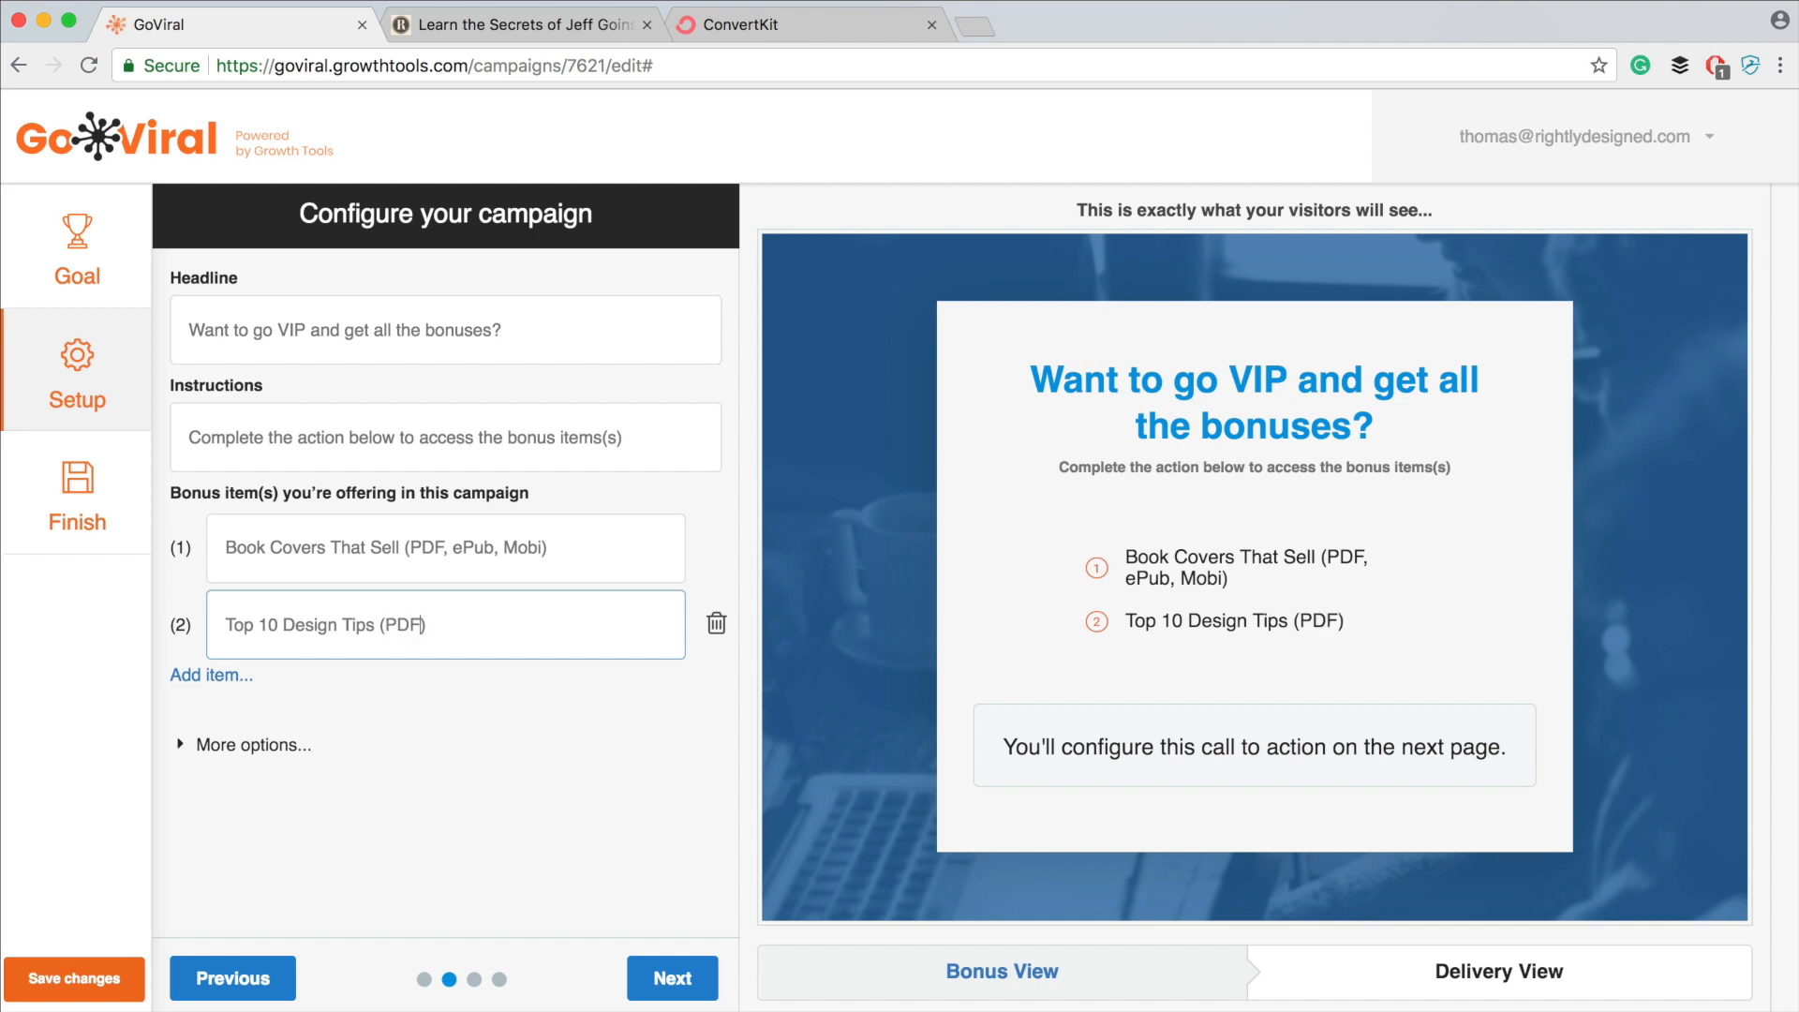
pyautogui.click(225, 675)
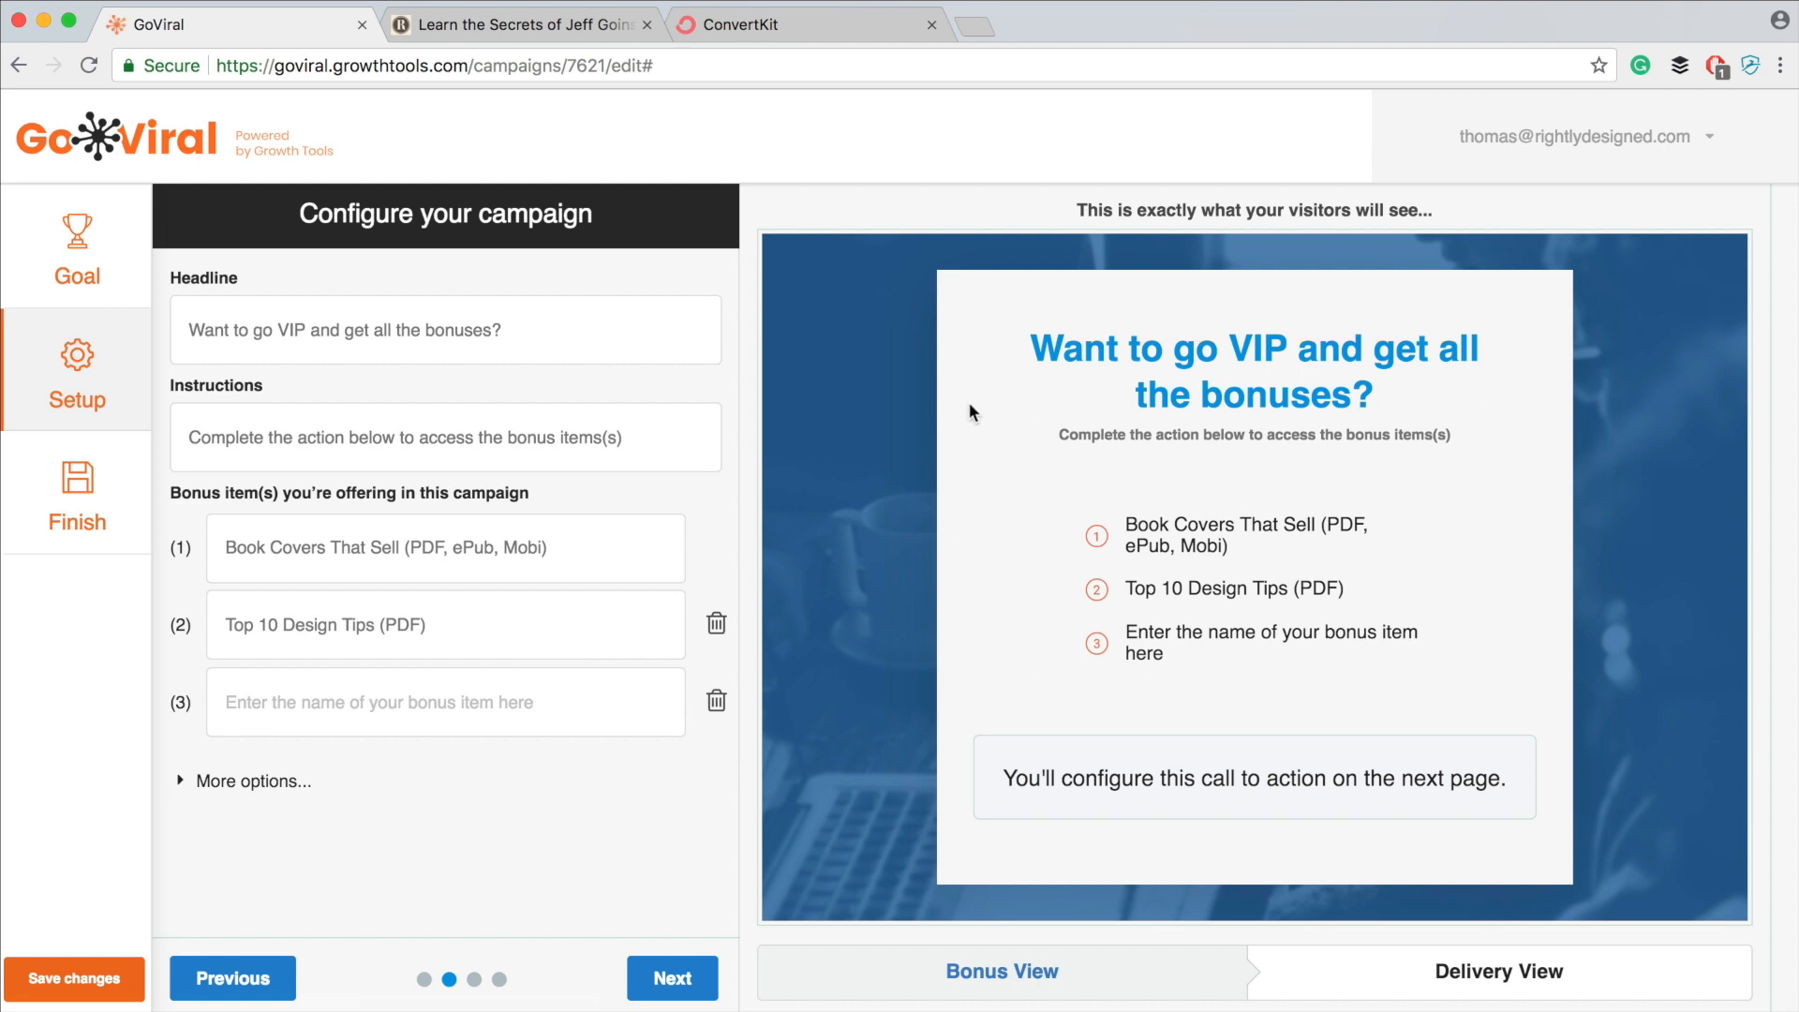
pyautogui.click(427, 704)
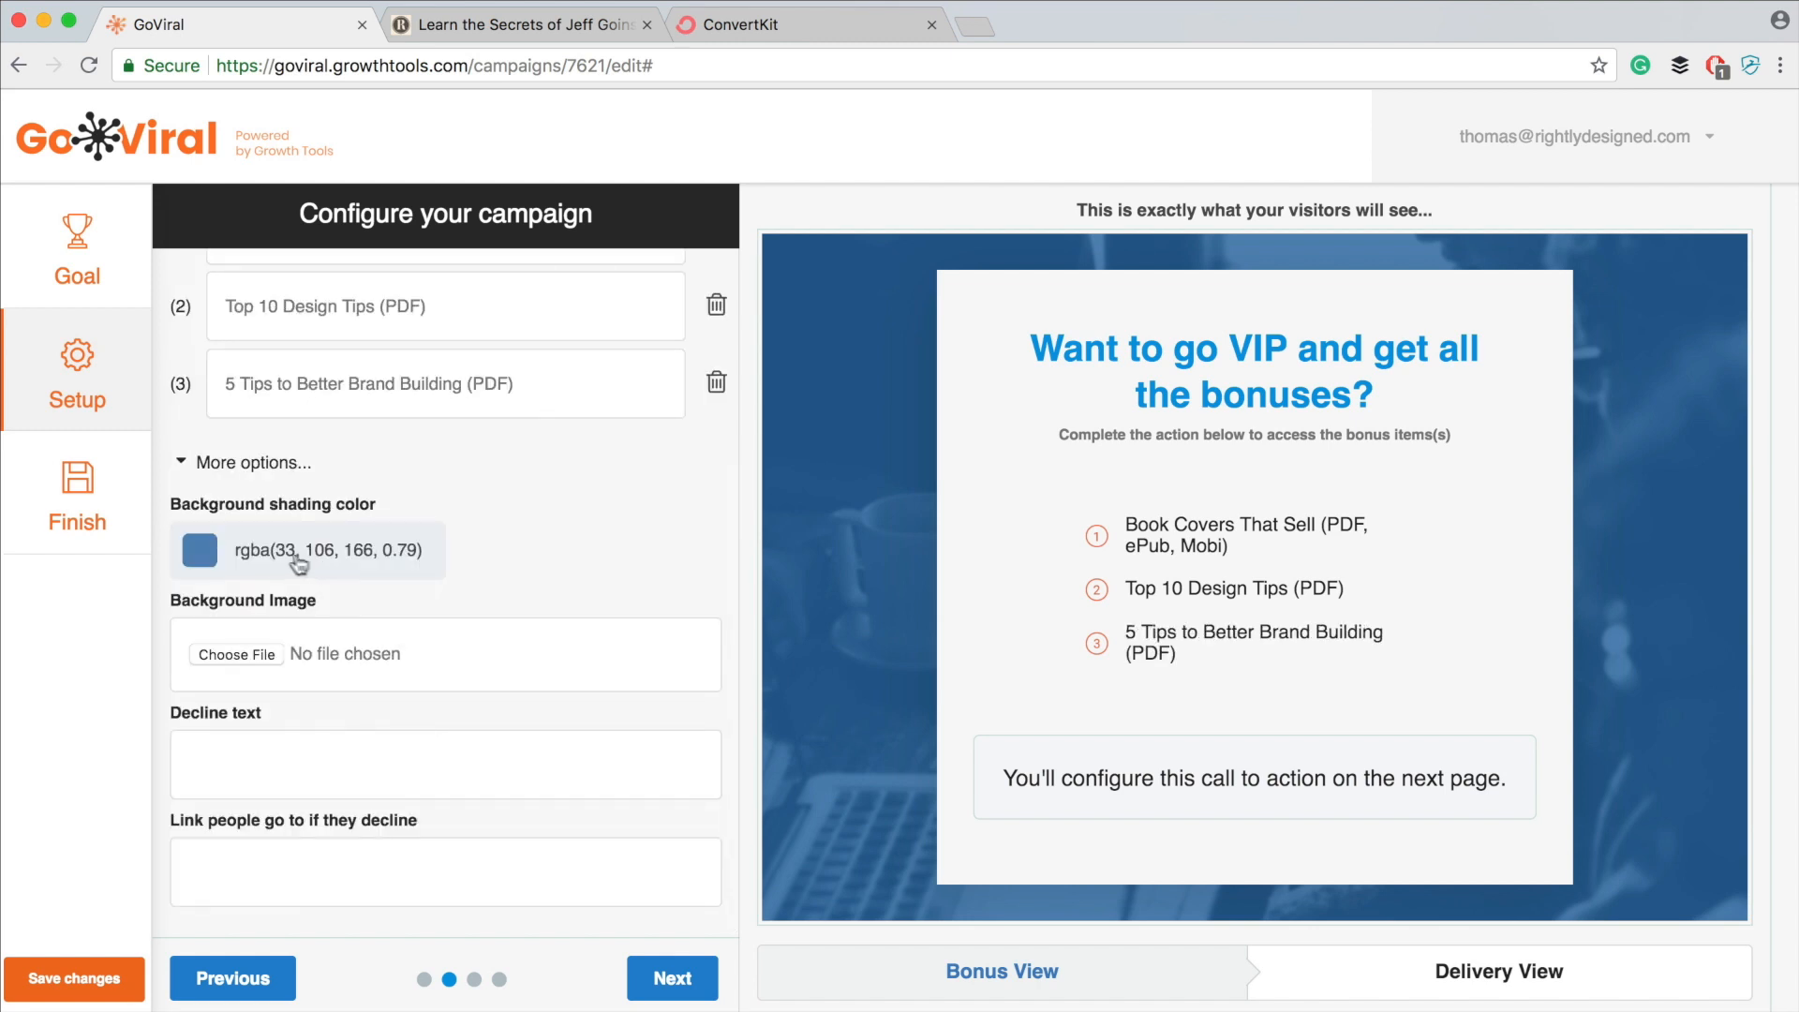
# - Set the campaign's background shading color to dark gray, rgba(36, 36, 36, 0.79)
pyautogui.click(305, 549)
pyautogui.moveTo(259, 720); pyautogui.dragTo(178, 759)
pyautogui.click(585, 505)
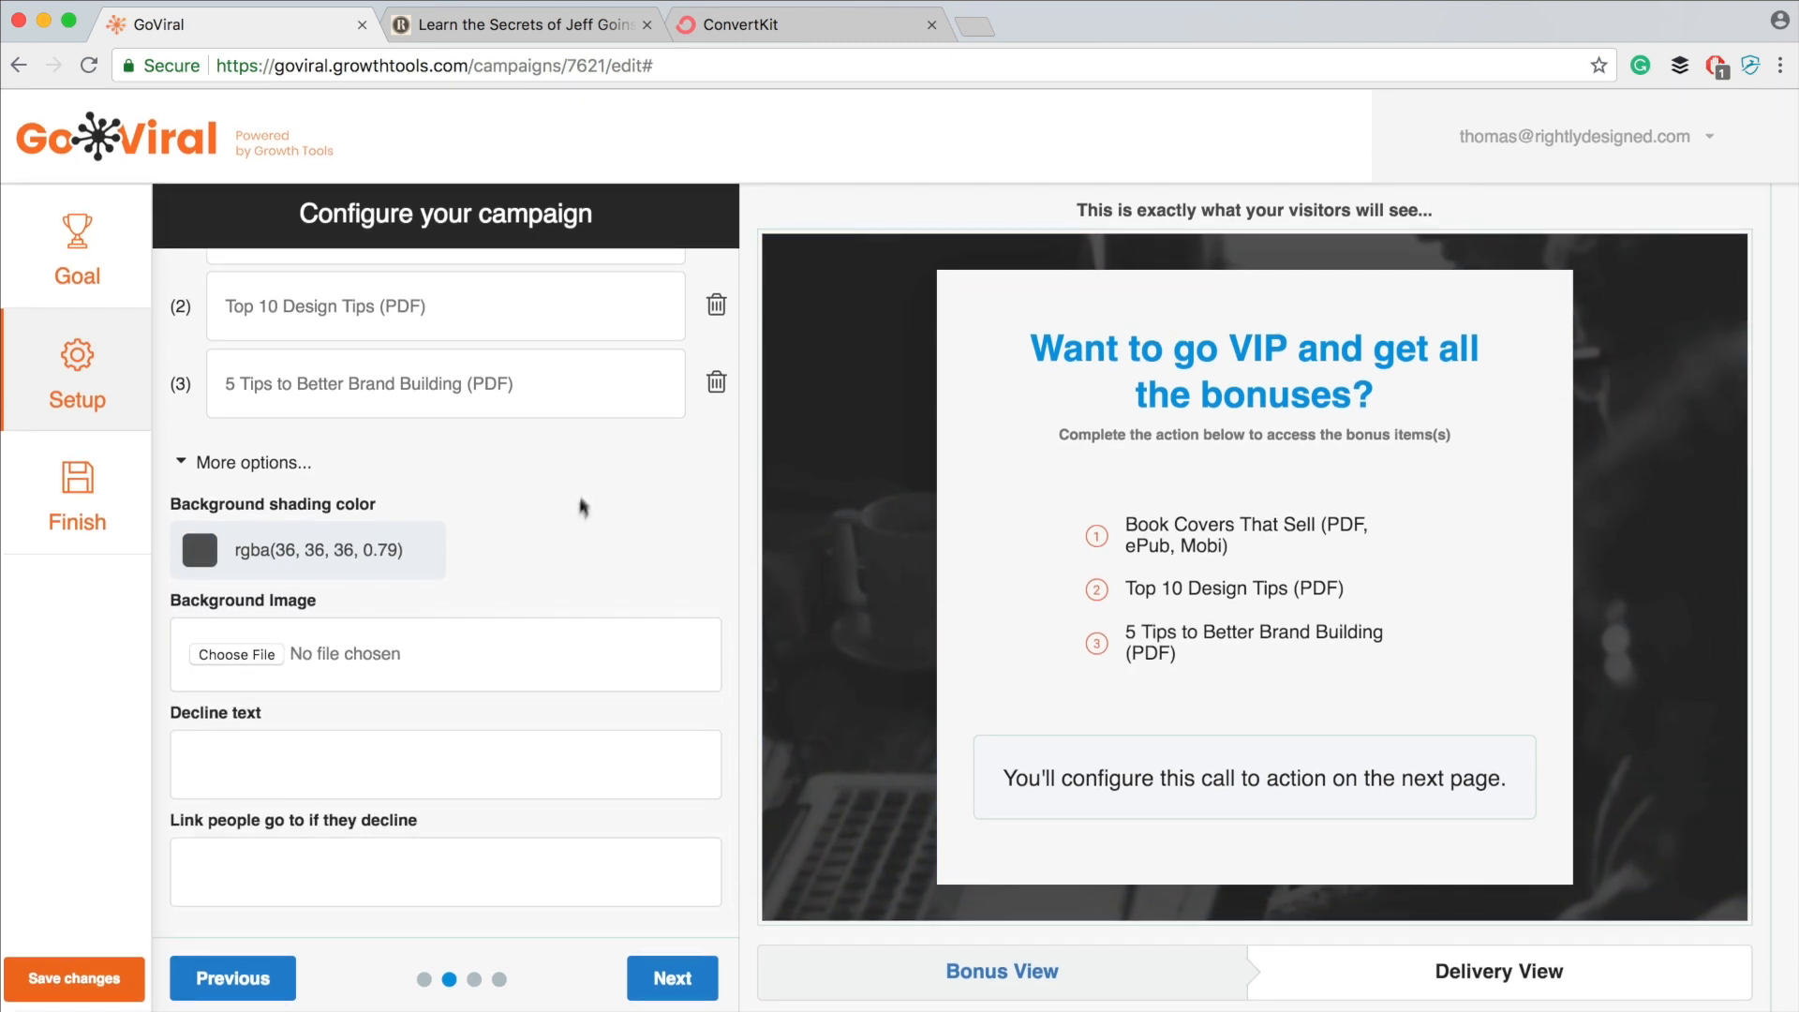
# - Upload AdobeStock_204374929.jpeg as the campaign's background image
pyautogui.click(242, 654)
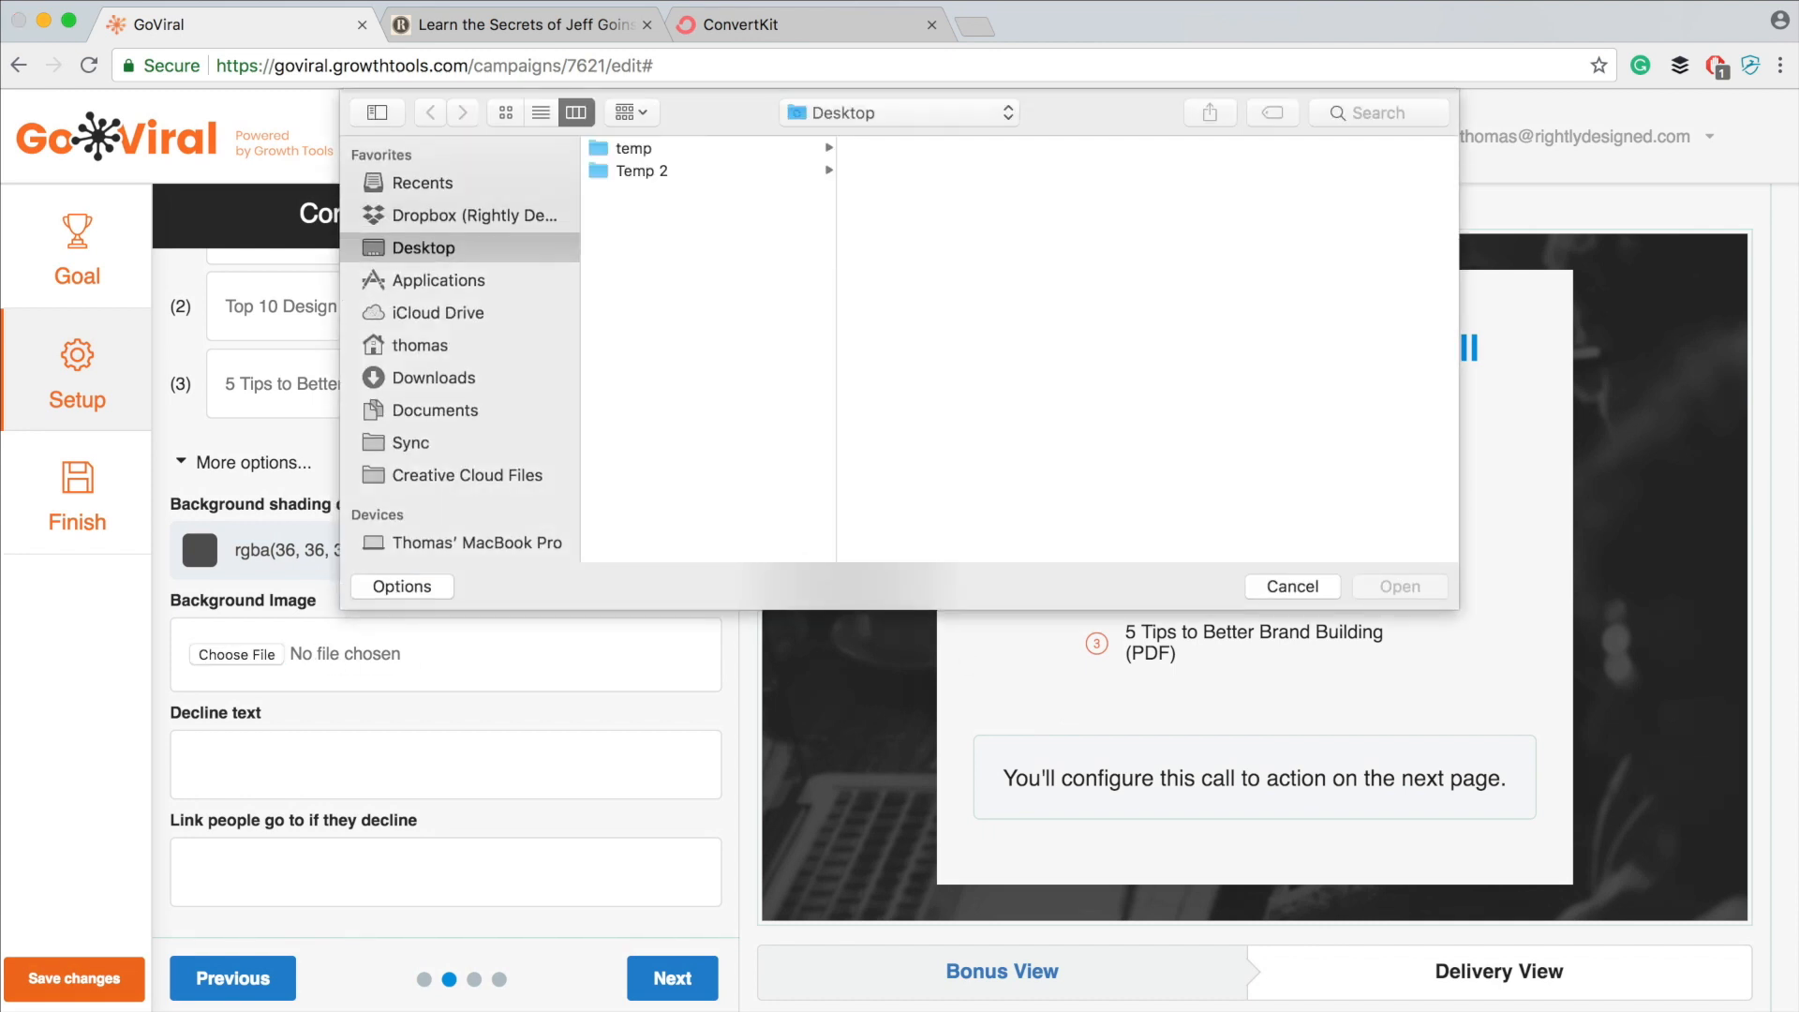
pyautogui.click(1735, 1009)
pyautogui.moveTo(1542, 808); pyautogui.dragTo(960, 387)
pyautogui.click(1416, 588)
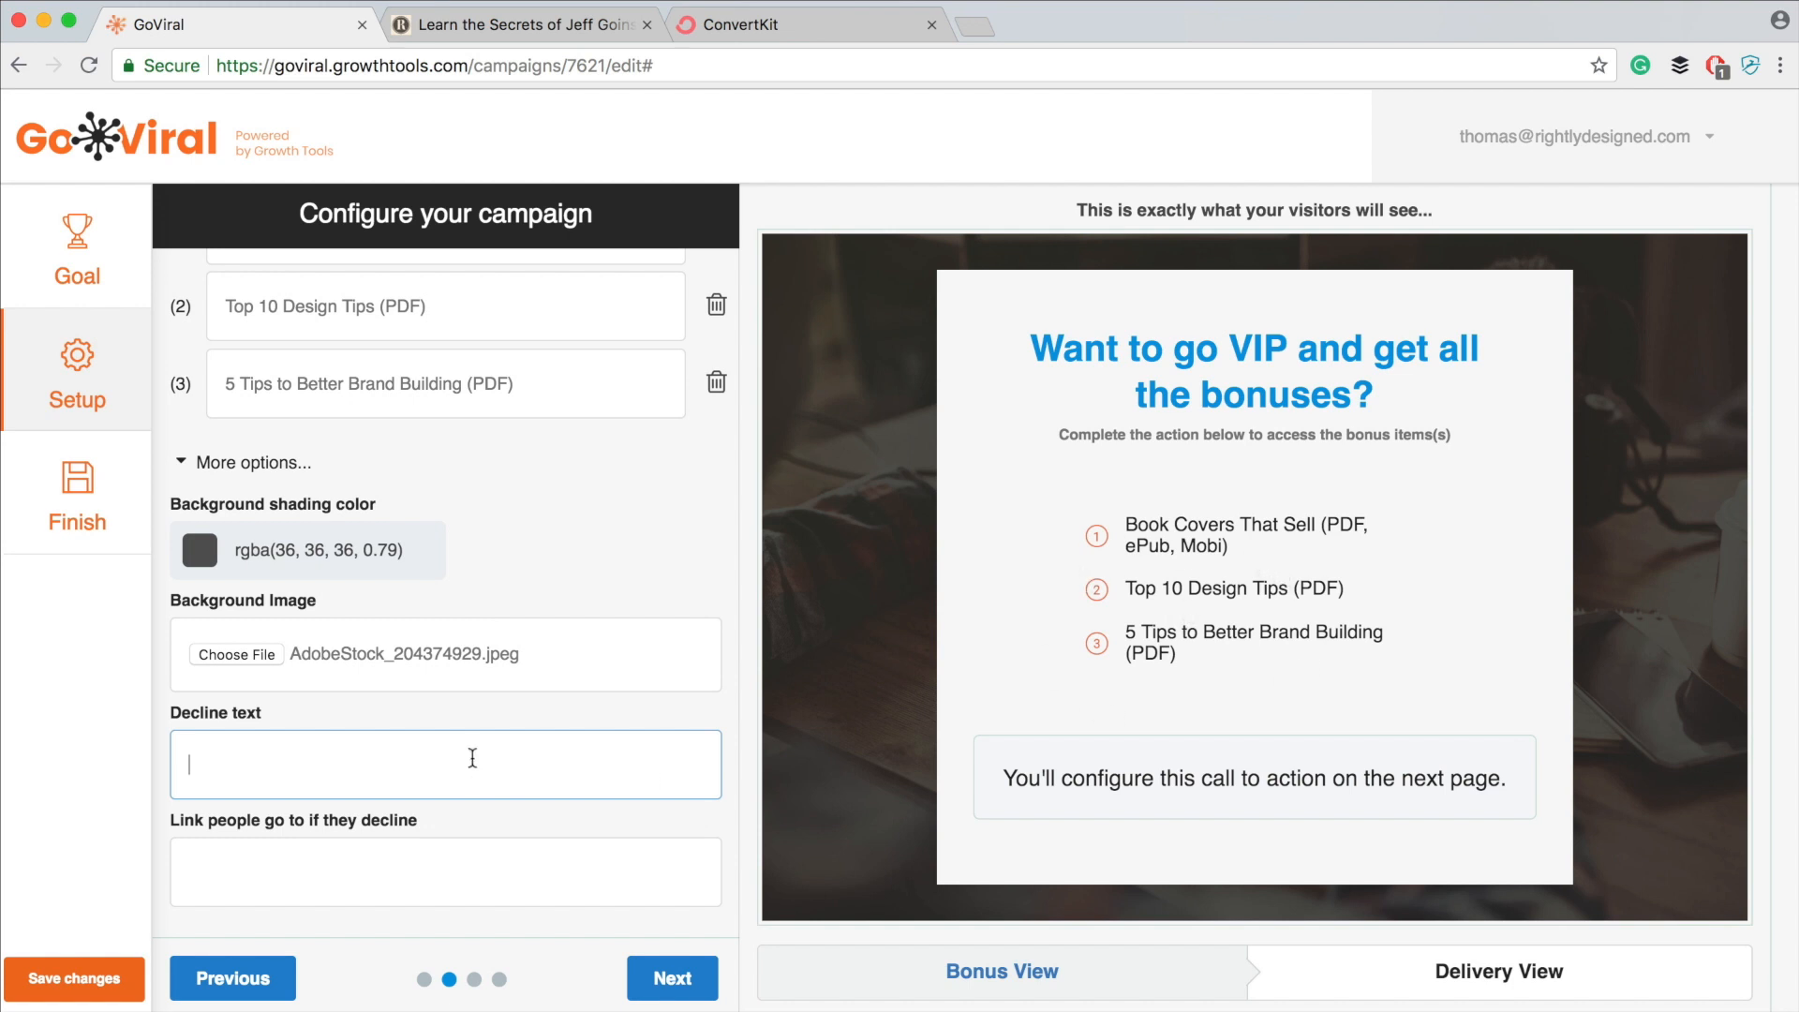
pyautogui.write('No thanks')
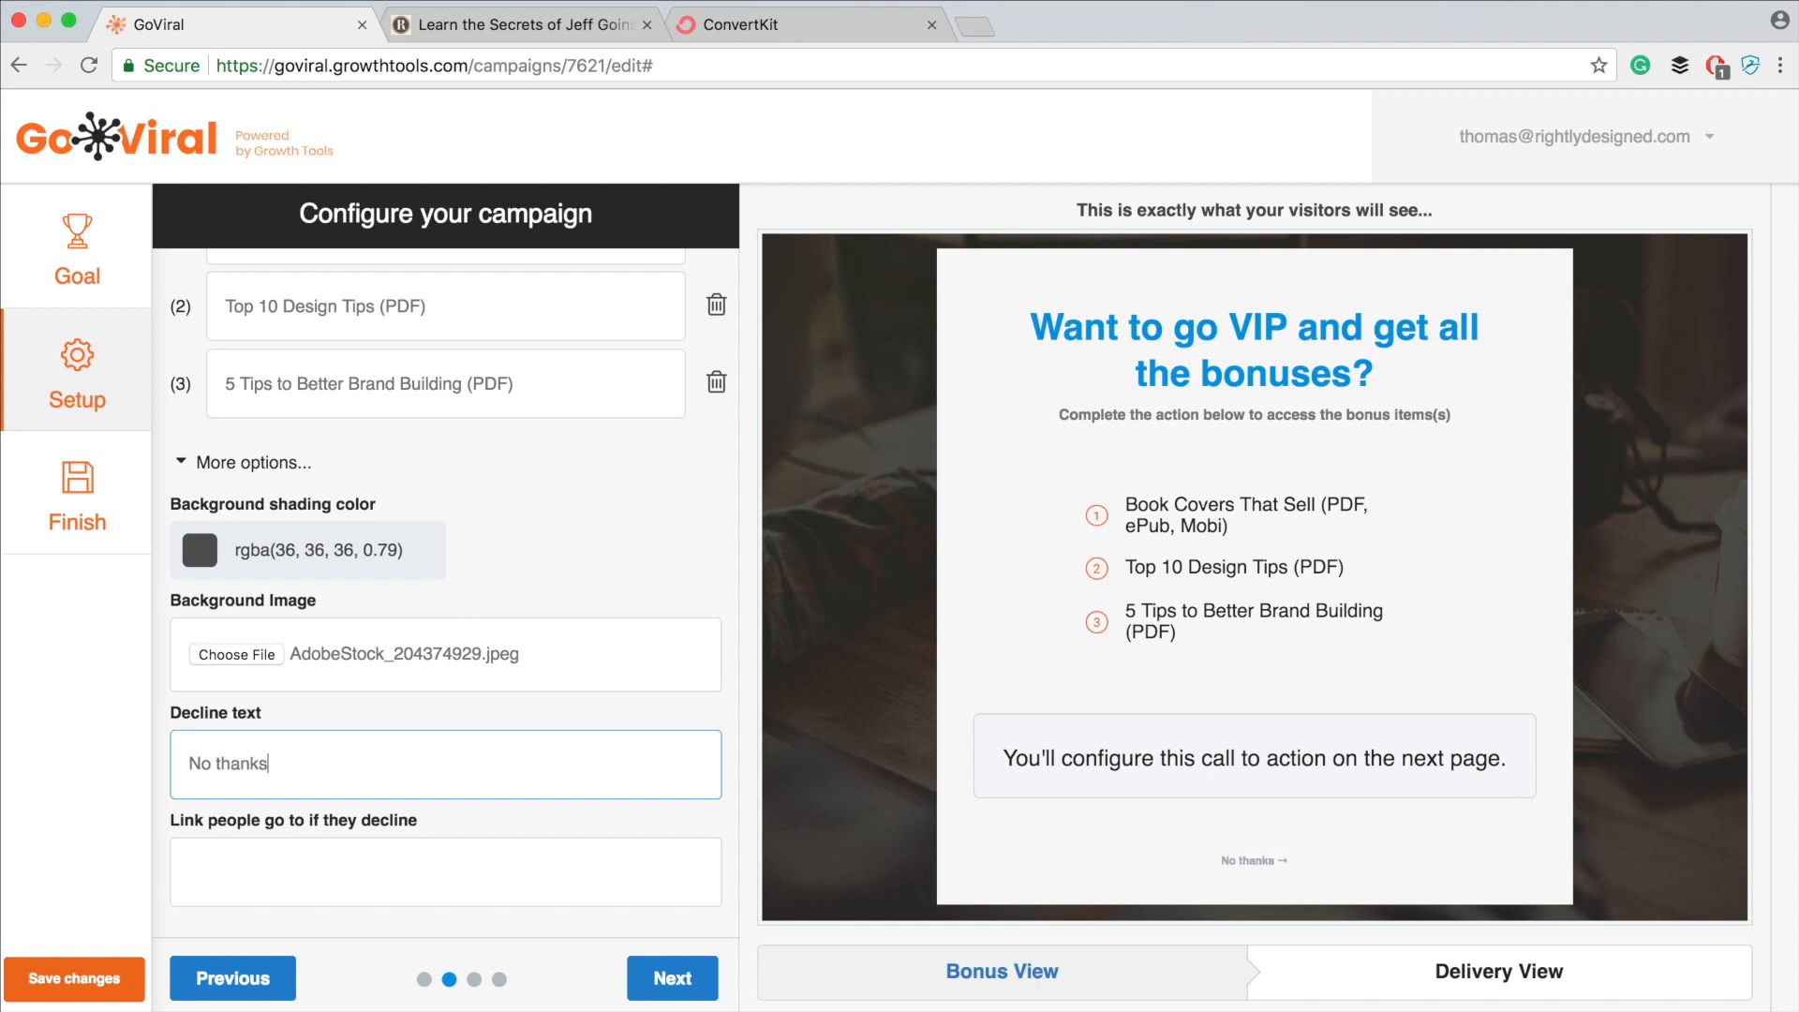
pyautogui.click(516, 859)
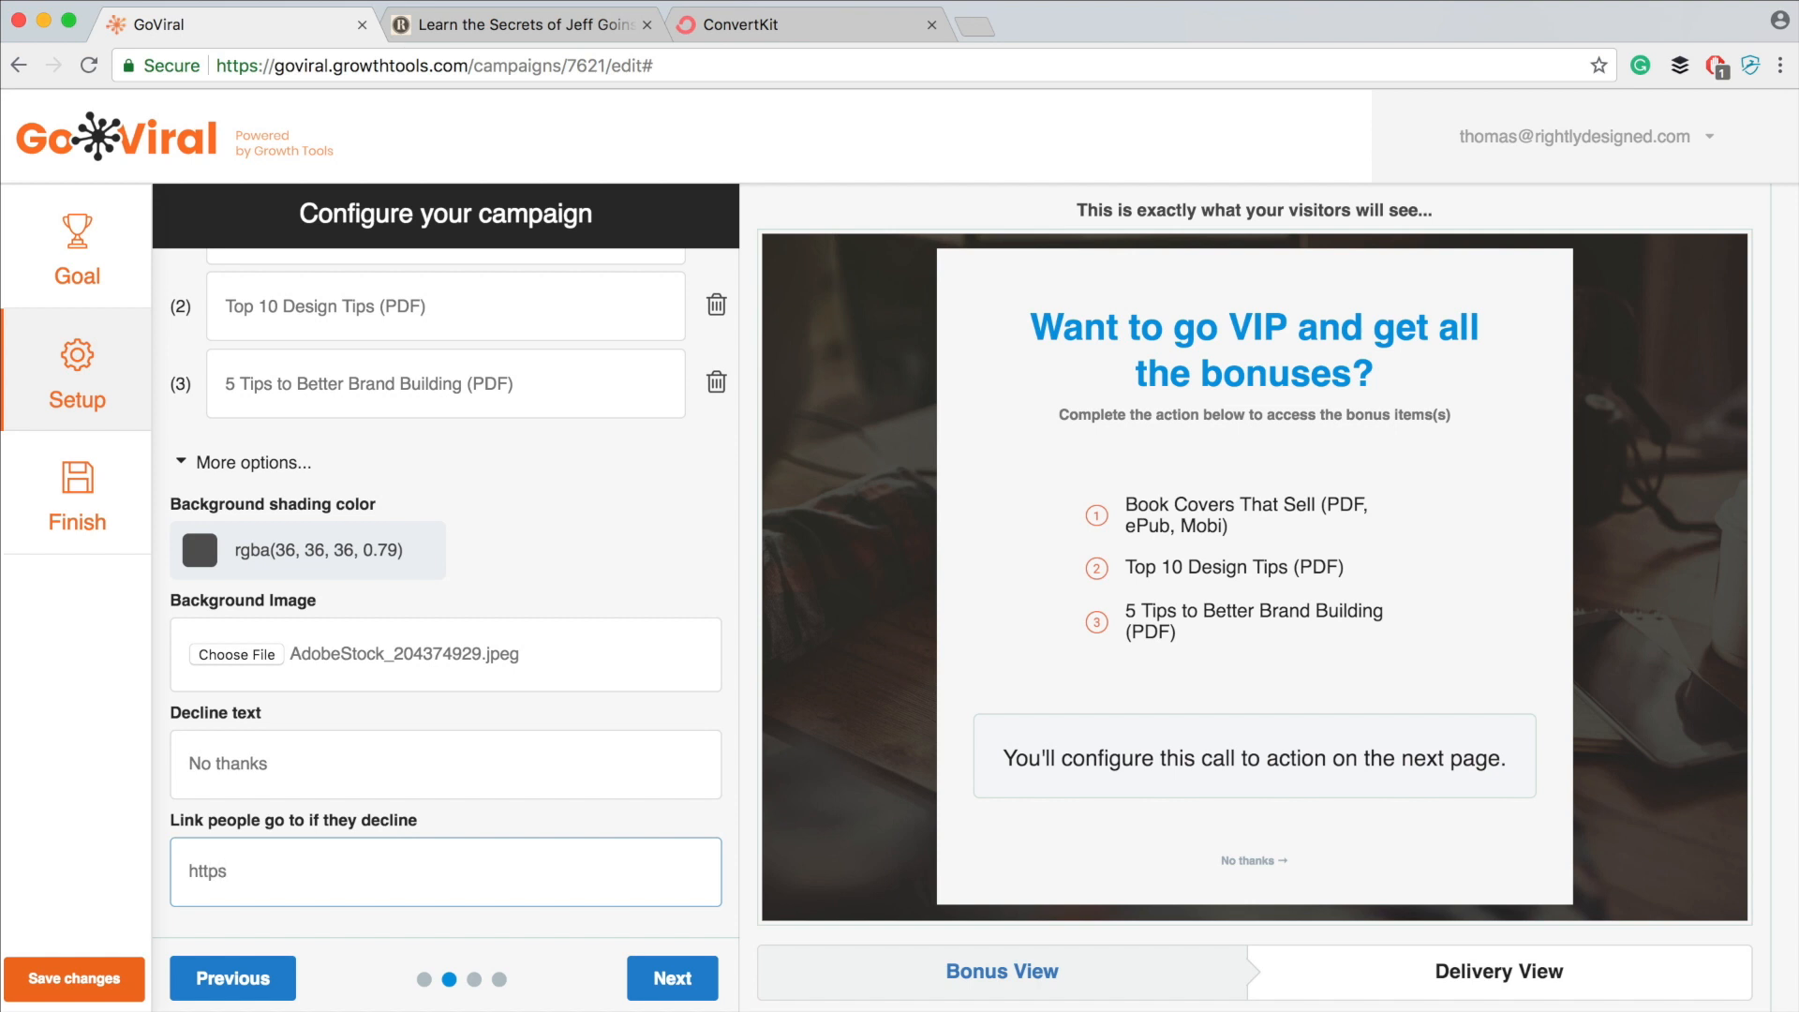
pyautogui.write('https://')
pyautogui.write('rightlydesigned.com')
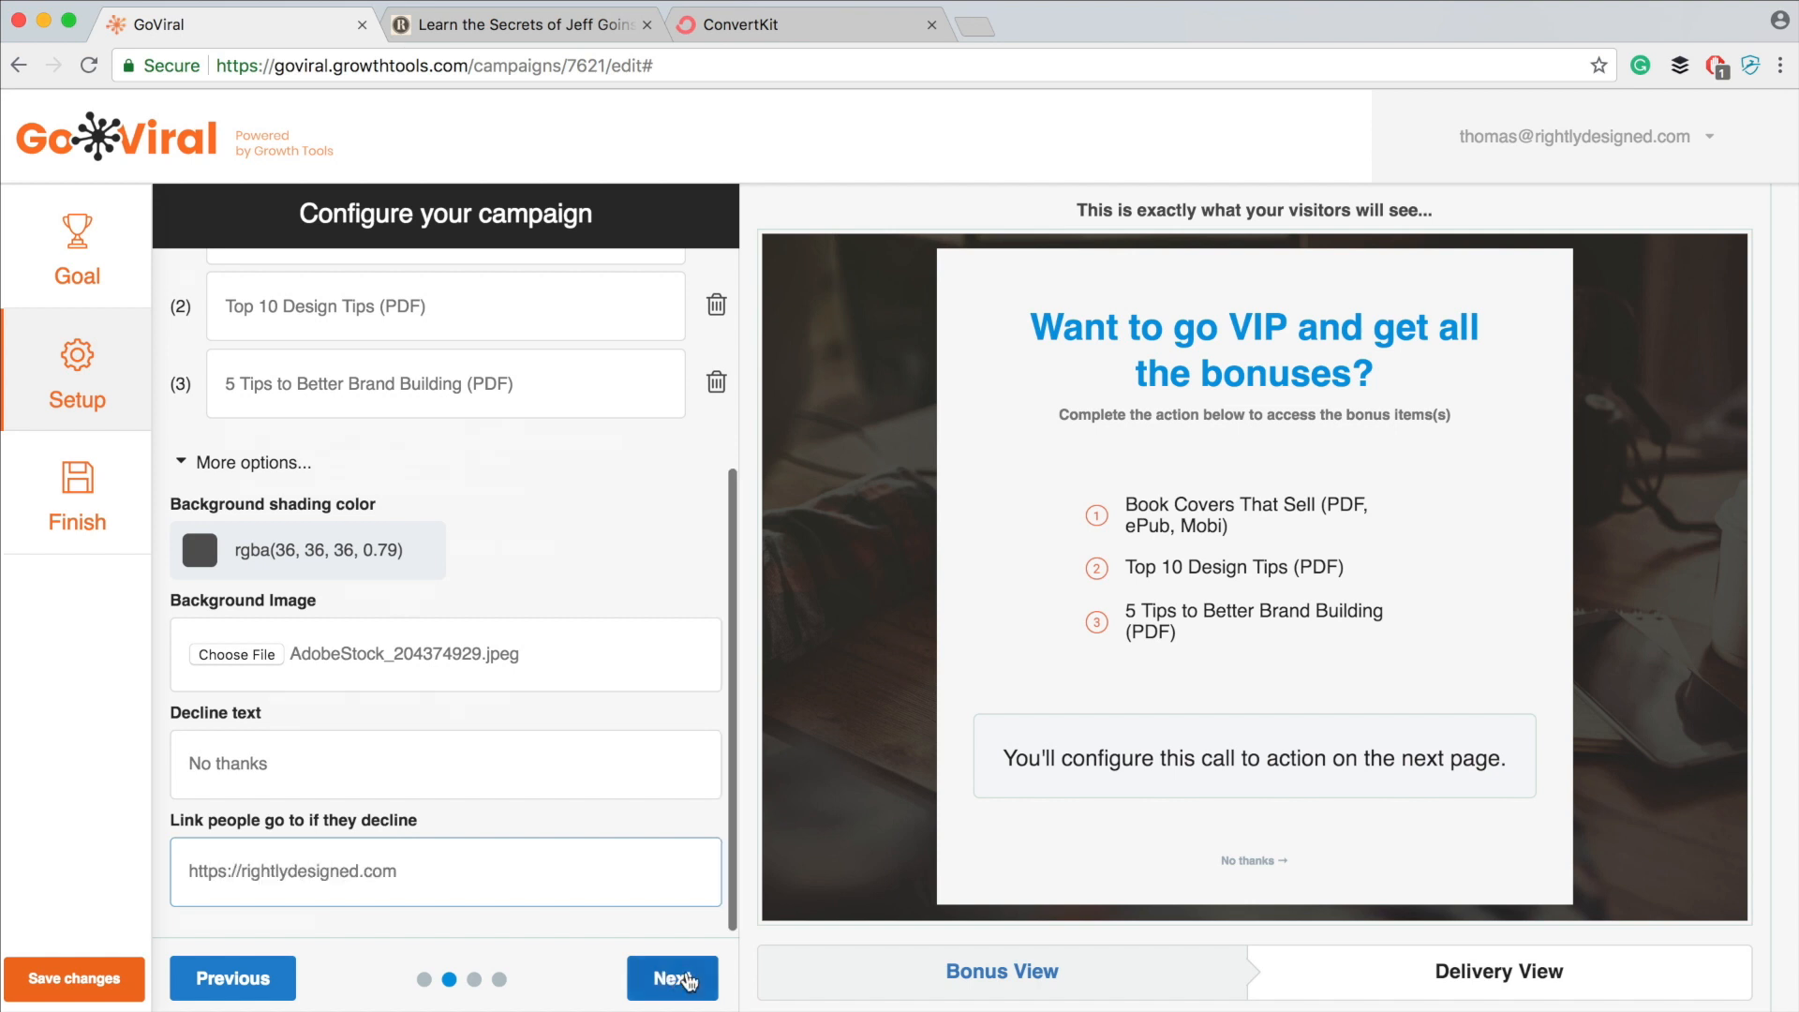
pyautogui.click(687, 978)
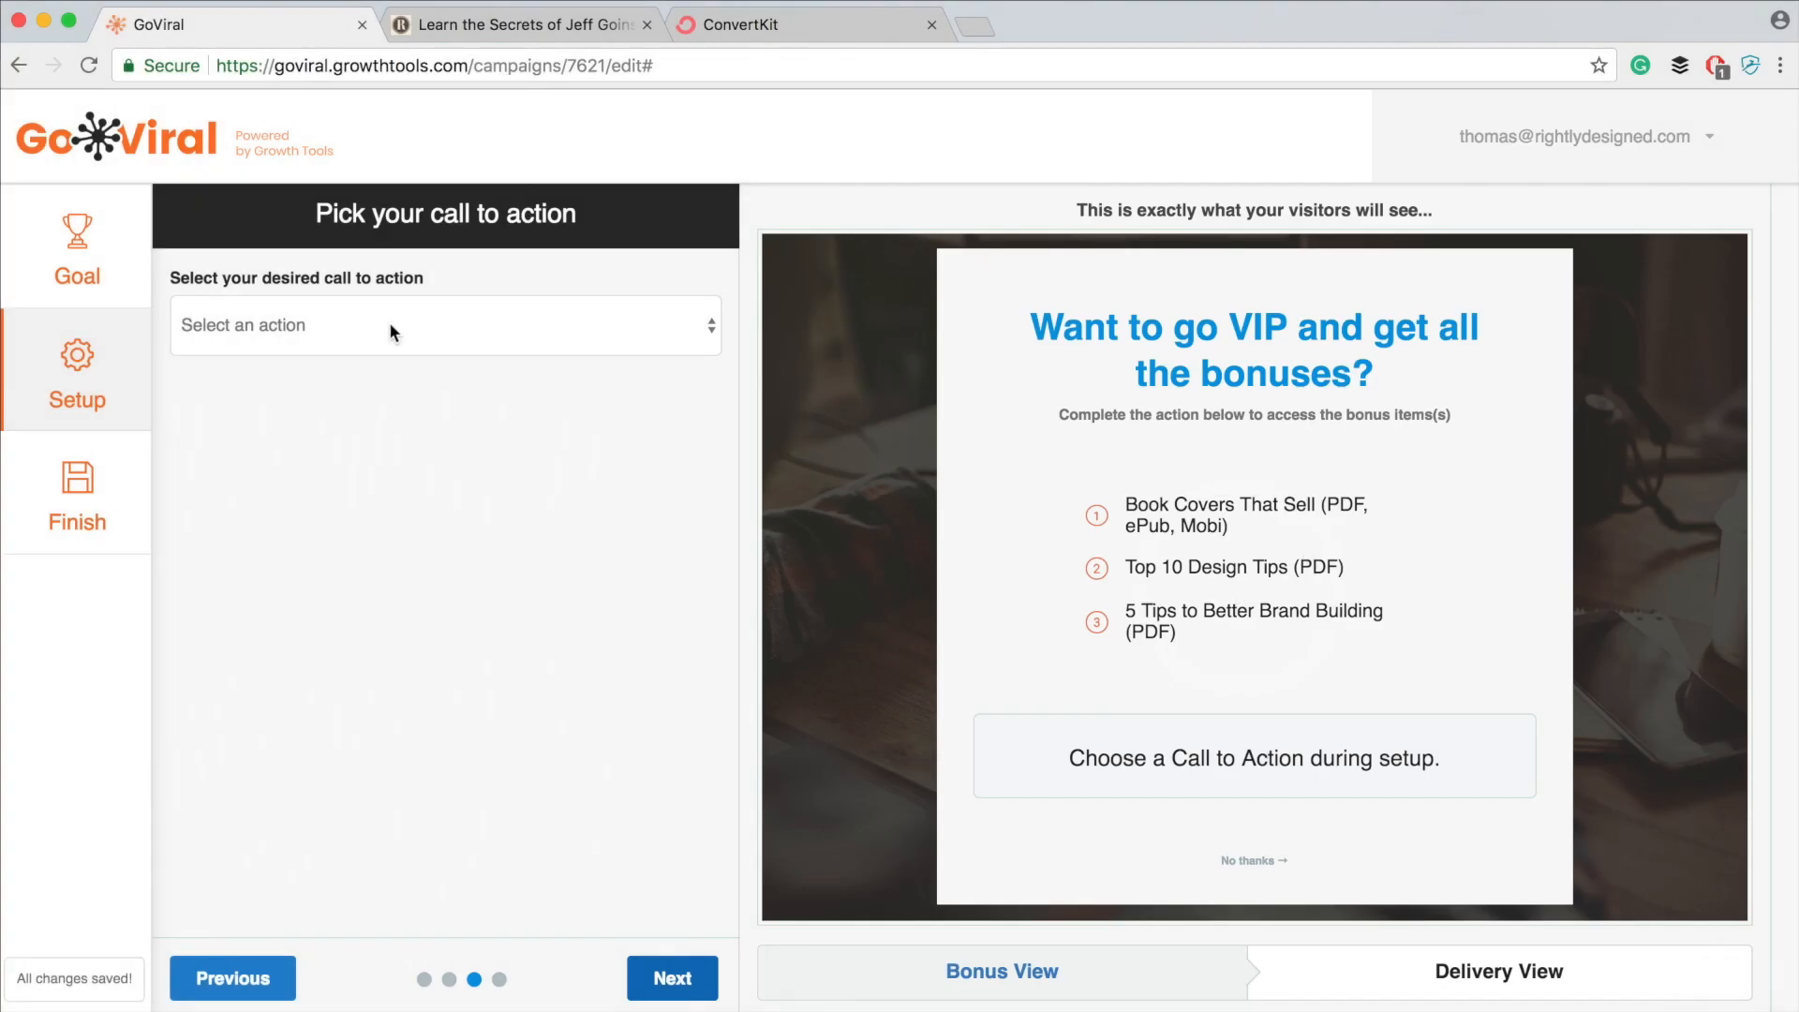
# - Review the call-to-action options offered for the campaign without choosing one
pyautogui.click(632, 324)
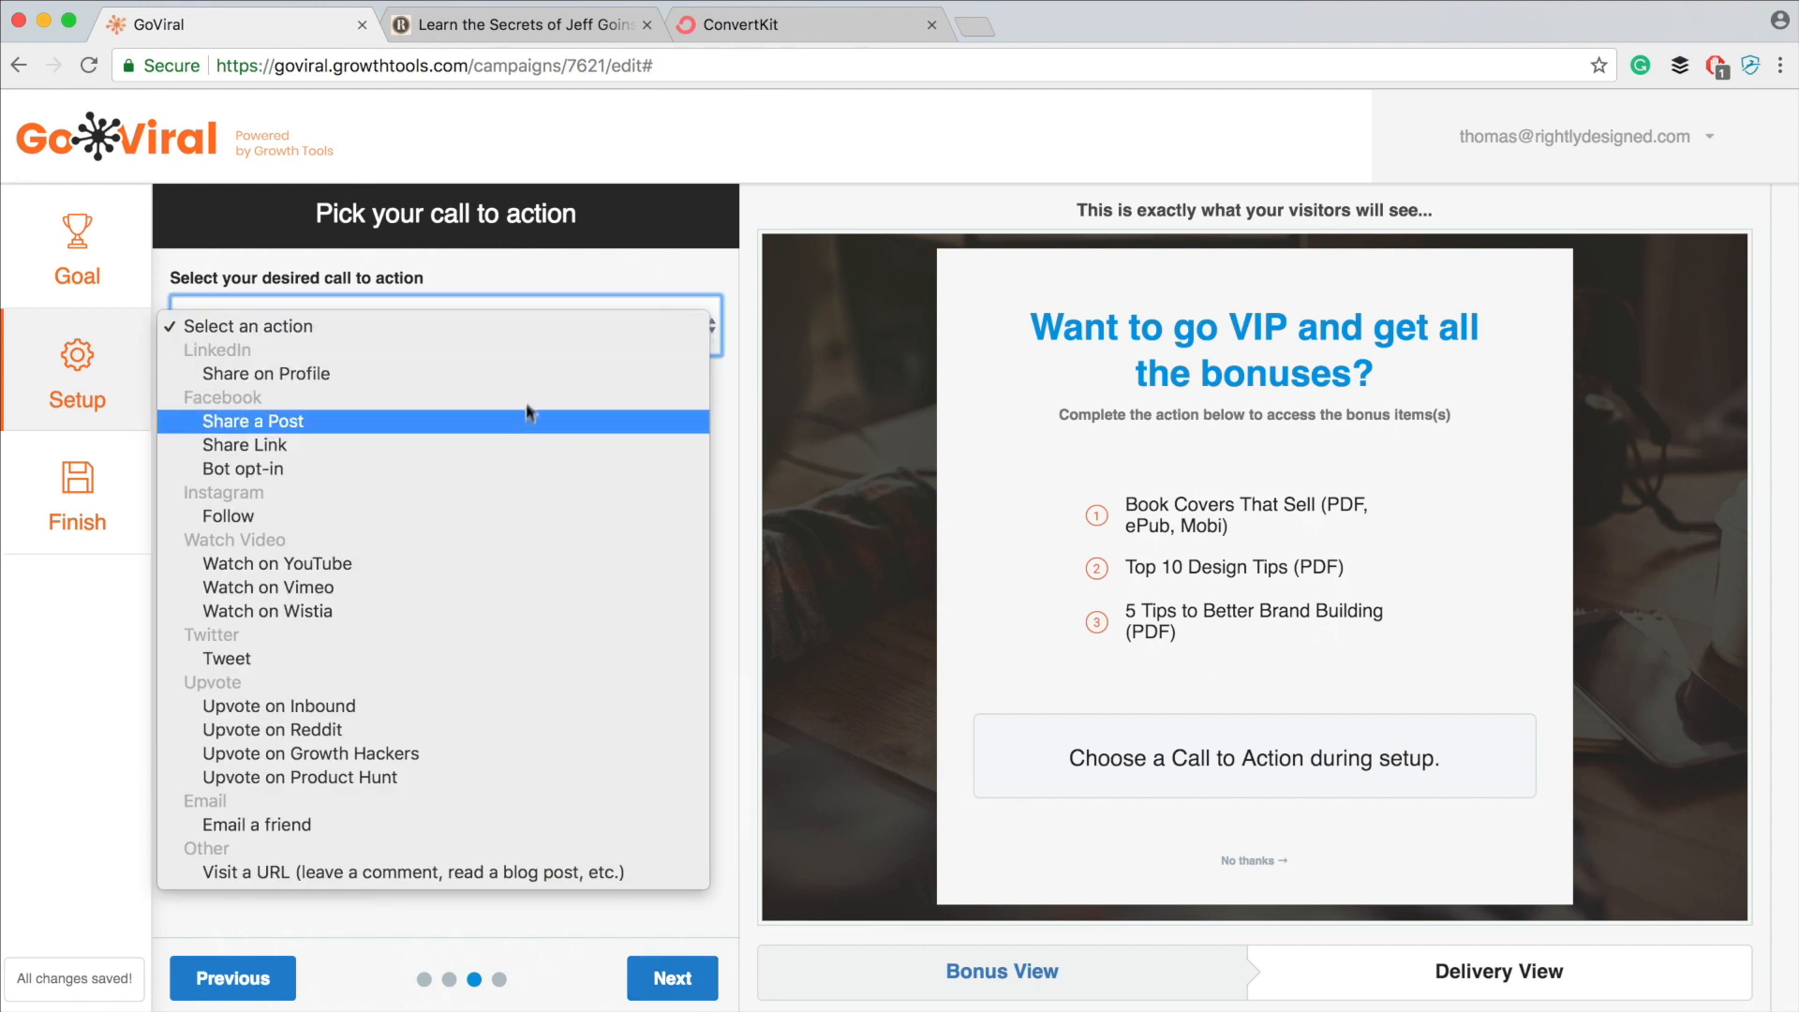
pyautogui.click(655, 262)
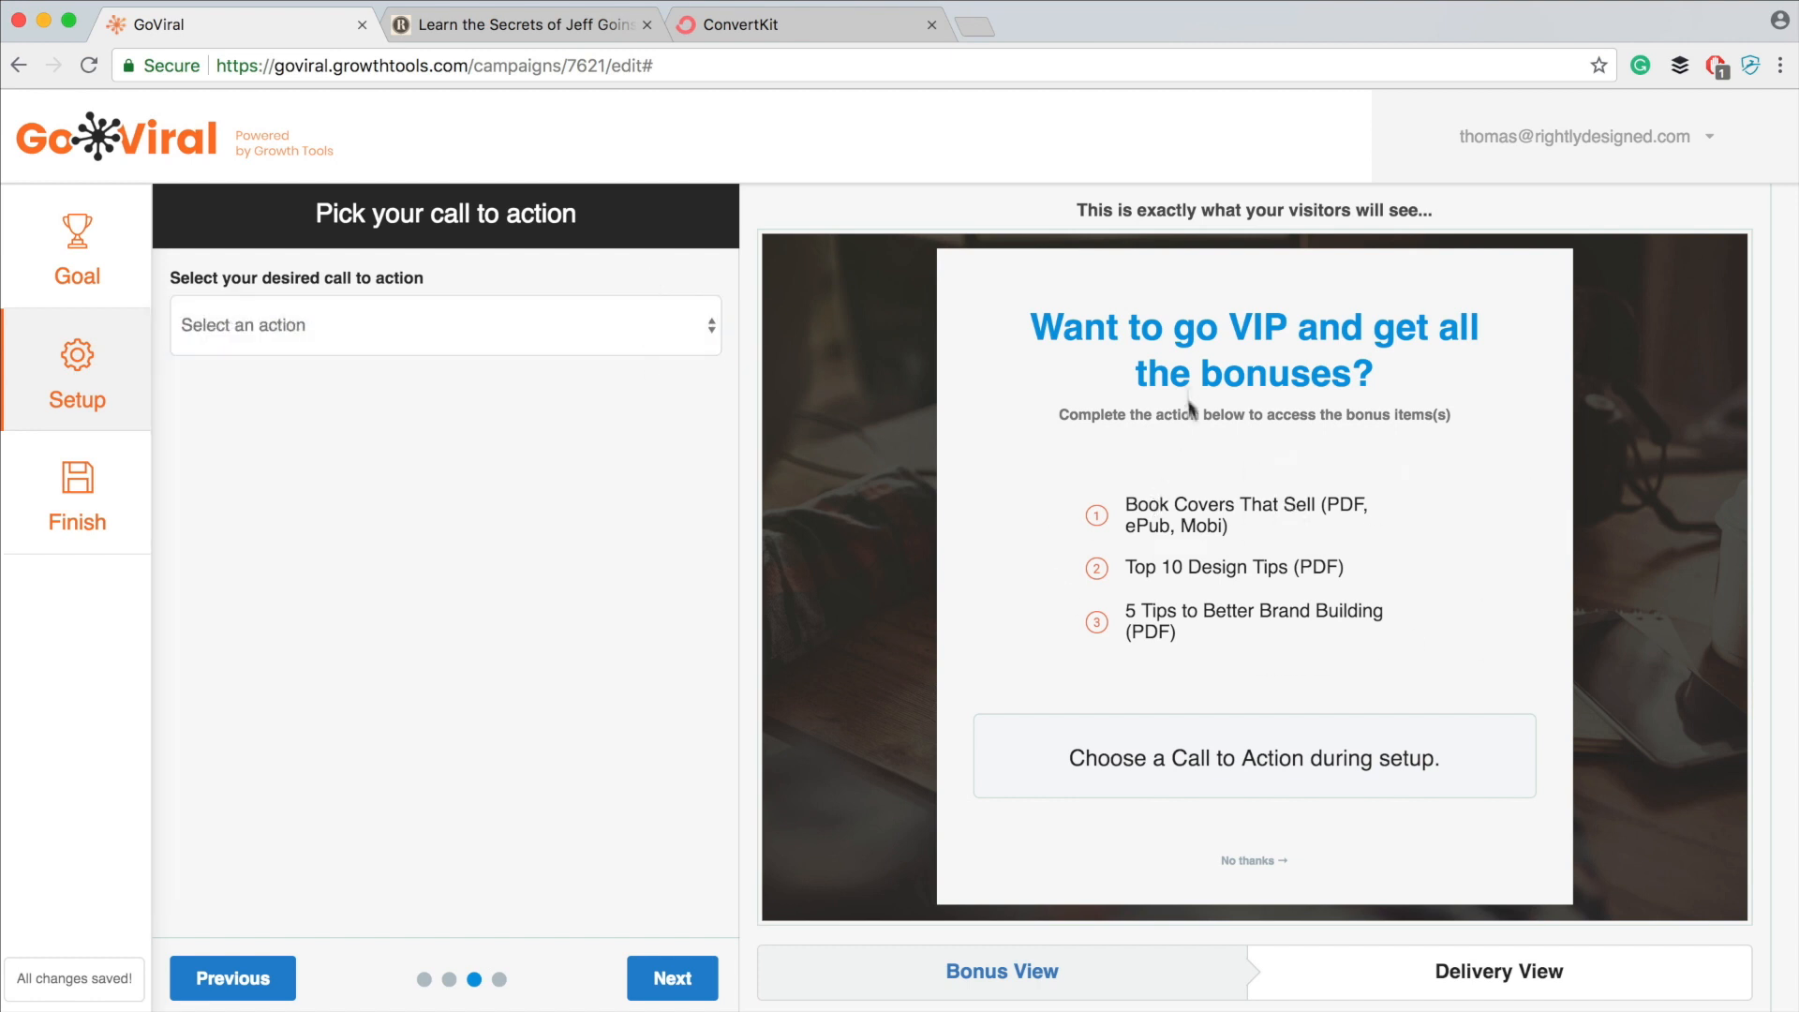
# - Examine the tribe.rightlydesigned.com landing page in the other browser tab, including its headline, description and sign-up form
pyautogui.click(543, 28)
pyautogui.scroll(-5, 722, 335)
pyautogui.scroll(5, 723, 334)
pyautogui.scroll(-1, 723, 335)
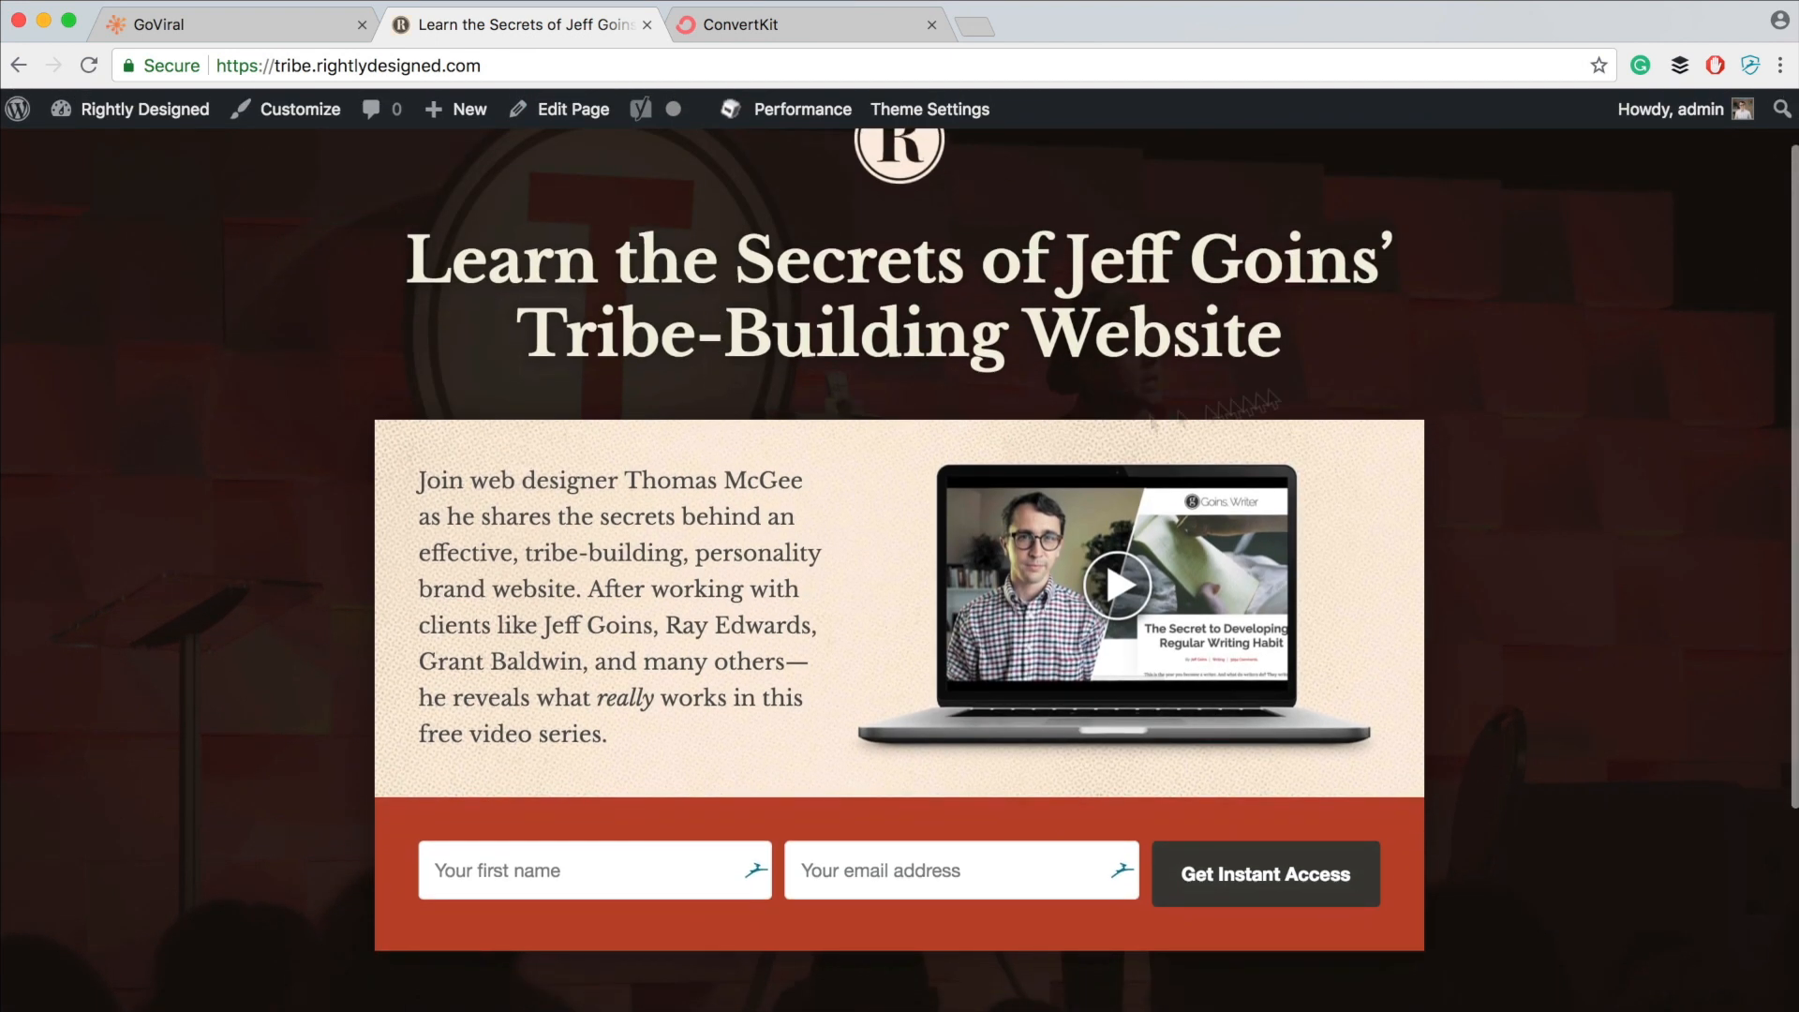
pyautogui.scroll(-3, 313, 446)
pyautogui.scroll(3, 313, 446)
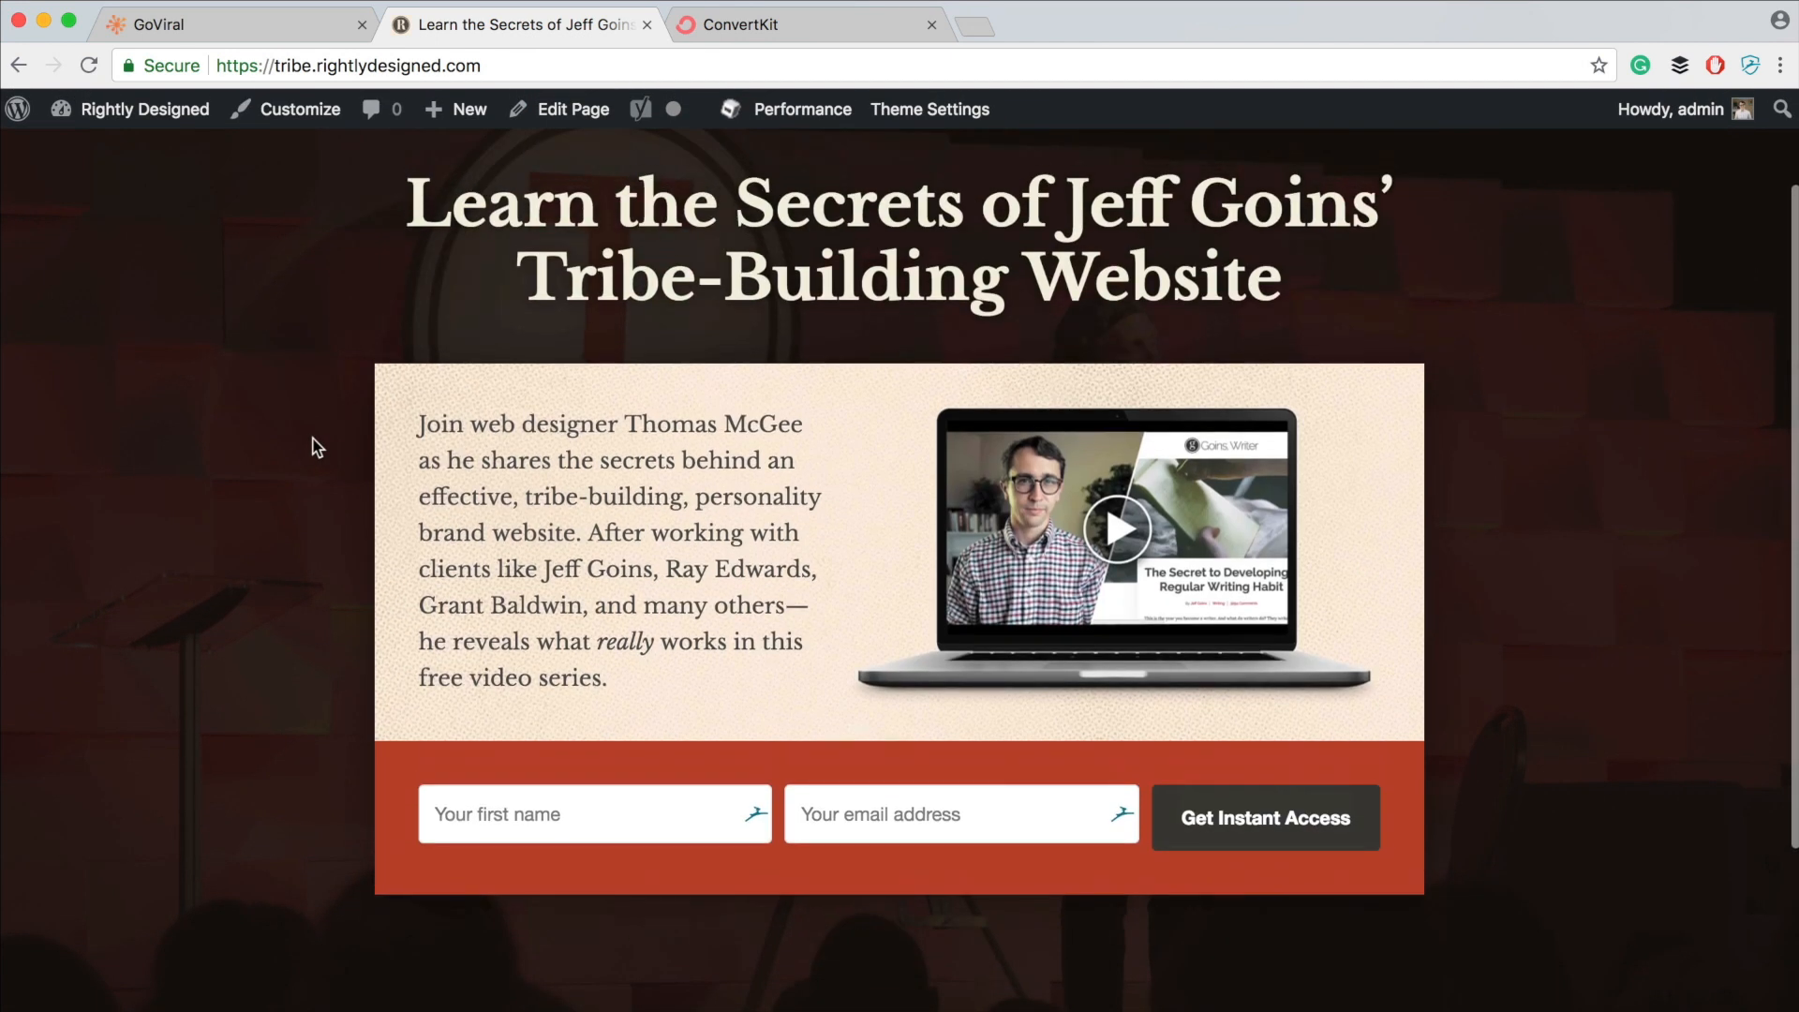
pyautogui.scroll(-1, 319, 447)
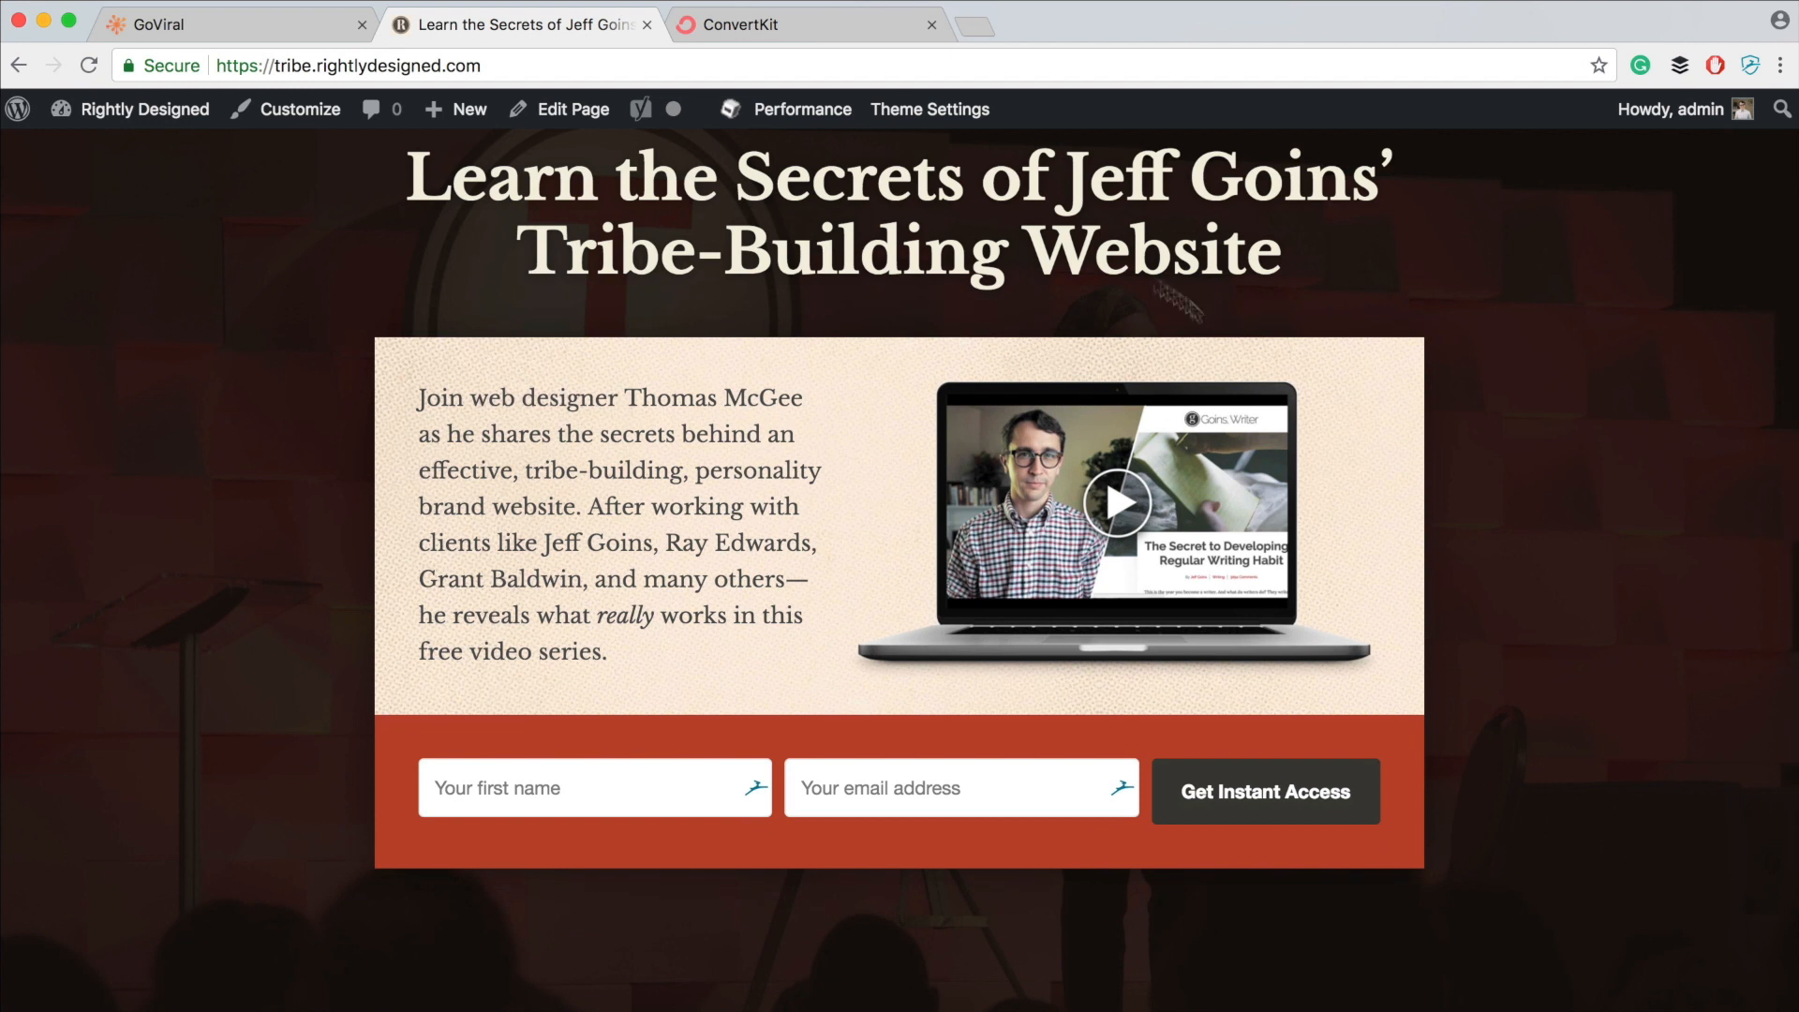
pyautogui.scroll(1, 741, 525)
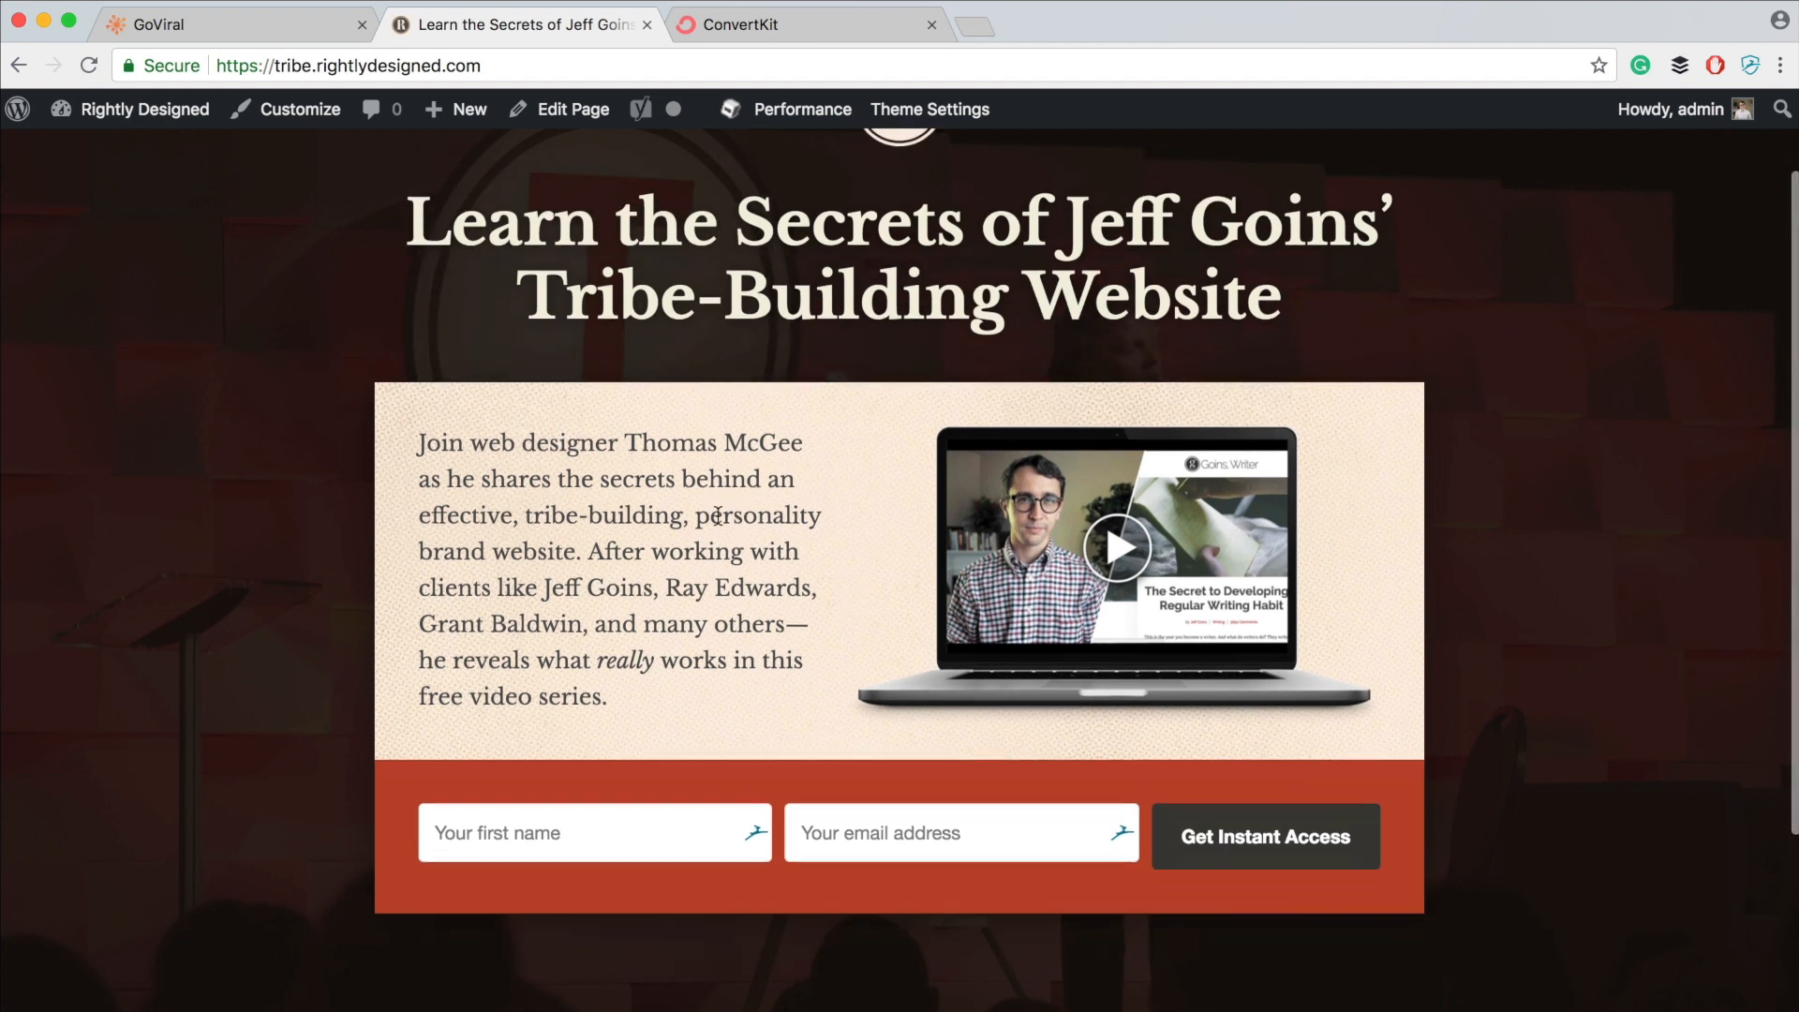
pyautogui.scroll(-1, 717, 517)
pyautogui.moveTo(1336, 273); pyautogui.dragTo(89, 224)
pyautogui.click(434, 467)
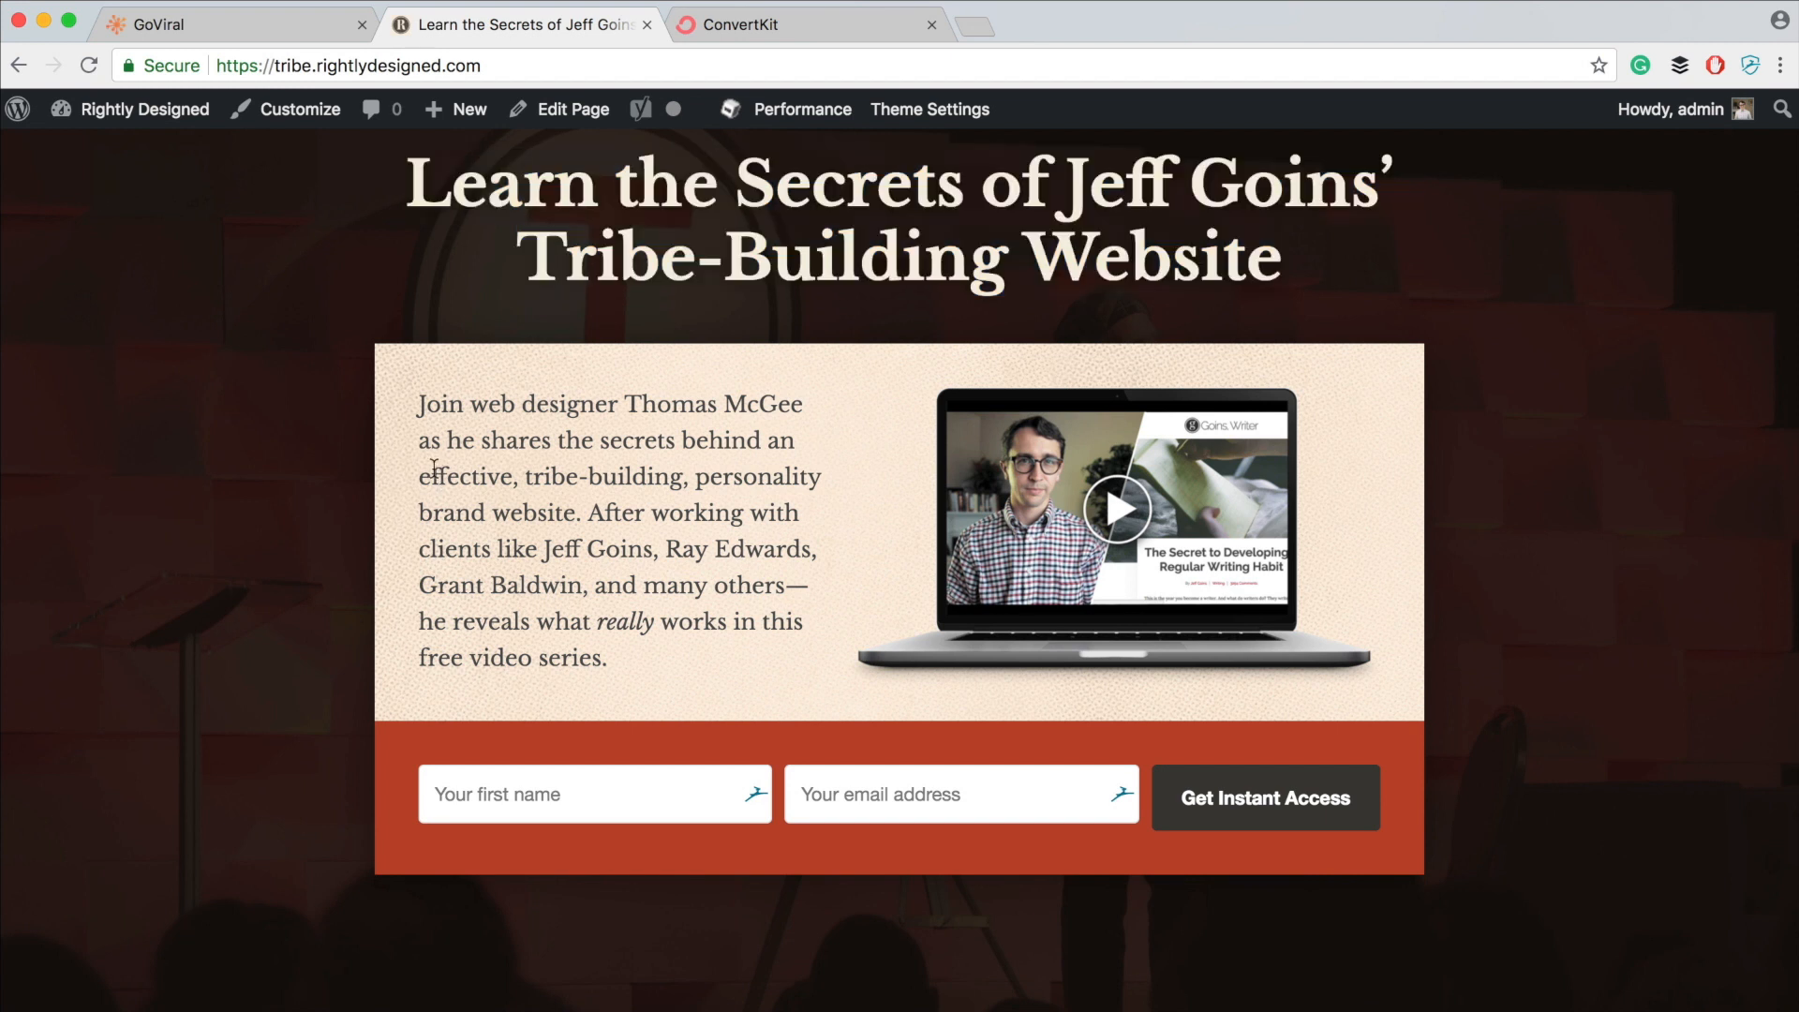
pyautogui.click(271, 23)
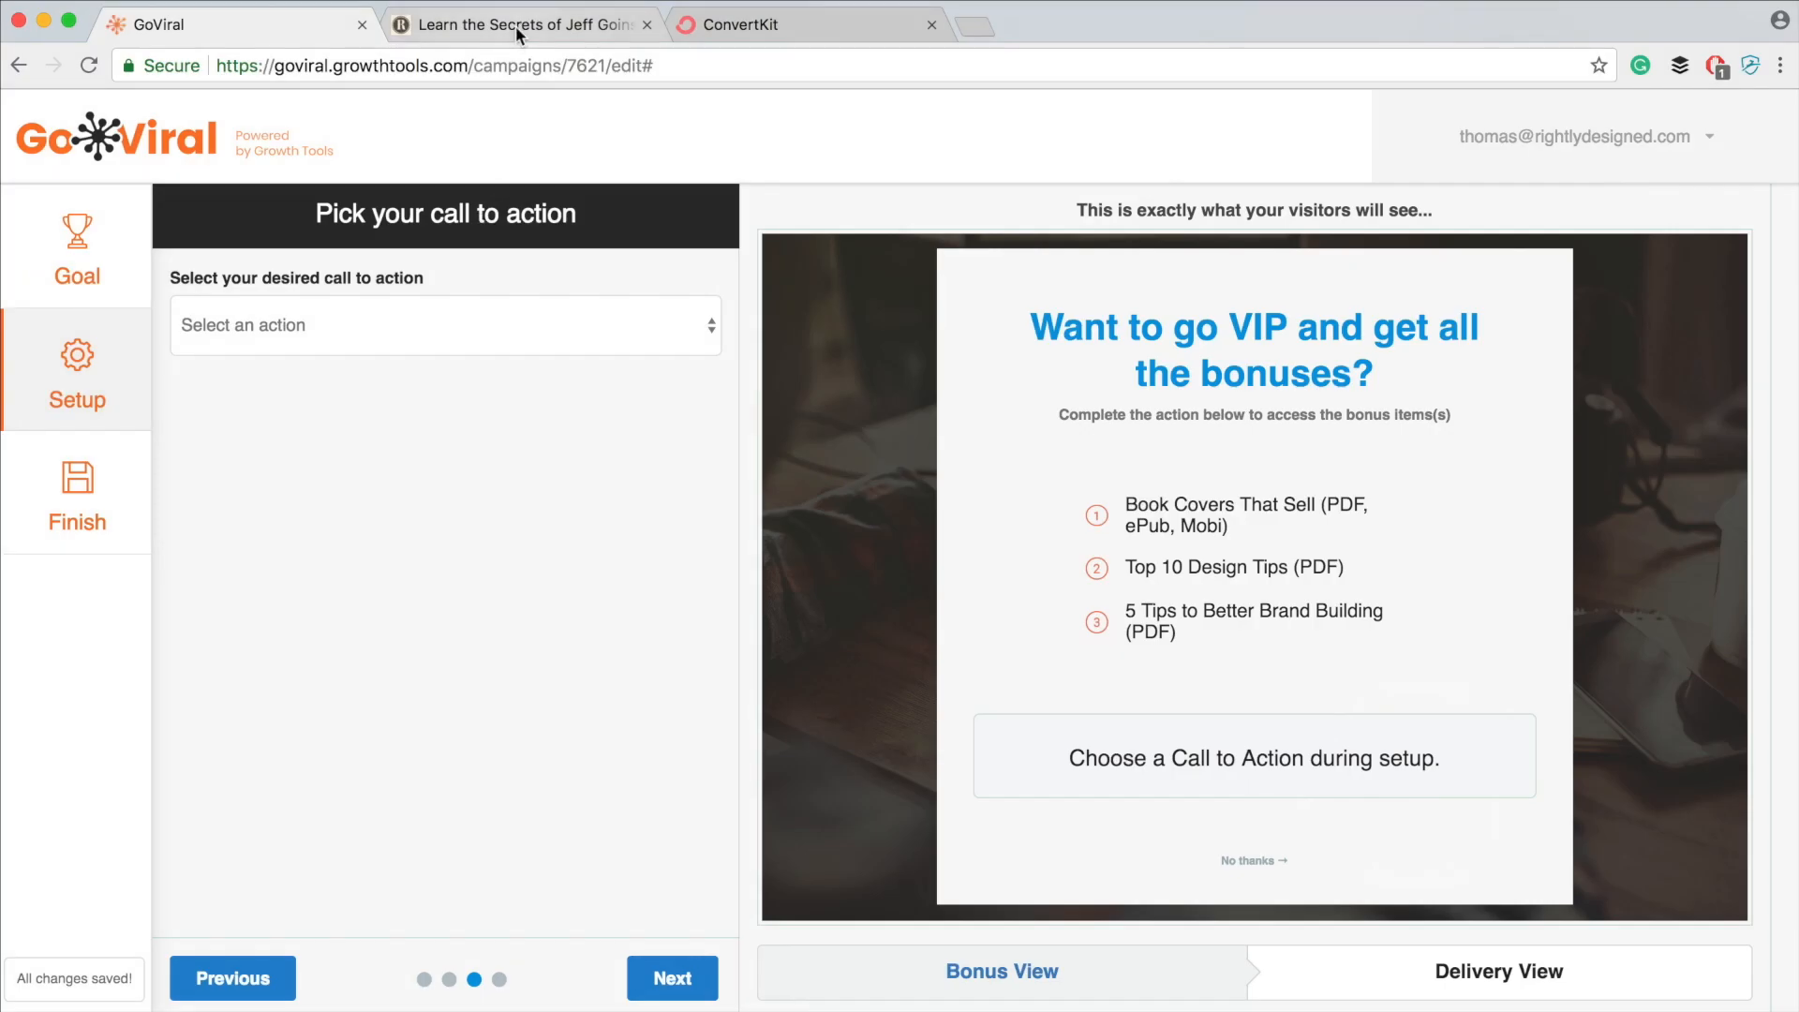
pyautogui.click(515, 25)
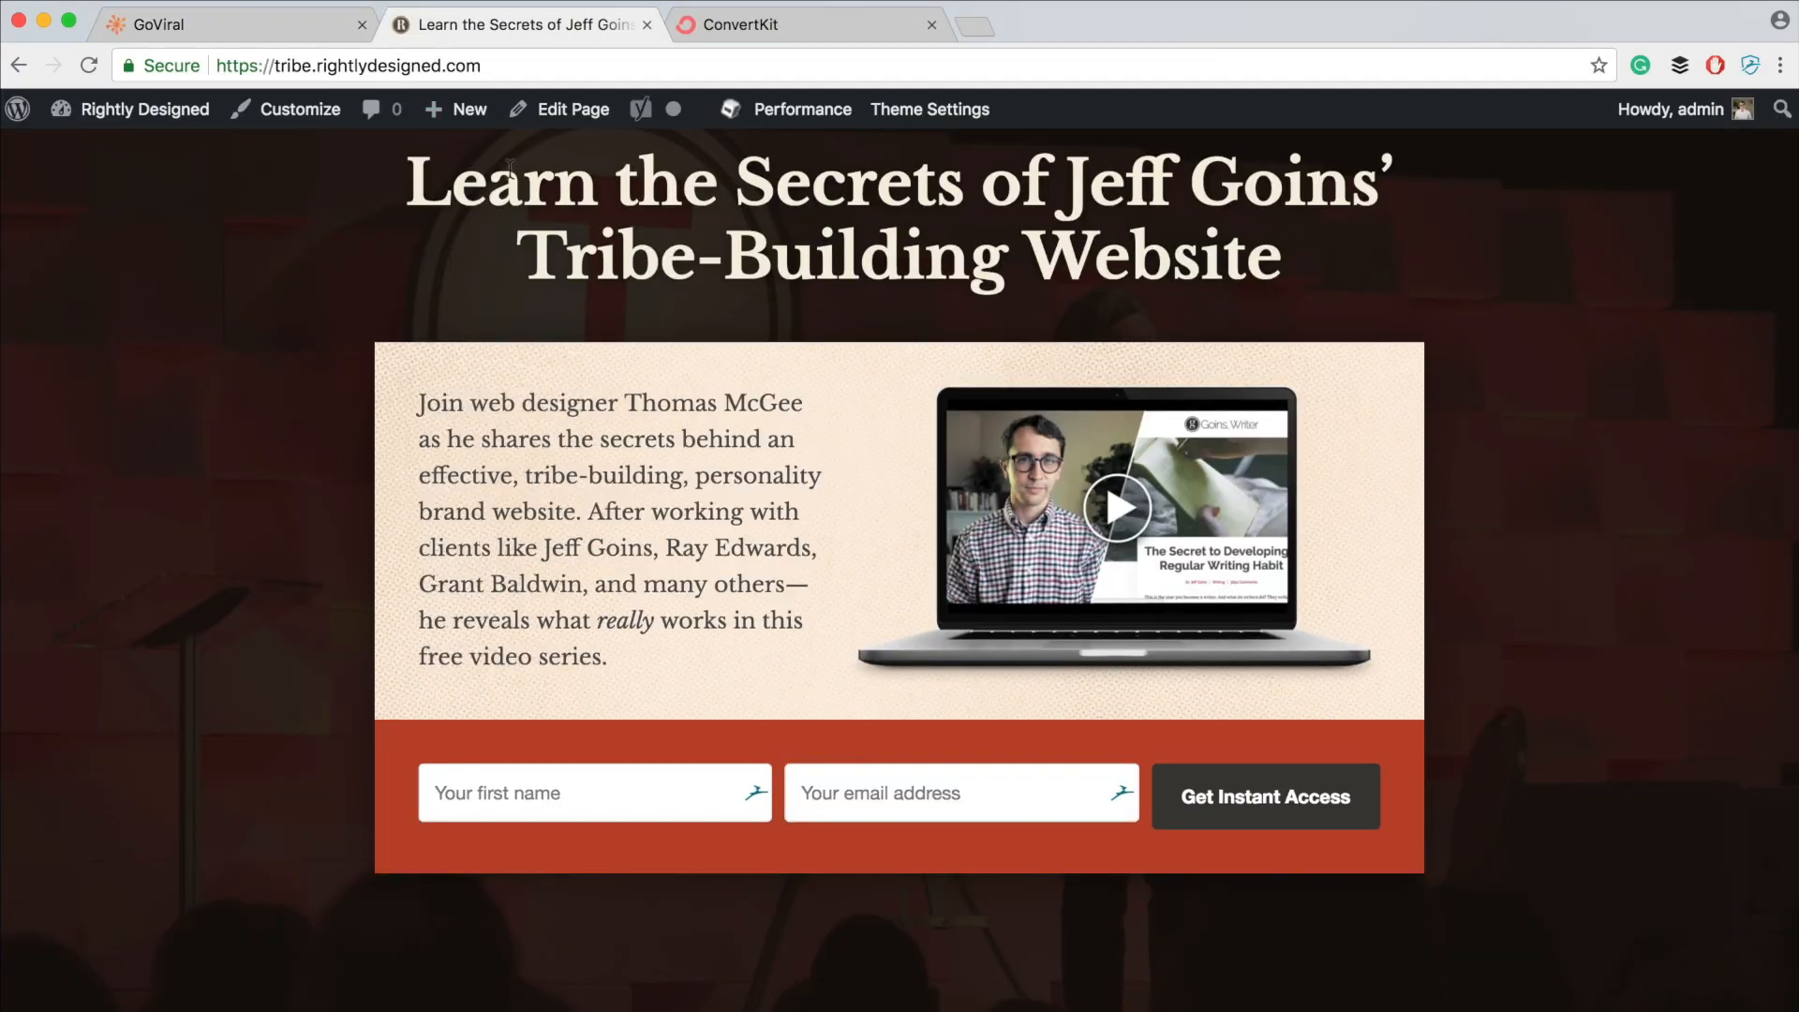
pyautogui.scroll(2, 510, 169)
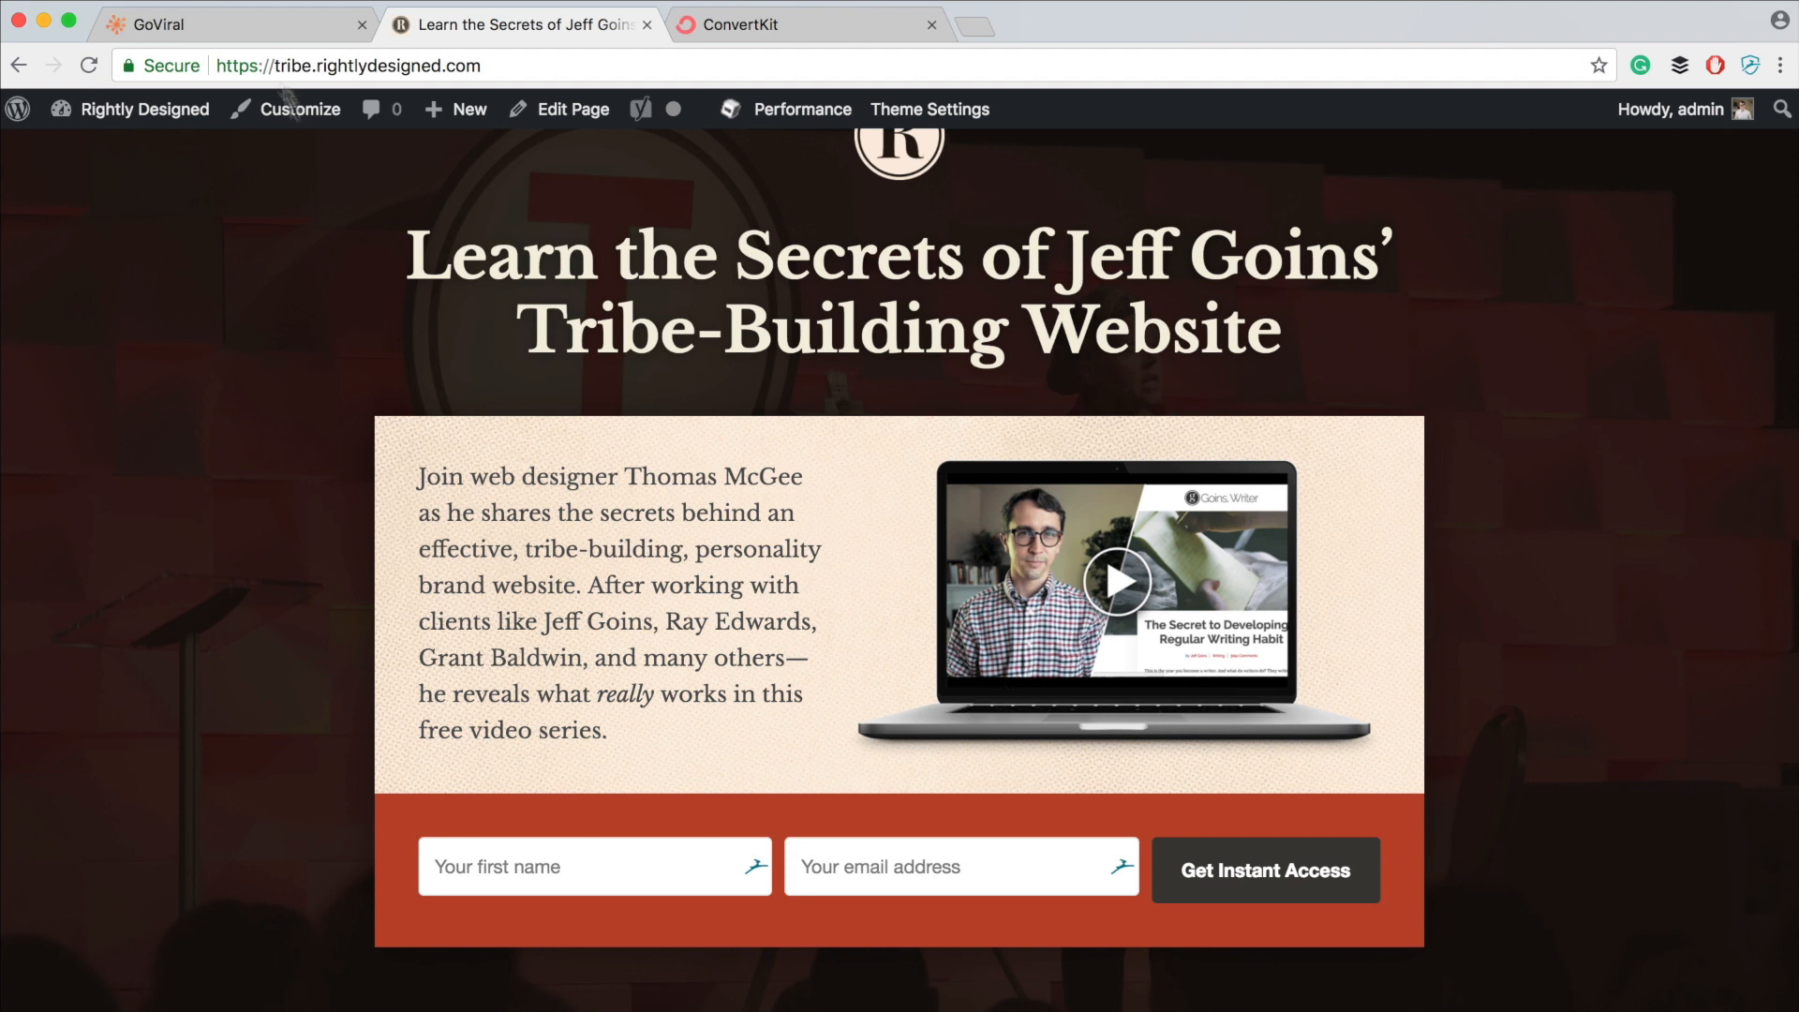
# - Copy the address of the tribe.rightlydesigned.com landing page from the other browser tab
pyautogui.click(251, 25)
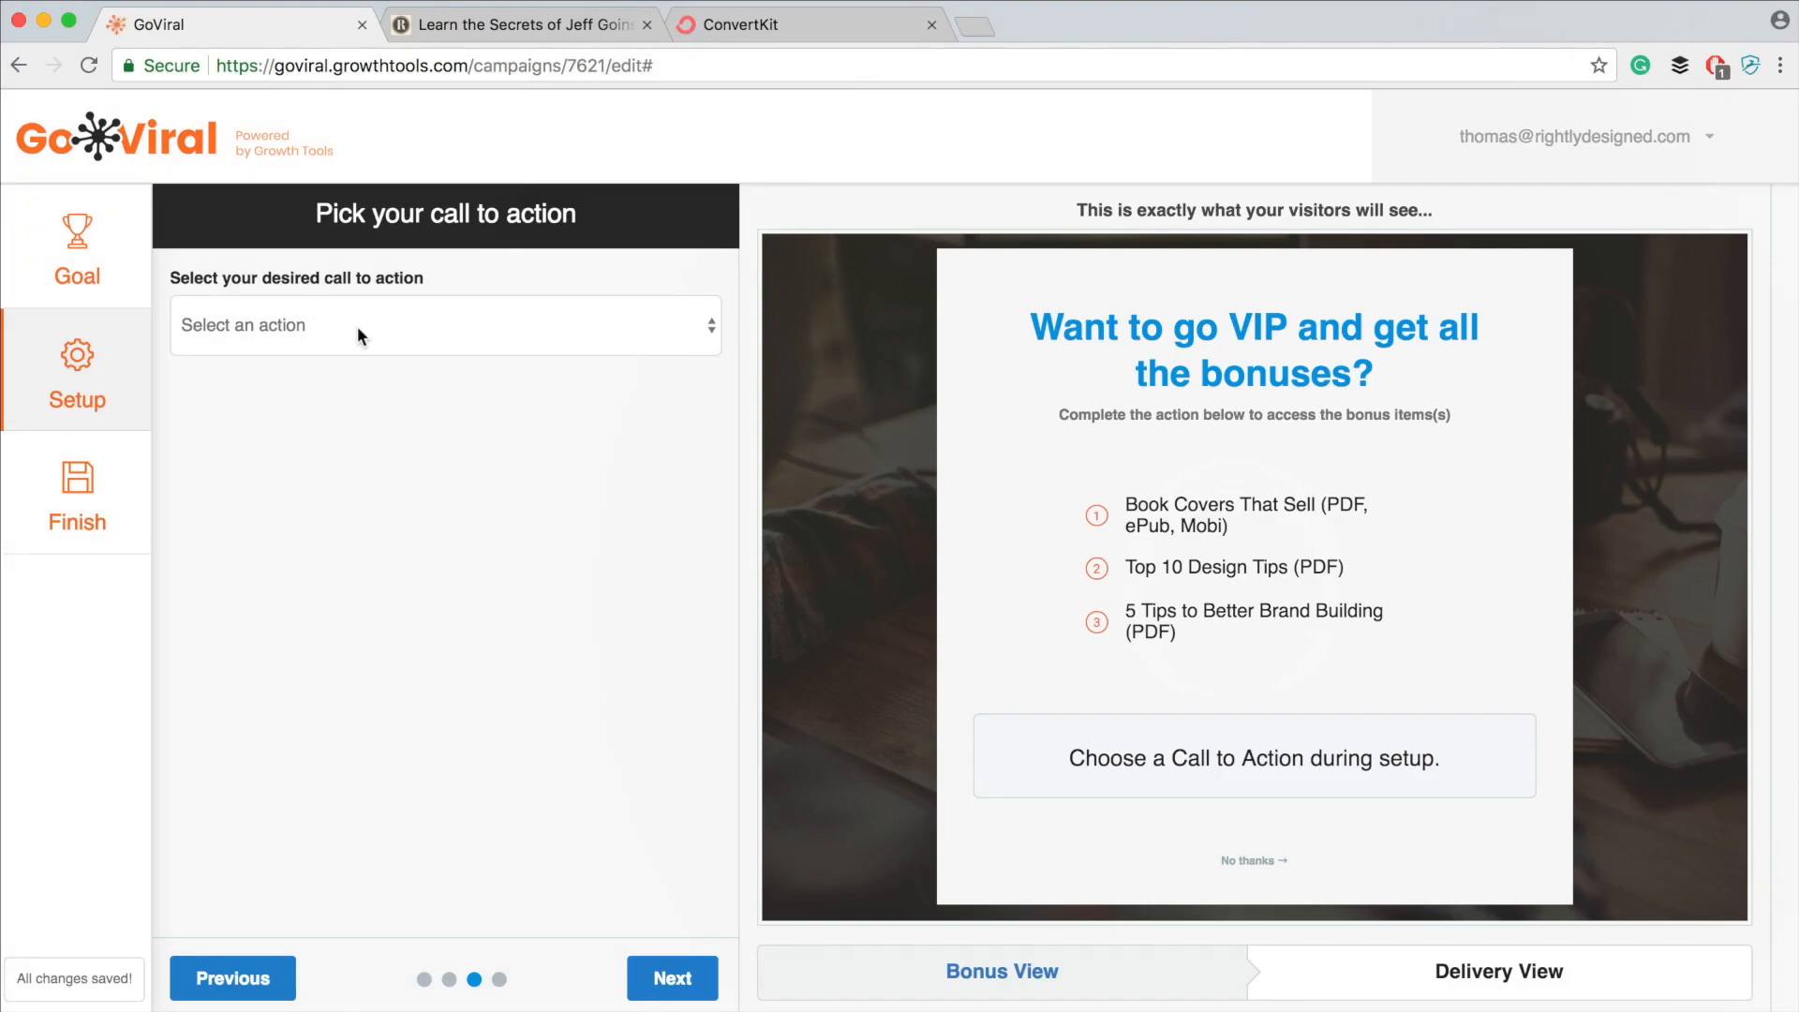
pyautogui.click(539, 24)
pyautogui.click(673, 67)
pyautogui.hotkey('ctrl', 'c')
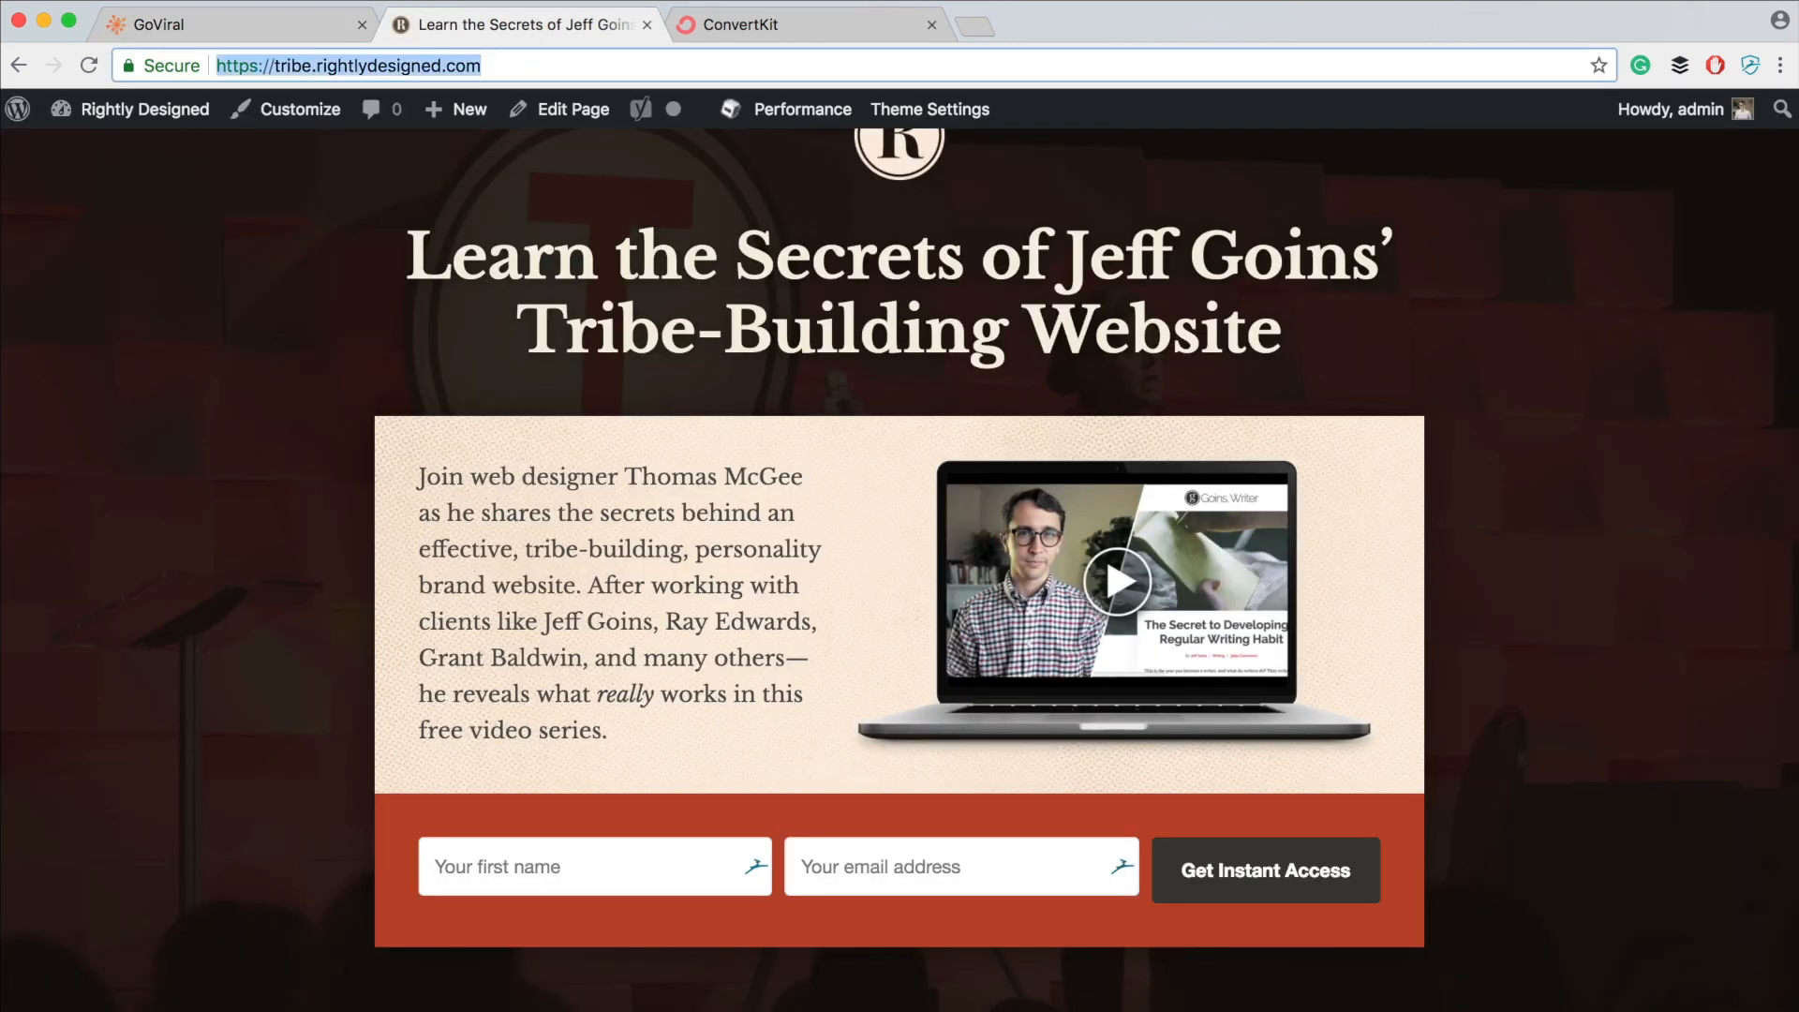
pyautogui.click(202, 27)
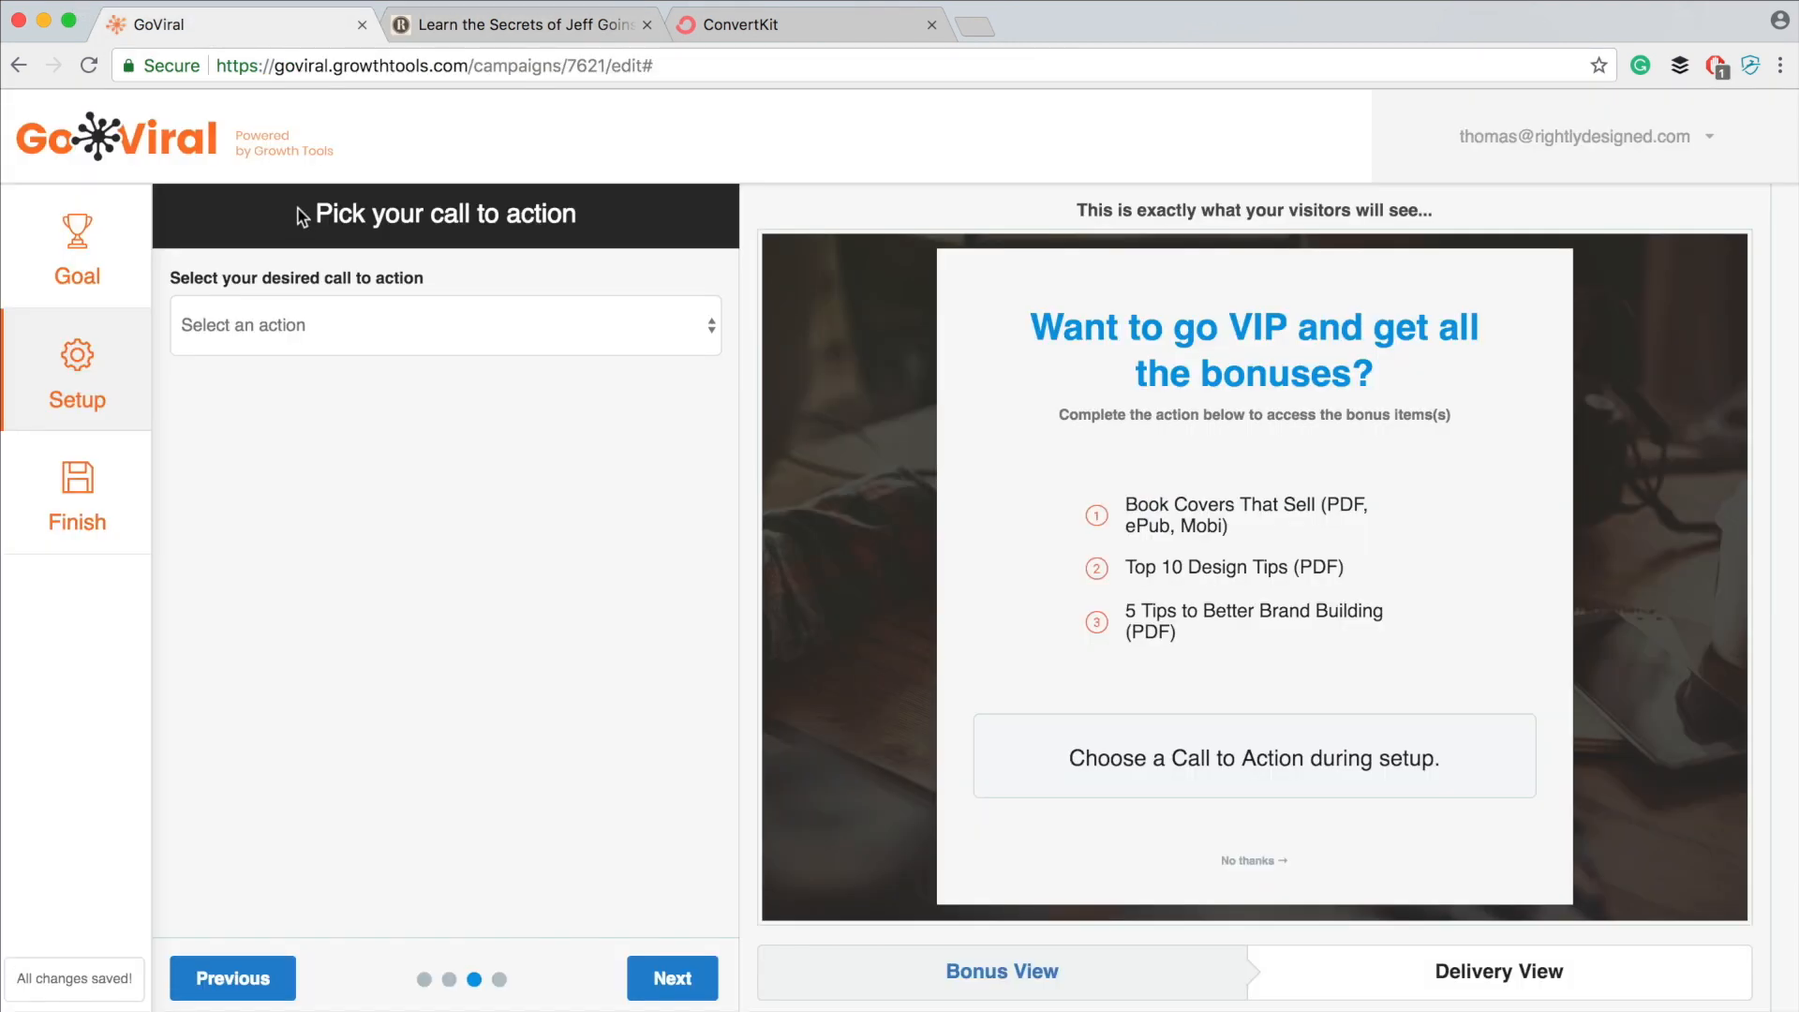
pyautogui.click(497, 328)
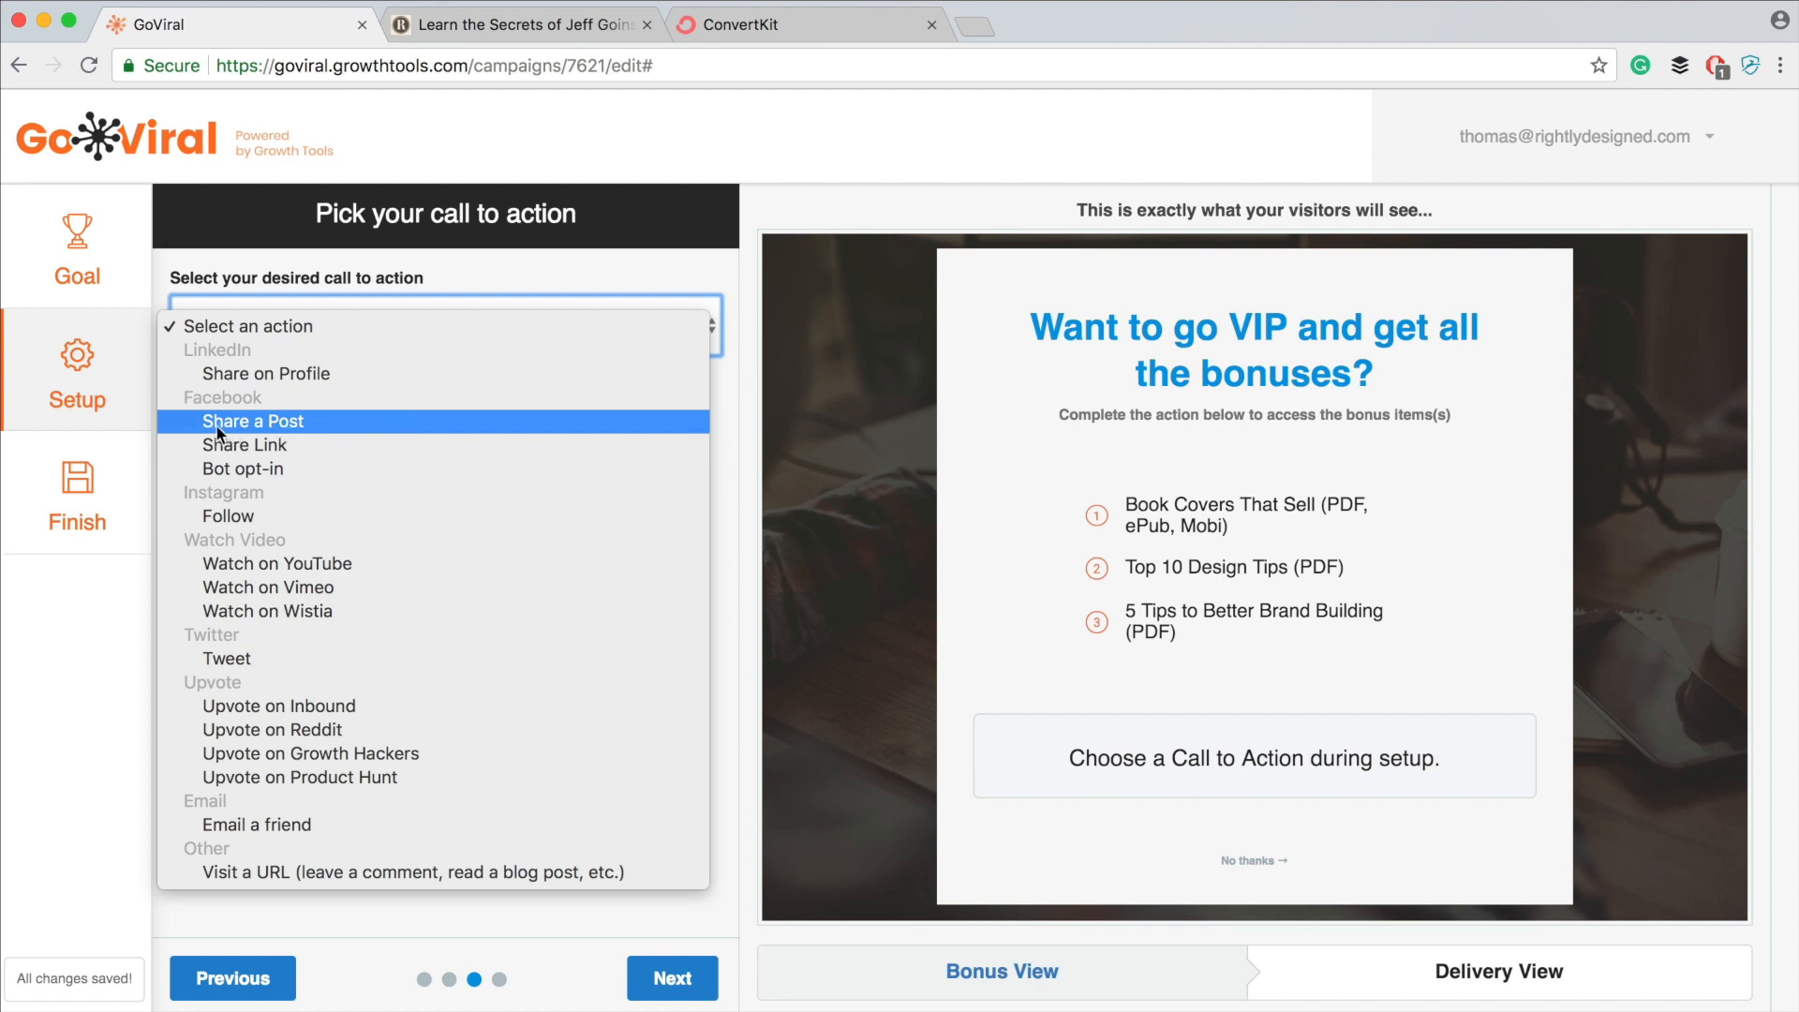
pyautogui.click(417, 420)
pyautogui.click(353, 458)
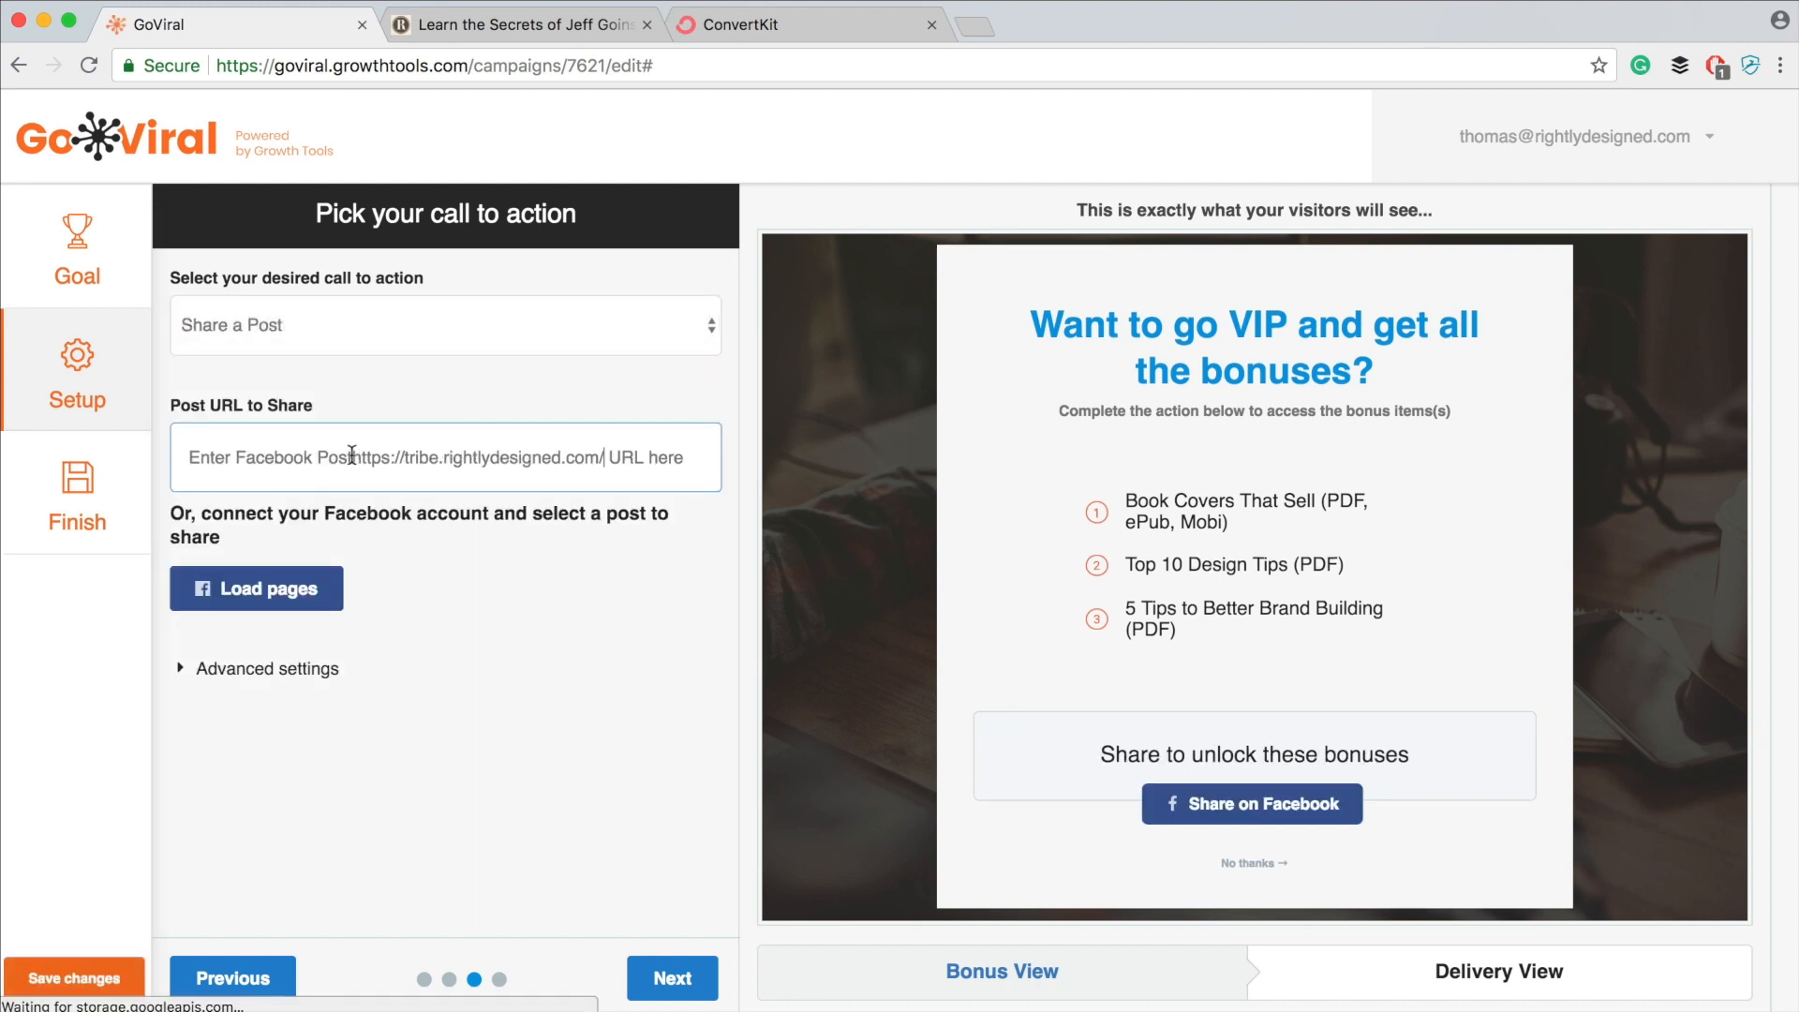
pyautogui.hotkey('ctrl', 'v')
pyautogui.click(488, 574)
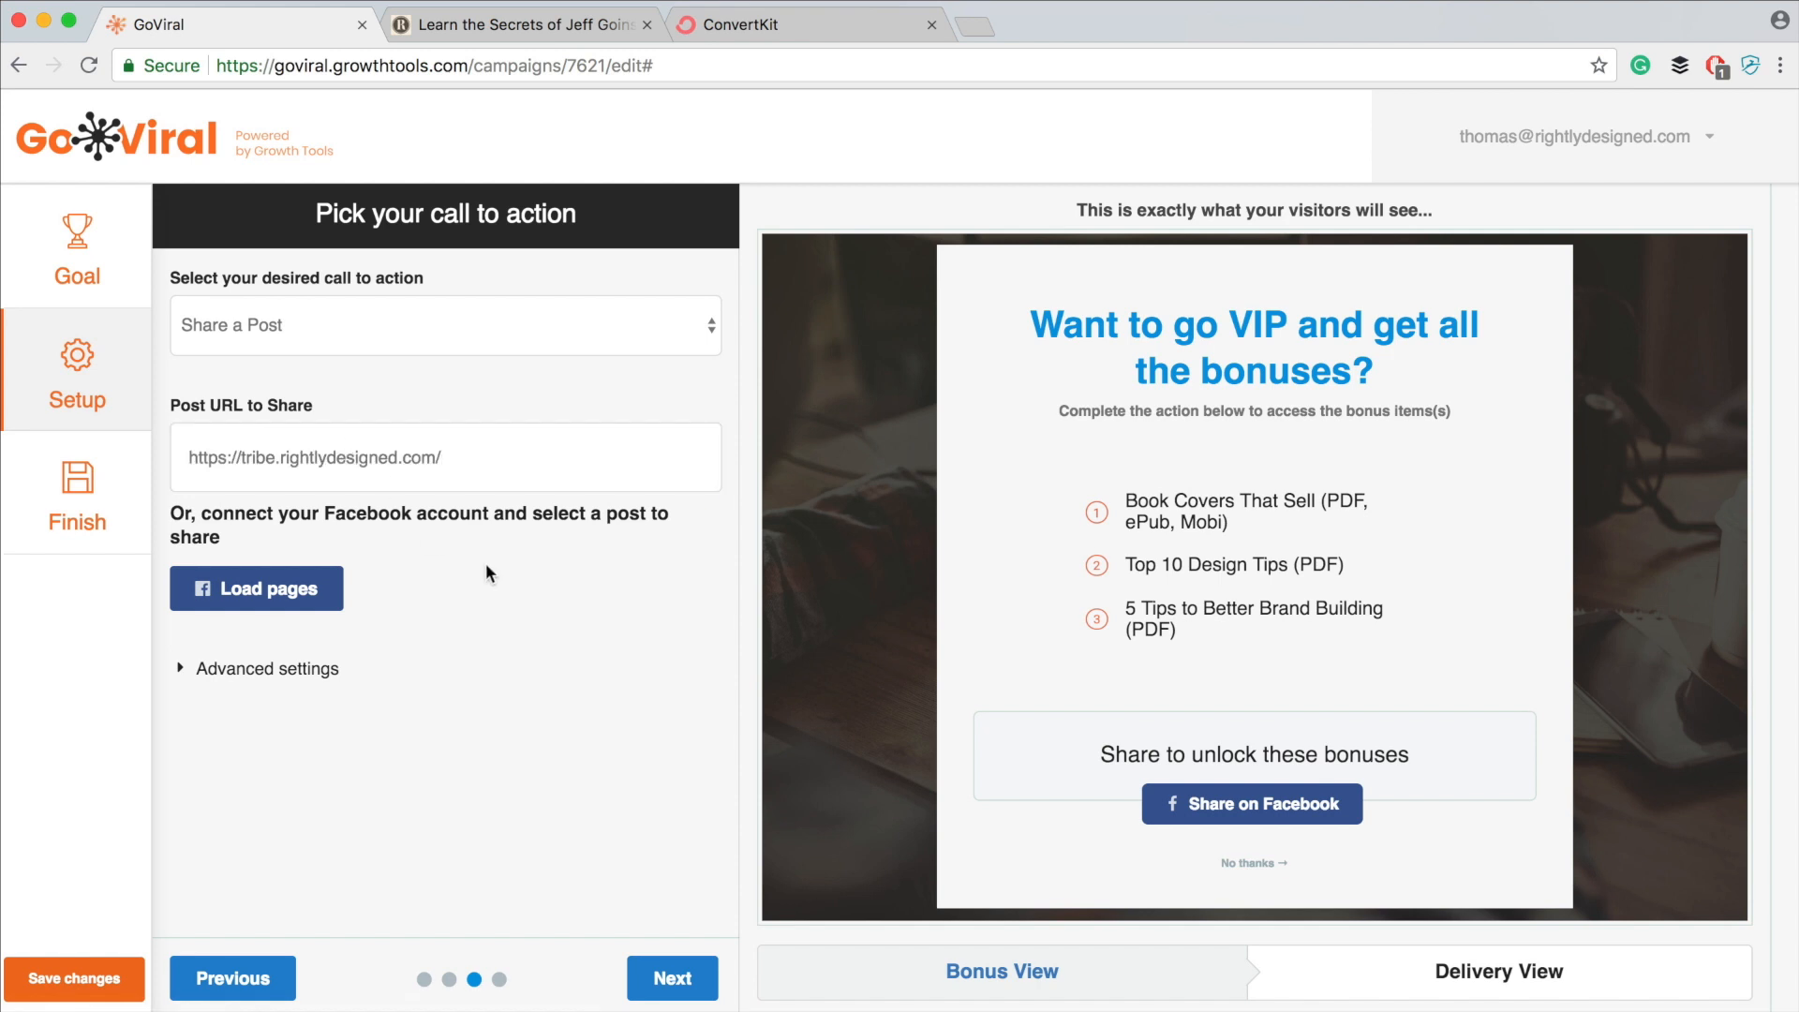
# - Expand the call to action's advanced settings, keep Share a Post selected, and continue to the bonus delivery setup
pyautogui.click(270, 671)
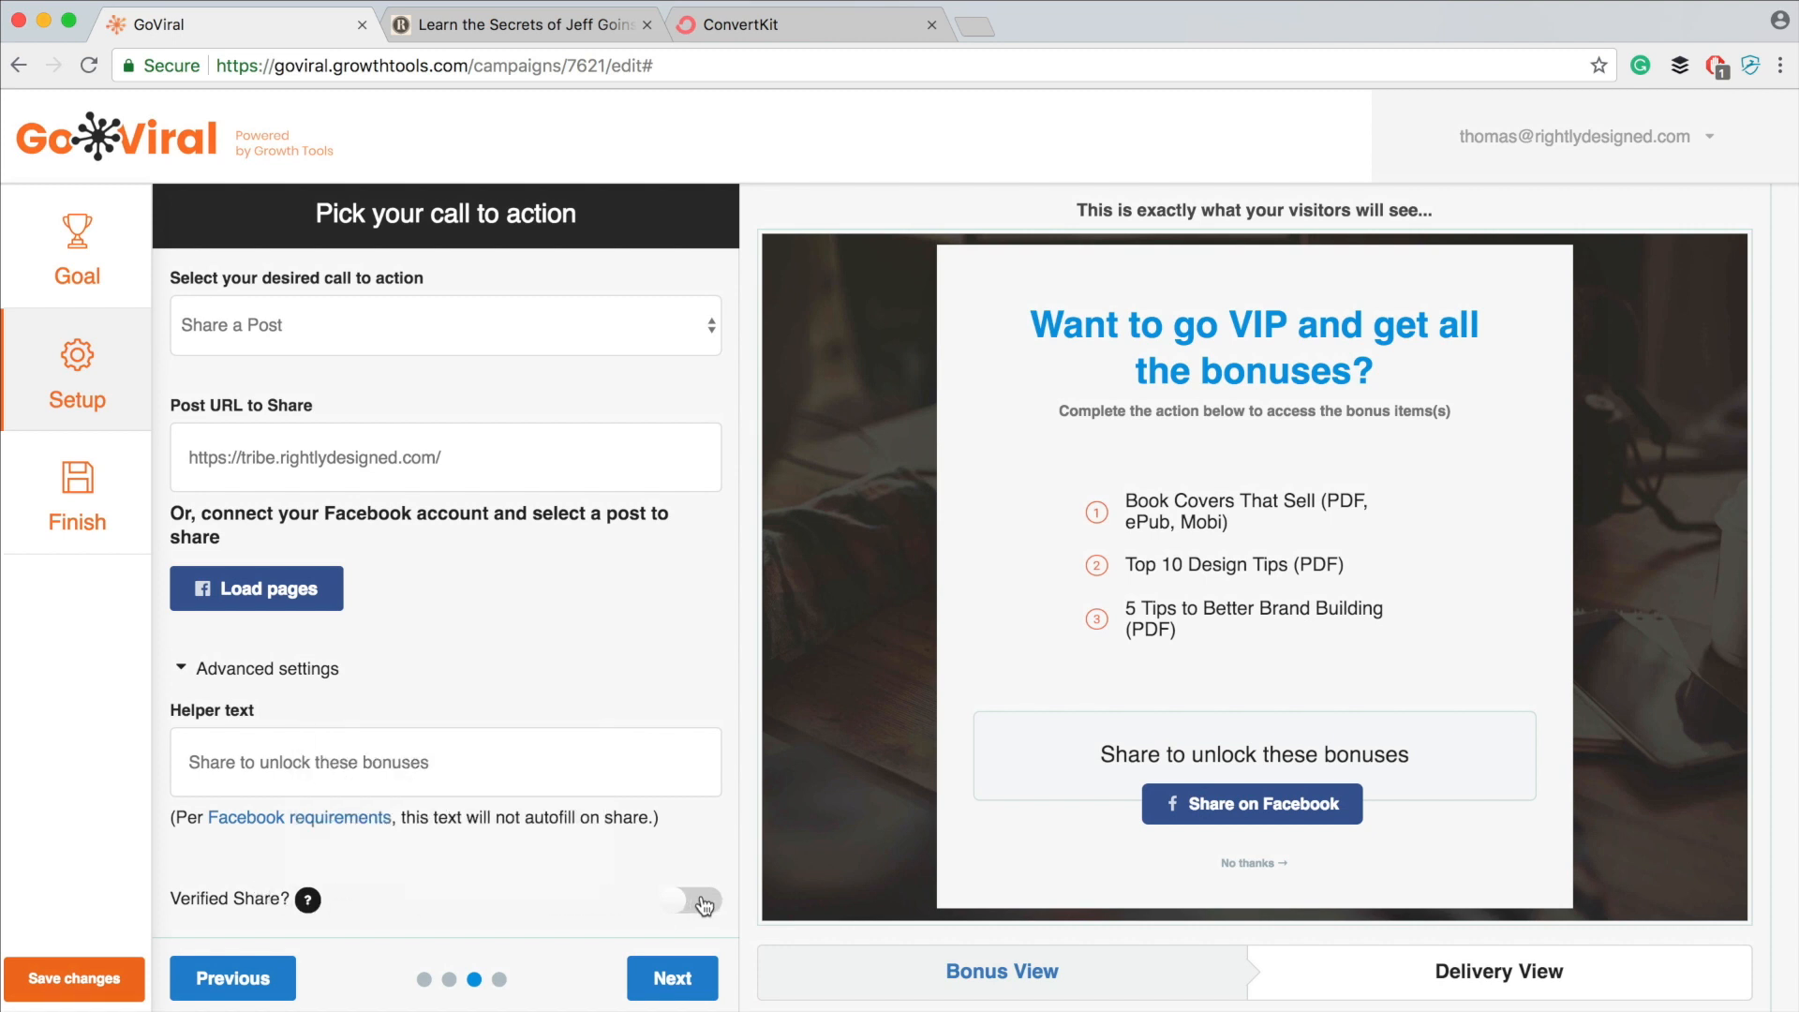
pyautogui.scroll(1, 660, 838)
pyautogui.click(558, 318)
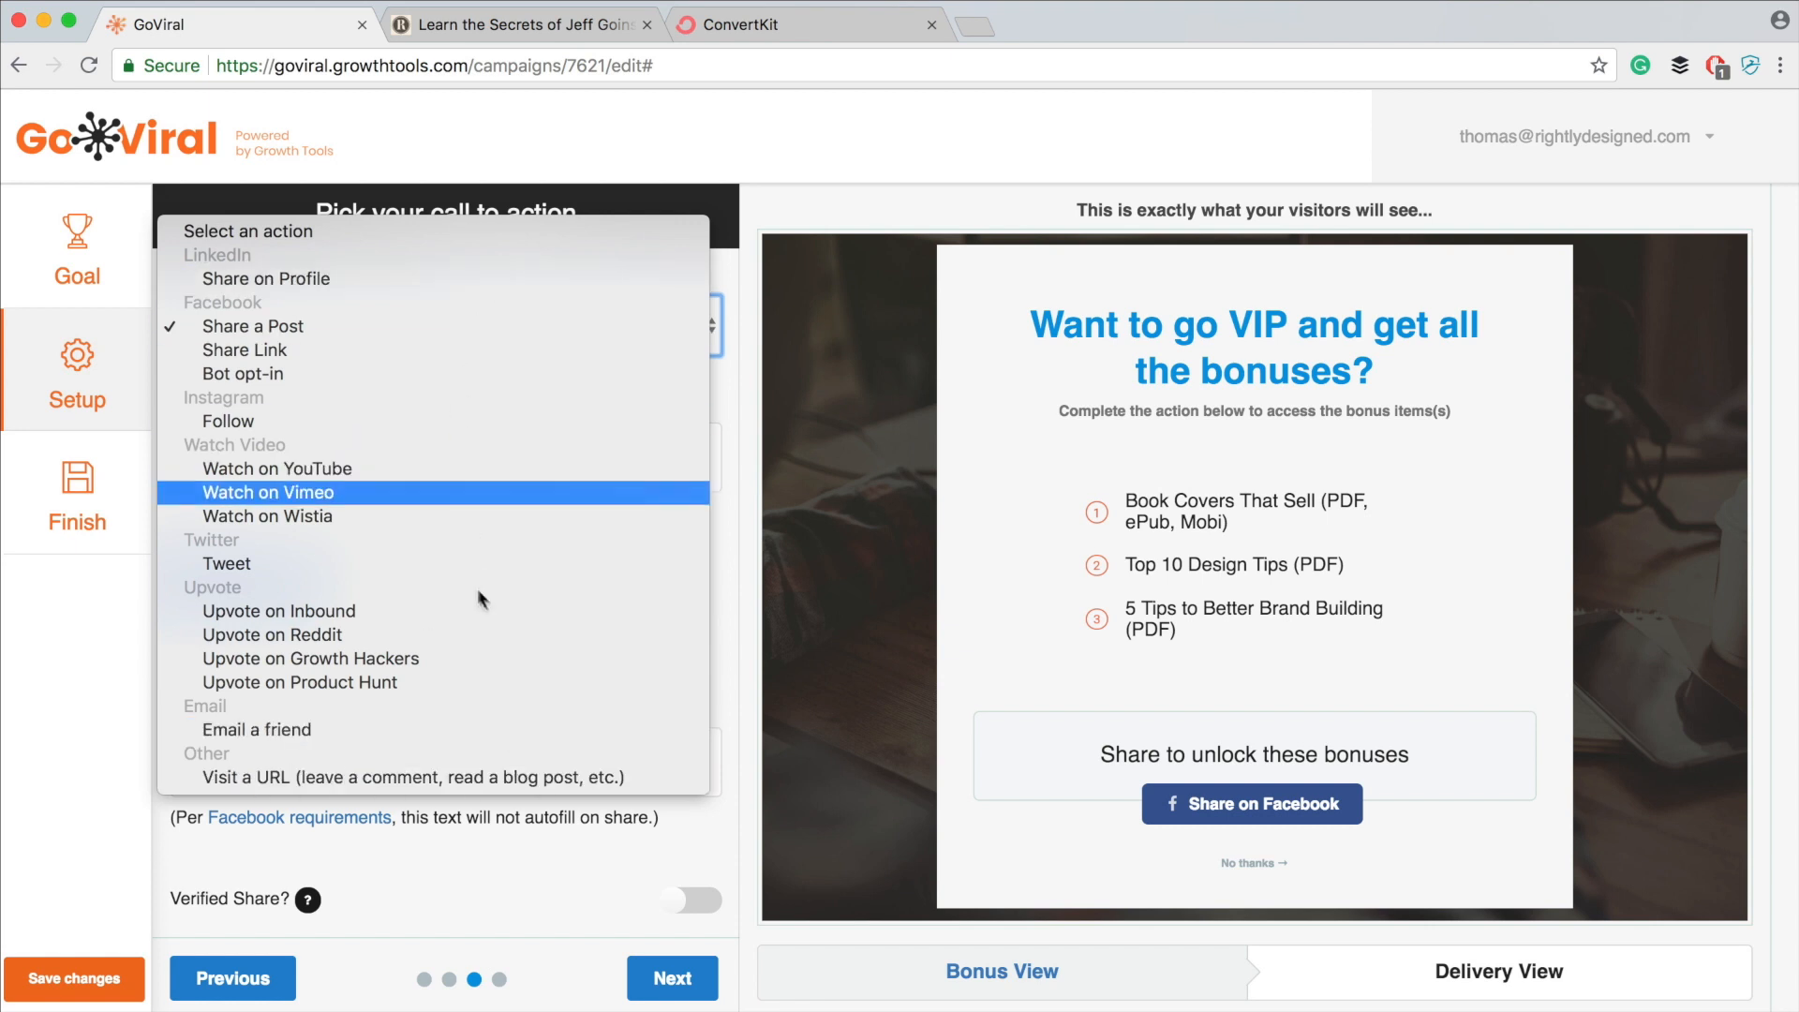
pyautogui.click(720, 272)
pyautogui.click(681, 273)
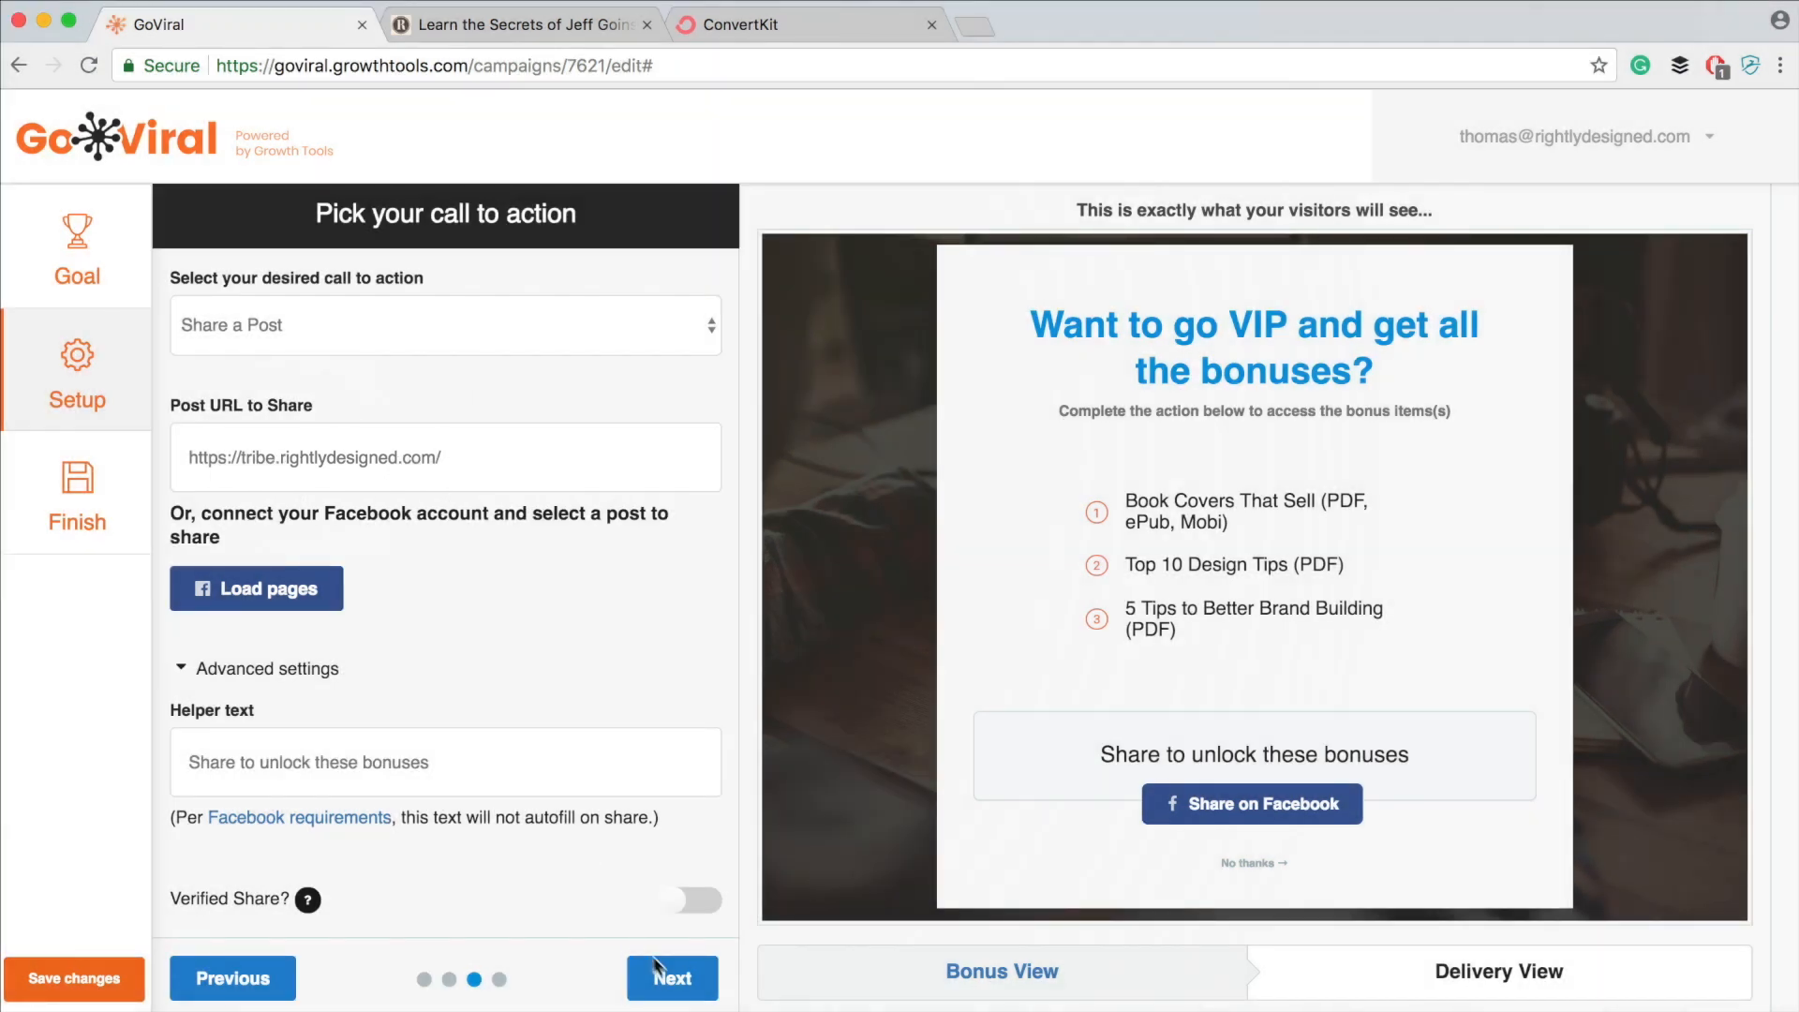
pyautogui.click(658, 973)
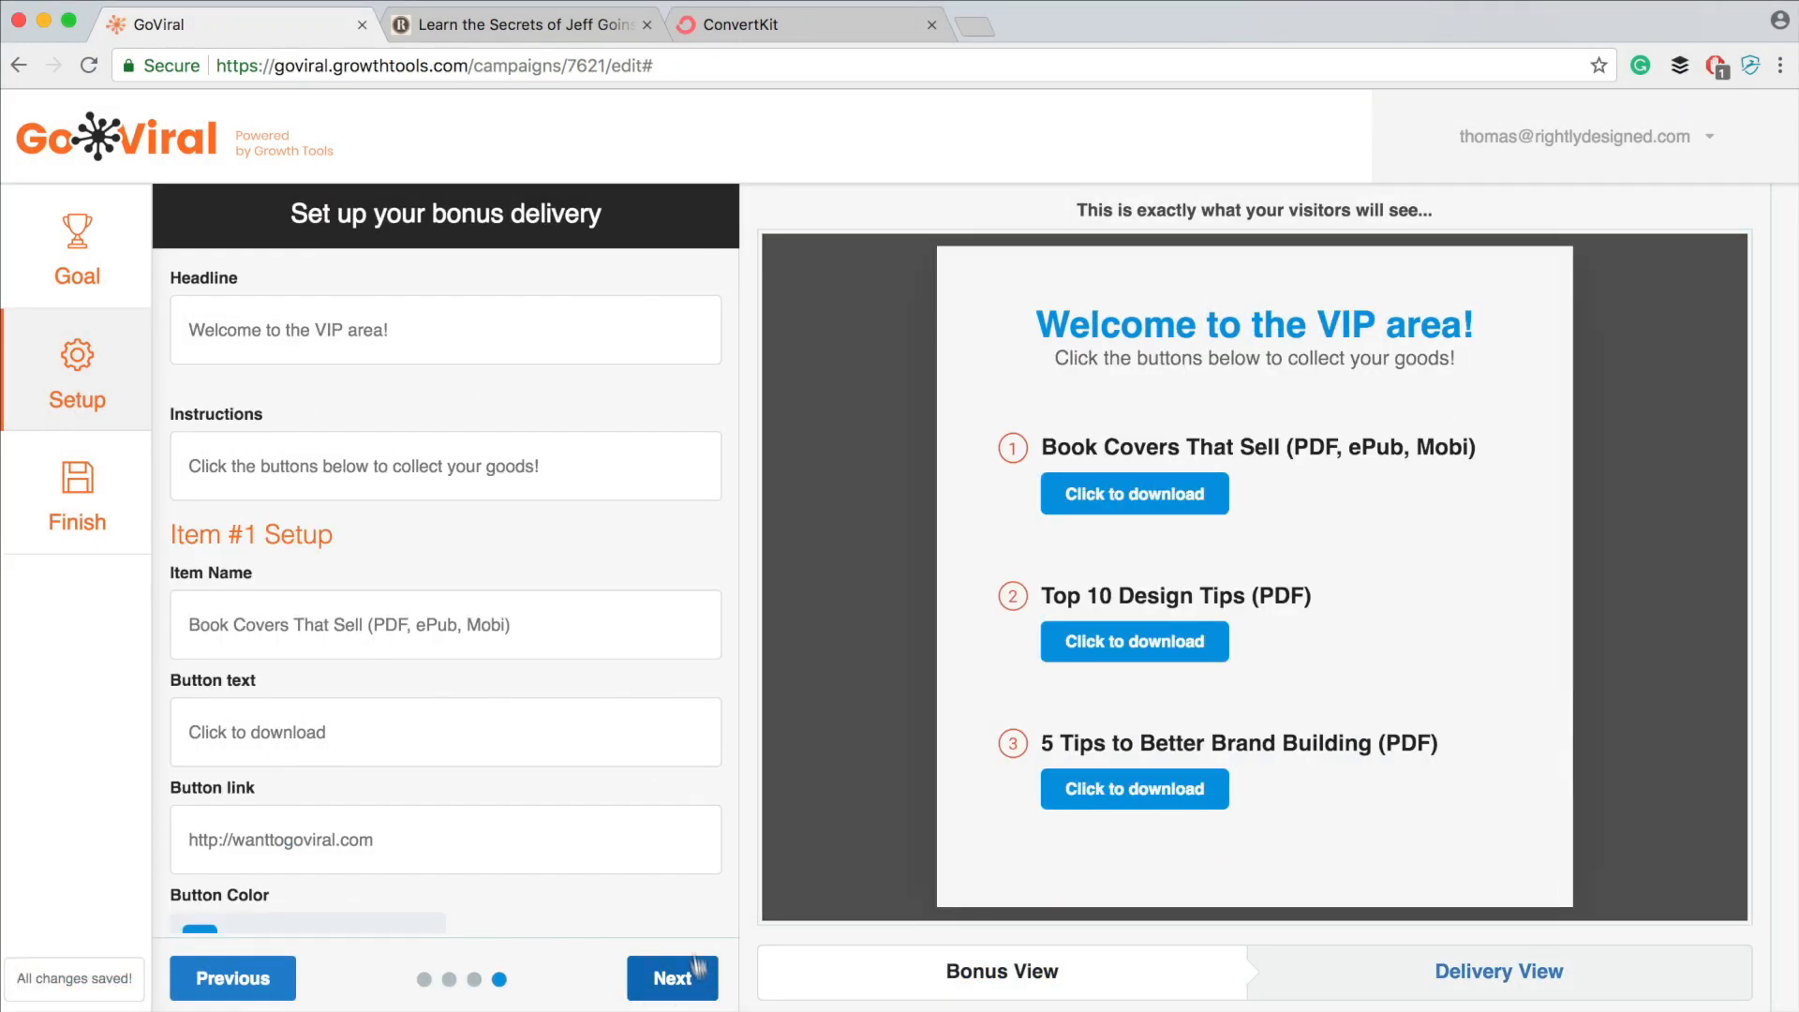
# - Inspect the red sign-up section of the tribe.rightlydesigned.com landing page and copy its background color code be472c
pyautogui.scroll(-3, 637, 872)
pyautogui.scroll(3, 635, 872)
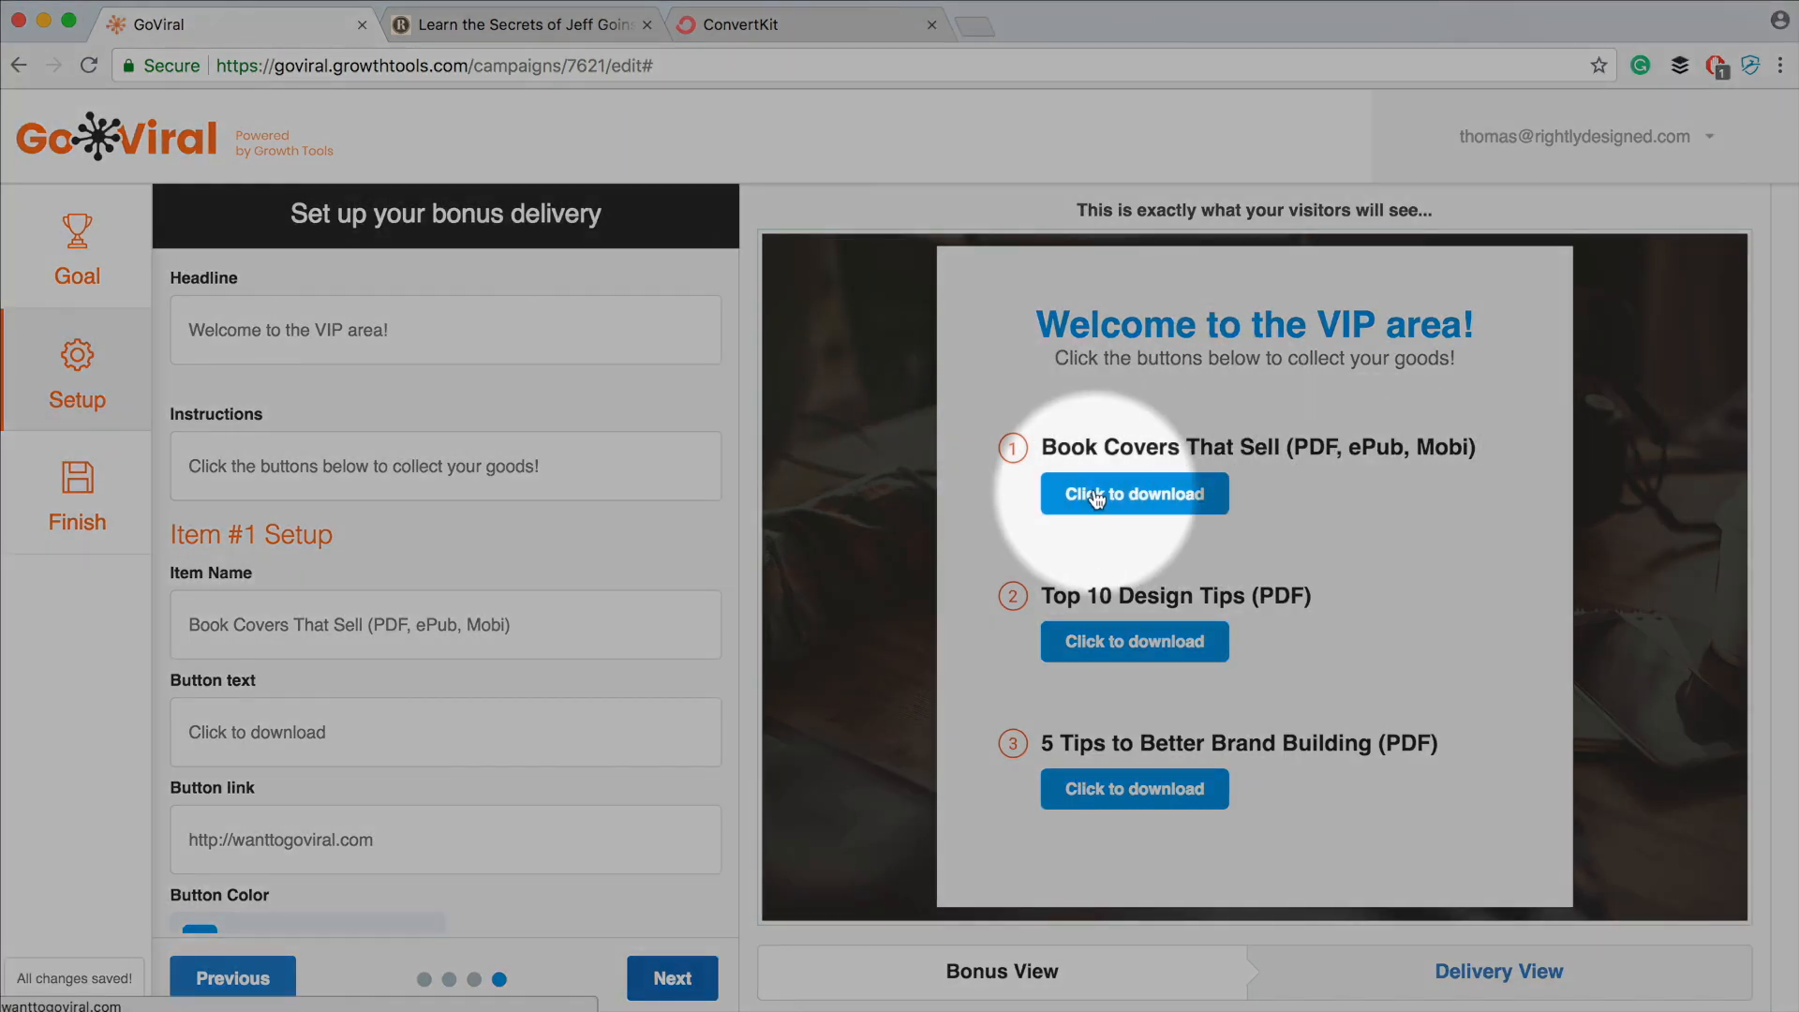
pyautogui.scroll(-2, 506, 731)
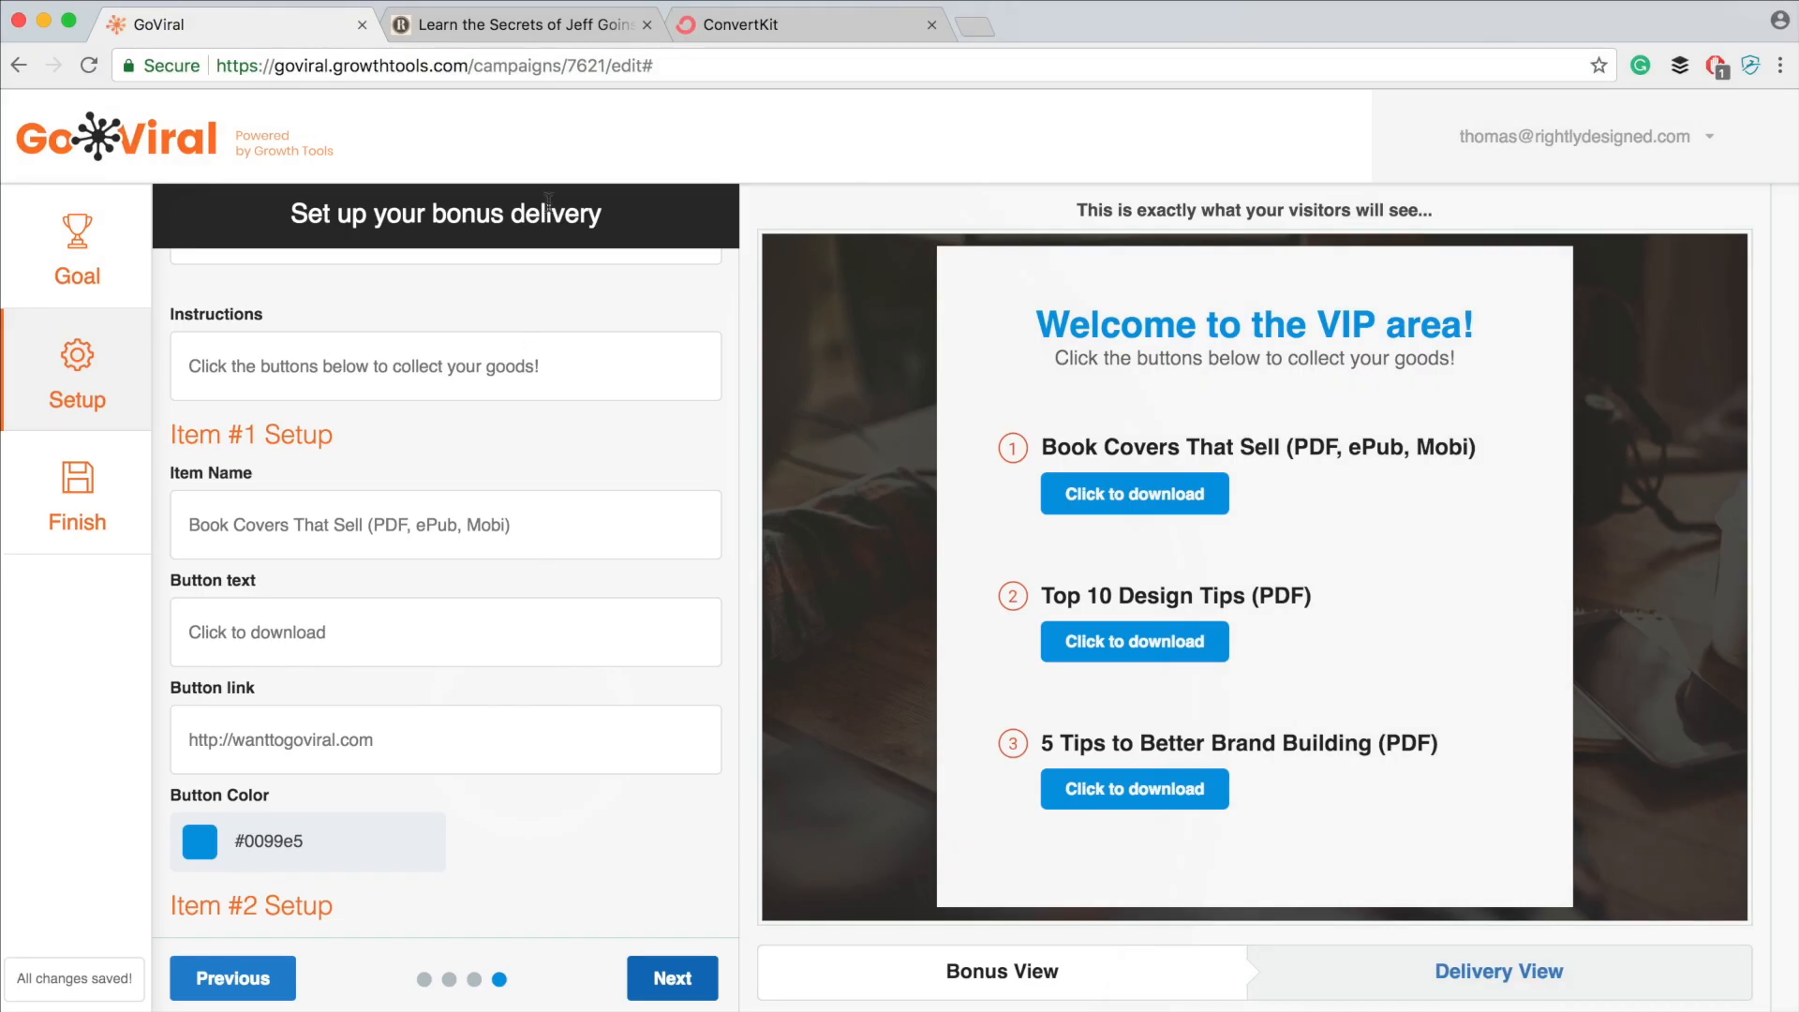
pyautogui.click(605, 28)
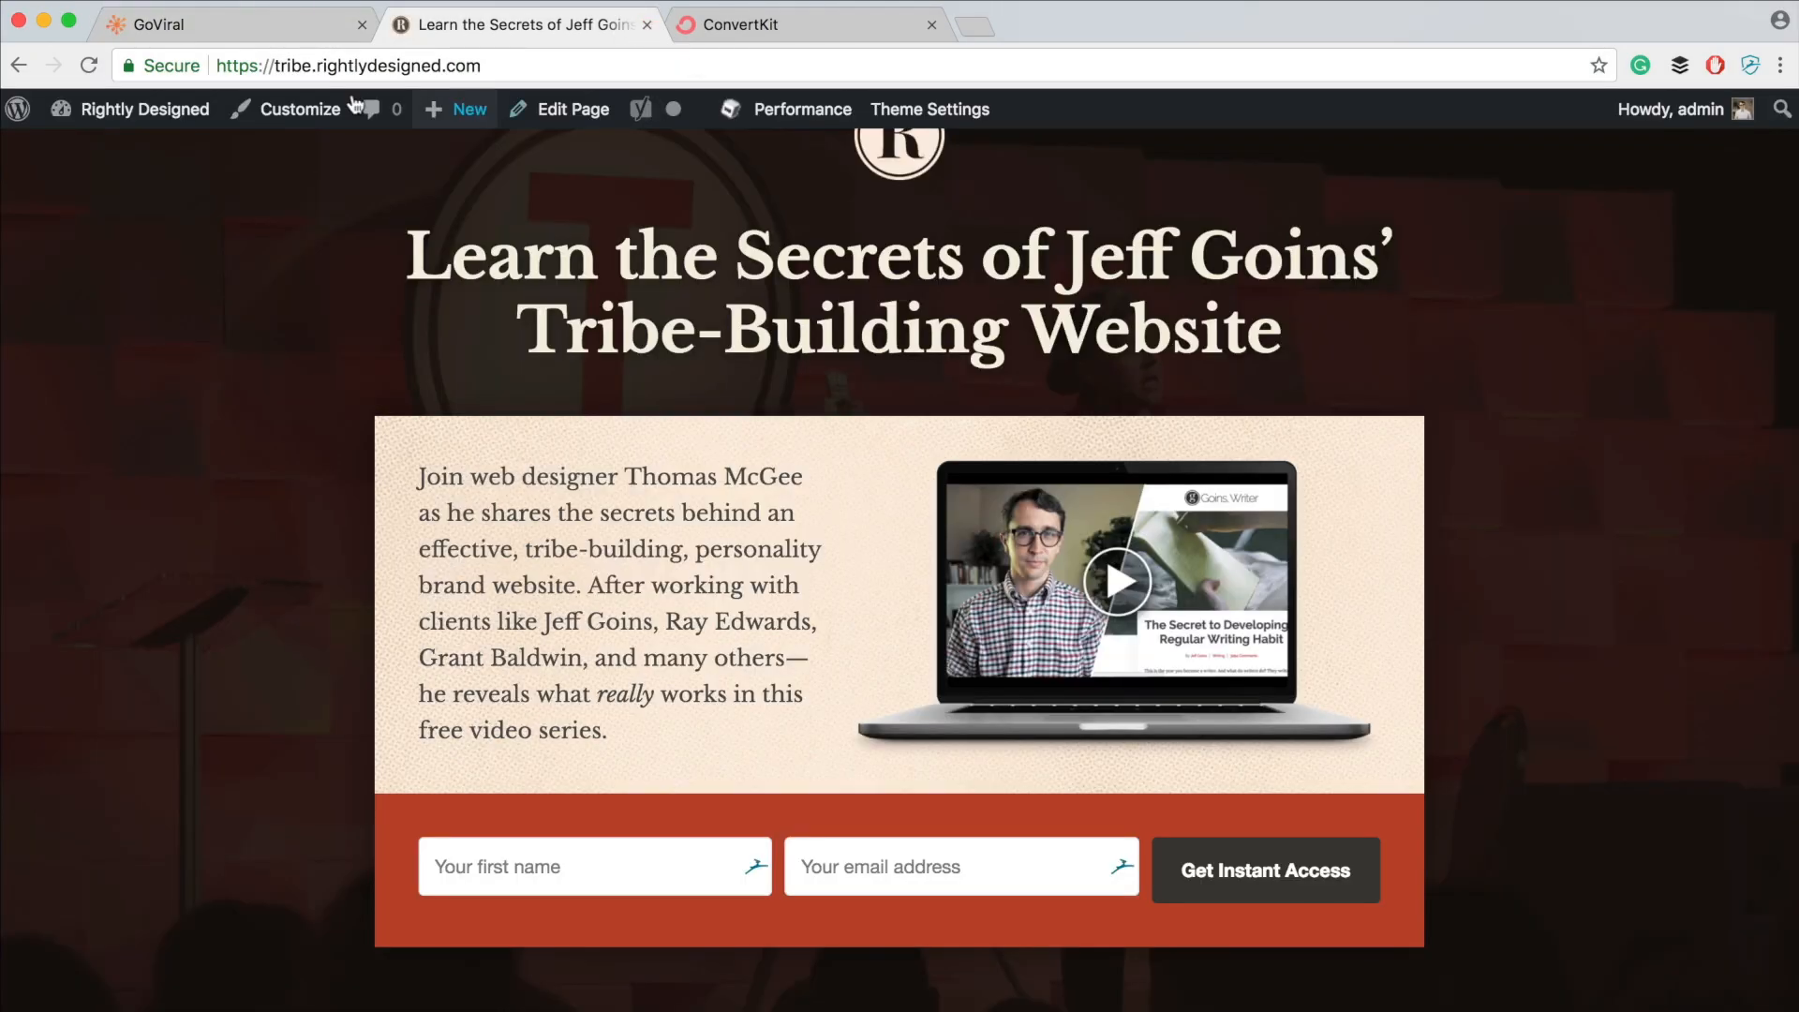
pyautogui.rightClick(398, 816)
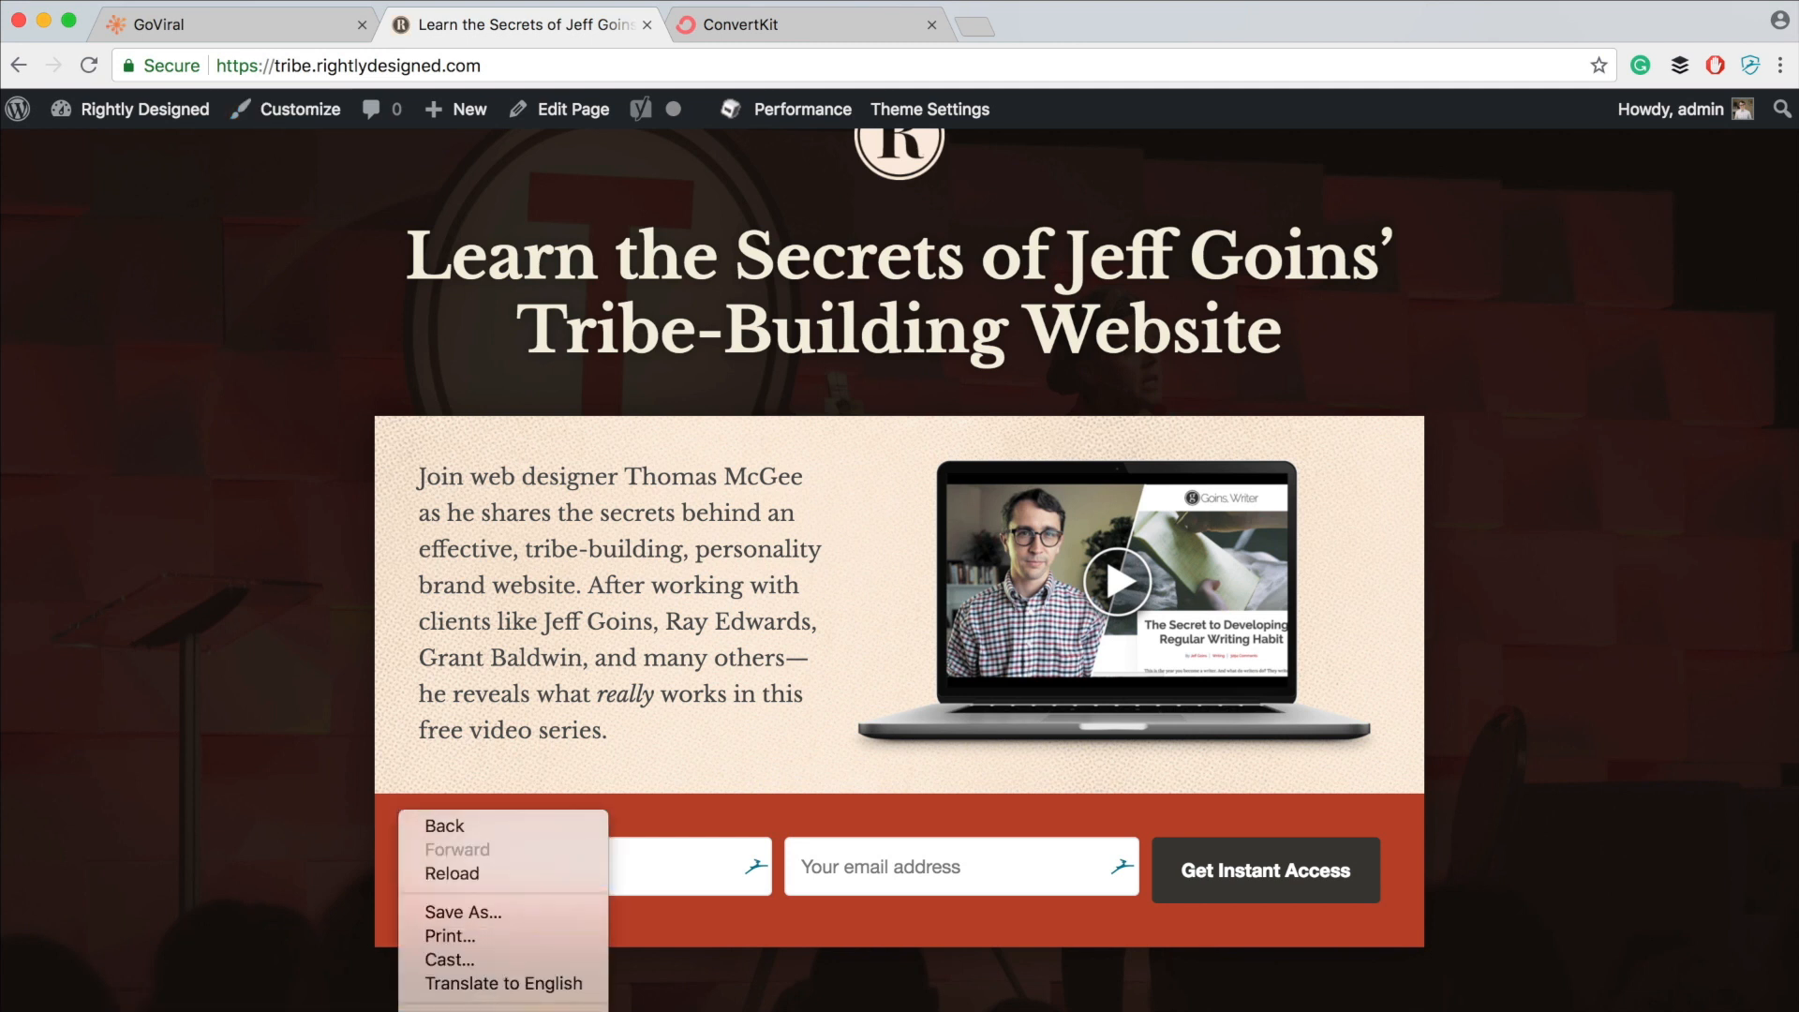
pyautogui.click(452, 1011)
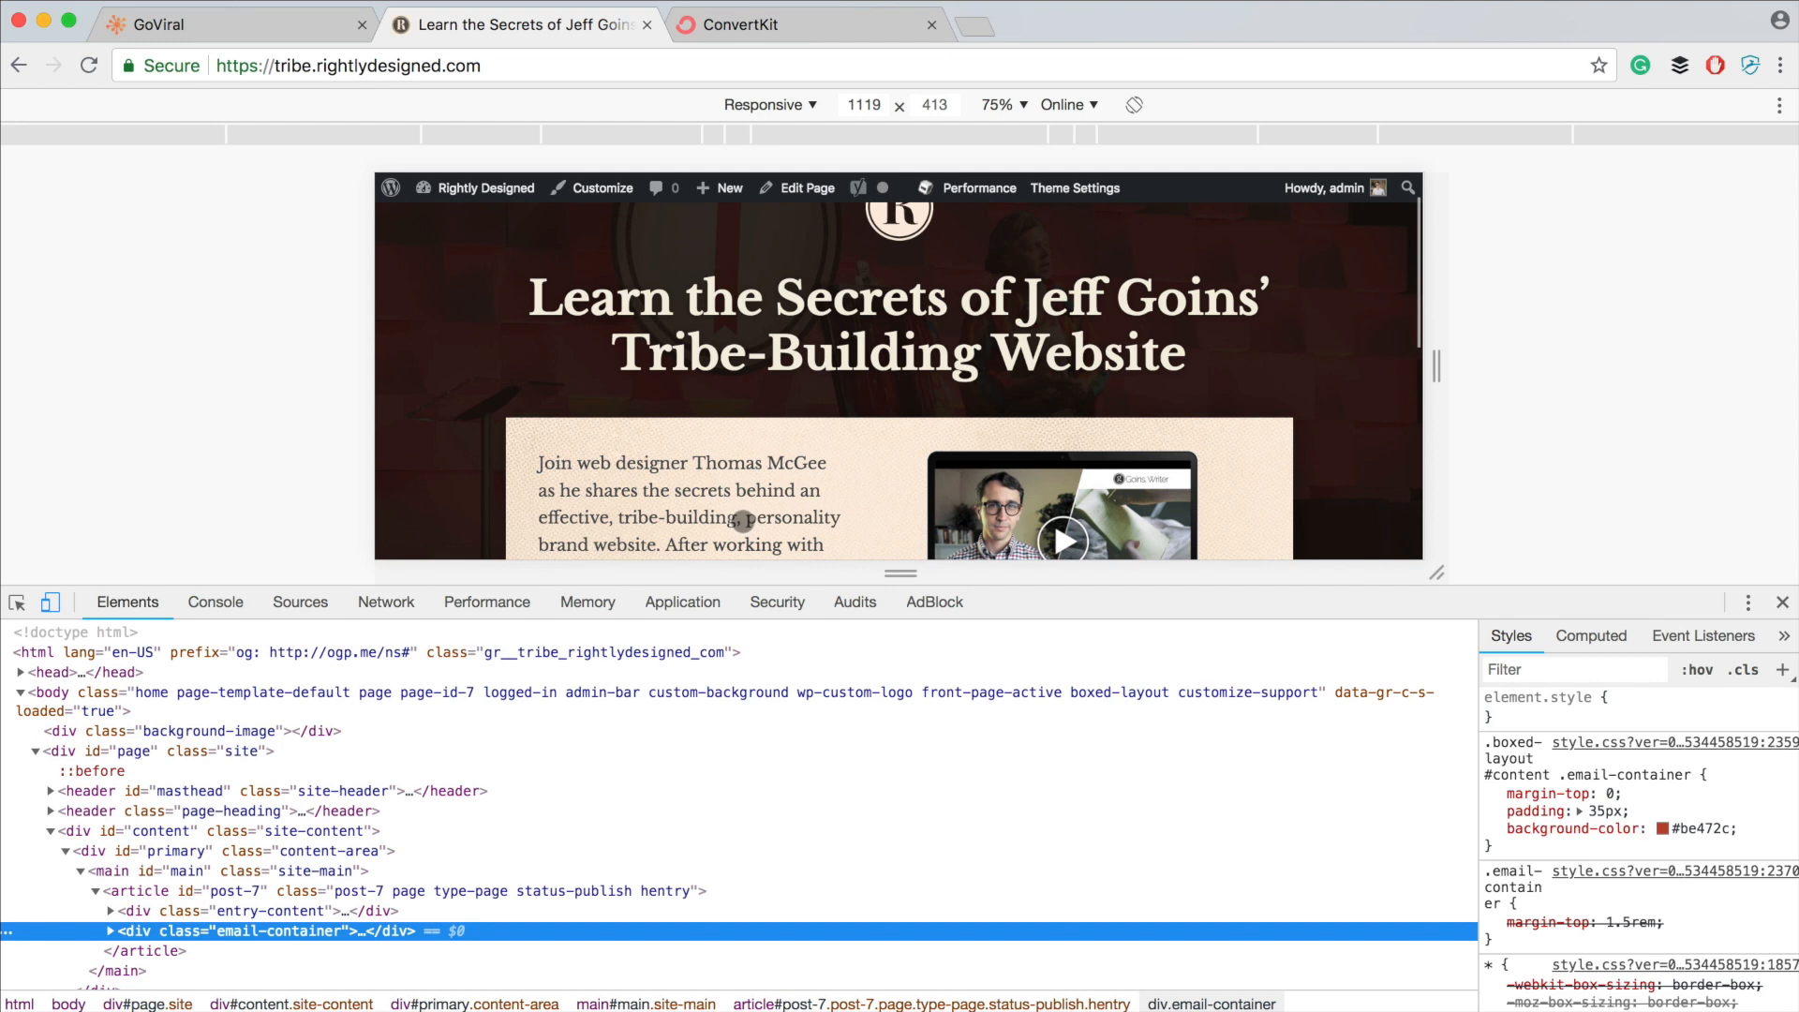
pyautogui.click(1708, 829)
pyautogui.press('super+c')
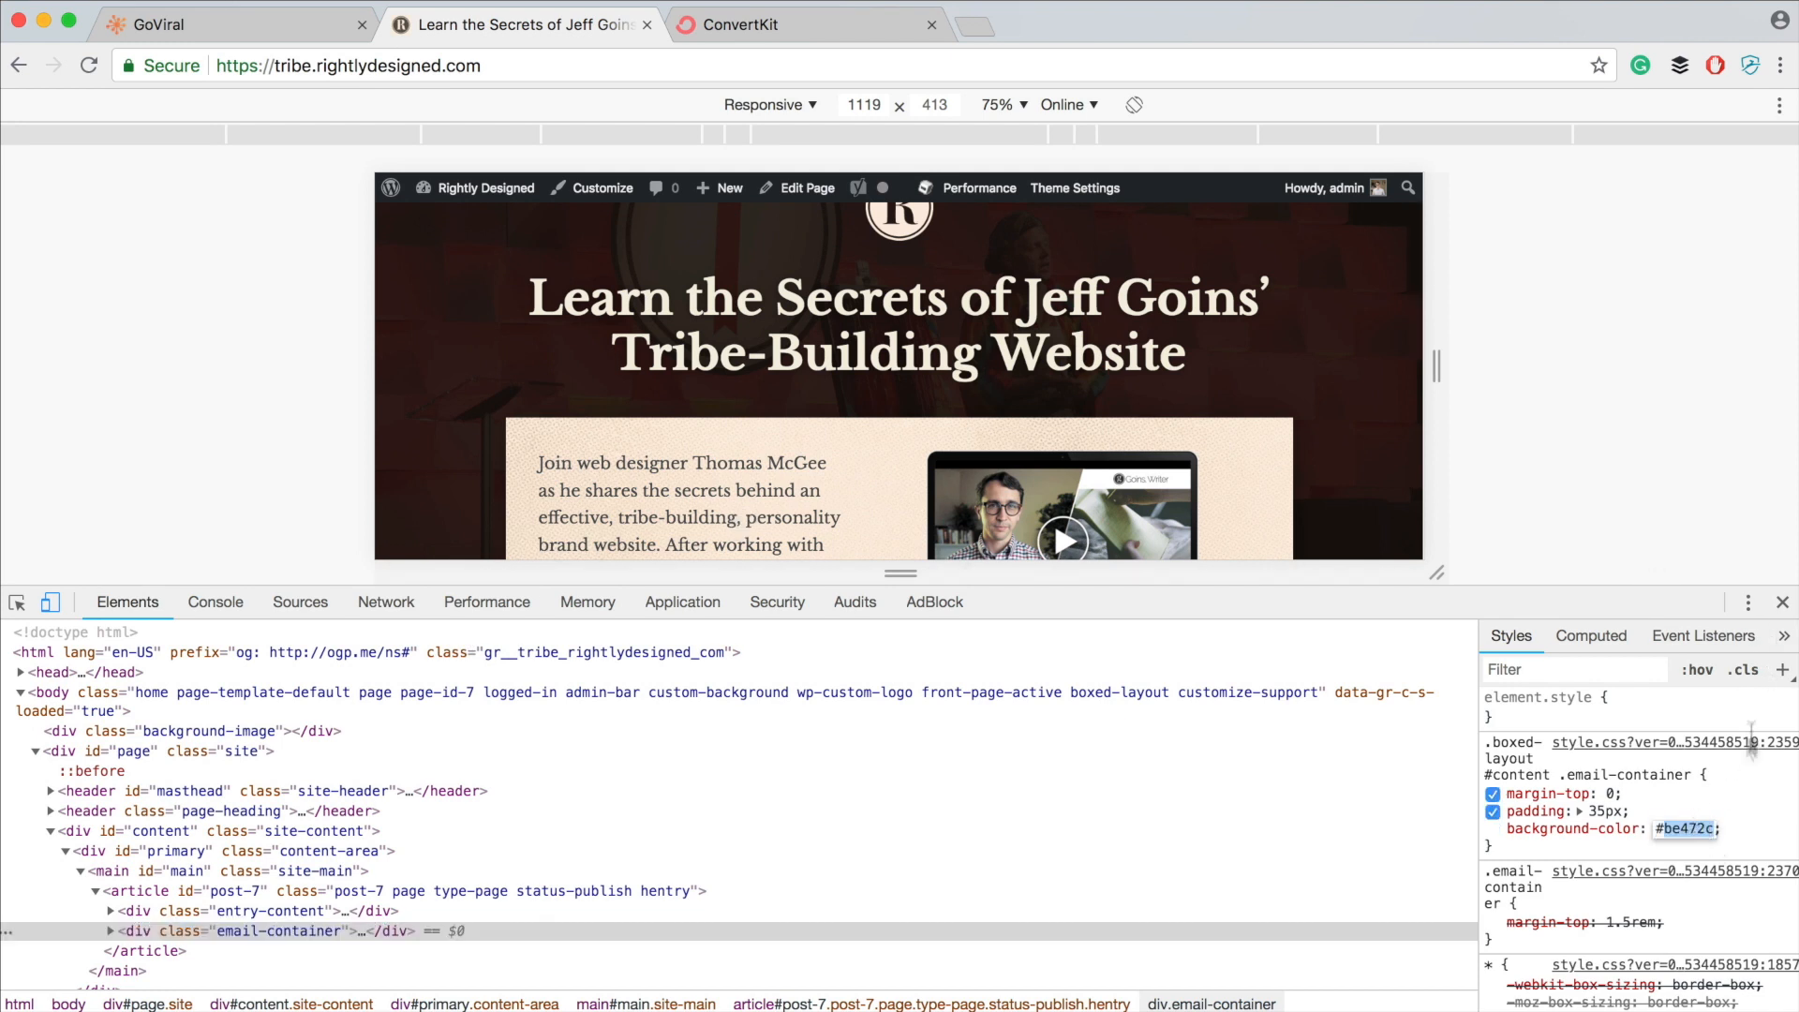
pyautogui.click(1783, 605)
# - Set the download button color of bonus item #1 in the GoViral campaign to #be472c
pyautogui.click(295, 30)
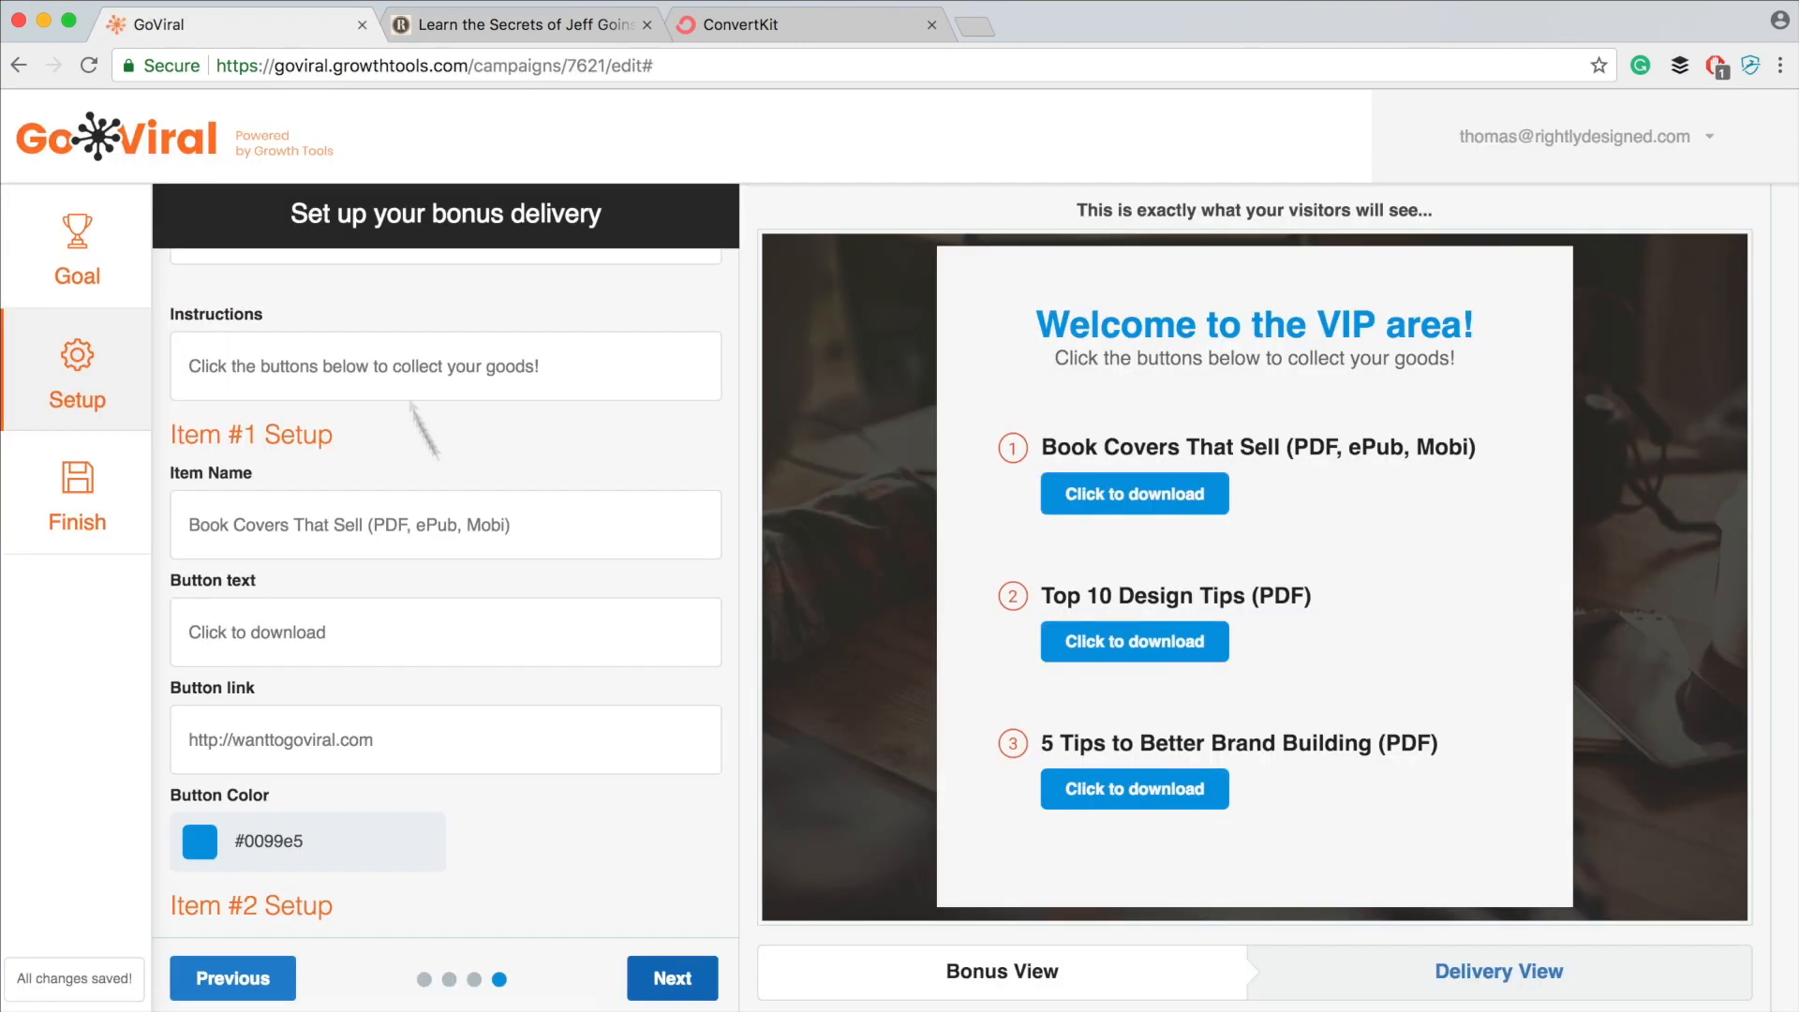
pyautogui.click(347, 835)
pyautogui.doubleClick(278, 838)
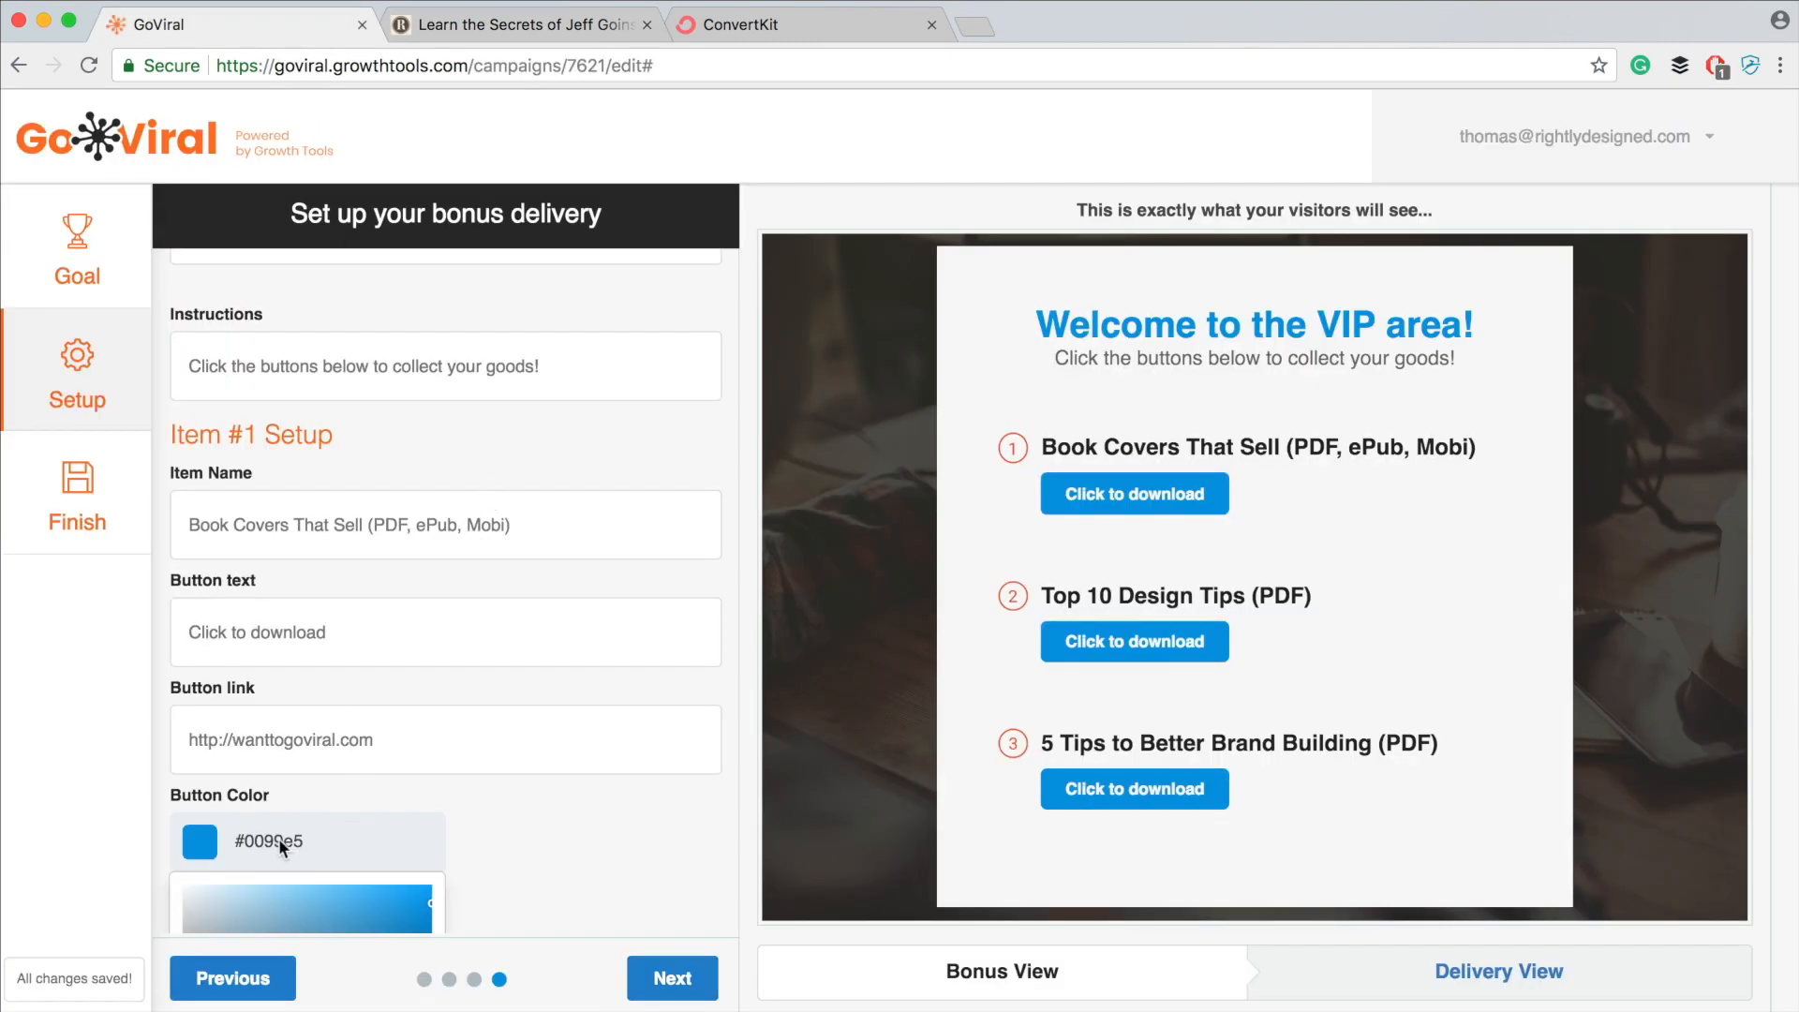
pyautogui.scroll(-3, 379, 799)
pyautogui.doubleClick(214, 892)
pyautogui.press('super+v')
pyautogui.click(498, 611)
# - Set the download button color of bonus item #2 to #be472c
pyautogui.scroll(-5, 474, 643)
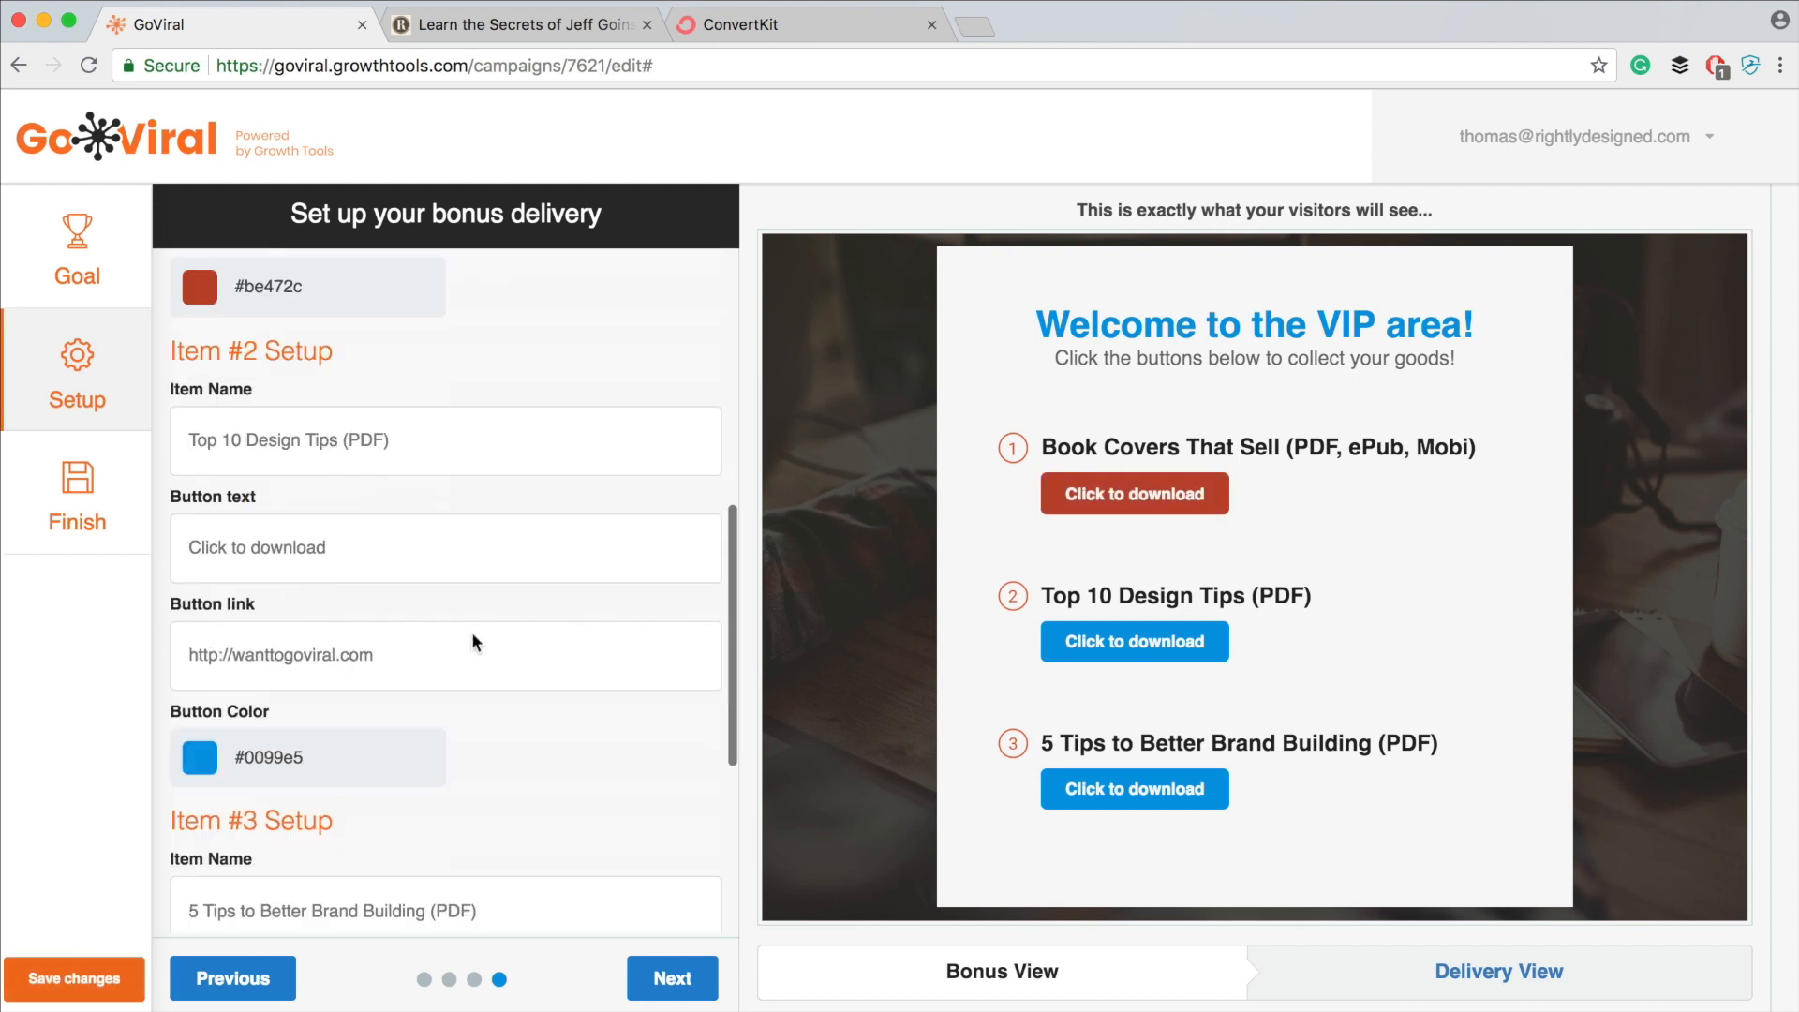
pyautogui.click(286, 569)
pyautogui.scroll(-3, 285, 566)
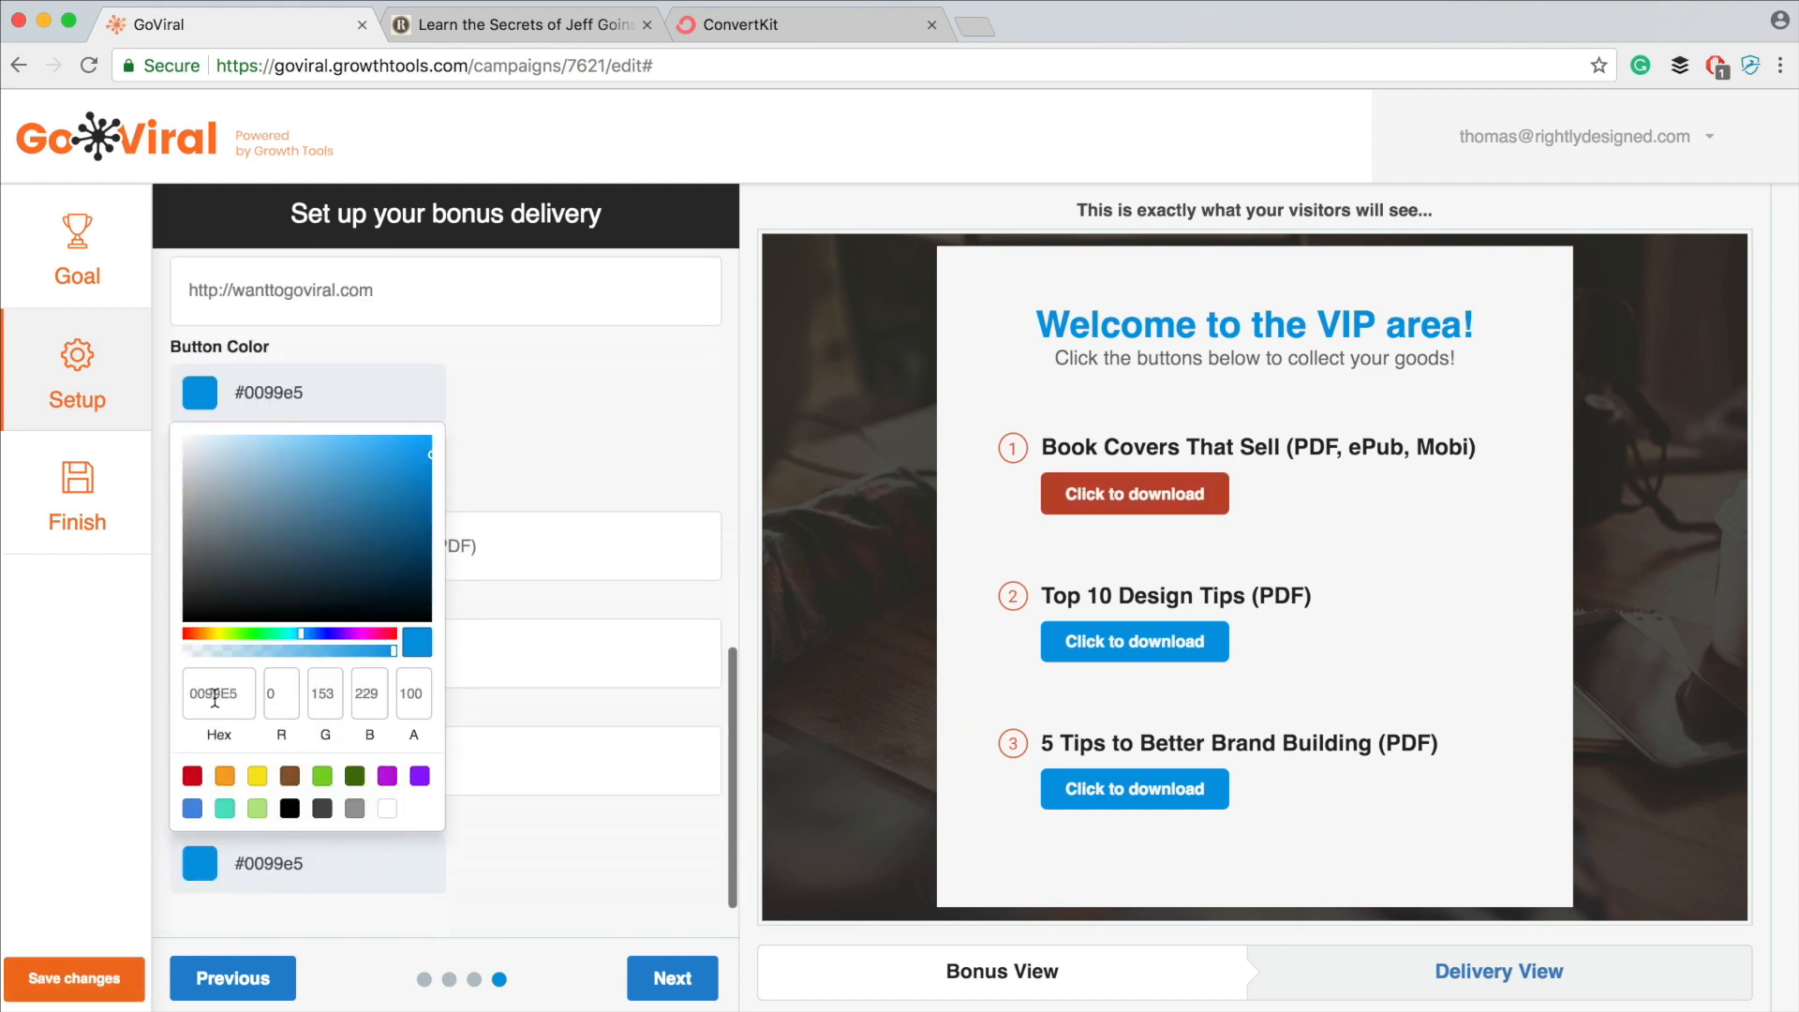
pyautogui.doubleClick(214, 694)
pyautogui.press('super+v')
pyautogui.click(481, 456)
# - Set the download button color of bonus item #3 to #be472c
pyautogui.scroll(-2, 298, 720)
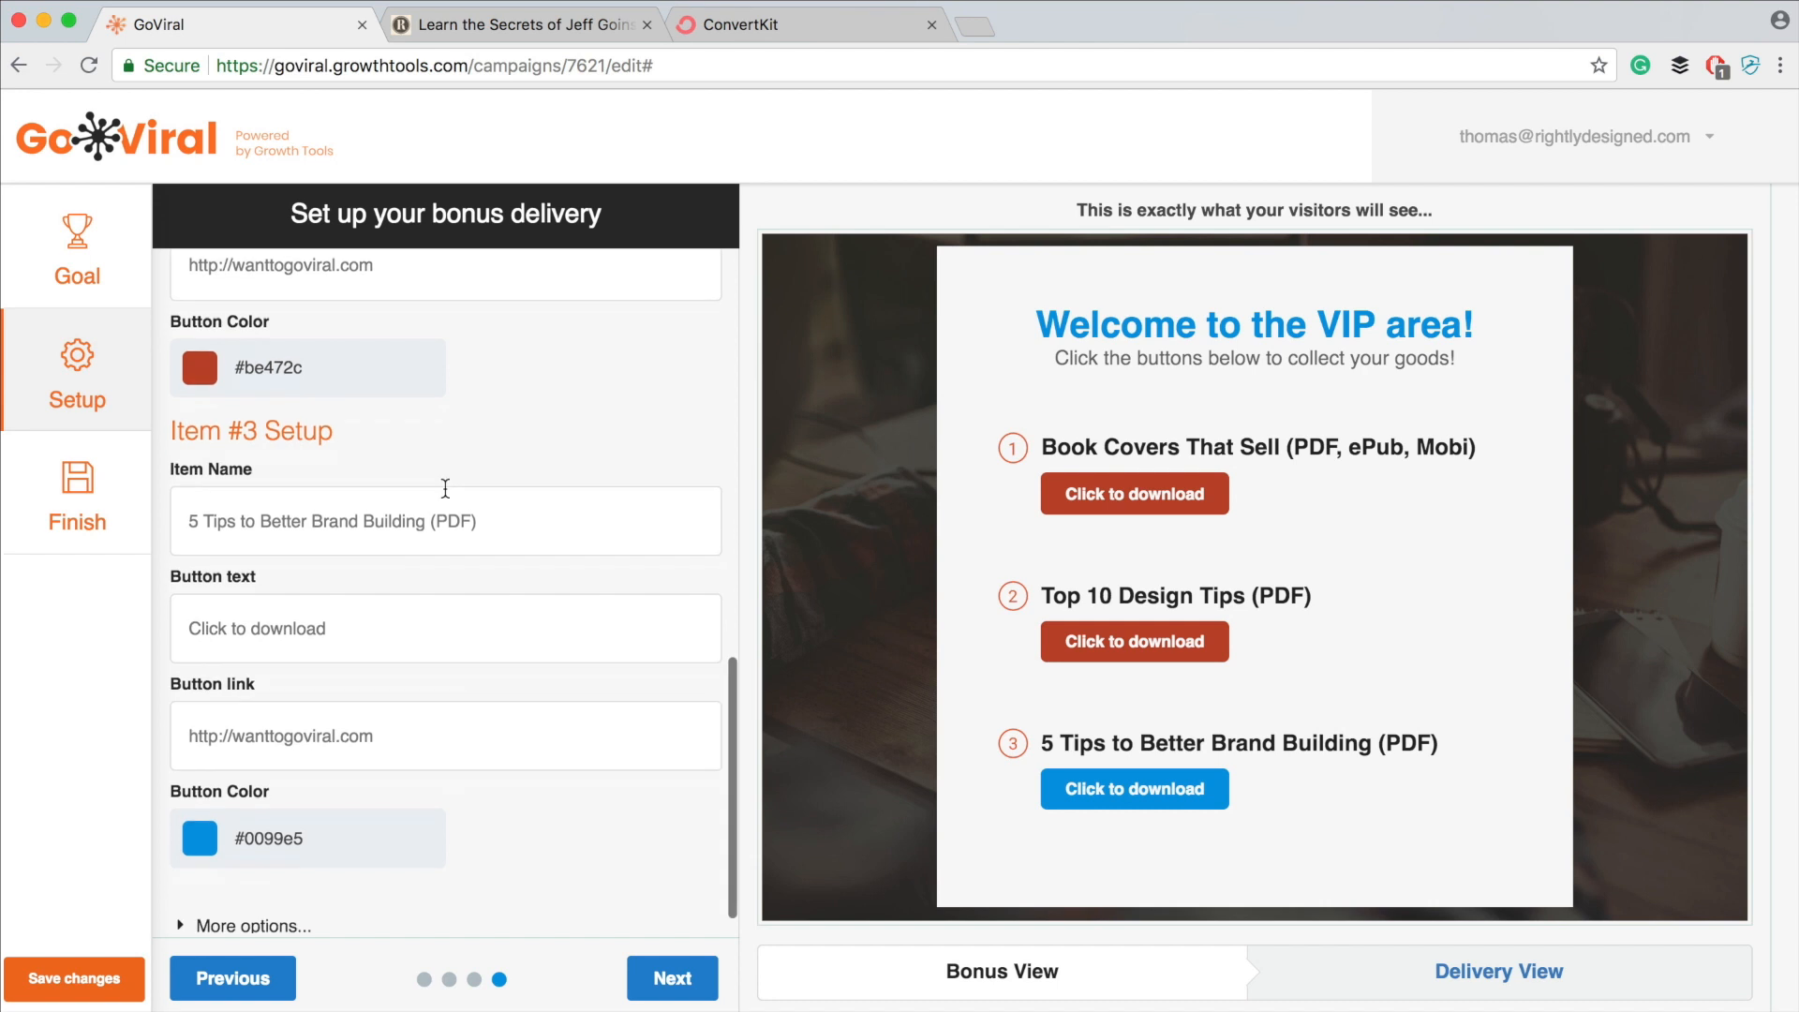
pyautogui.click(292, 808)
pyautogui.scroll(-5, 290, 806)
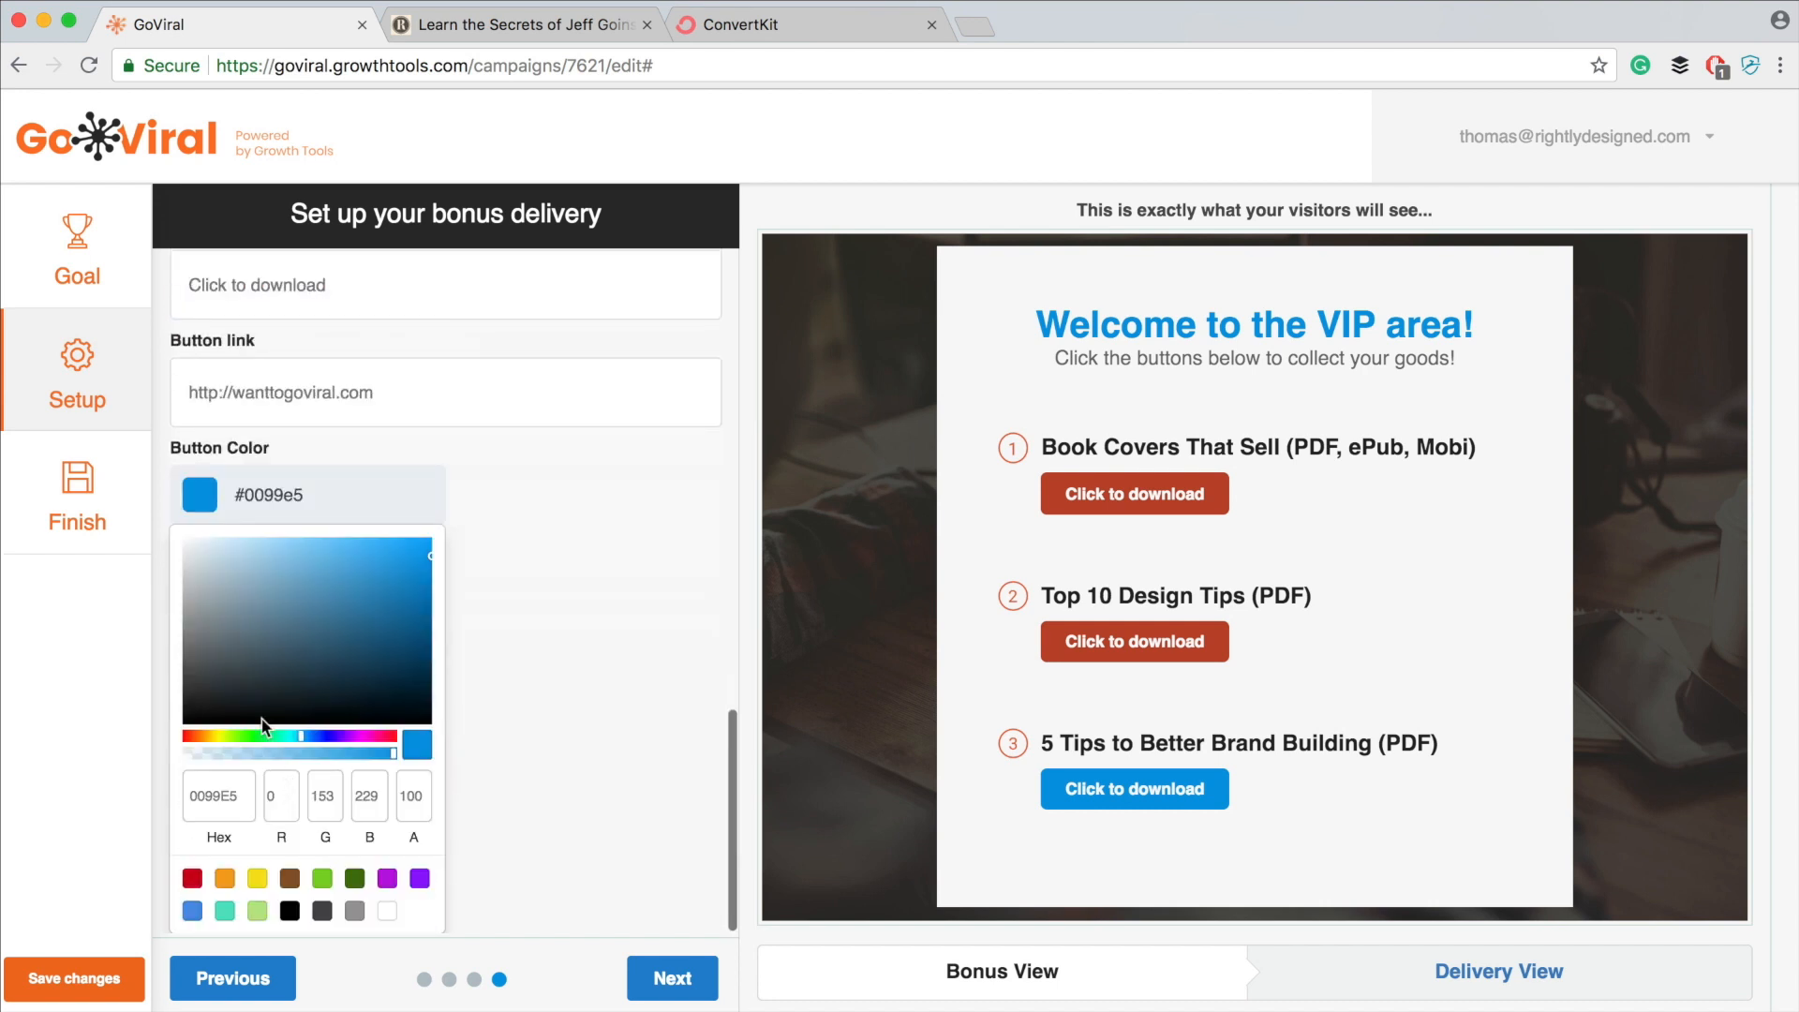
pyautogui.press('super+v')
pyautogui.click(563, 532)
pyautogui.scroll(5, 561, 532)
pyautogui.scroll(8, 556, 540)
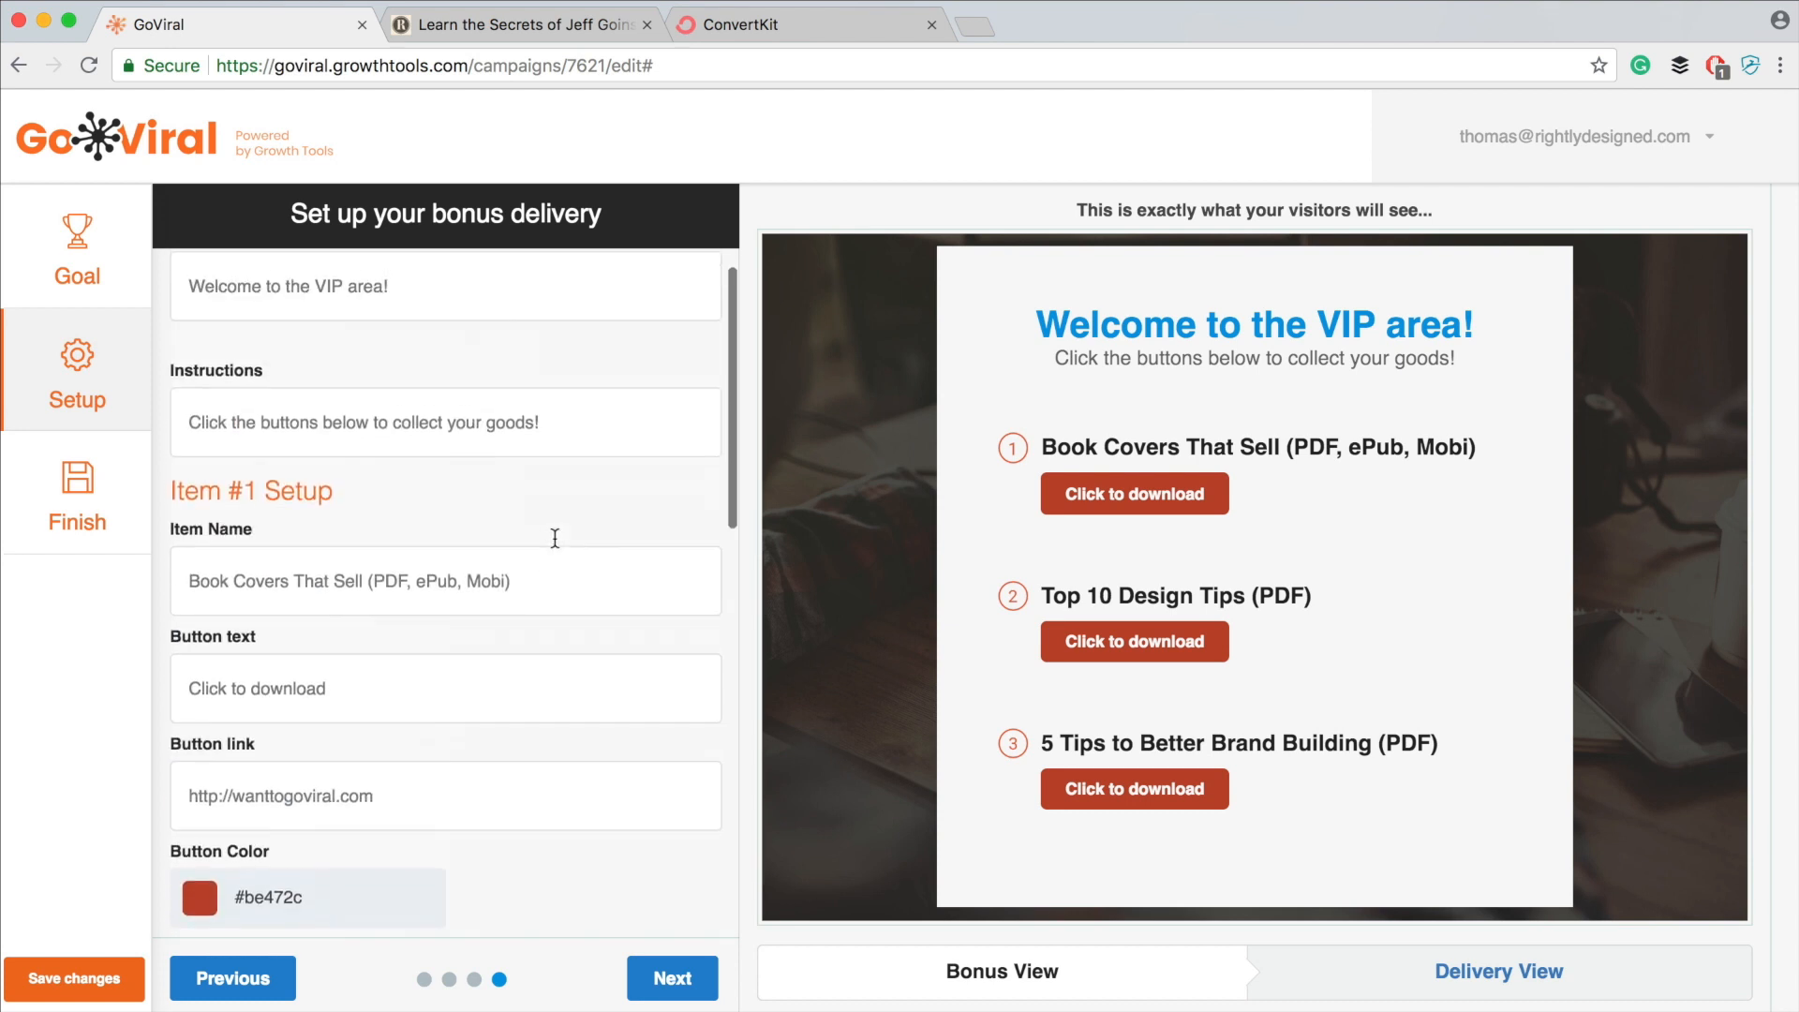
# - Examine the names, button texts and download links of the three bonus items in the already completed campaign
pyautogui.scroll(-2, 542, 542)
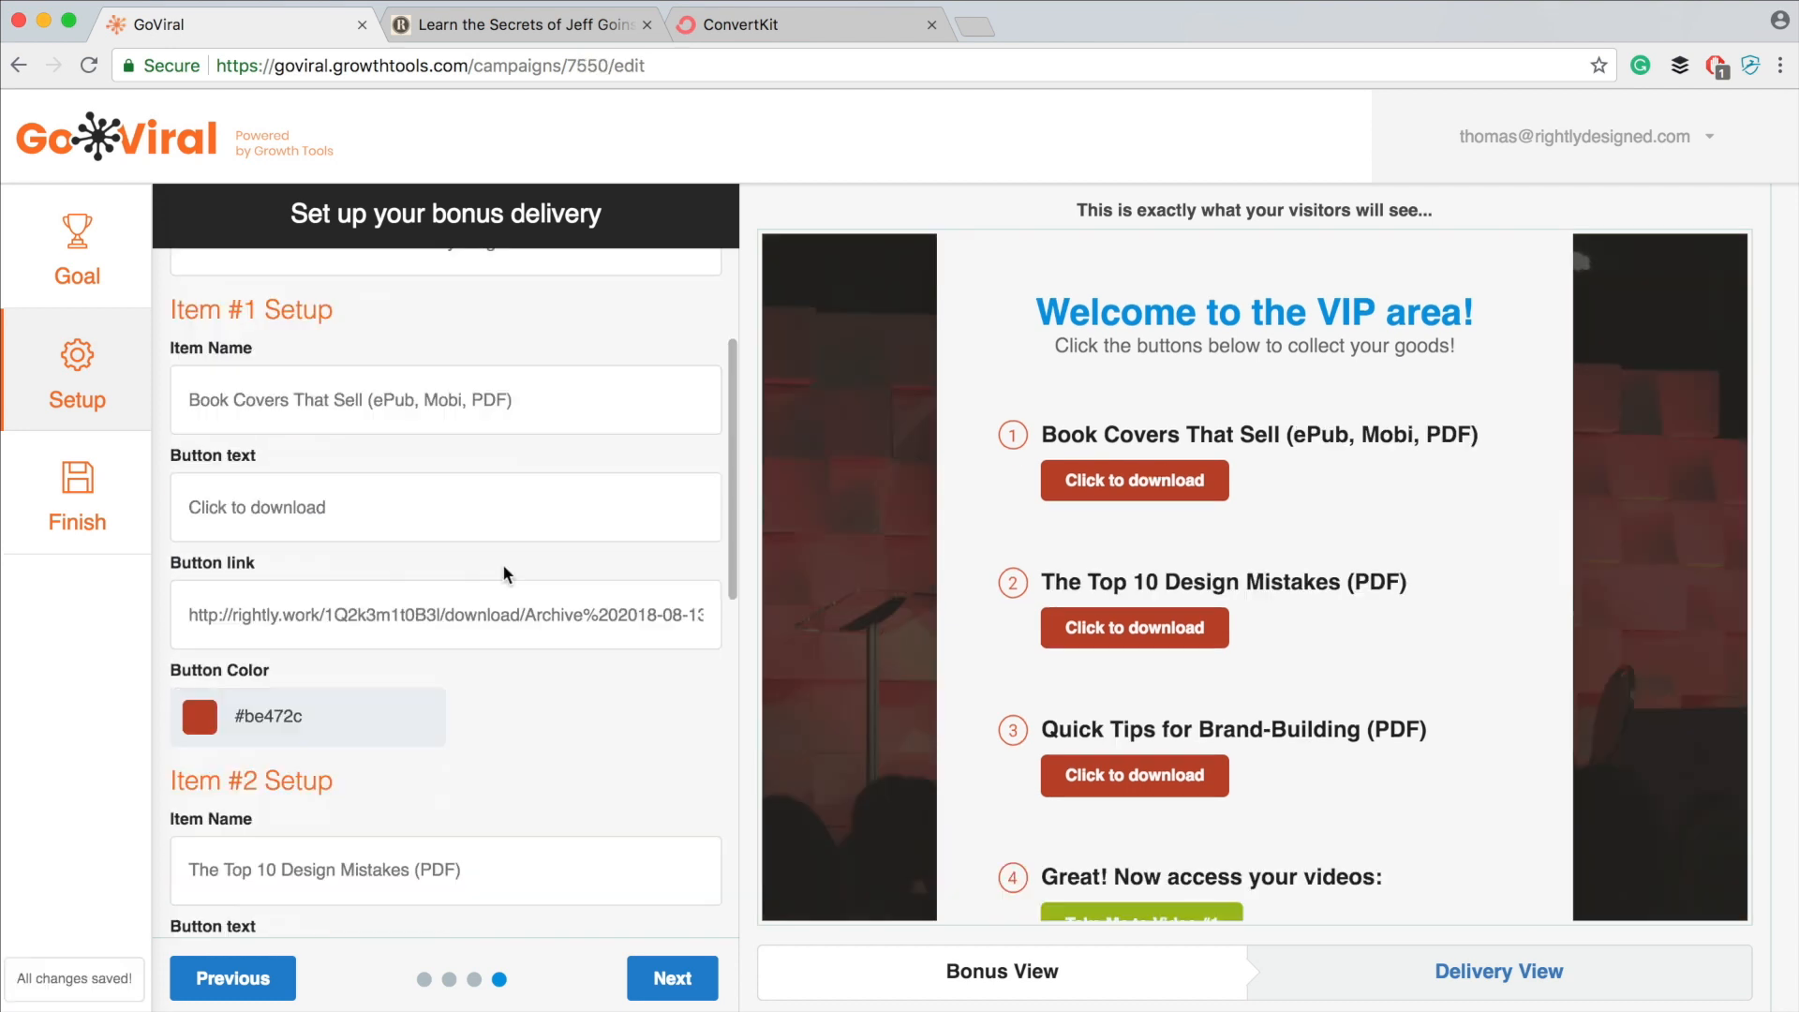
pyautogui.scroll(4, 502, 565)
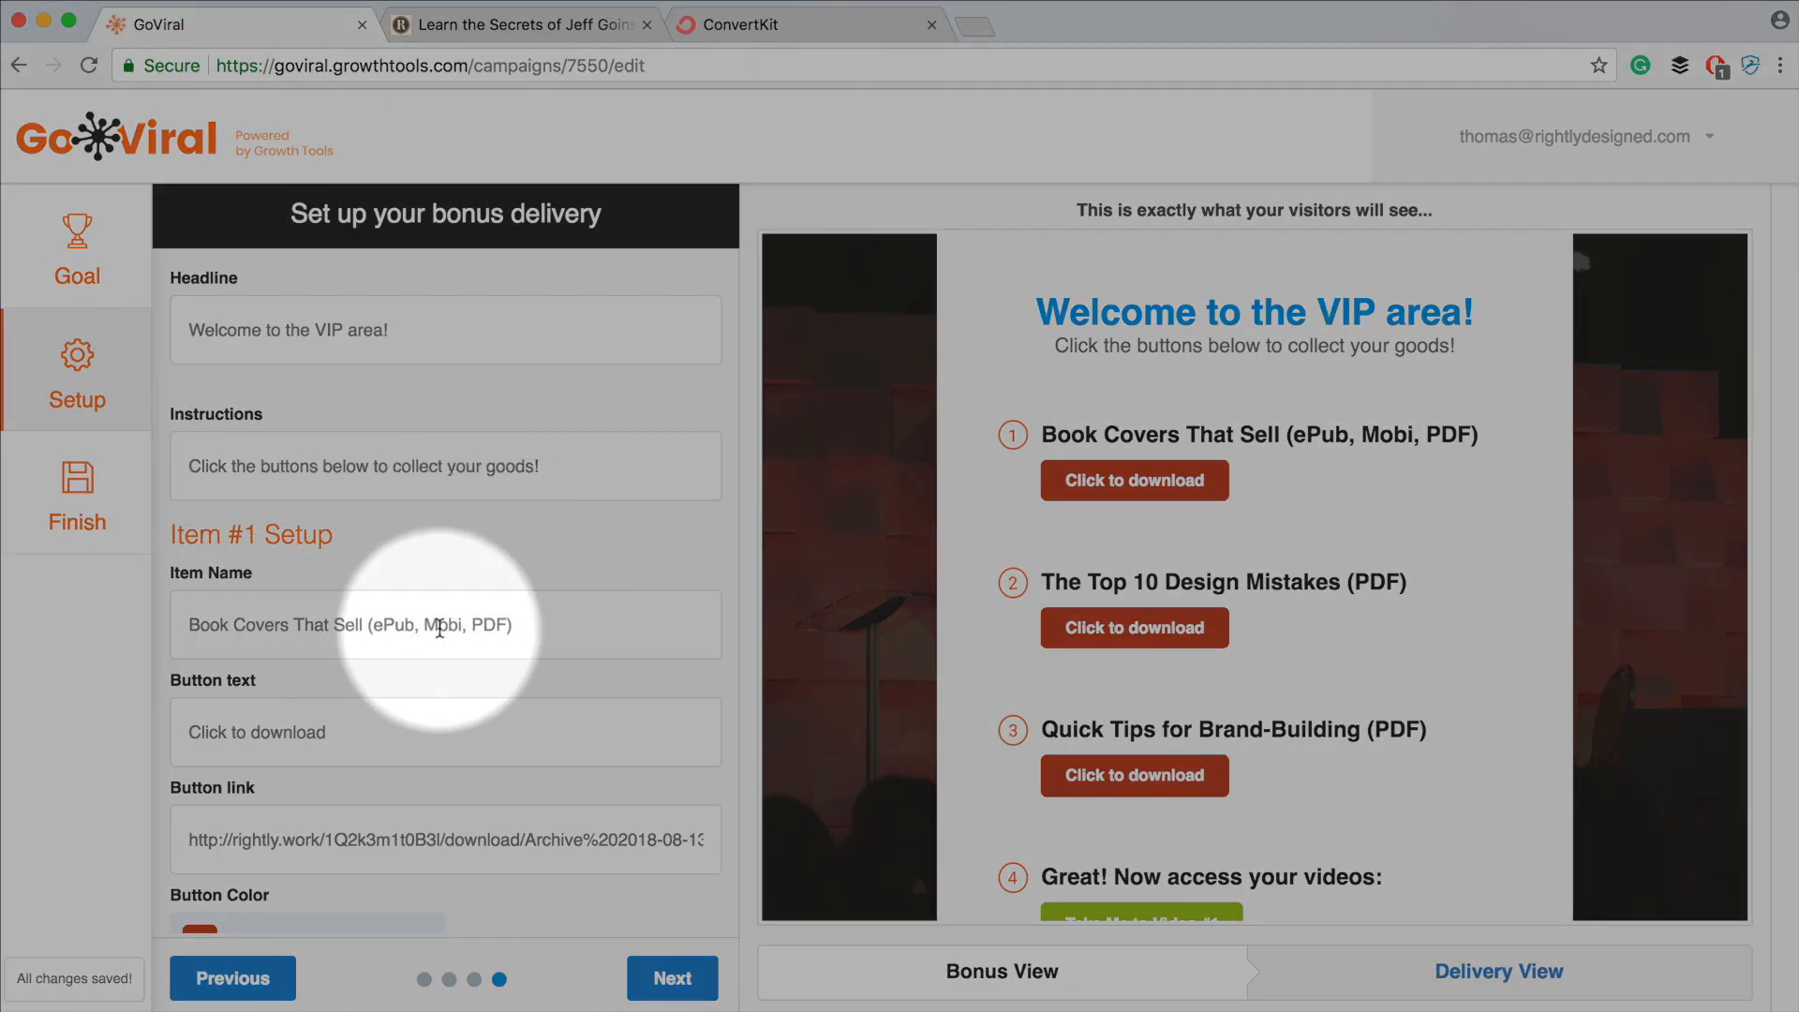
pyautogui.scroll(-3, 413, 643)
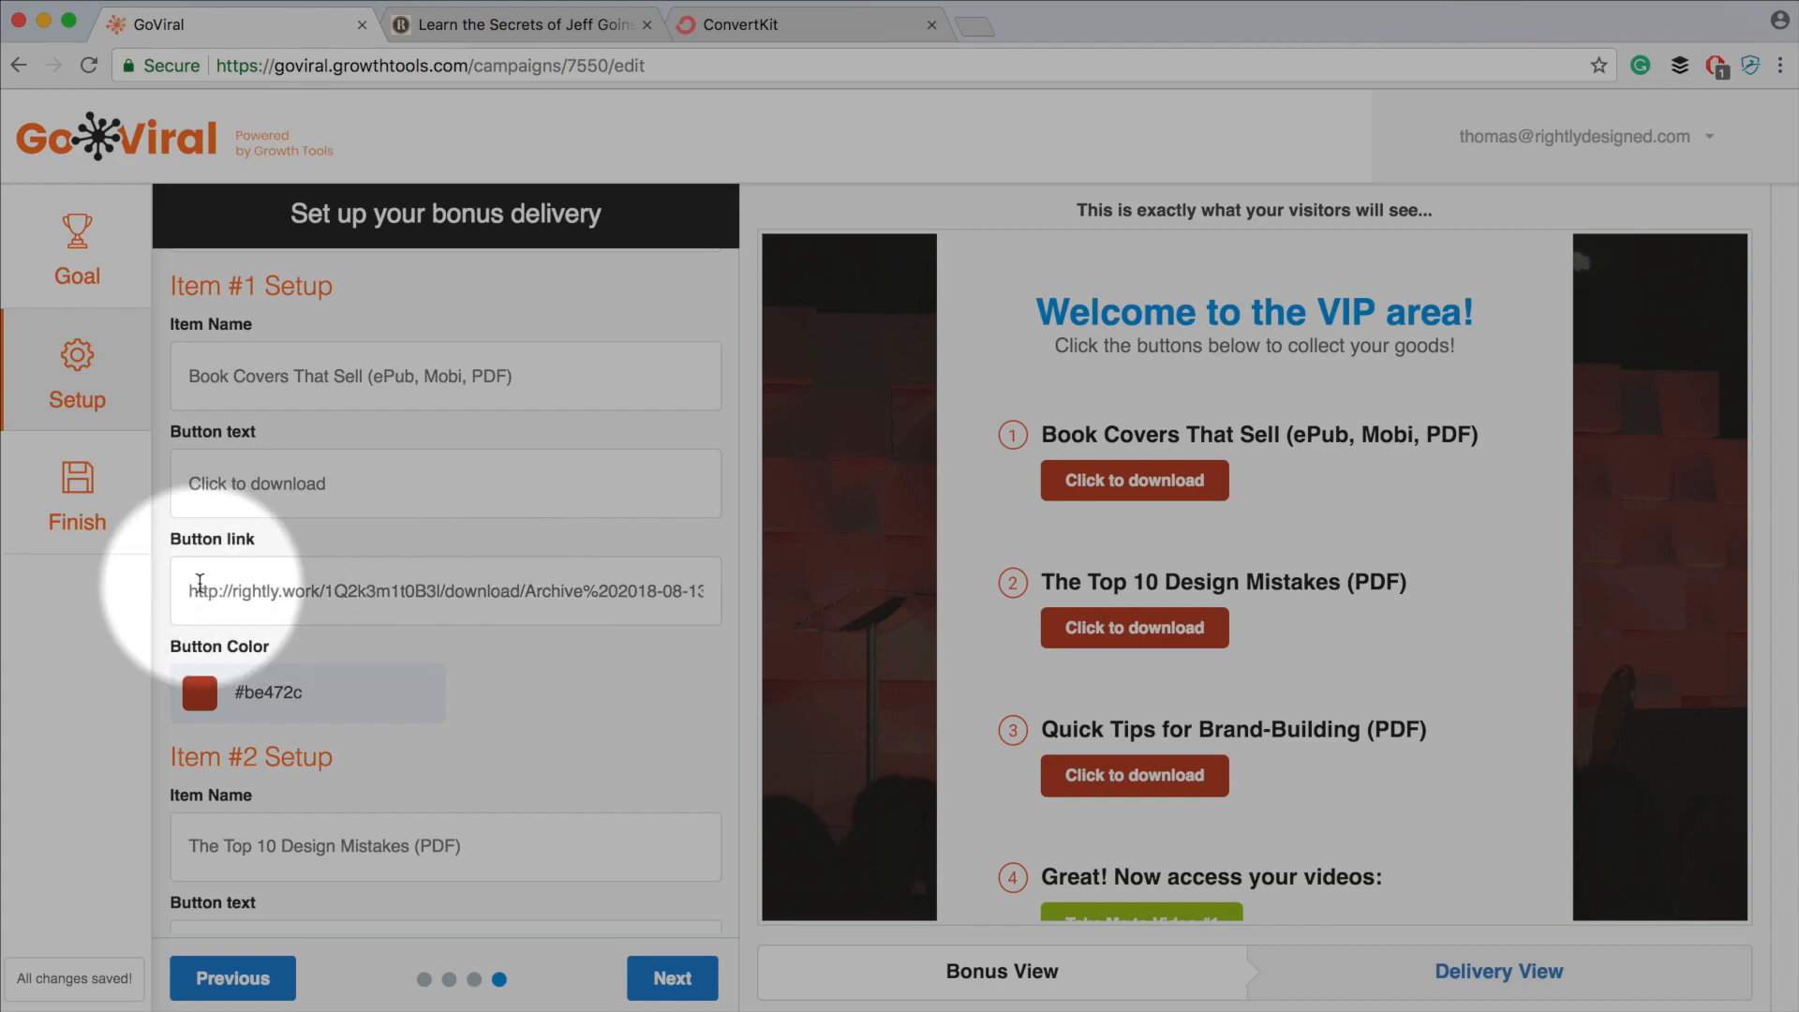
pyautogui.scroll(-2, 498, 591)
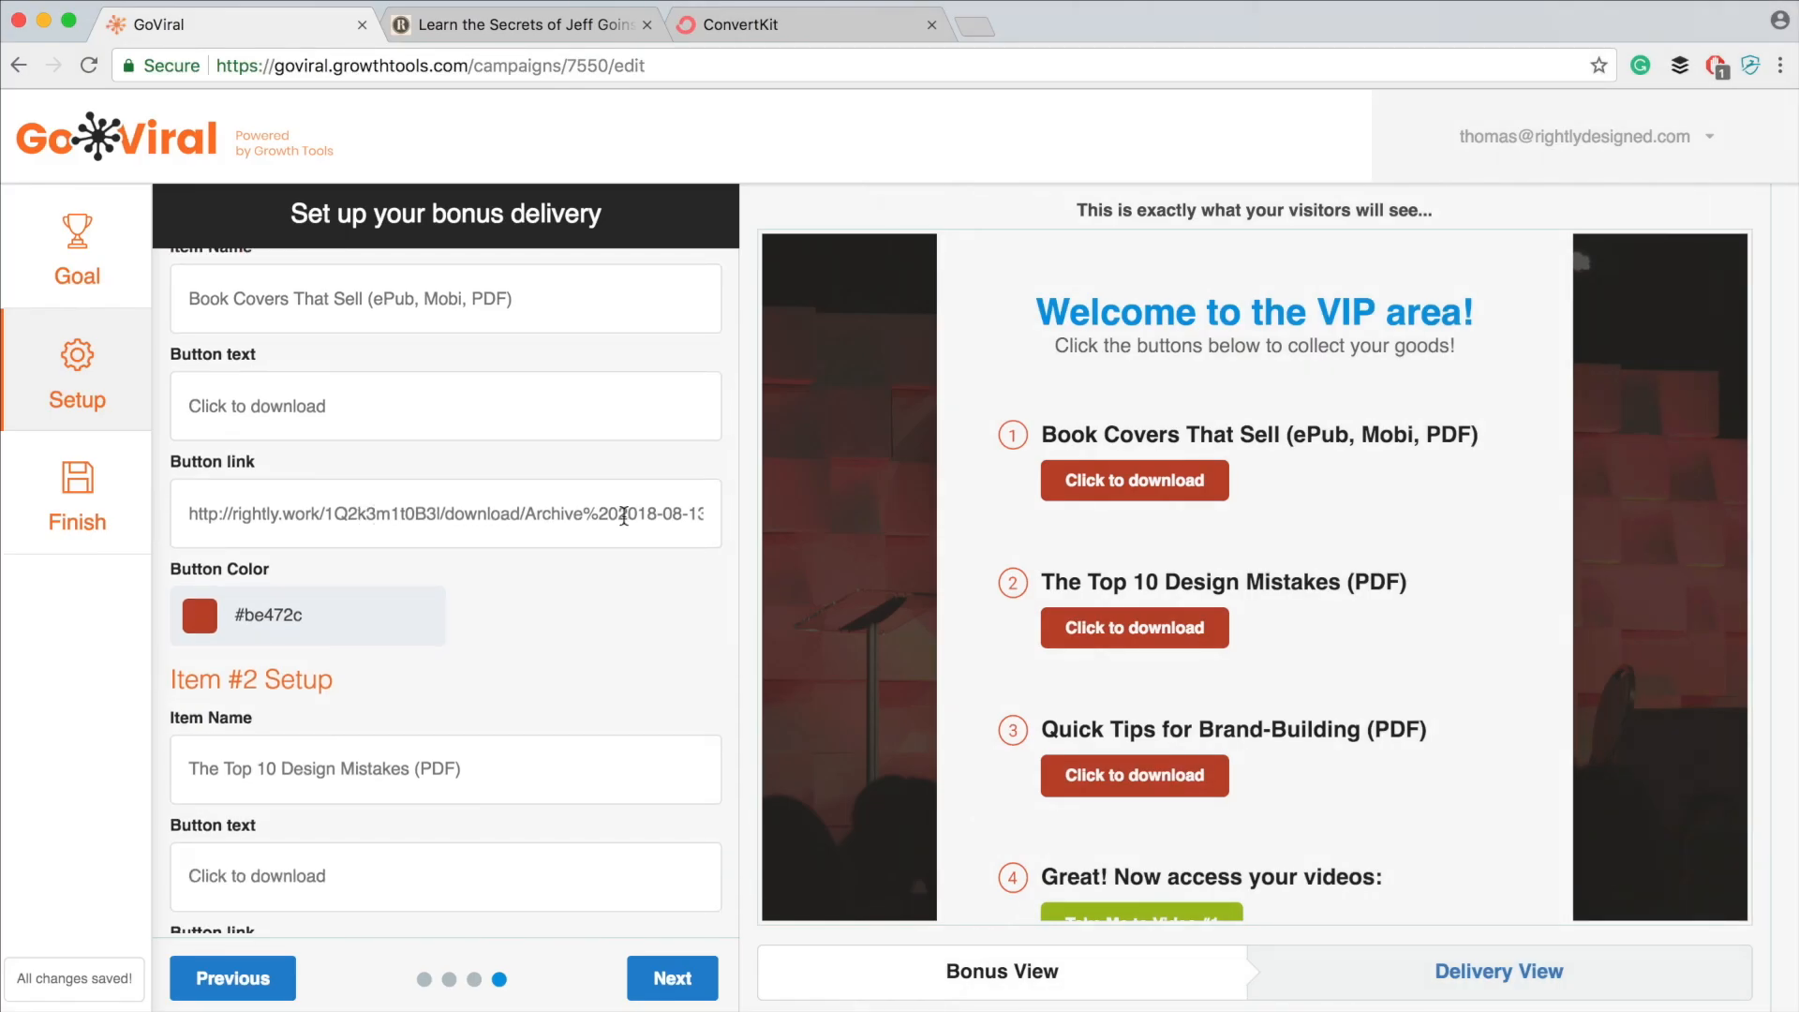
pyautogui.scroll(-4, 522, 533)
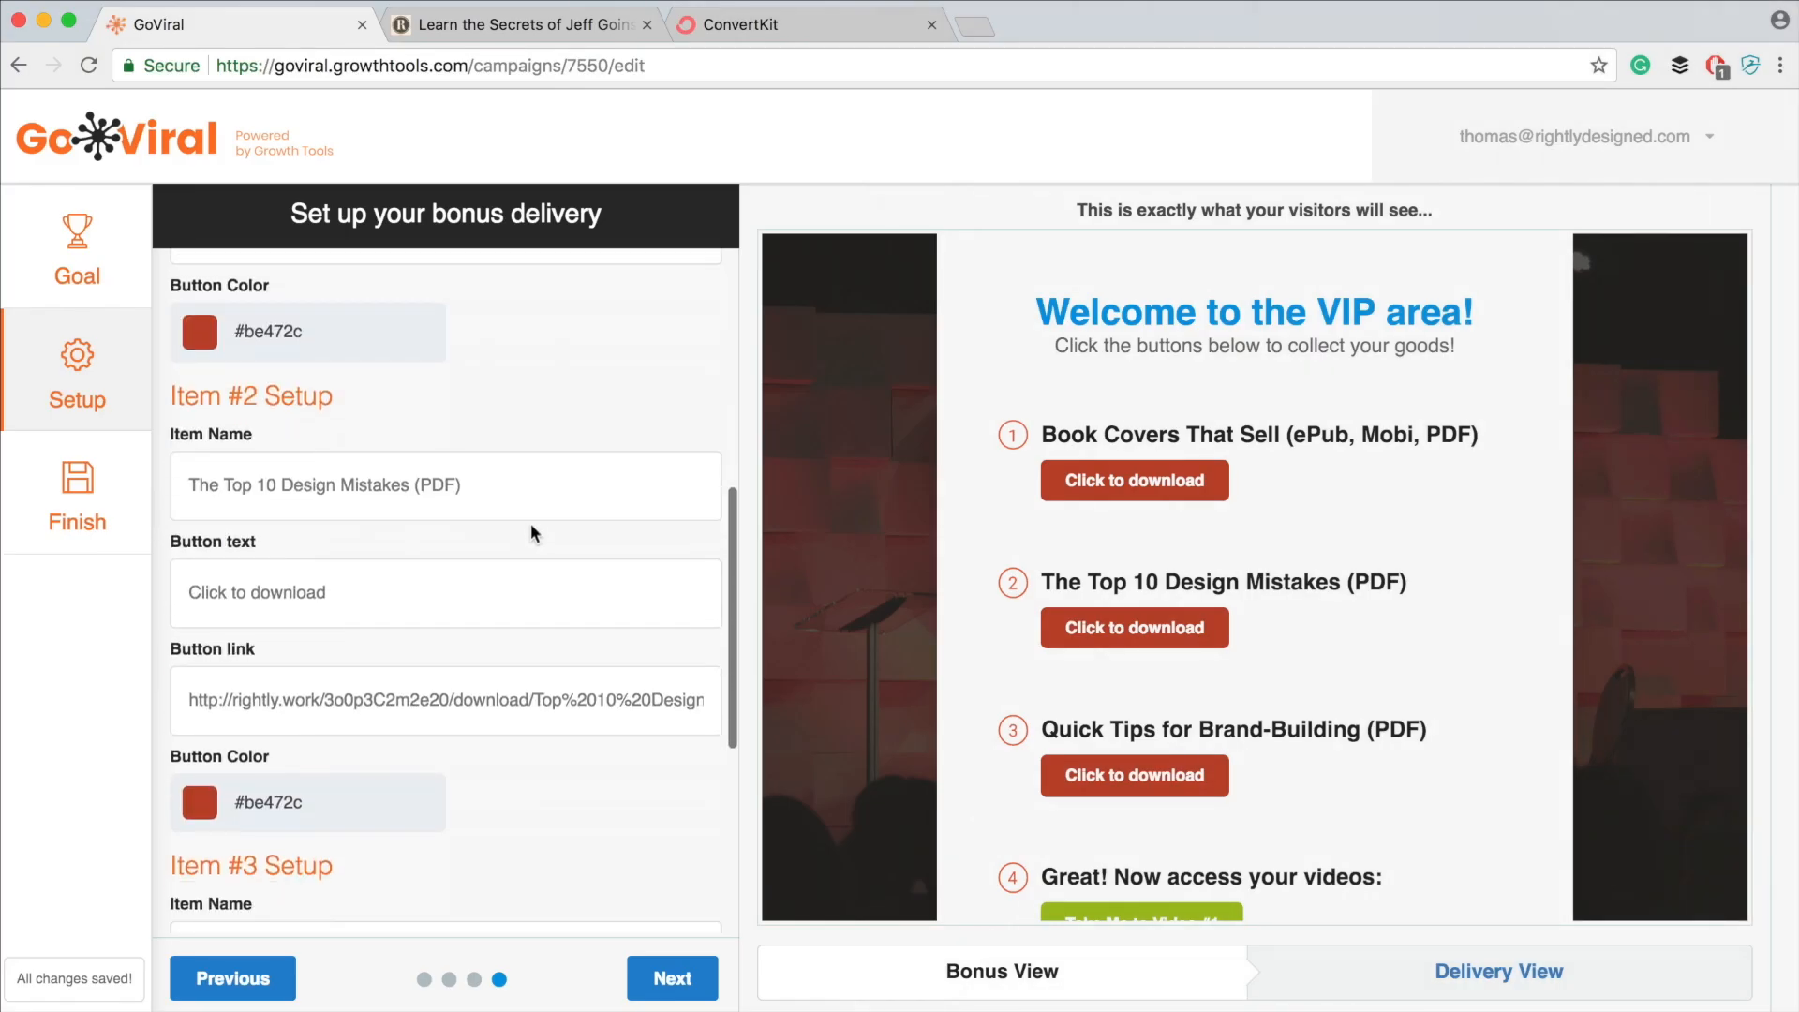
pyautogui.scroll(-4, 534, 561)
pyautogui.scroll(-2, 1221, 554)
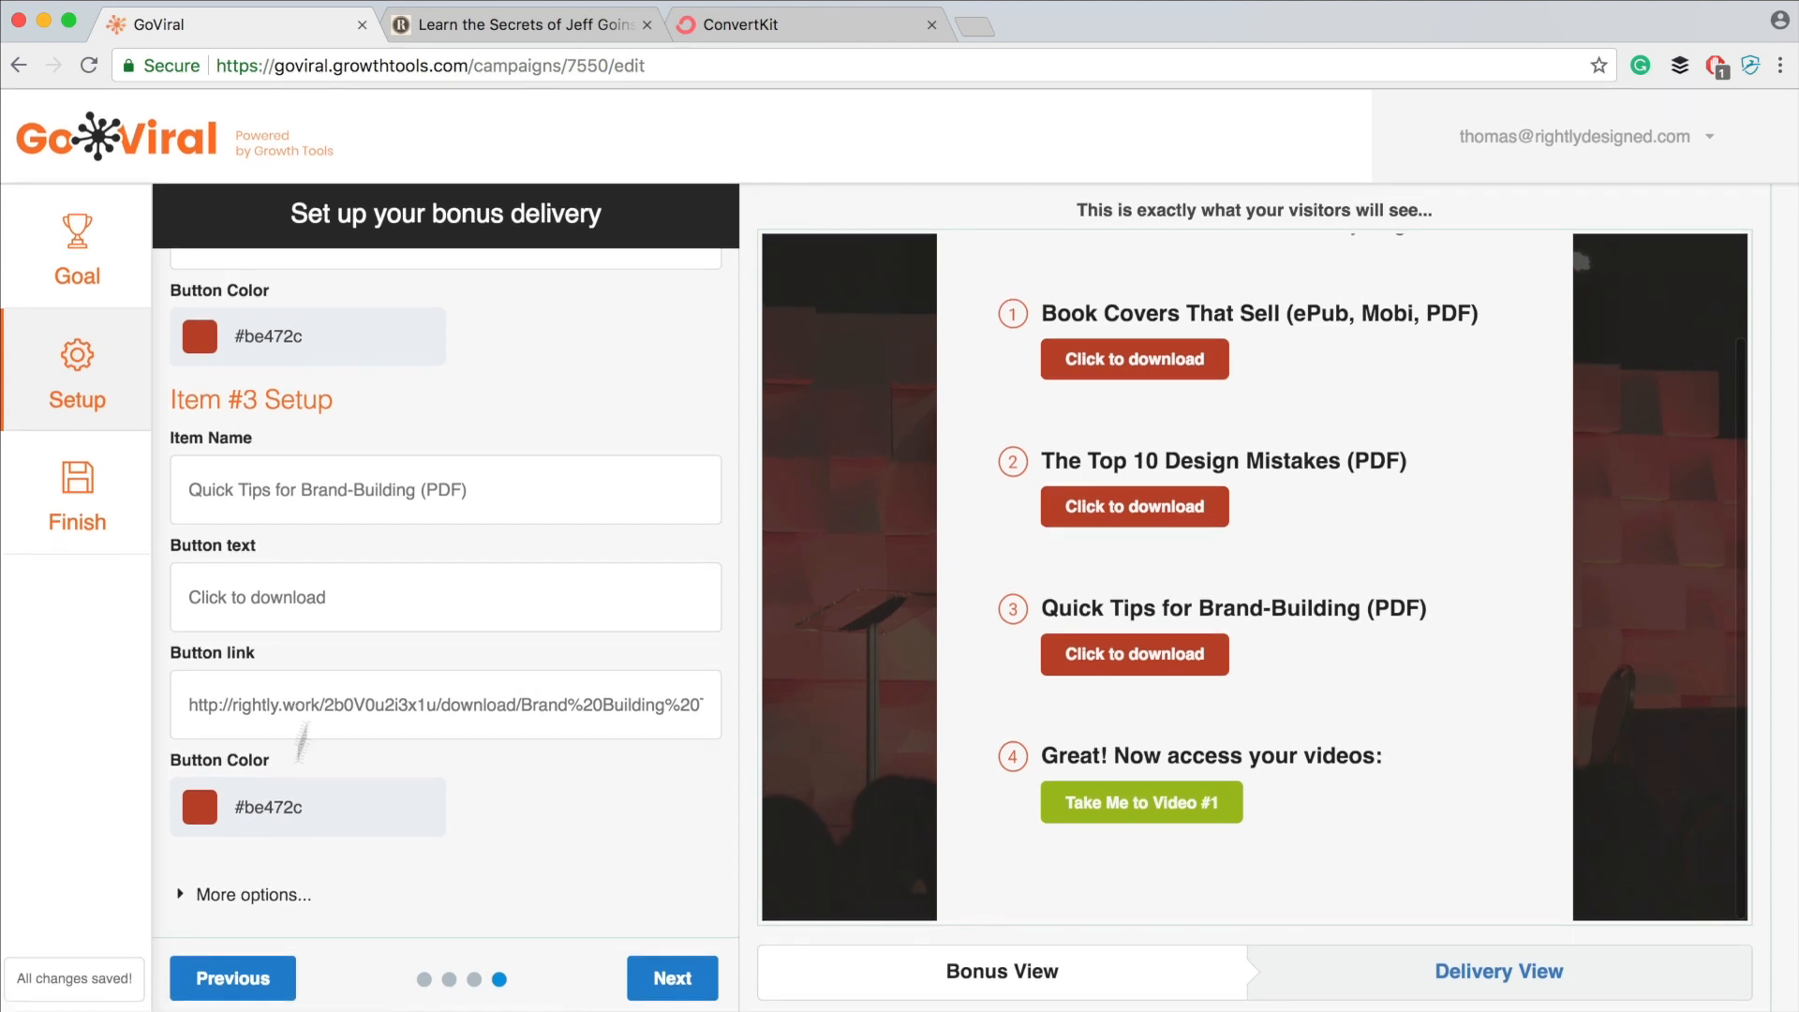
# - Expand the additional delivery options and examine the "Ghost" item's name, button text, link and color
pyautogui.scroll(-5, 385, 796)
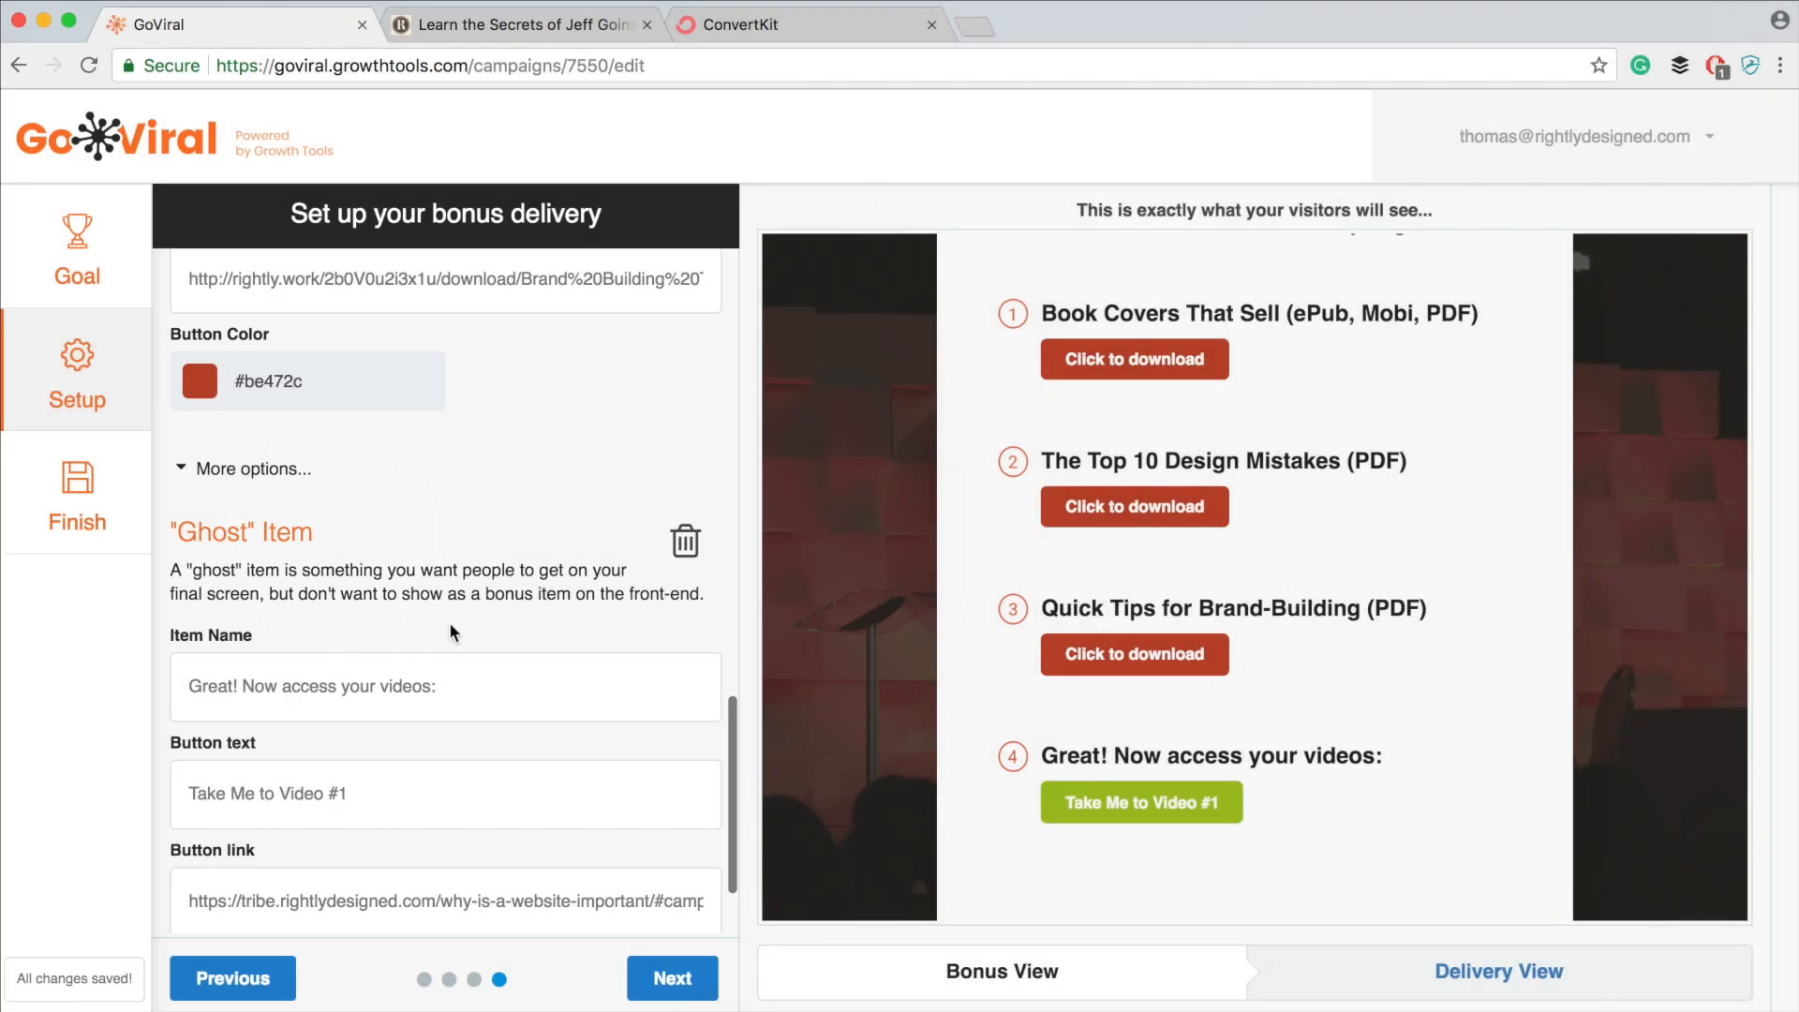
pyautogui.scroll(-3, 440, 656)
pyautogui.scroll(1, 619, 821)
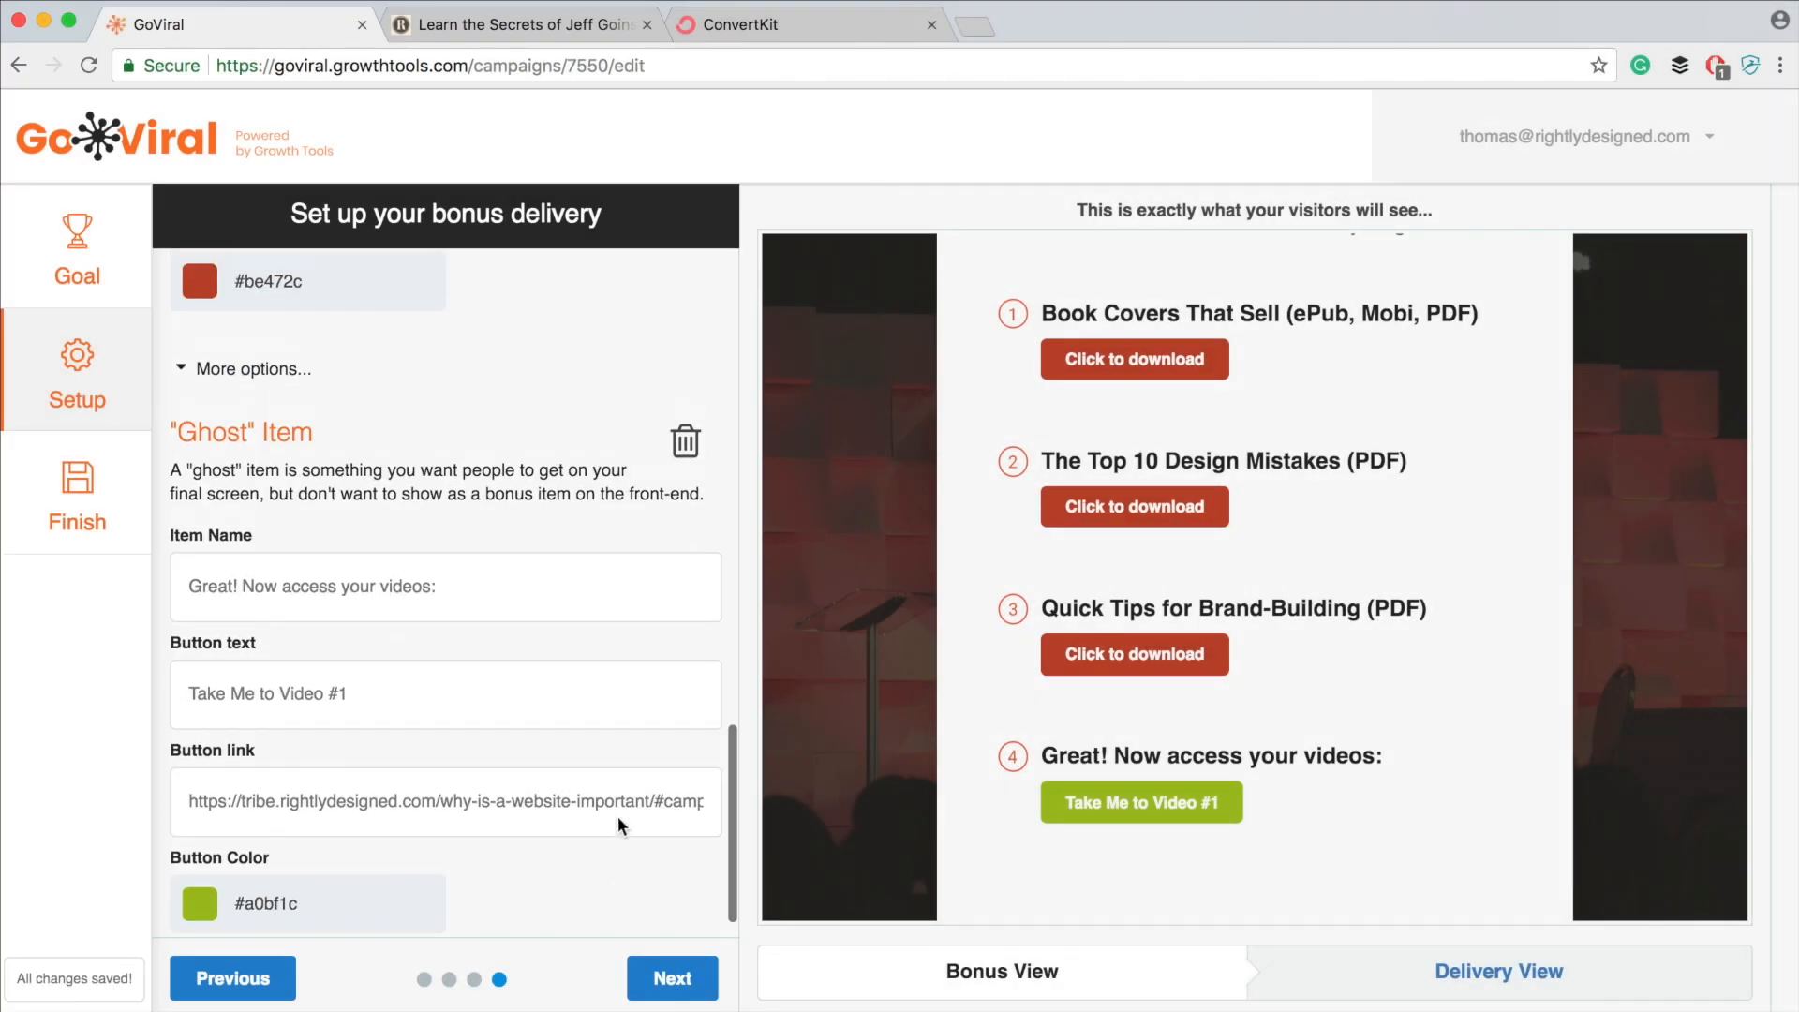
pyautogui.scroll(1, 616, 817)
pyautogui.scroll(-1, 576, 822)
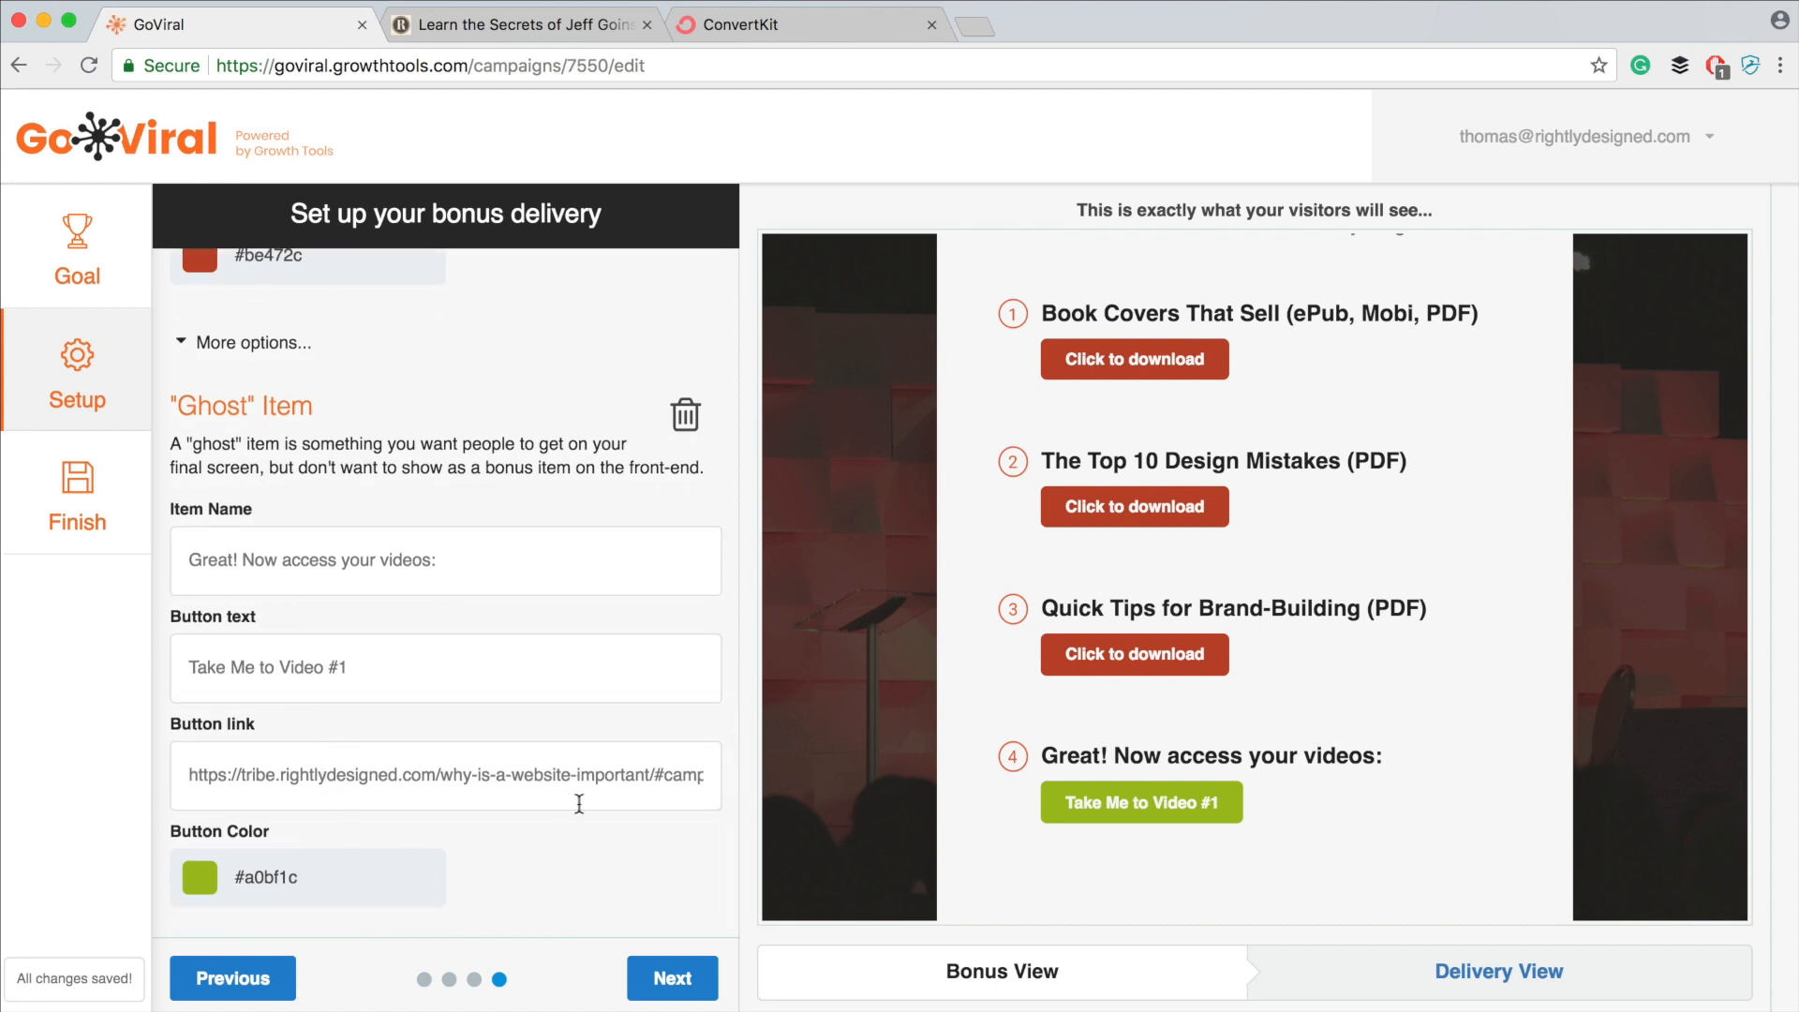
pyautogui.scroll(2, 565, 768)
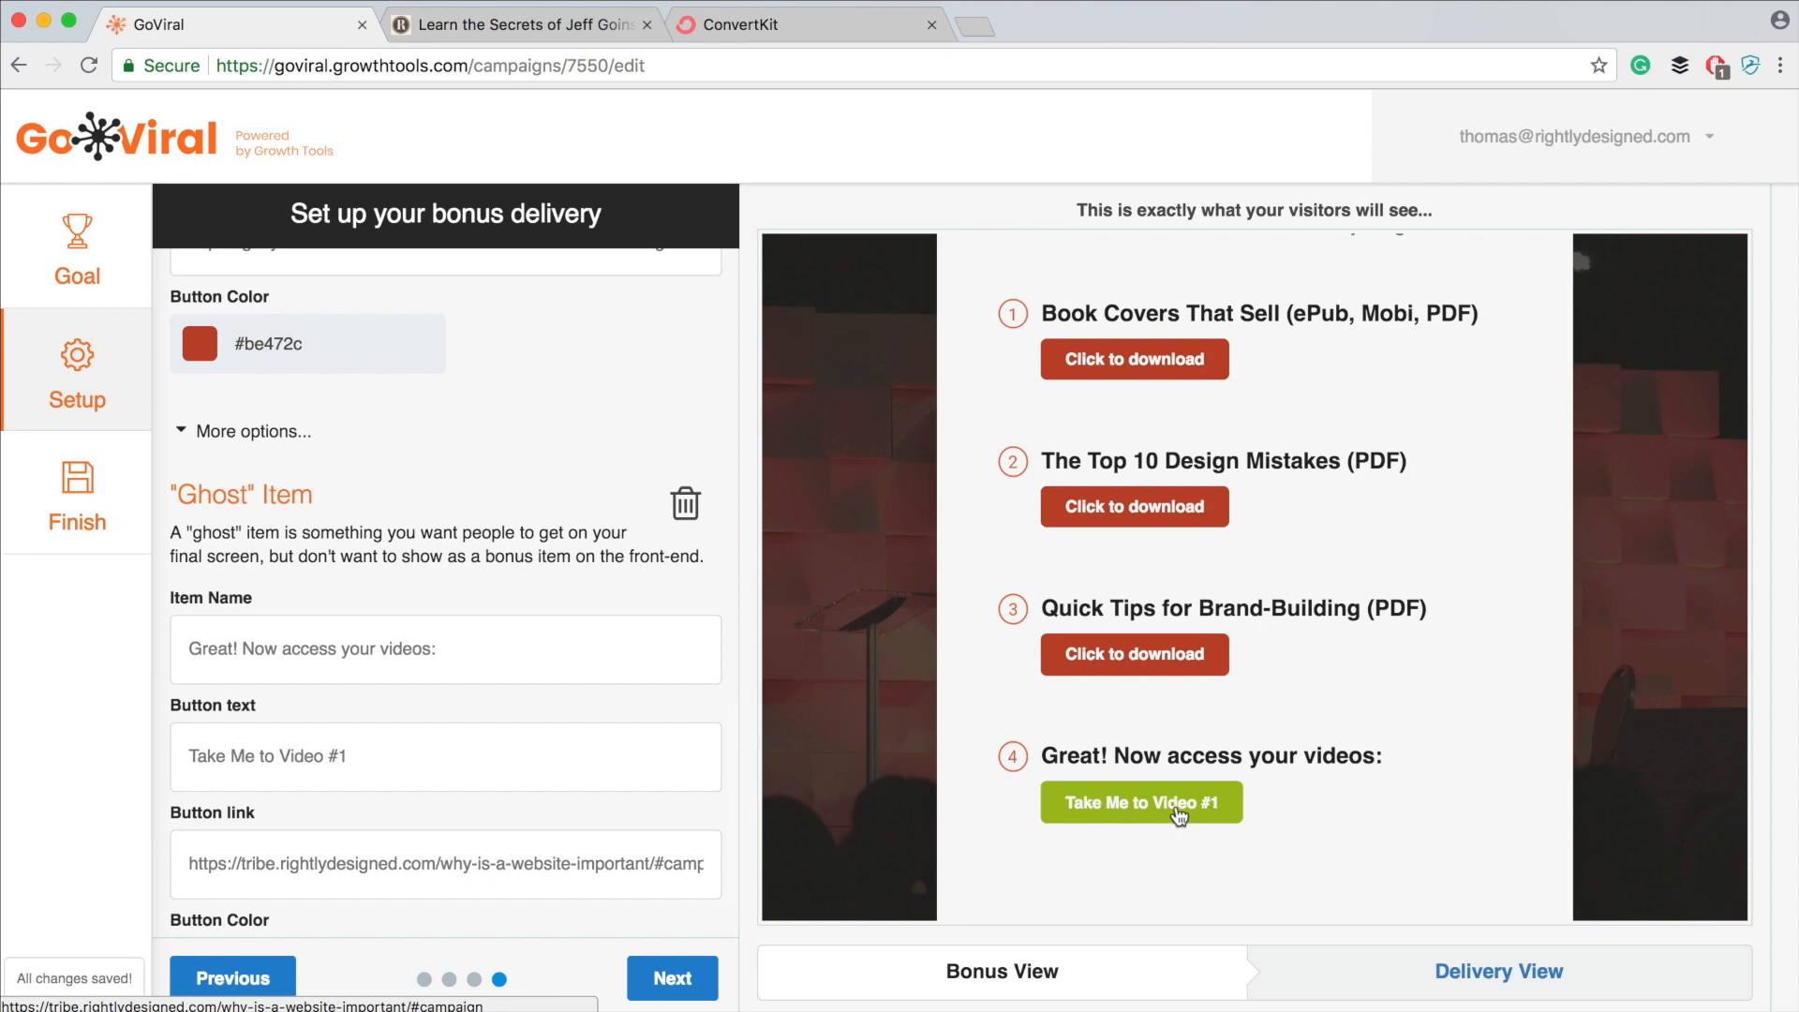
# - Check the redirect setting of the Tribe Website Workshop (Tribe2) form in ConvertKit, and return to the GoViral delivery preview
pyautogui.click(586, 22)
pyautogui.click(820, 35)
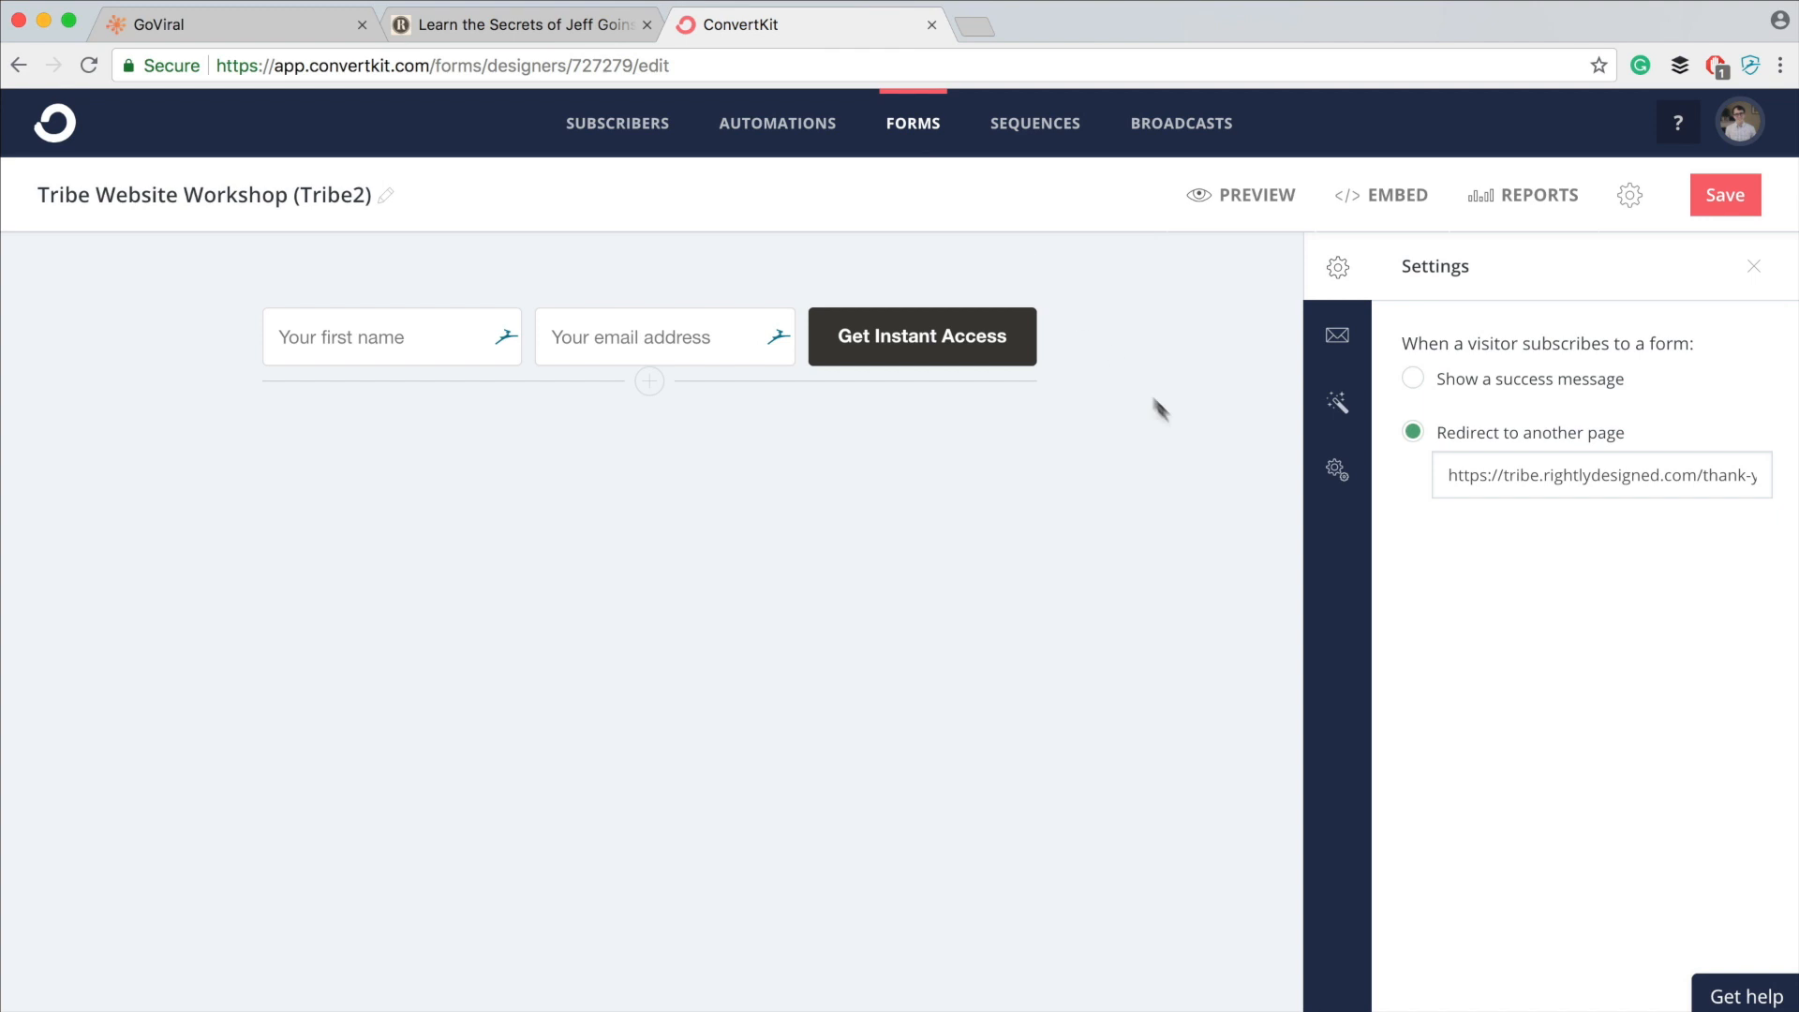
pyautogui.click(239, 27)
pyautogui.scroll(2, 1323, 474)
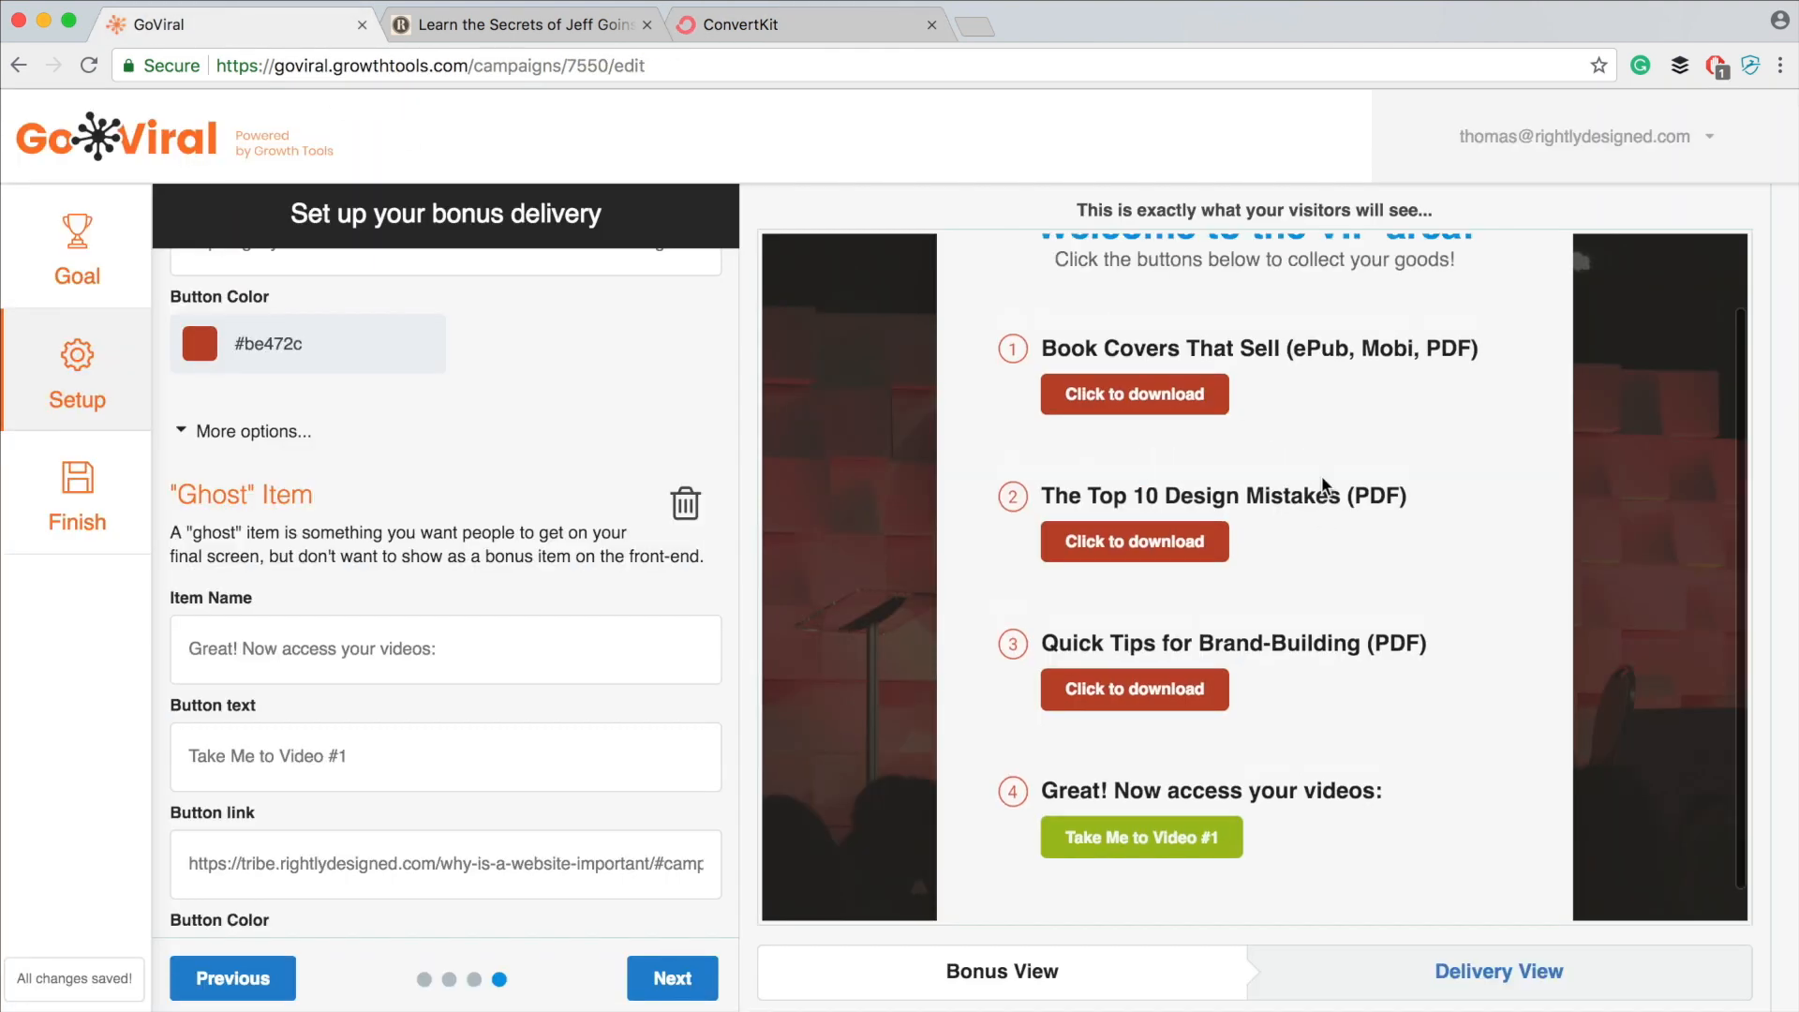
# - Examine the delivery preview of the three bonus downloads and the "Great! Now access your videos:" item
pyautogui.scroll(-2, 1282, 574)
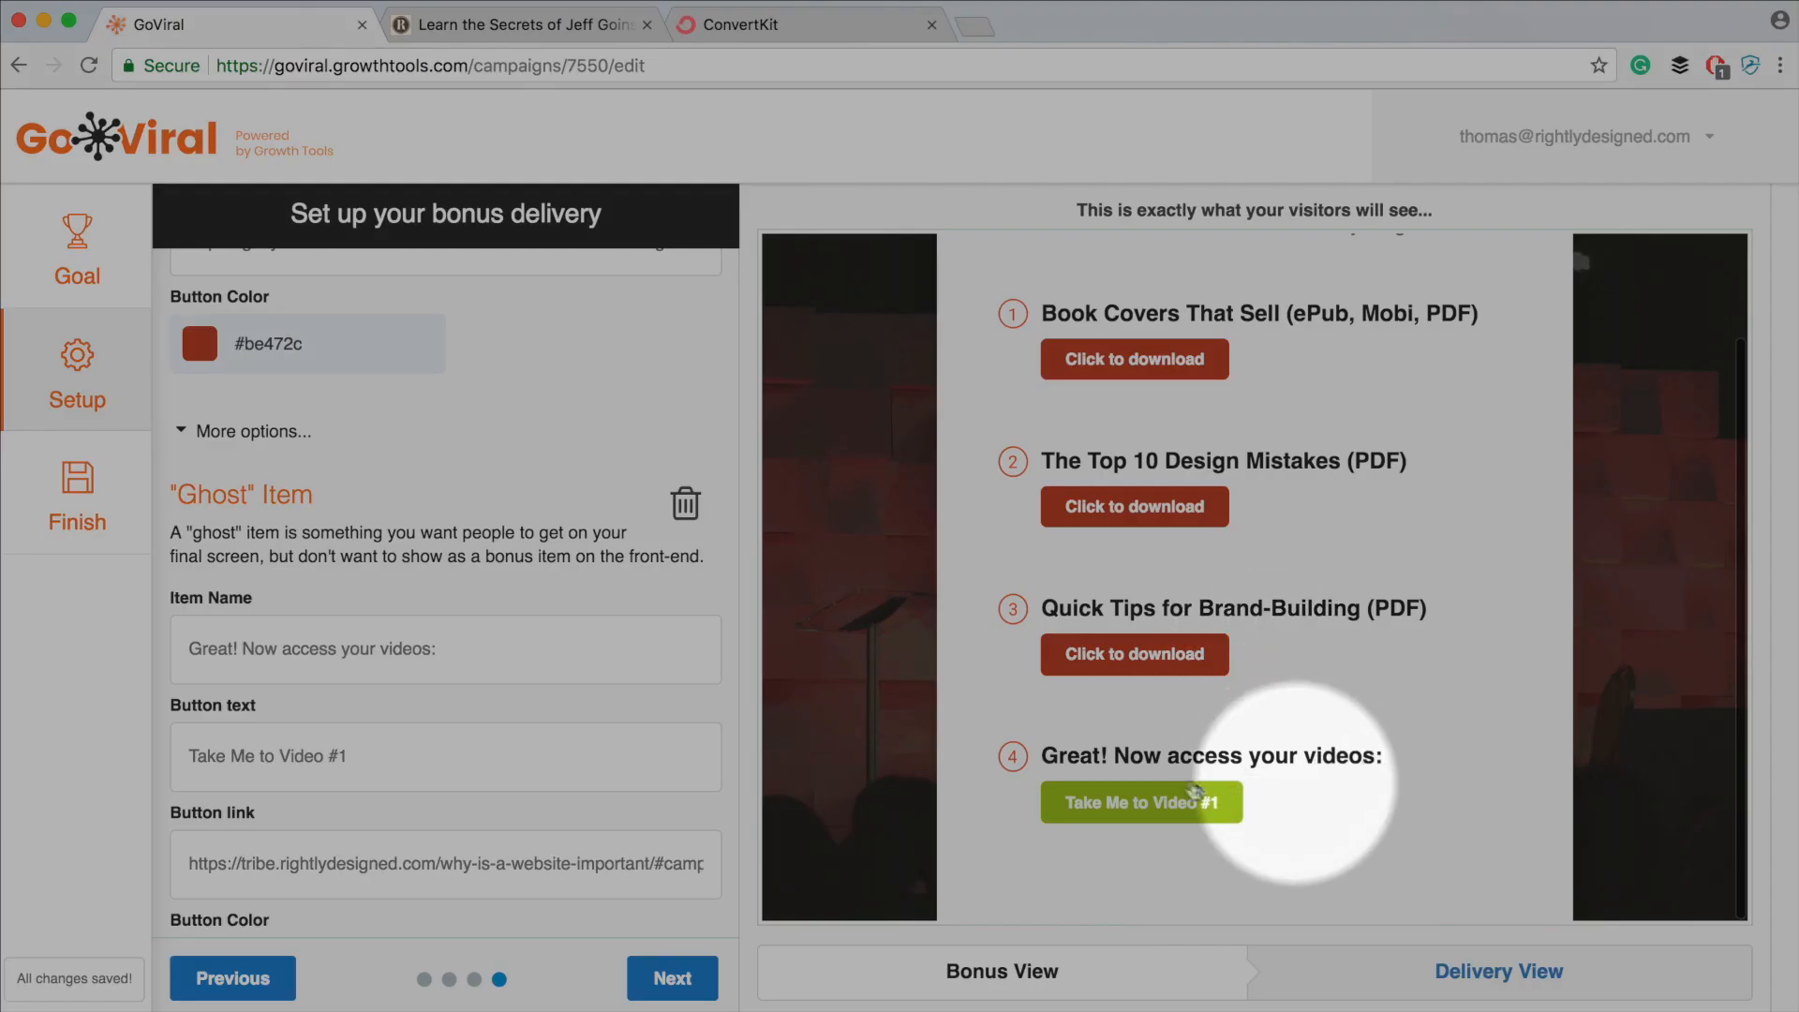
pyautogui.scroll(2, 1250, 707)
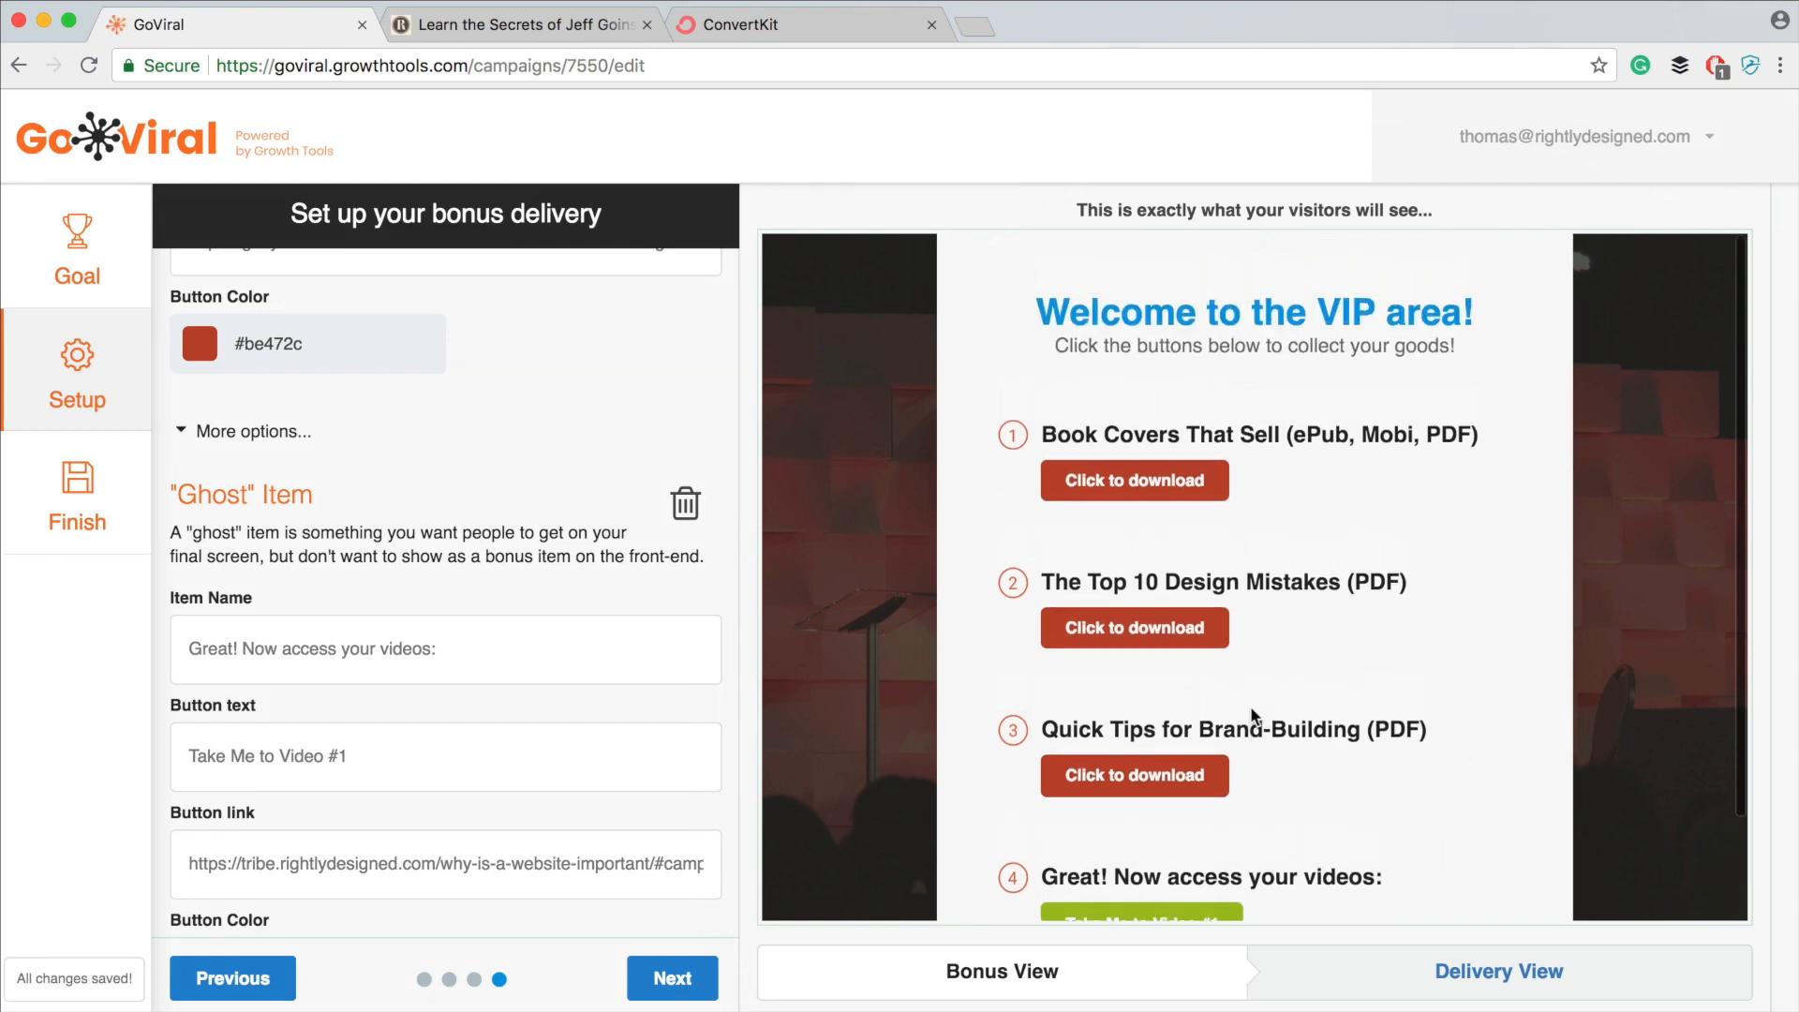
pyautogui.scroll(-2, 1250, 706)
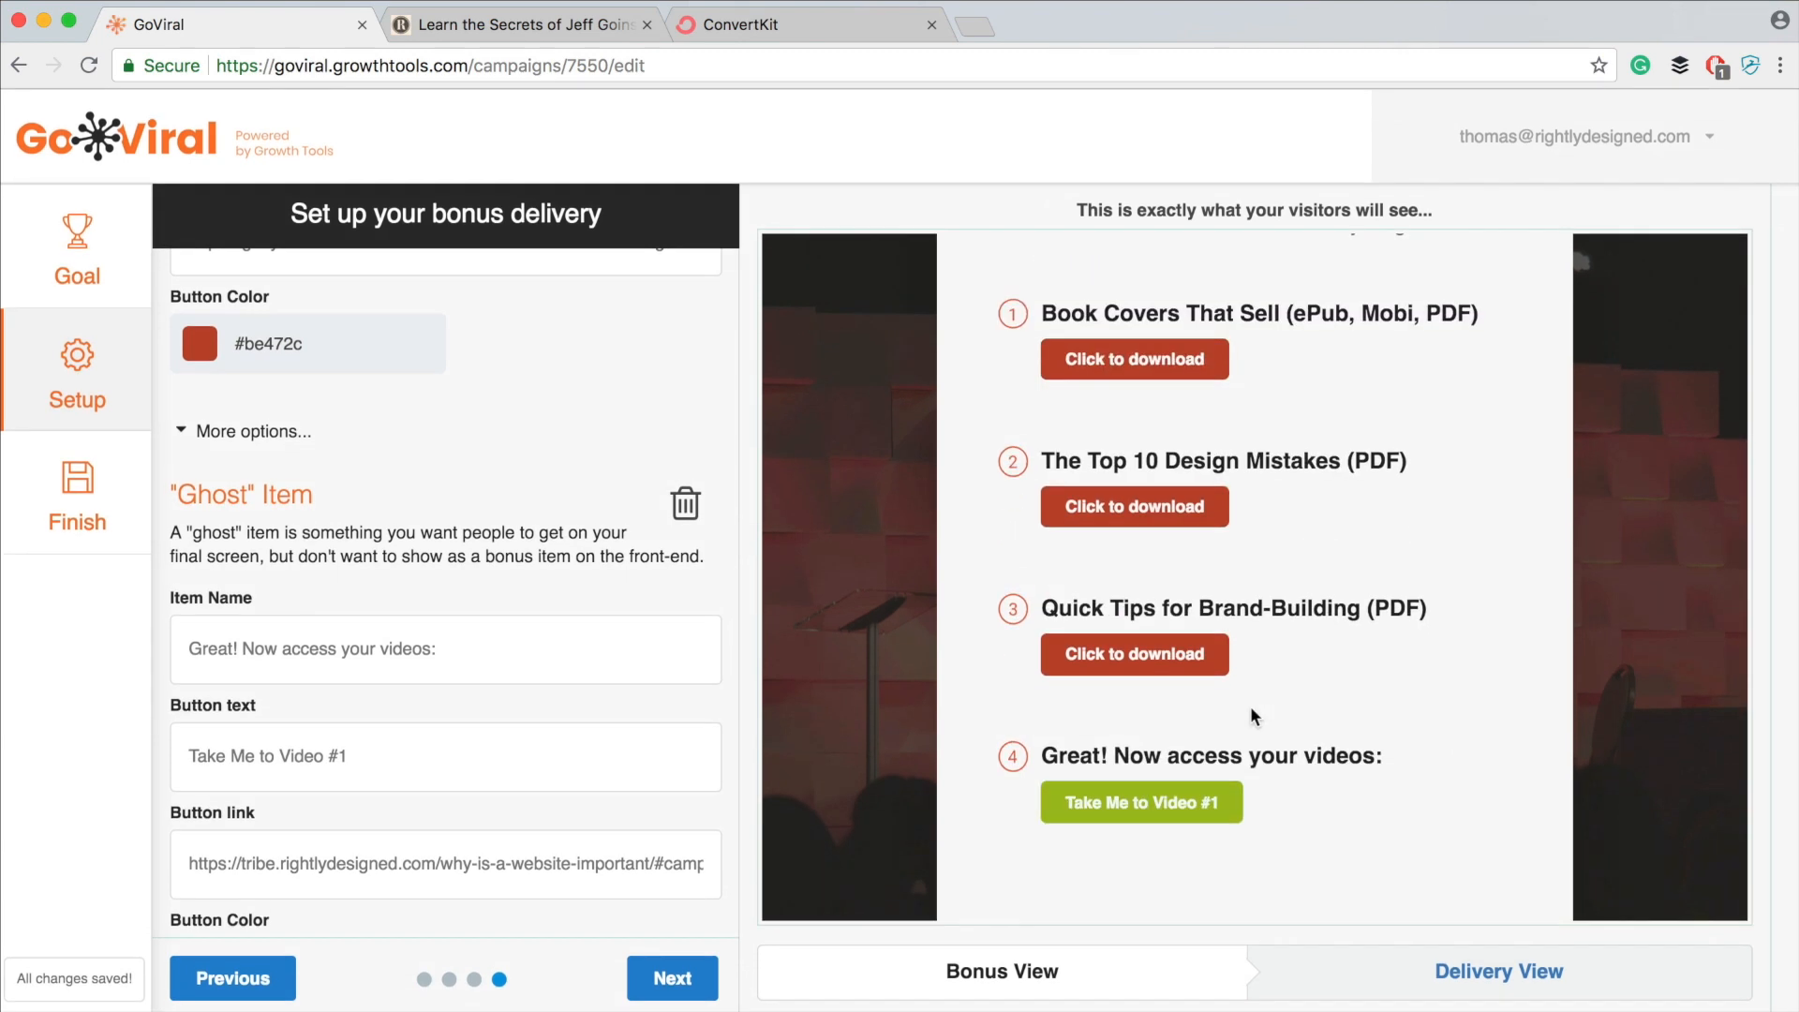
pyautogui.scroll(3, 1250, 707)
pyautogui.scroll(-2, 656, 703)
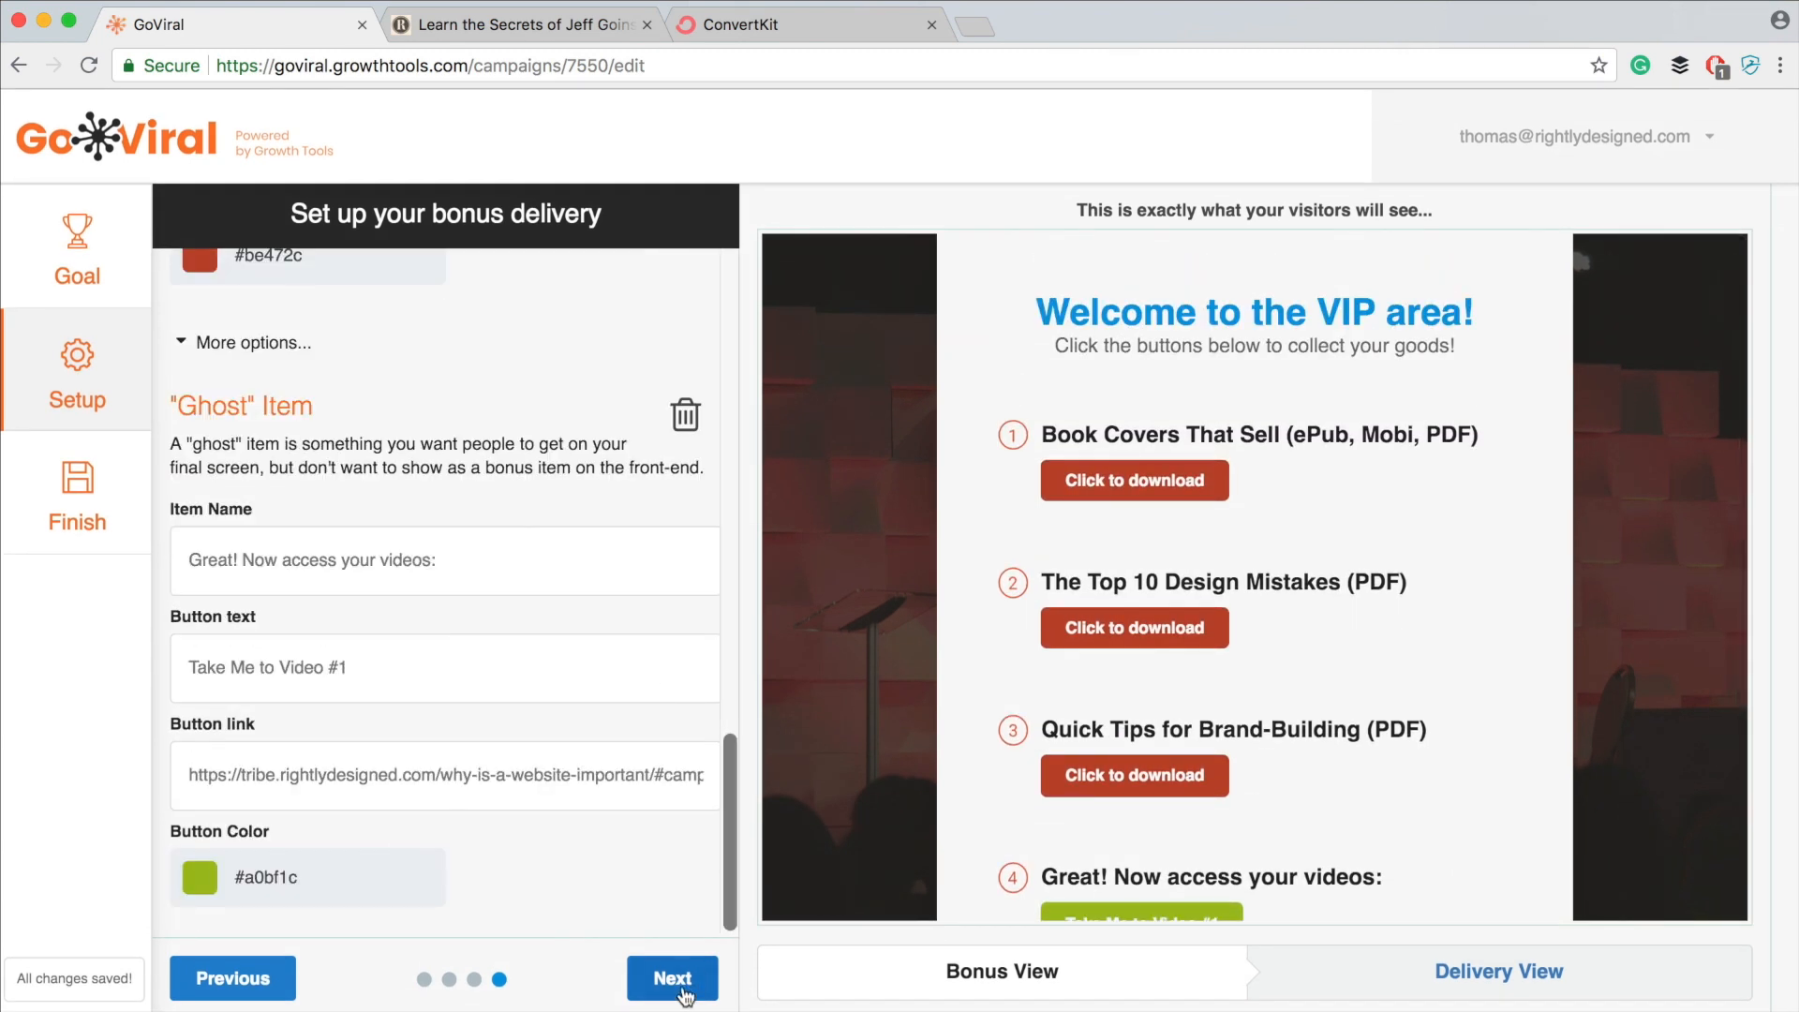
# - Complete the bonus delivery setup and expand the hosted version option for the campaign
pyautogui.click(682, 979)
pyautogui.scroll(-3, 231, 721)
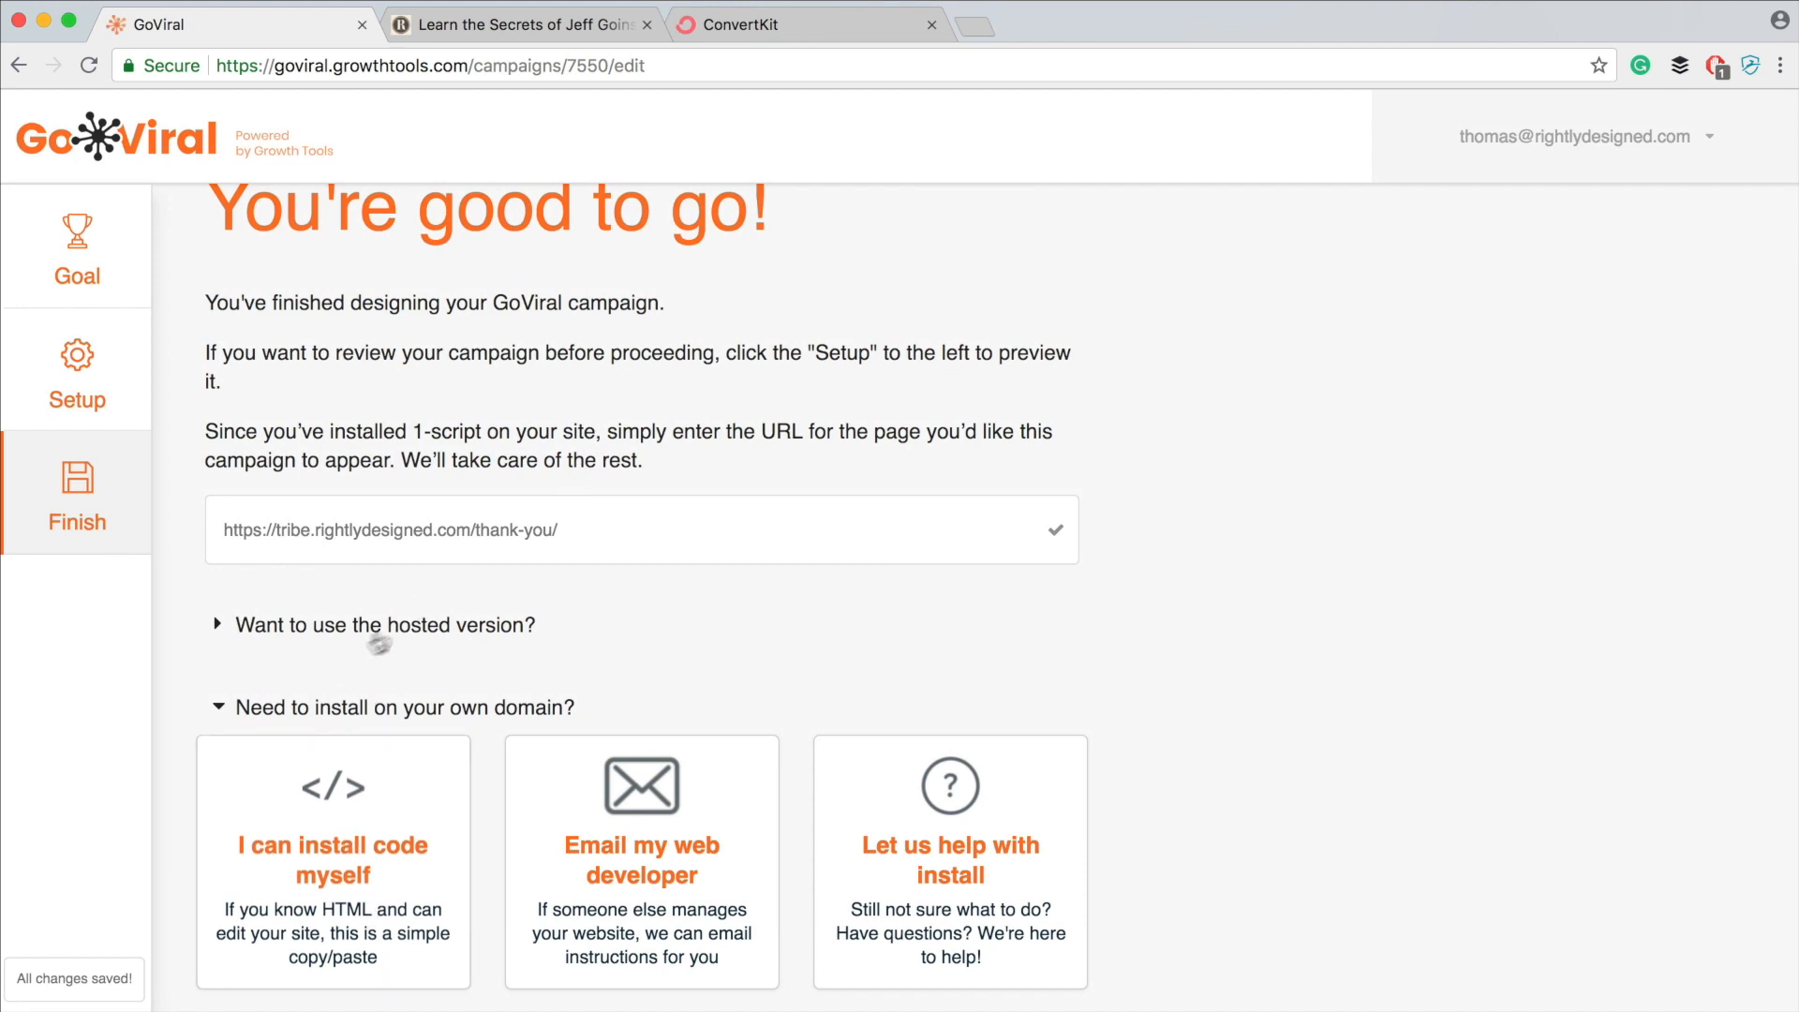
pyautogui.click(380, 628)
pyautogui.scroll(-1, 378, 630)
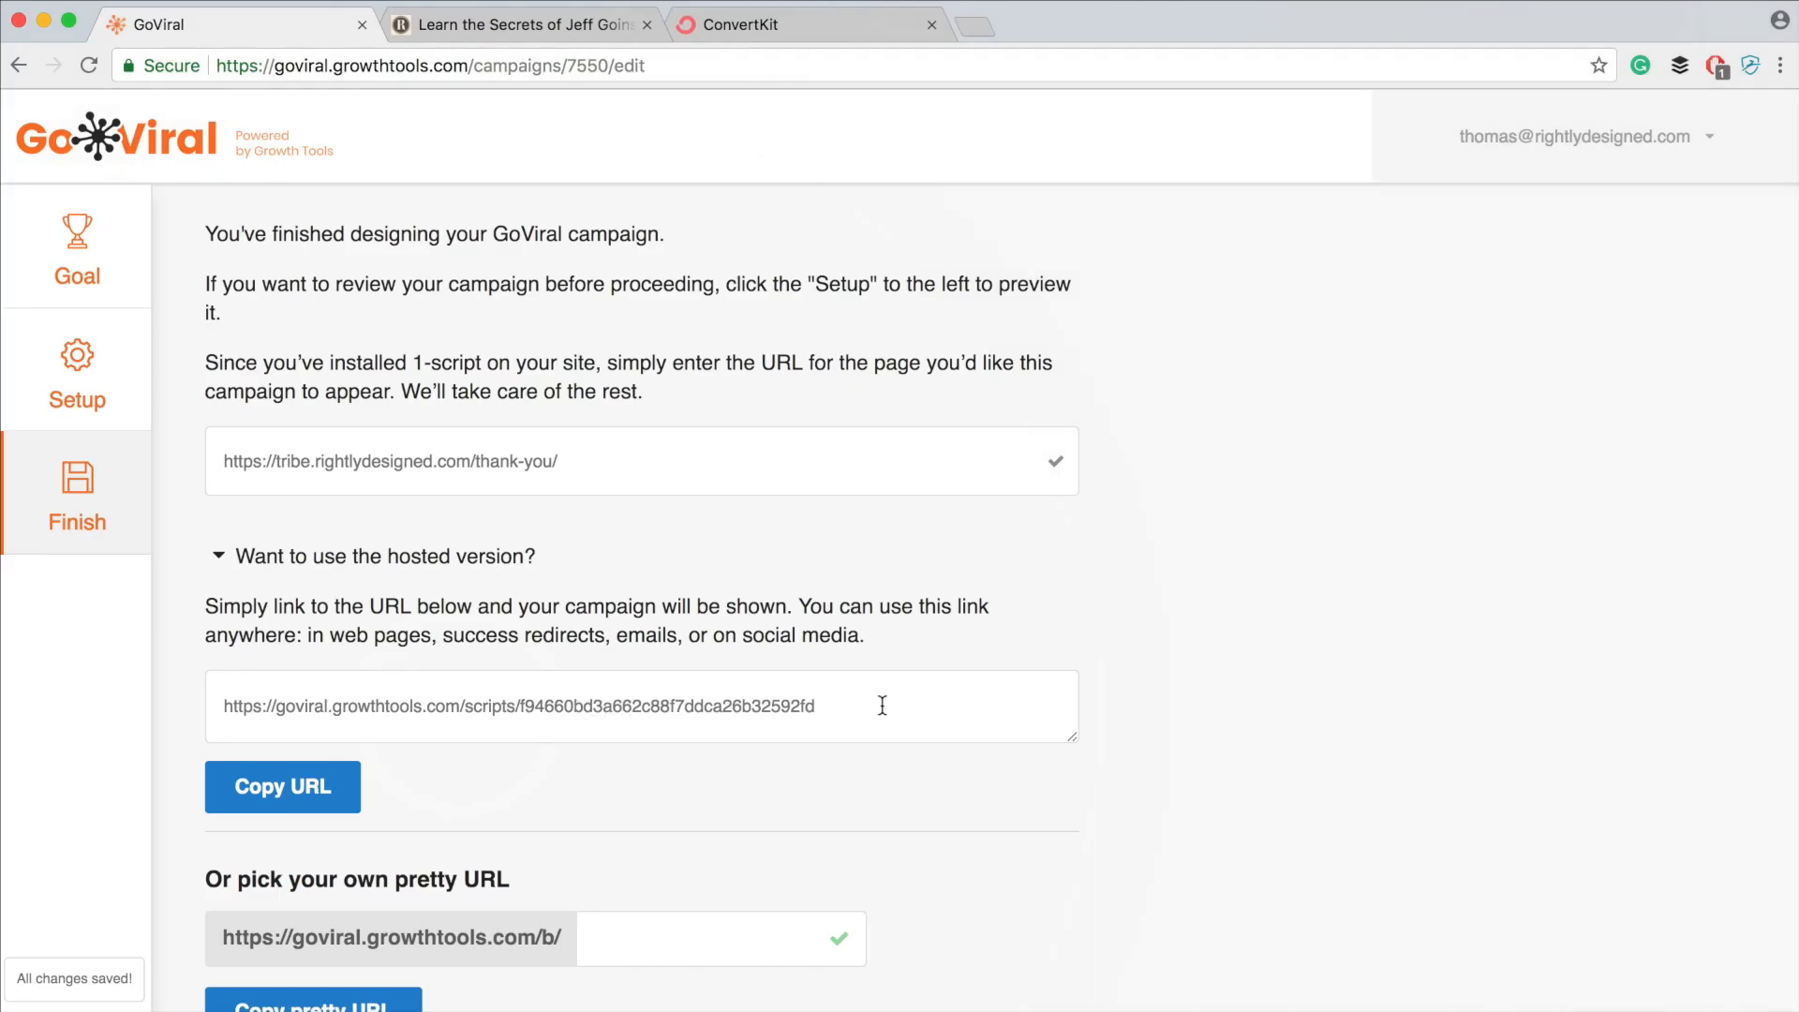
# - Copy the hosted campaign URL and open it in a new browser window
pyautogui.click(878, 703)
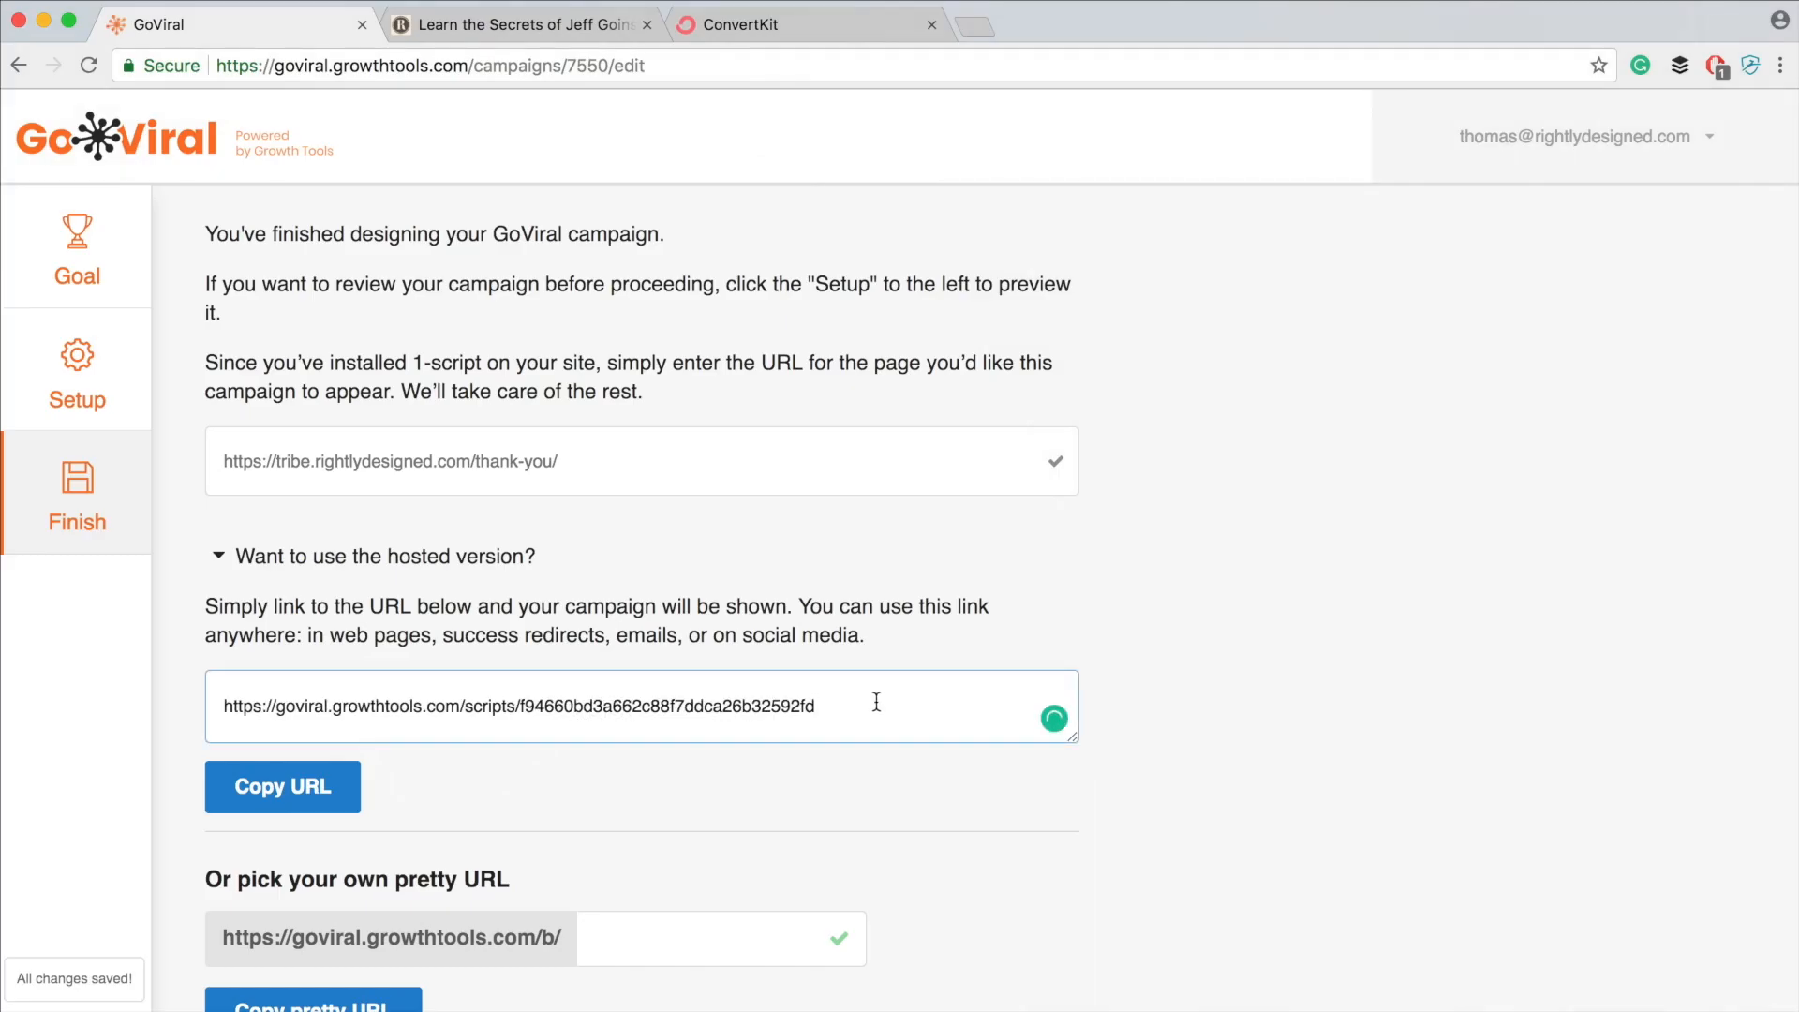
pyautogui.tripleClick(875, 702)
pyautogui.press('super+c')
pyautogui.press('super+n')
pyautogui.press('super+v')
pyautogui.press('Return')
pyautogui.moveTo(1075, 39); pyautogui.dragTo(1049, 17)
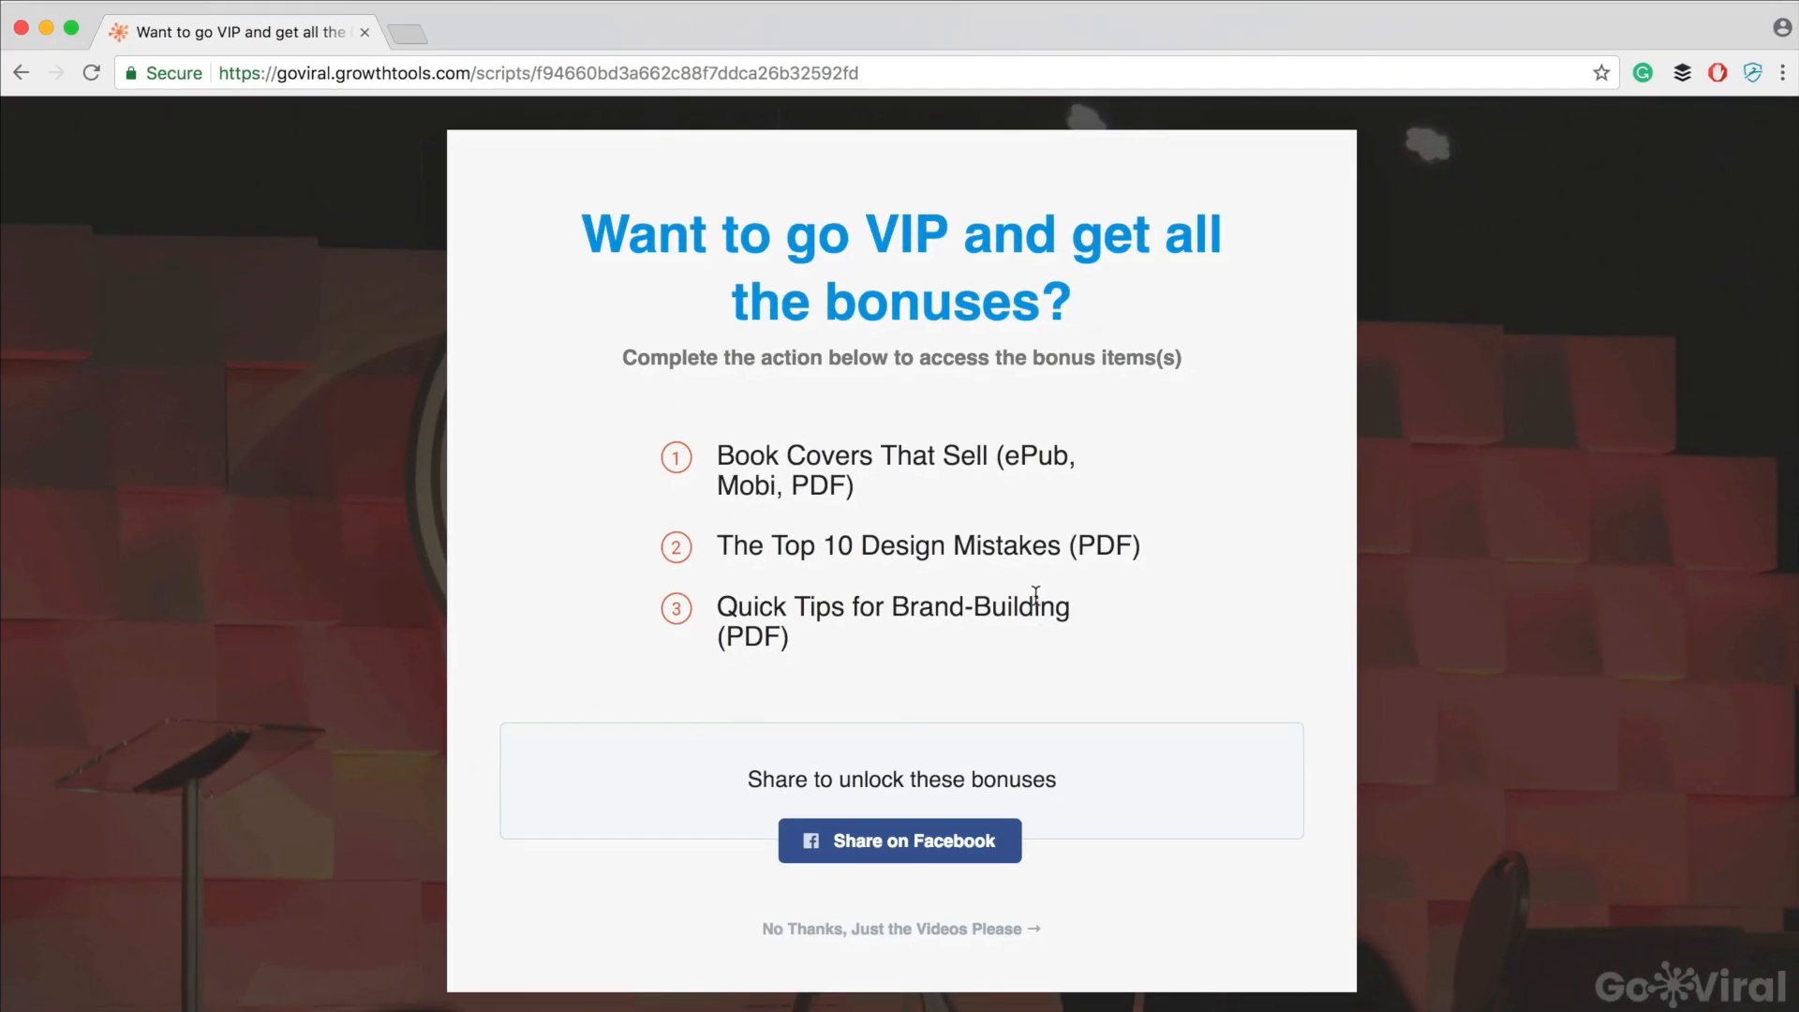
# - Test the hosted campaign's Facebook share, dismiss the share page, examine the VIP area and close the window
pyautogui.click(902, 848)
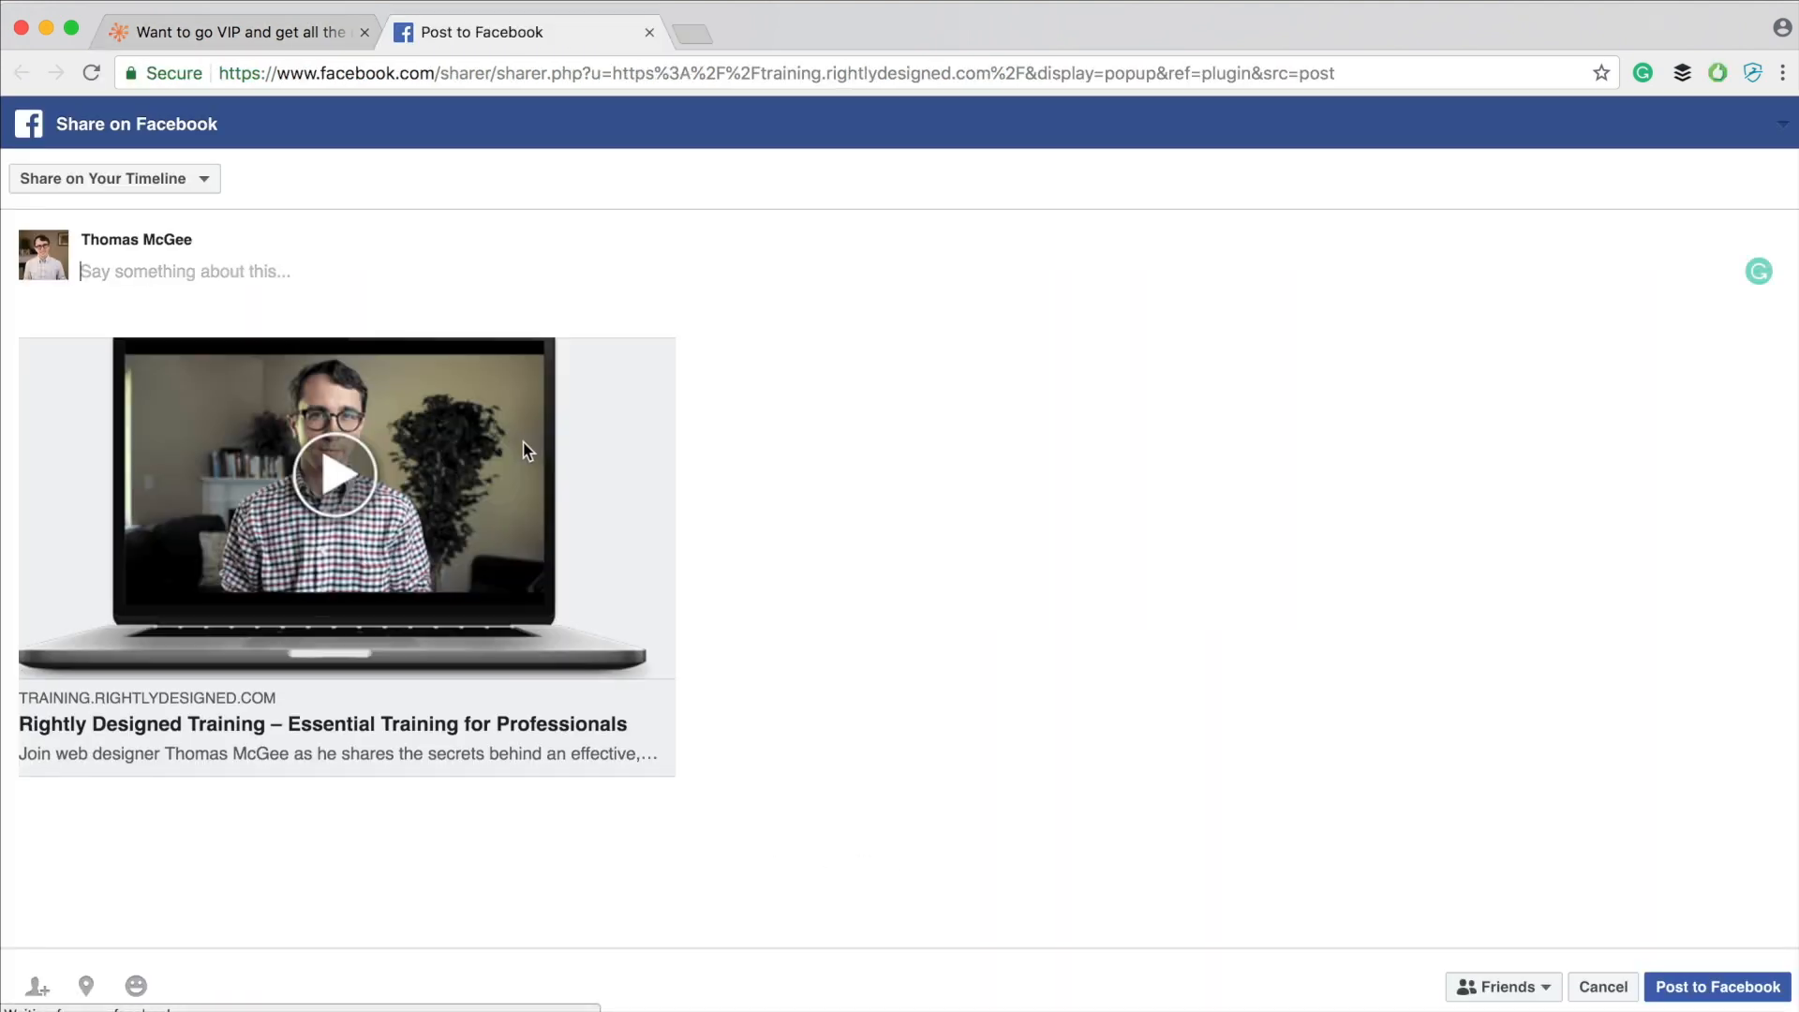
pyautogui.click(649, 32)
pyautogui.scroll(-2, 1185, 469)
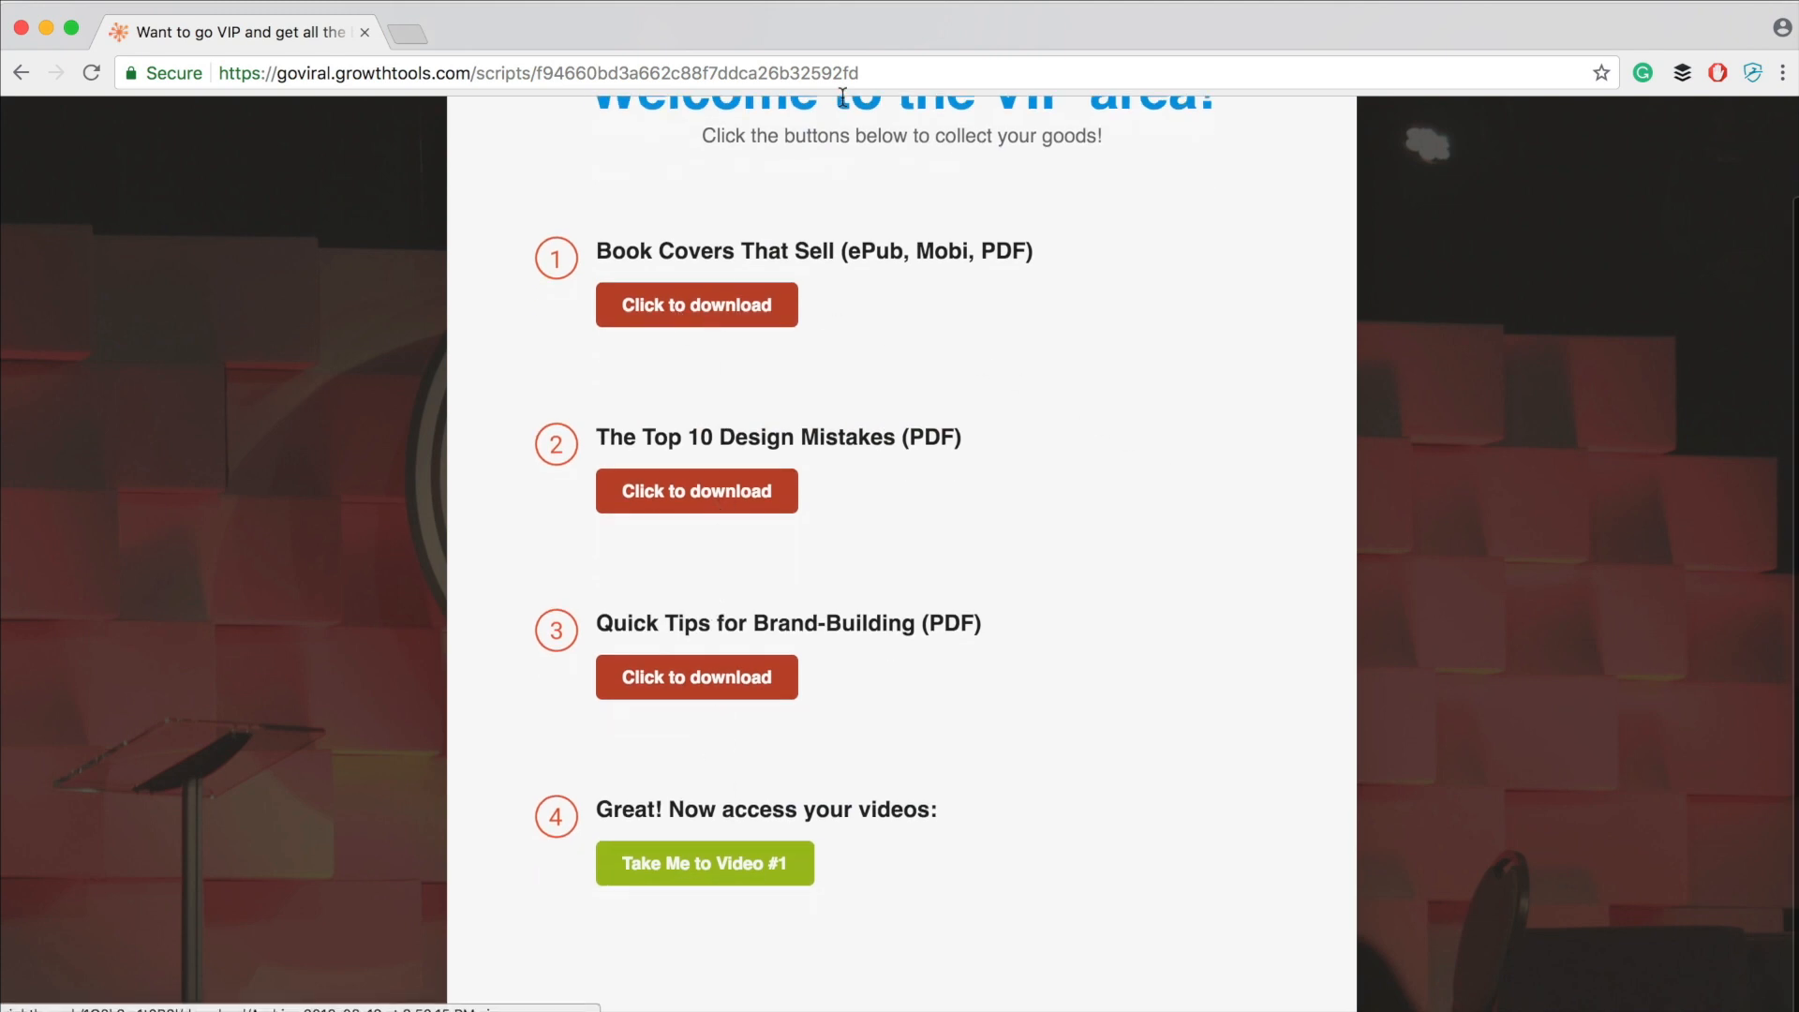
pyautogui.press('super+w')
# - Check the page URL on which the GoViral campaign is set to appear
pyautogui.click(1255, 532)
pyautogui.scroll(-3, 1252, 521)
pyautogui.scroll(4, 1252, 521)
pyautogui.click(596, 517)
pyautogui.moveTo(560, 523); pyautogui.dragTo(202, 525)
pyautogui.click(964, 586)
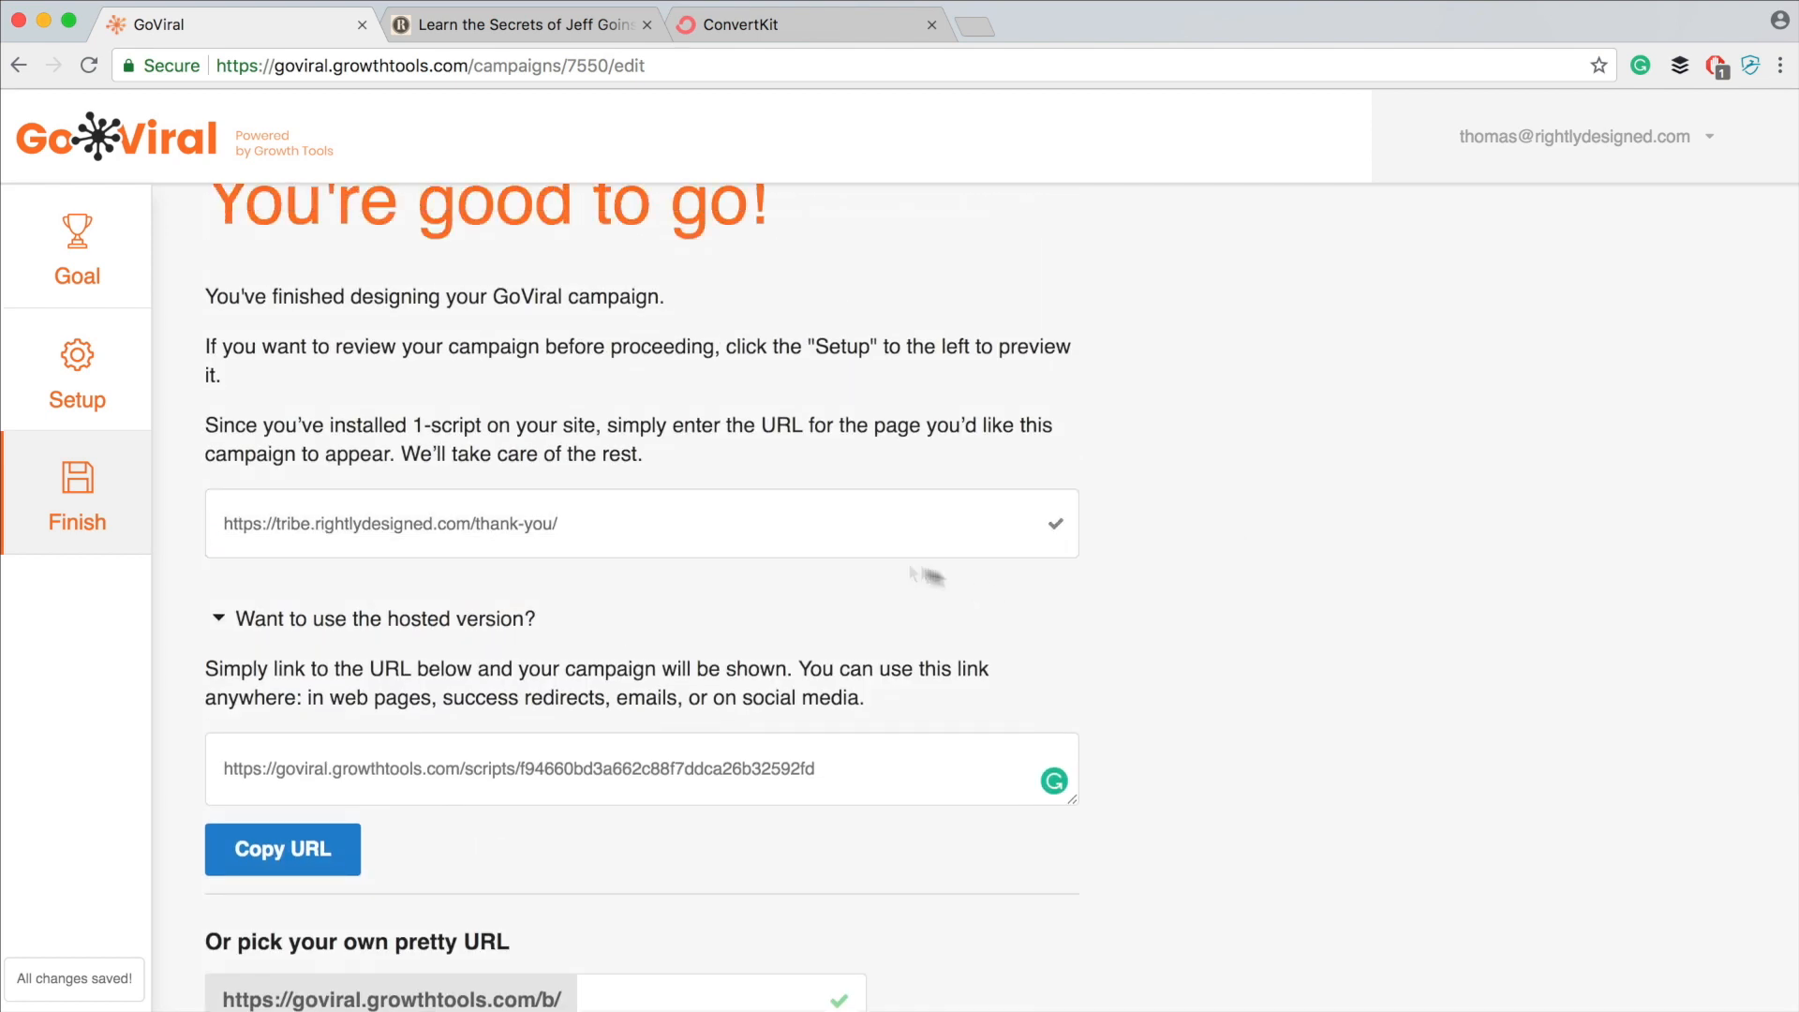
pyautogui.moveTo(630, 517); pyautogui.dragTo(461, 389)
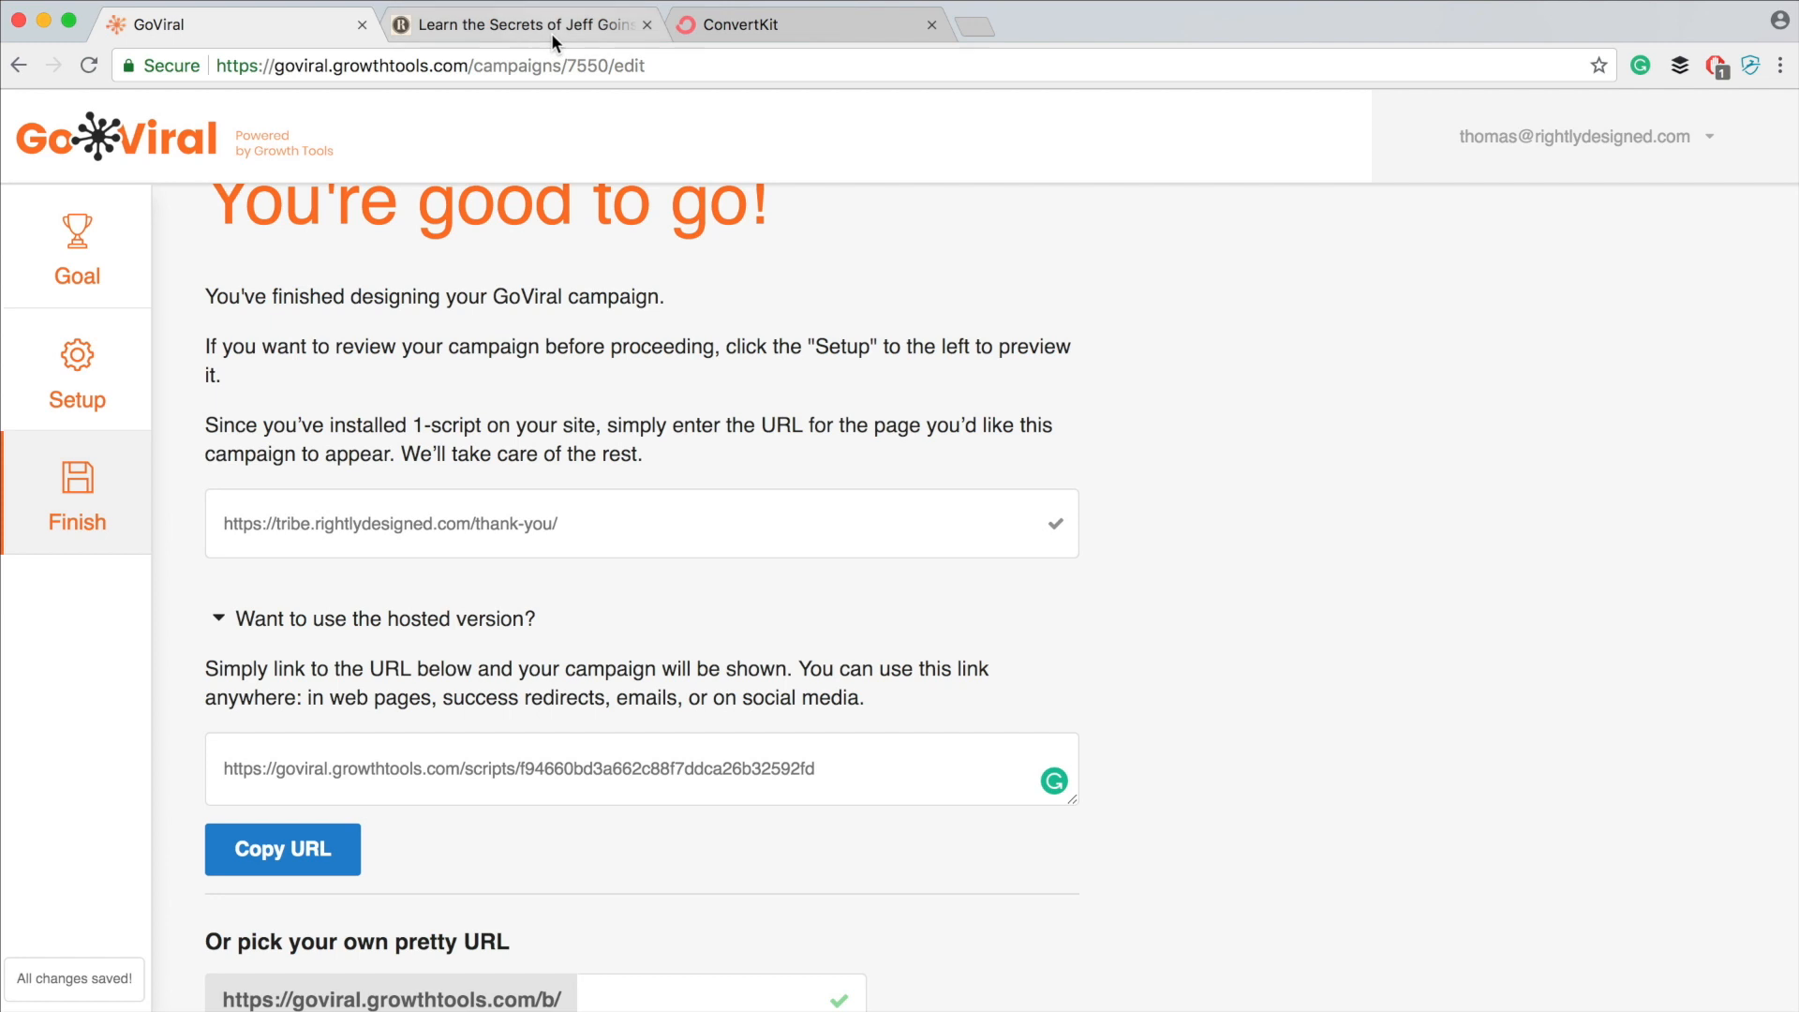
# - Create a new page on the tribe.rightlydesigned.com WordPress site and title it "Thanks!"
pyautogui.click(549, 30)
pyautogui.moveTo(468, 120)
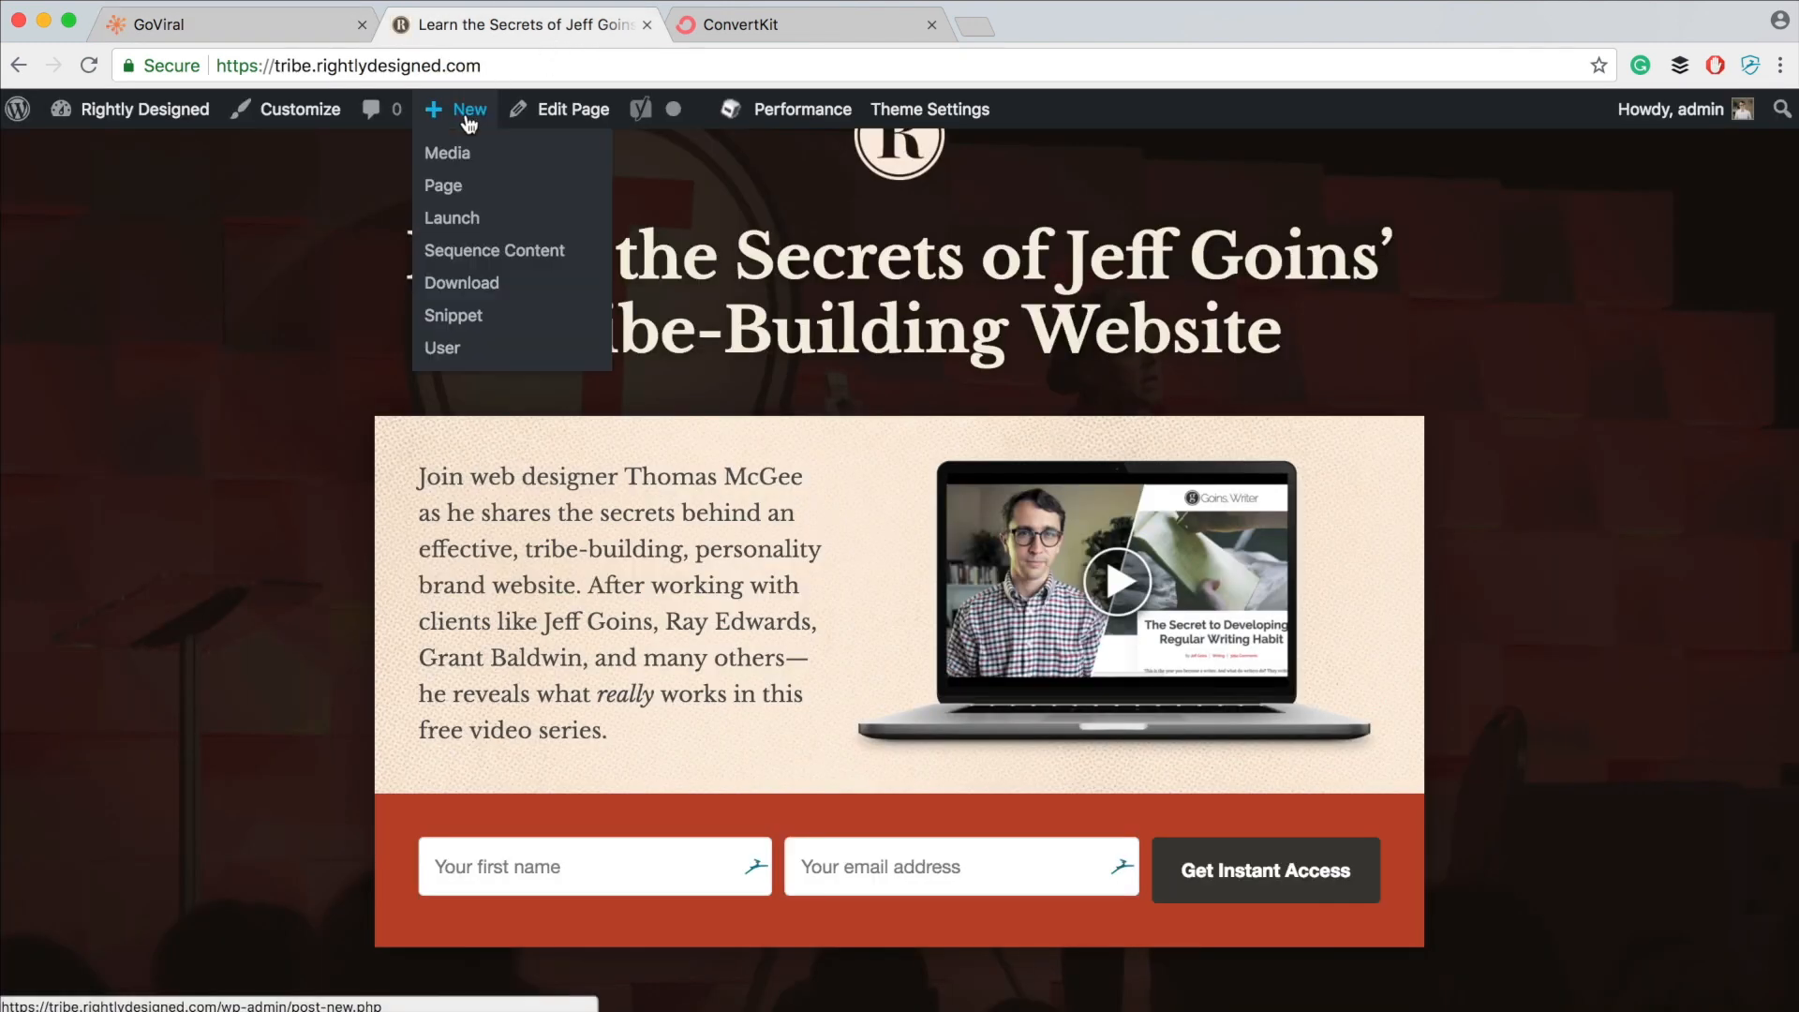
pyautogui.click(443, 188)
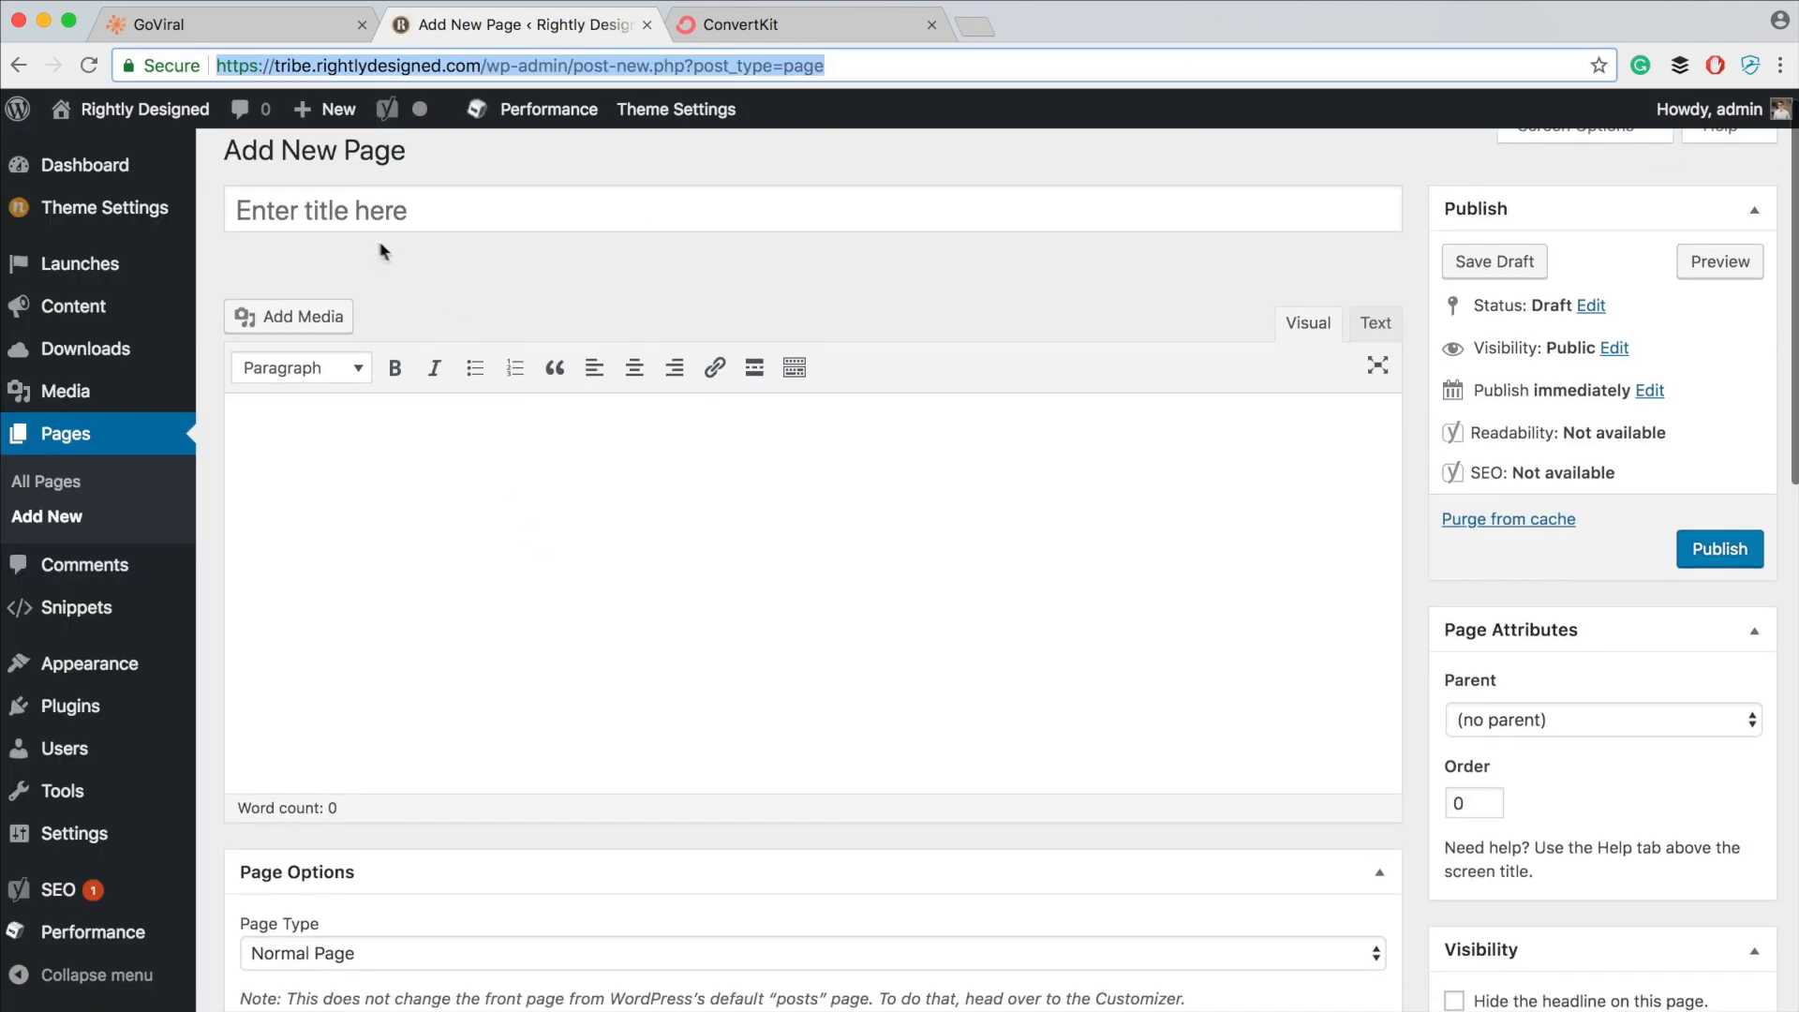
pyautogui.click(369, 213)
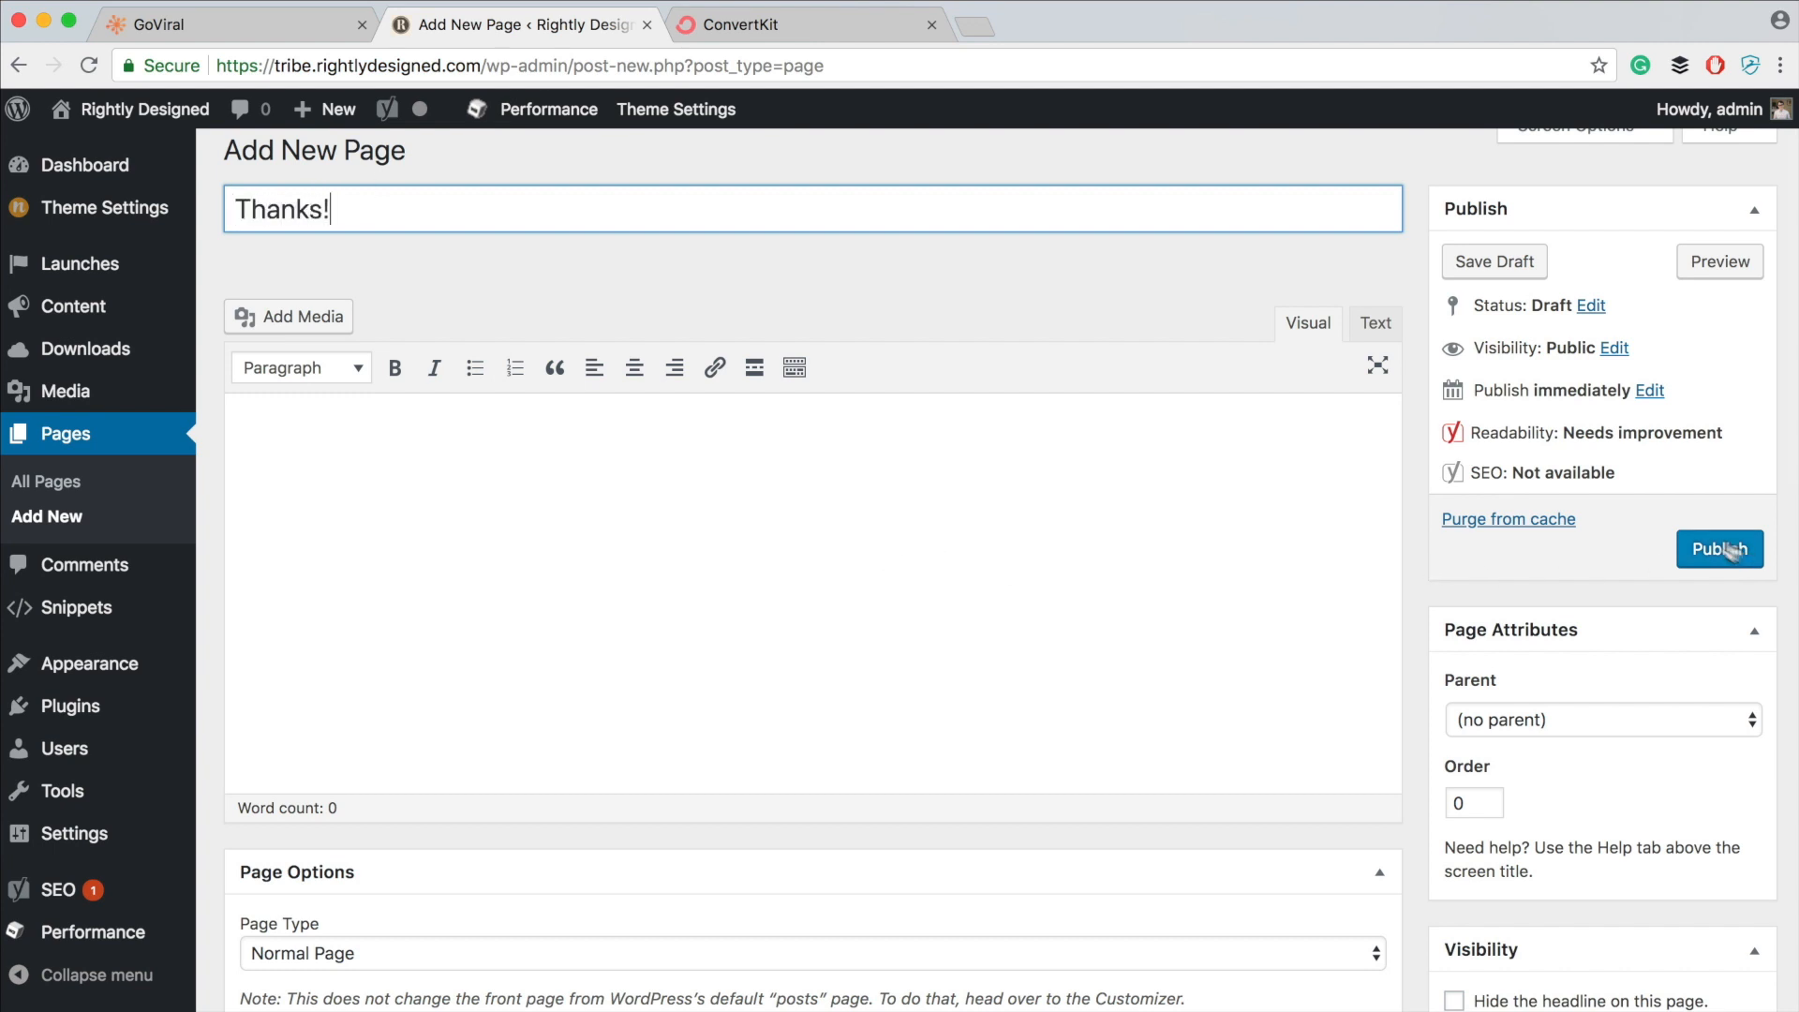
# - Return to the GoViral campaign and copy its install code for self-installation on an own domain
pyautogui.click(223, 28)
pyautogui.scroll(-5, 573, 447)
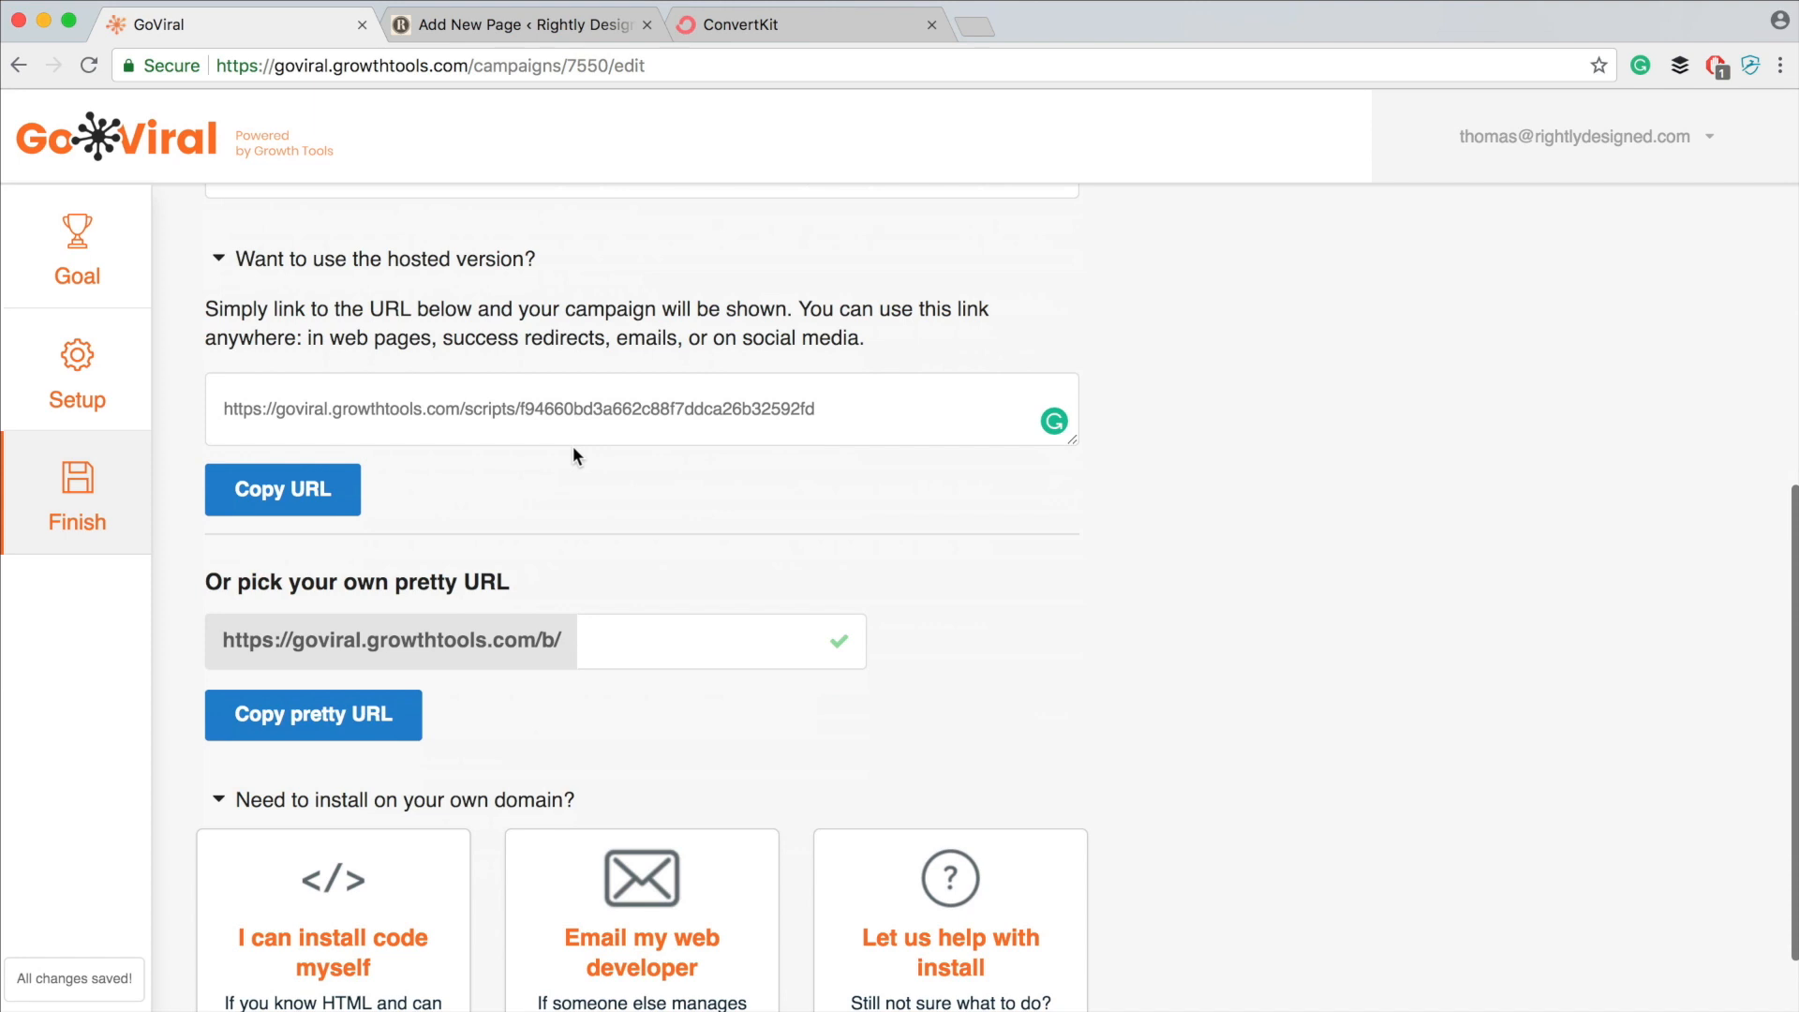
pyautogui.click(384, 770)
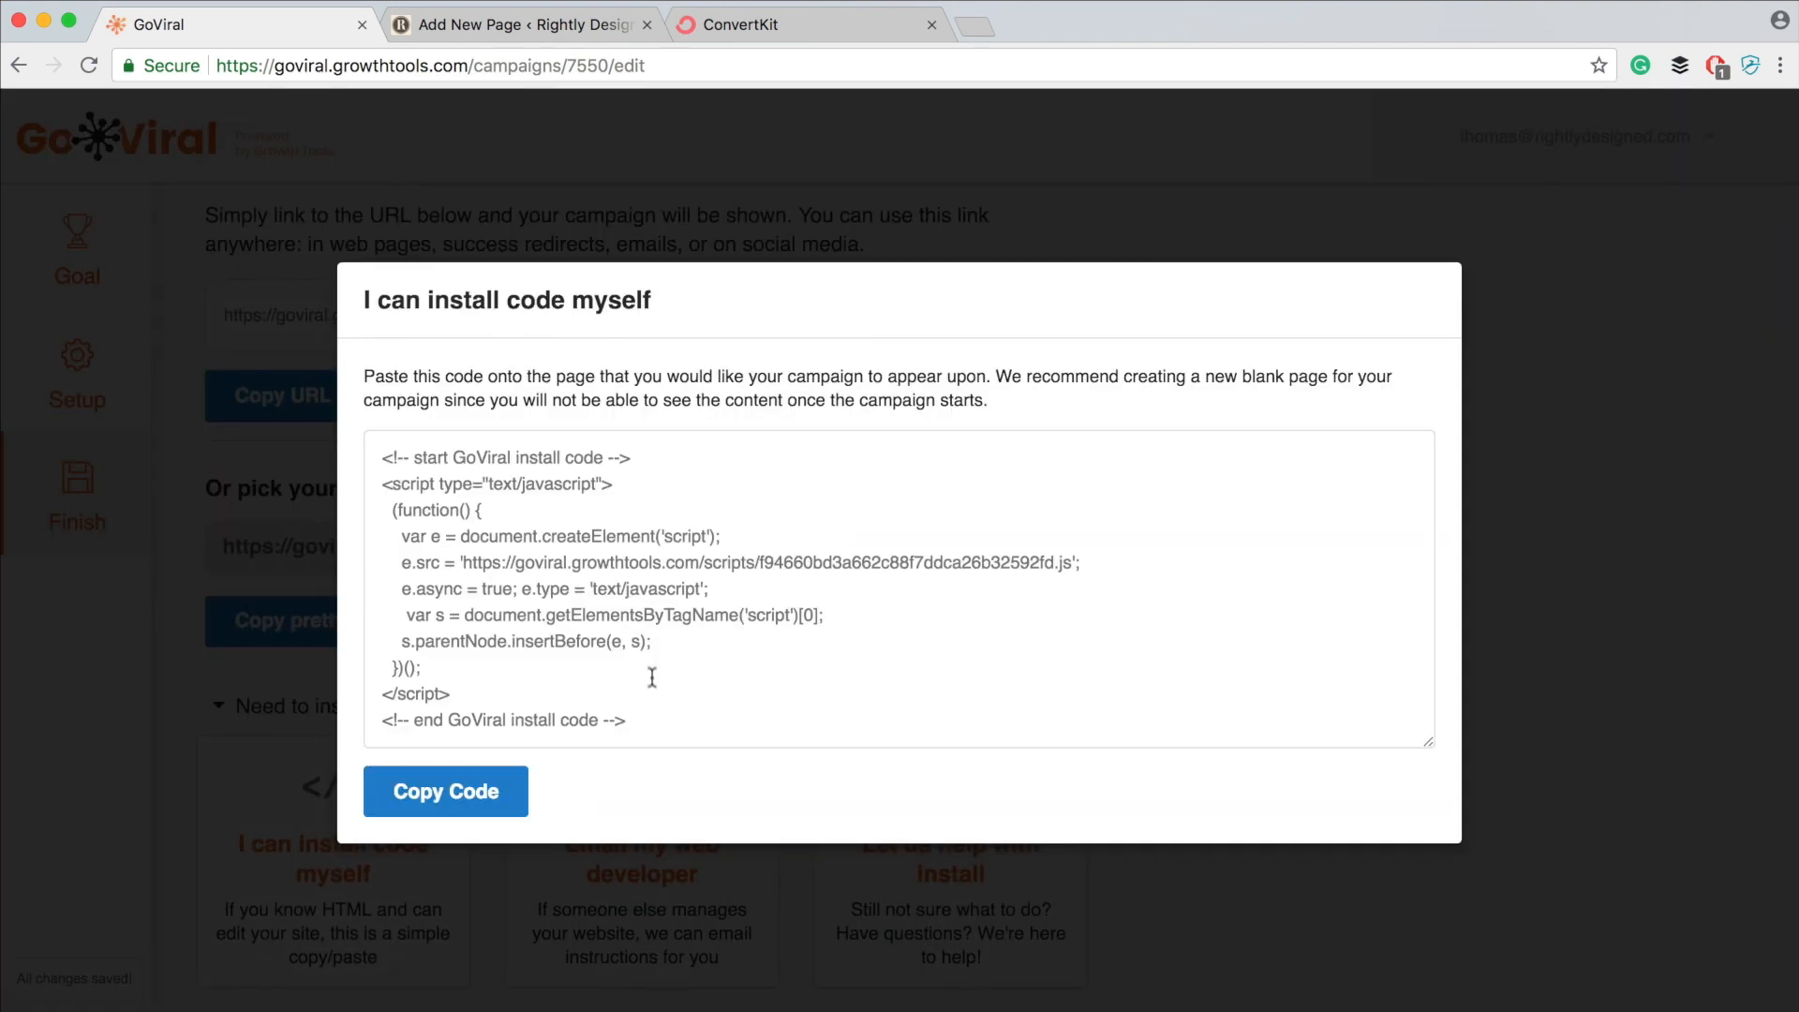
pyautogui.click(489, 796)
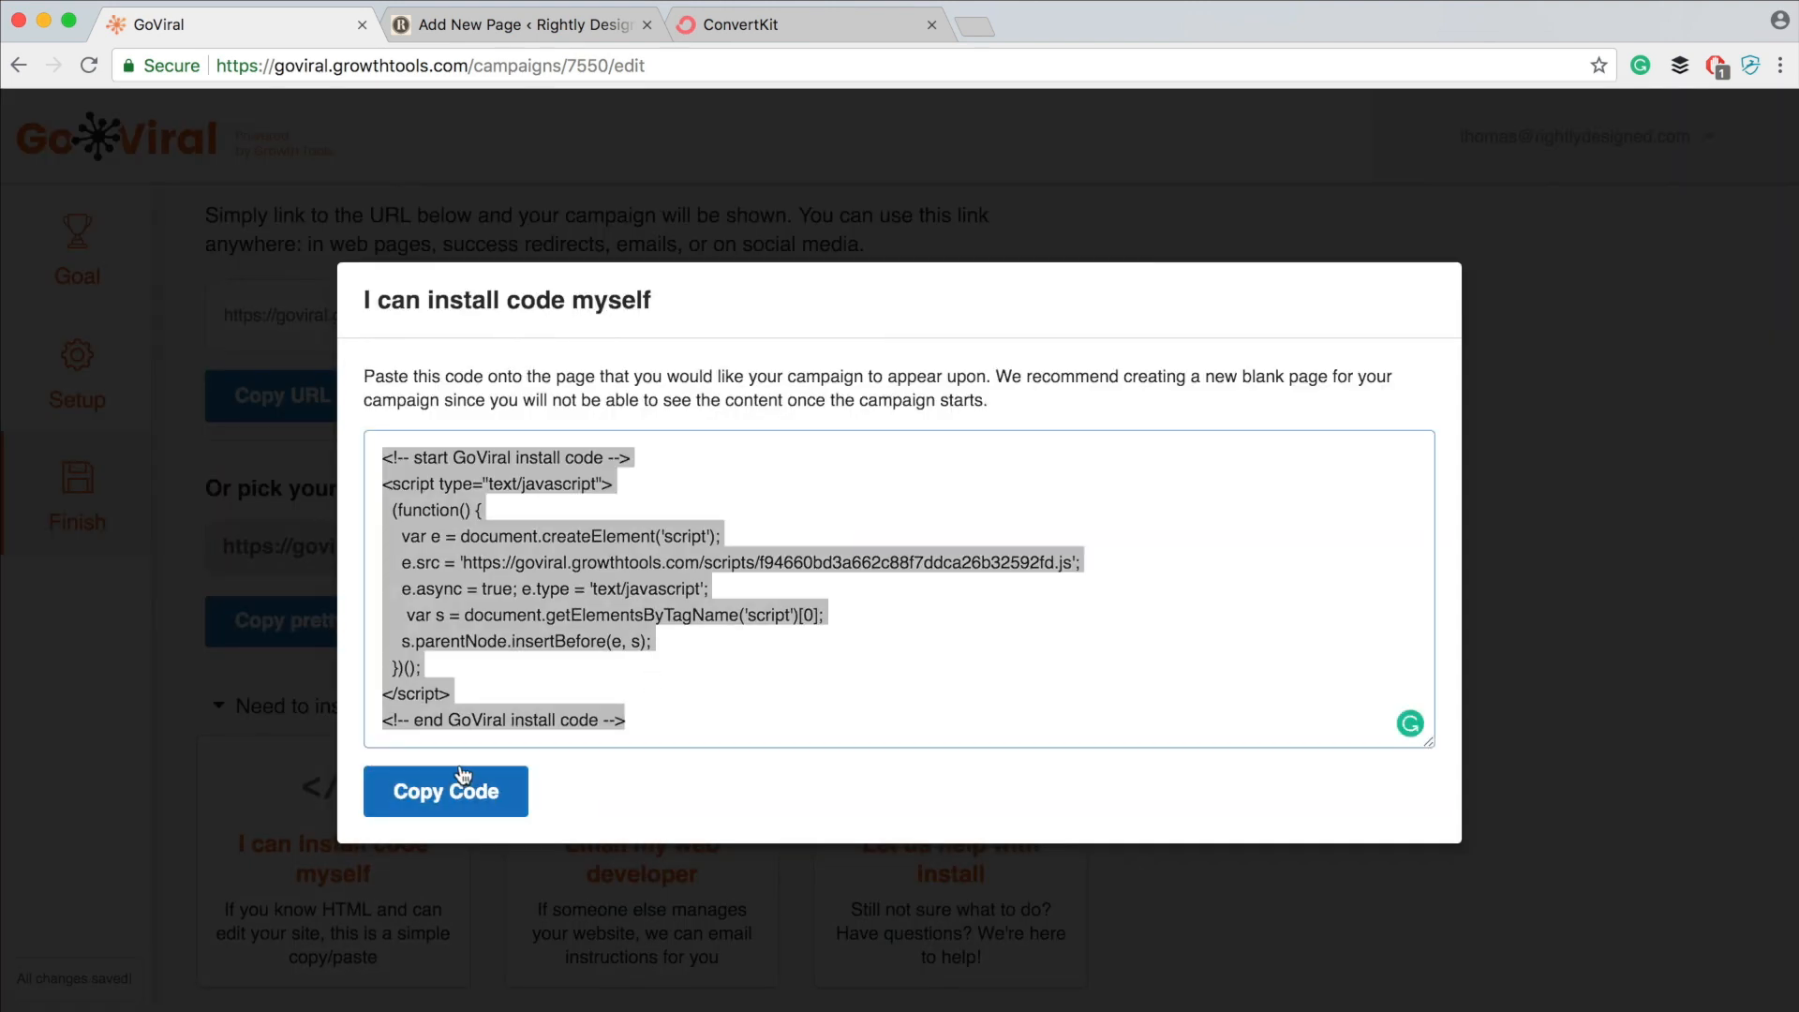
# - Paste the GoViral install code into the "Thanks!" page's content as HTML and publish the page
pyautogui.click(520, 26)
pyautogui.click(1373, 325)
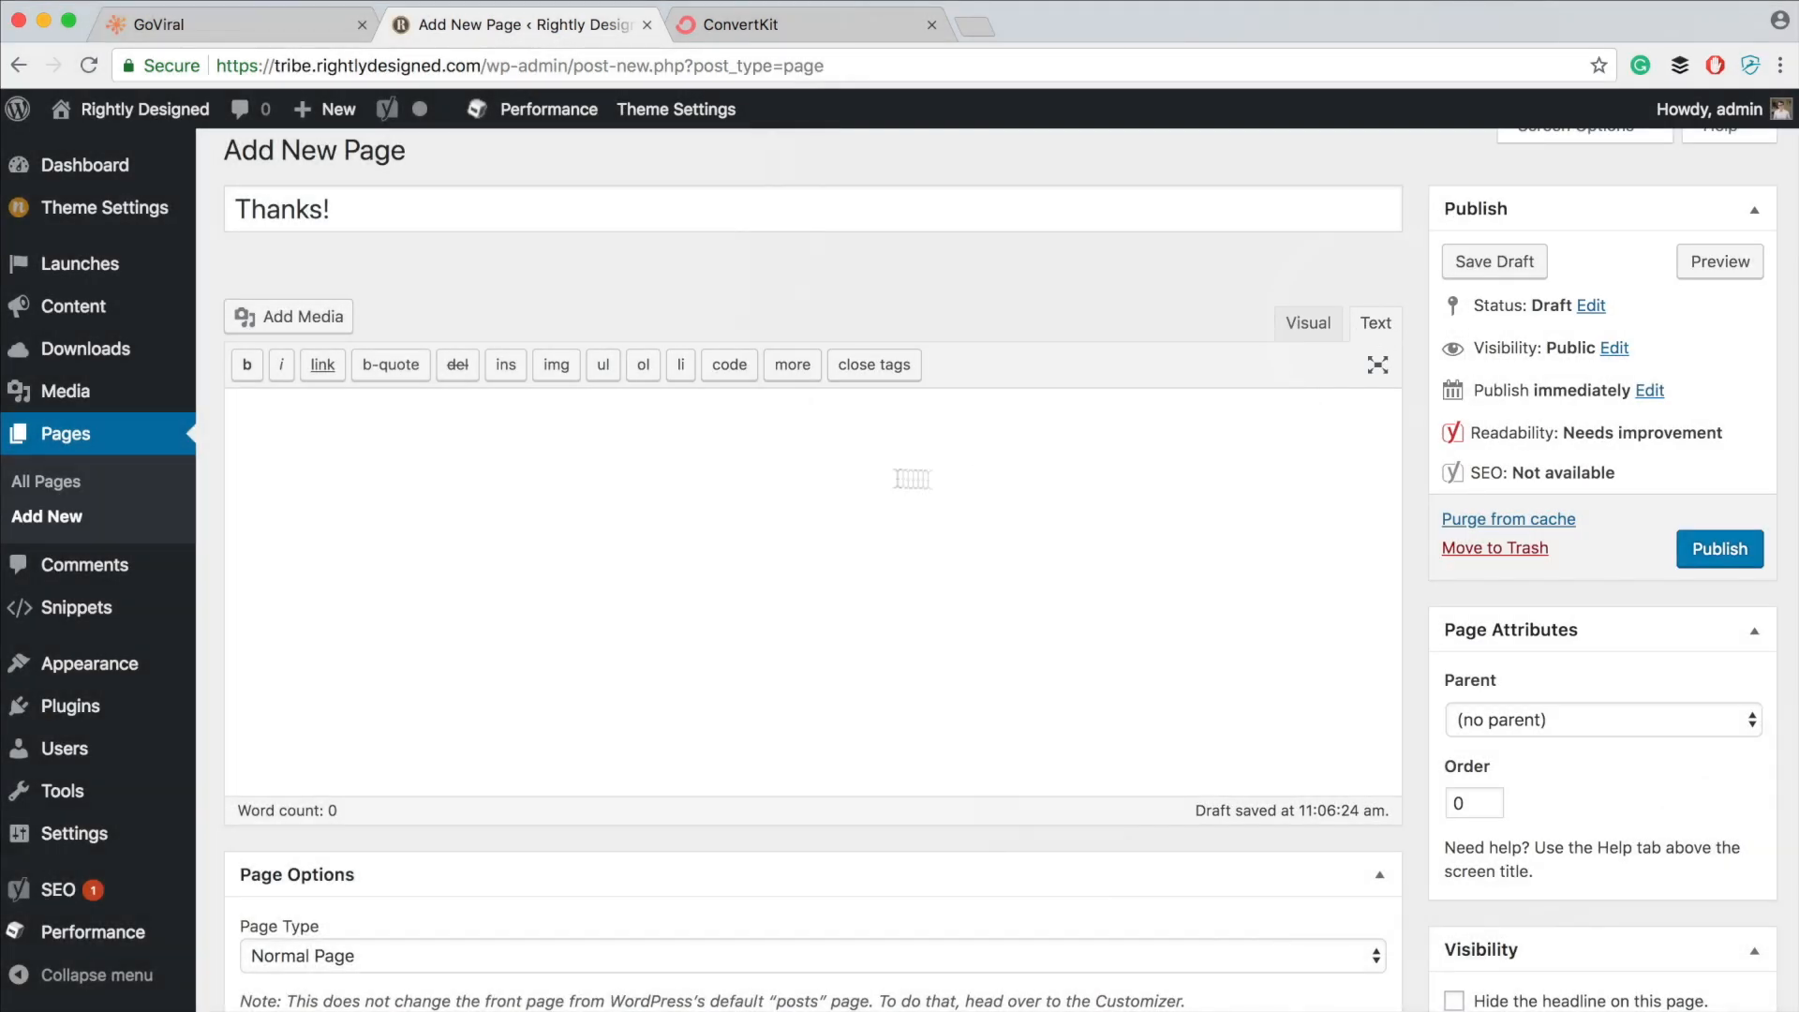
pyautogui.click(889, 469)
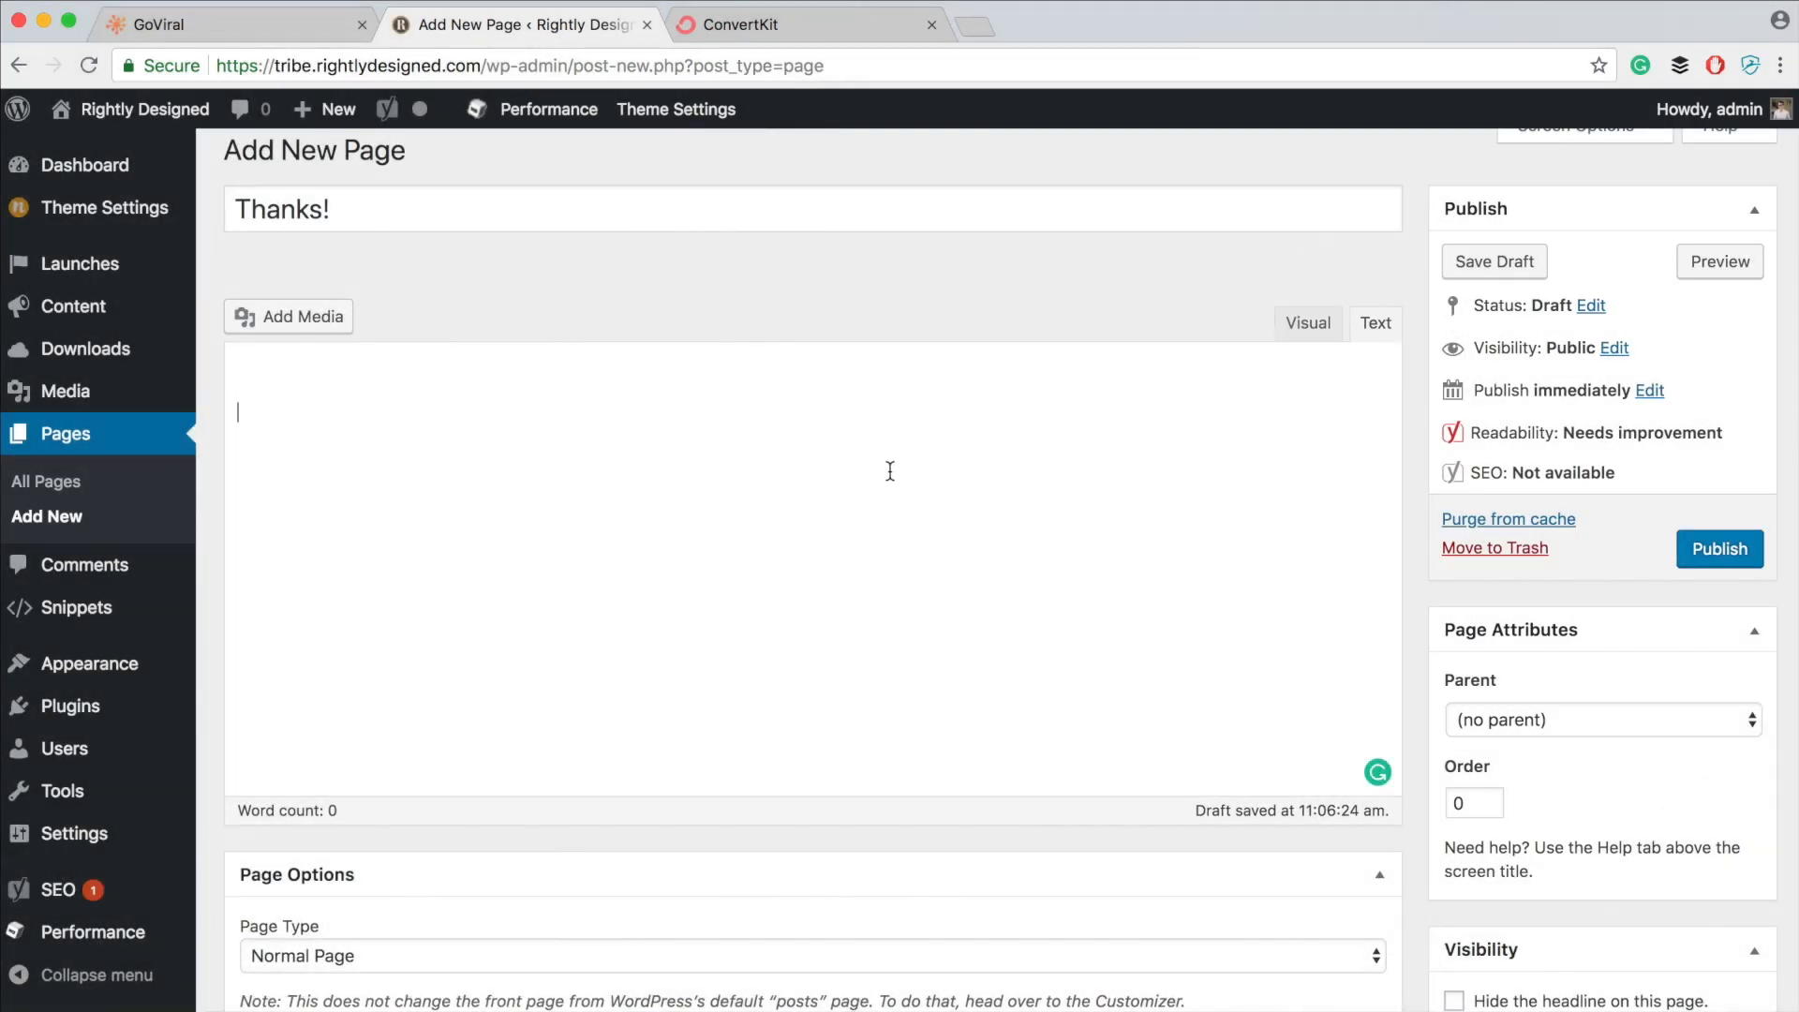
pyautogui.press('super+v')
pyautogui.click(1306, 324)
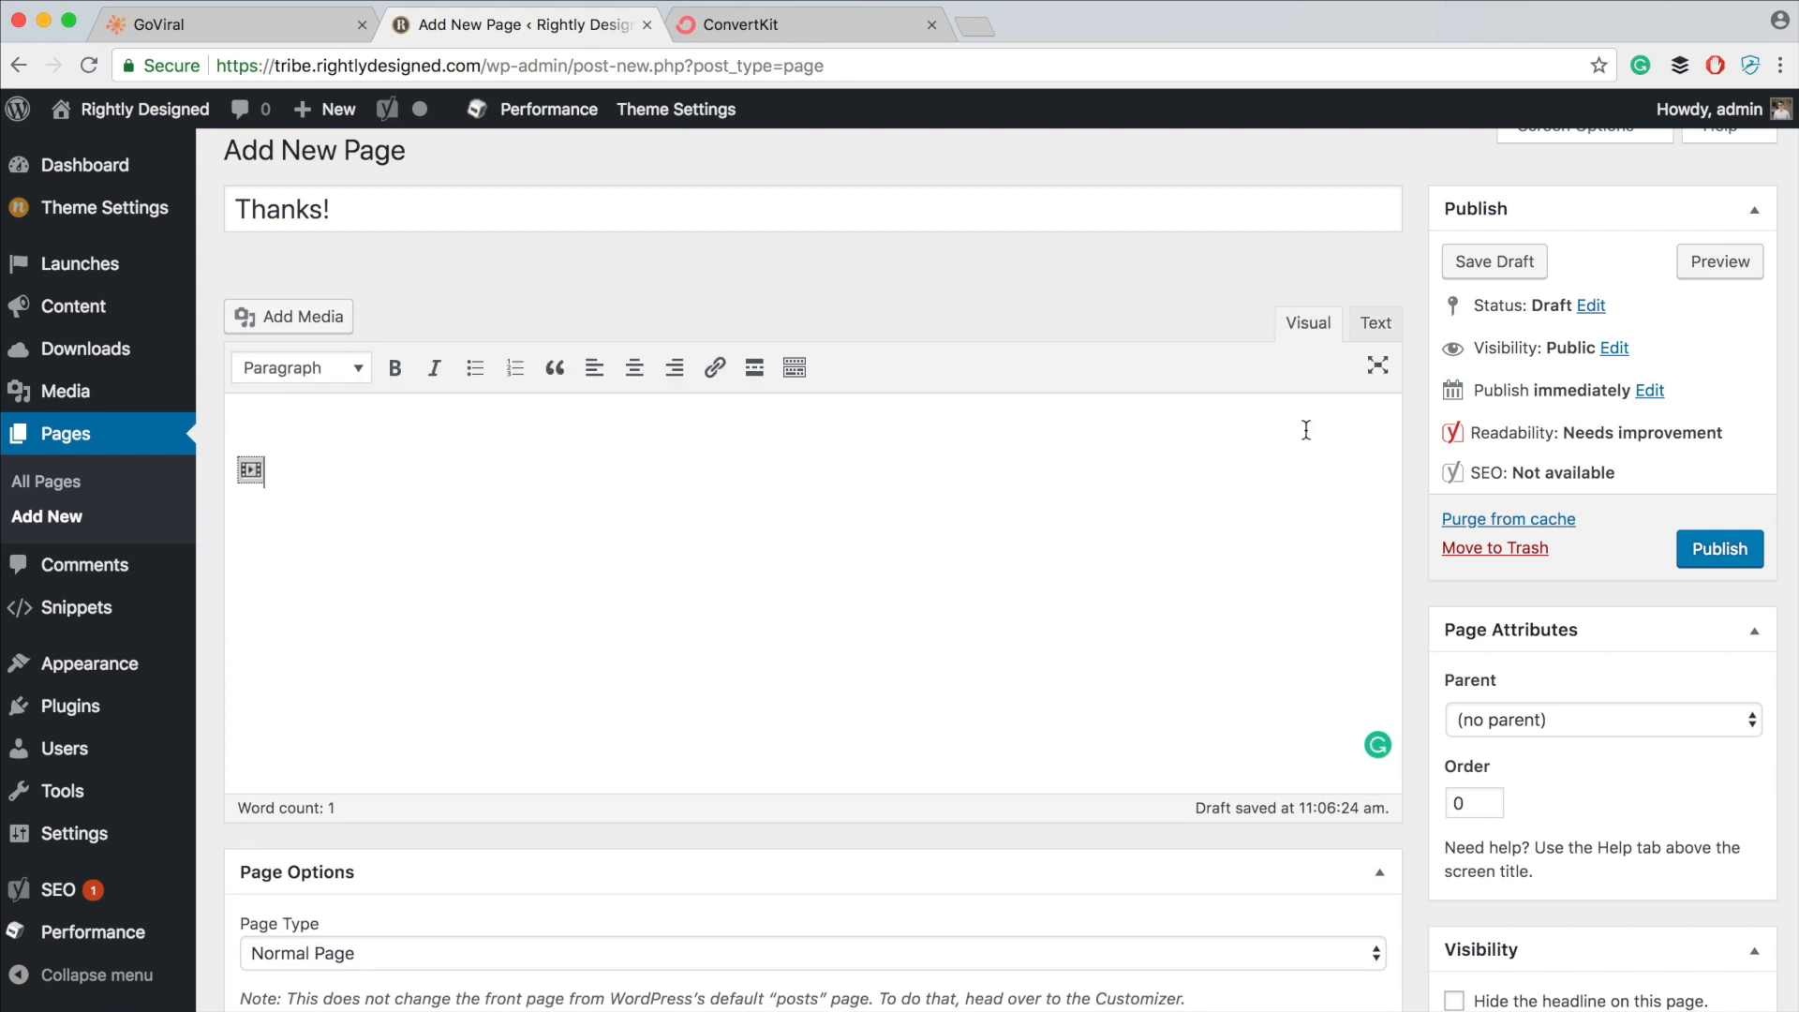
pyautogui.click(1692, 556)
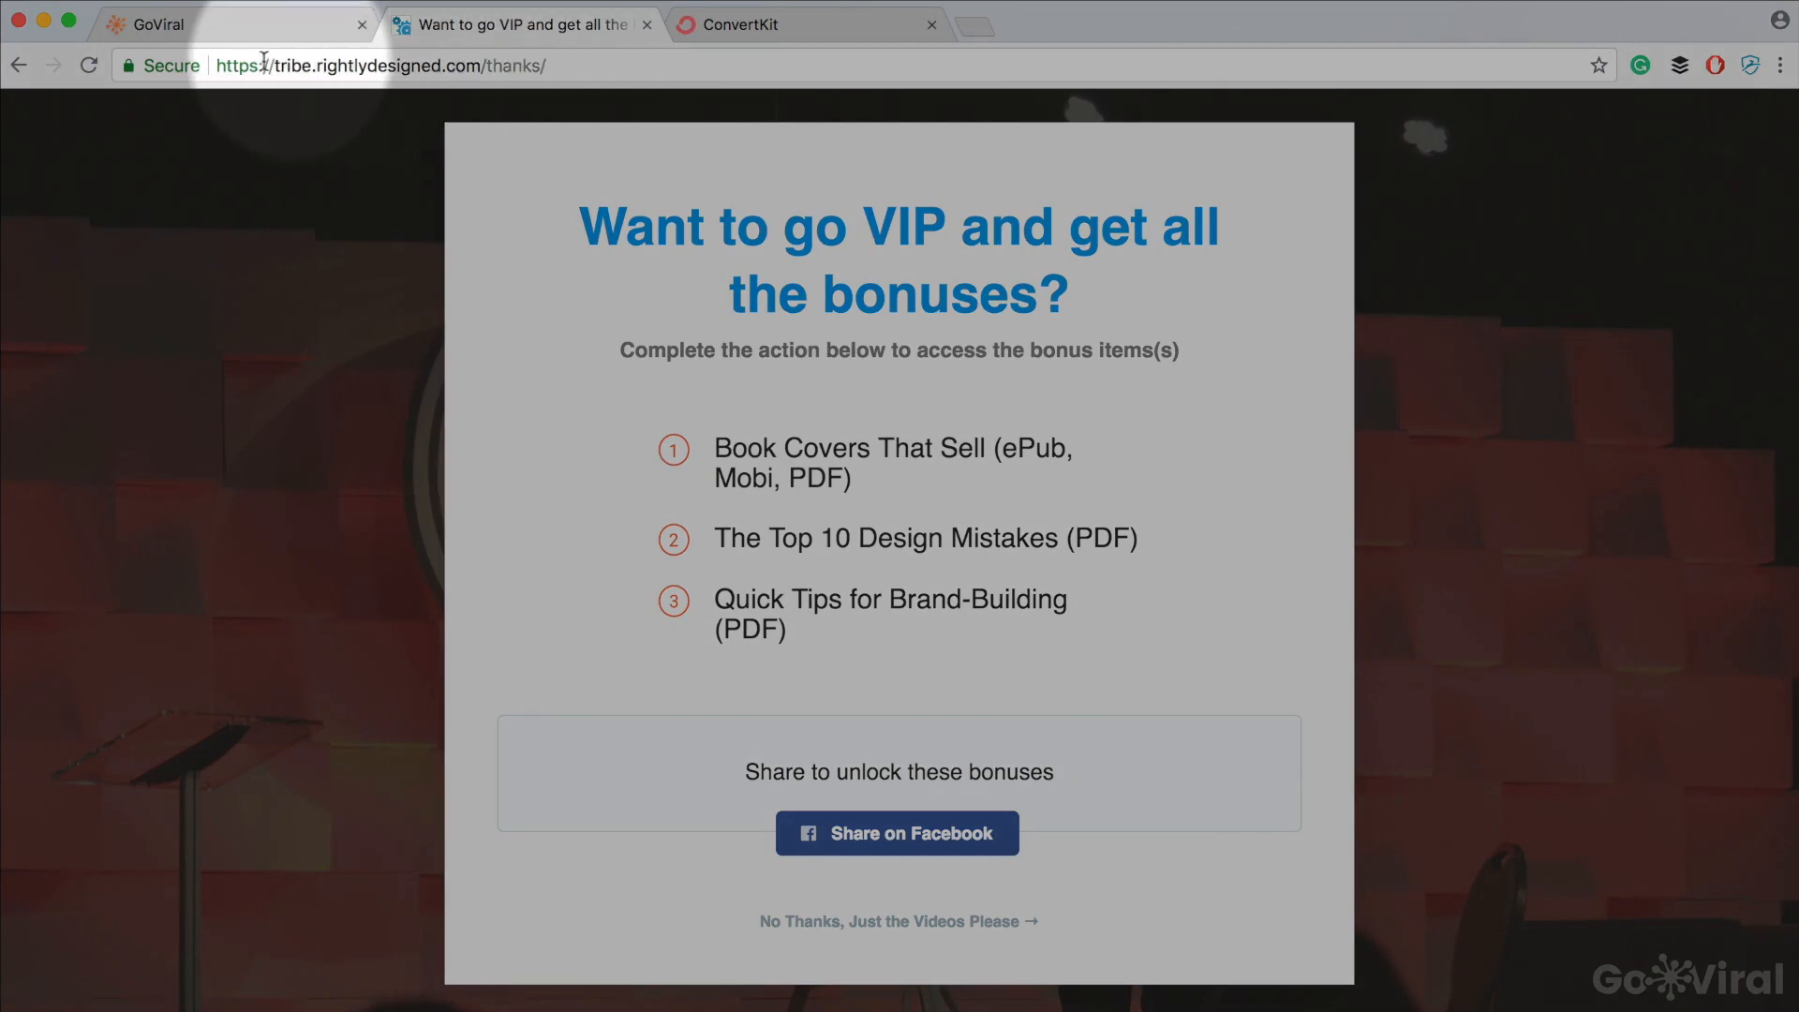
# - Check the live "Thanks!" page against the GoViral install code, then close the page and return to GoViral
pyautogui.click(823, 28)
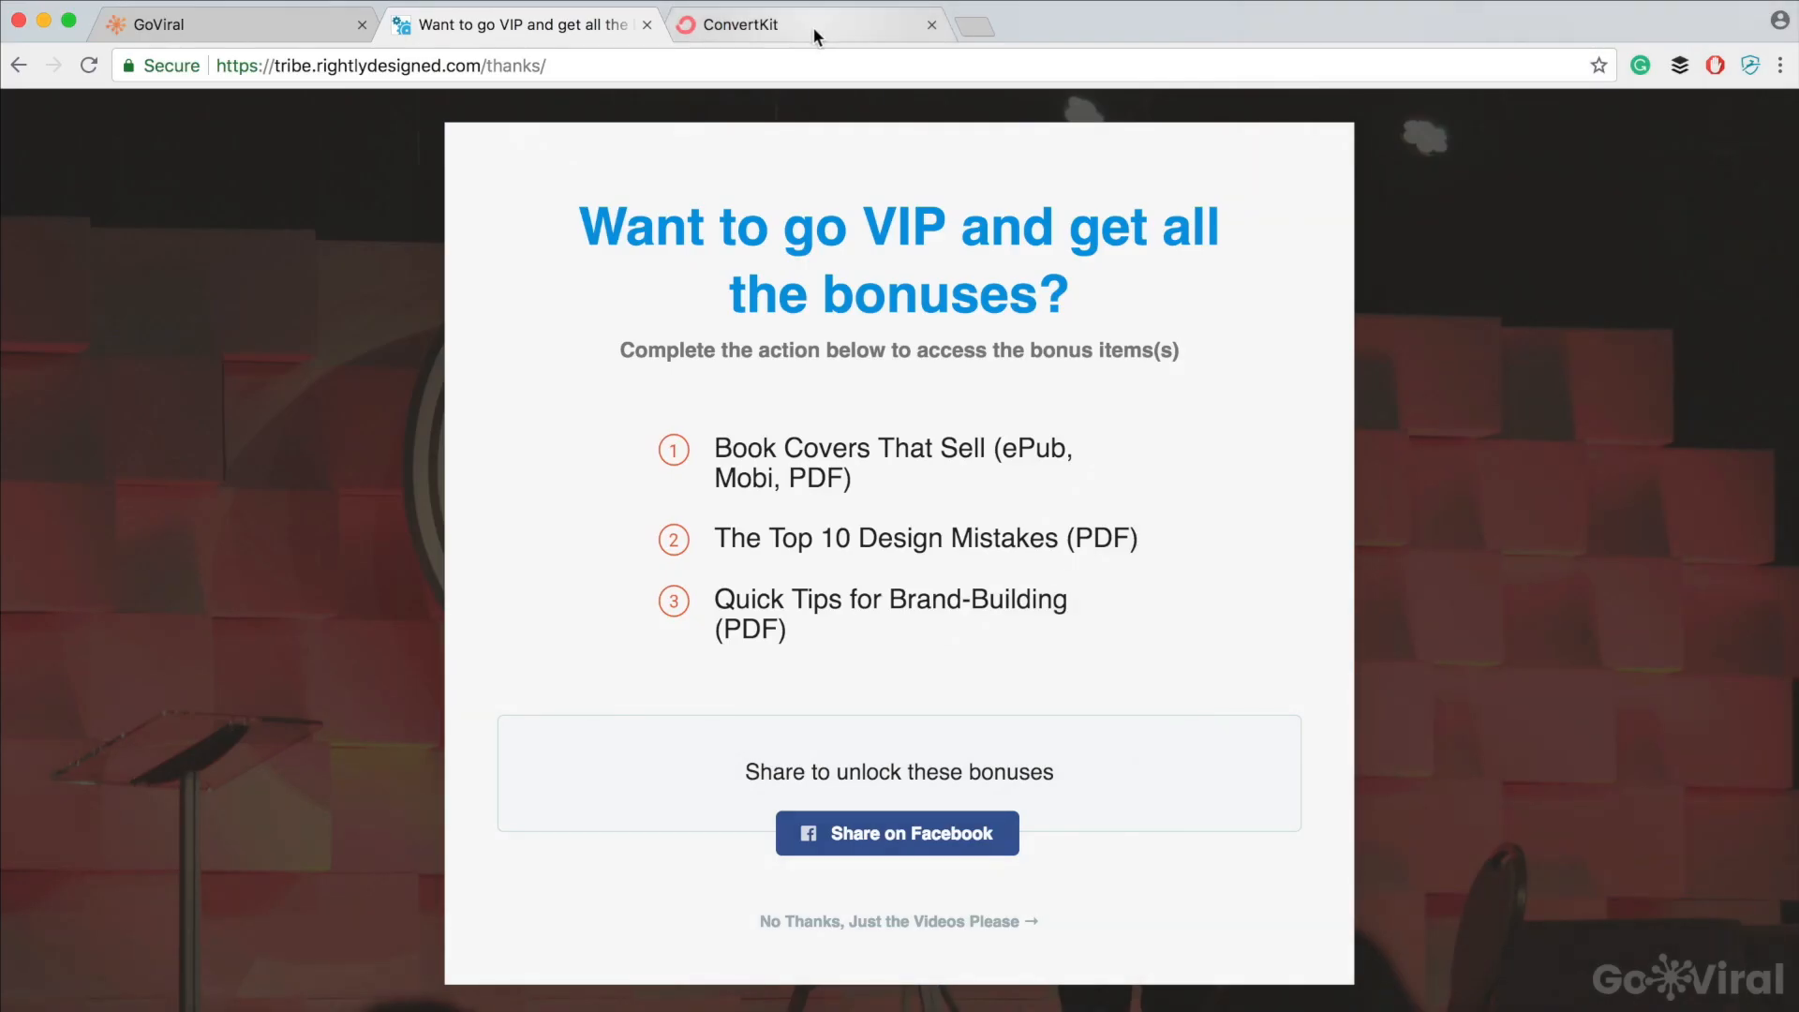
pyautogui.click(233, 28)
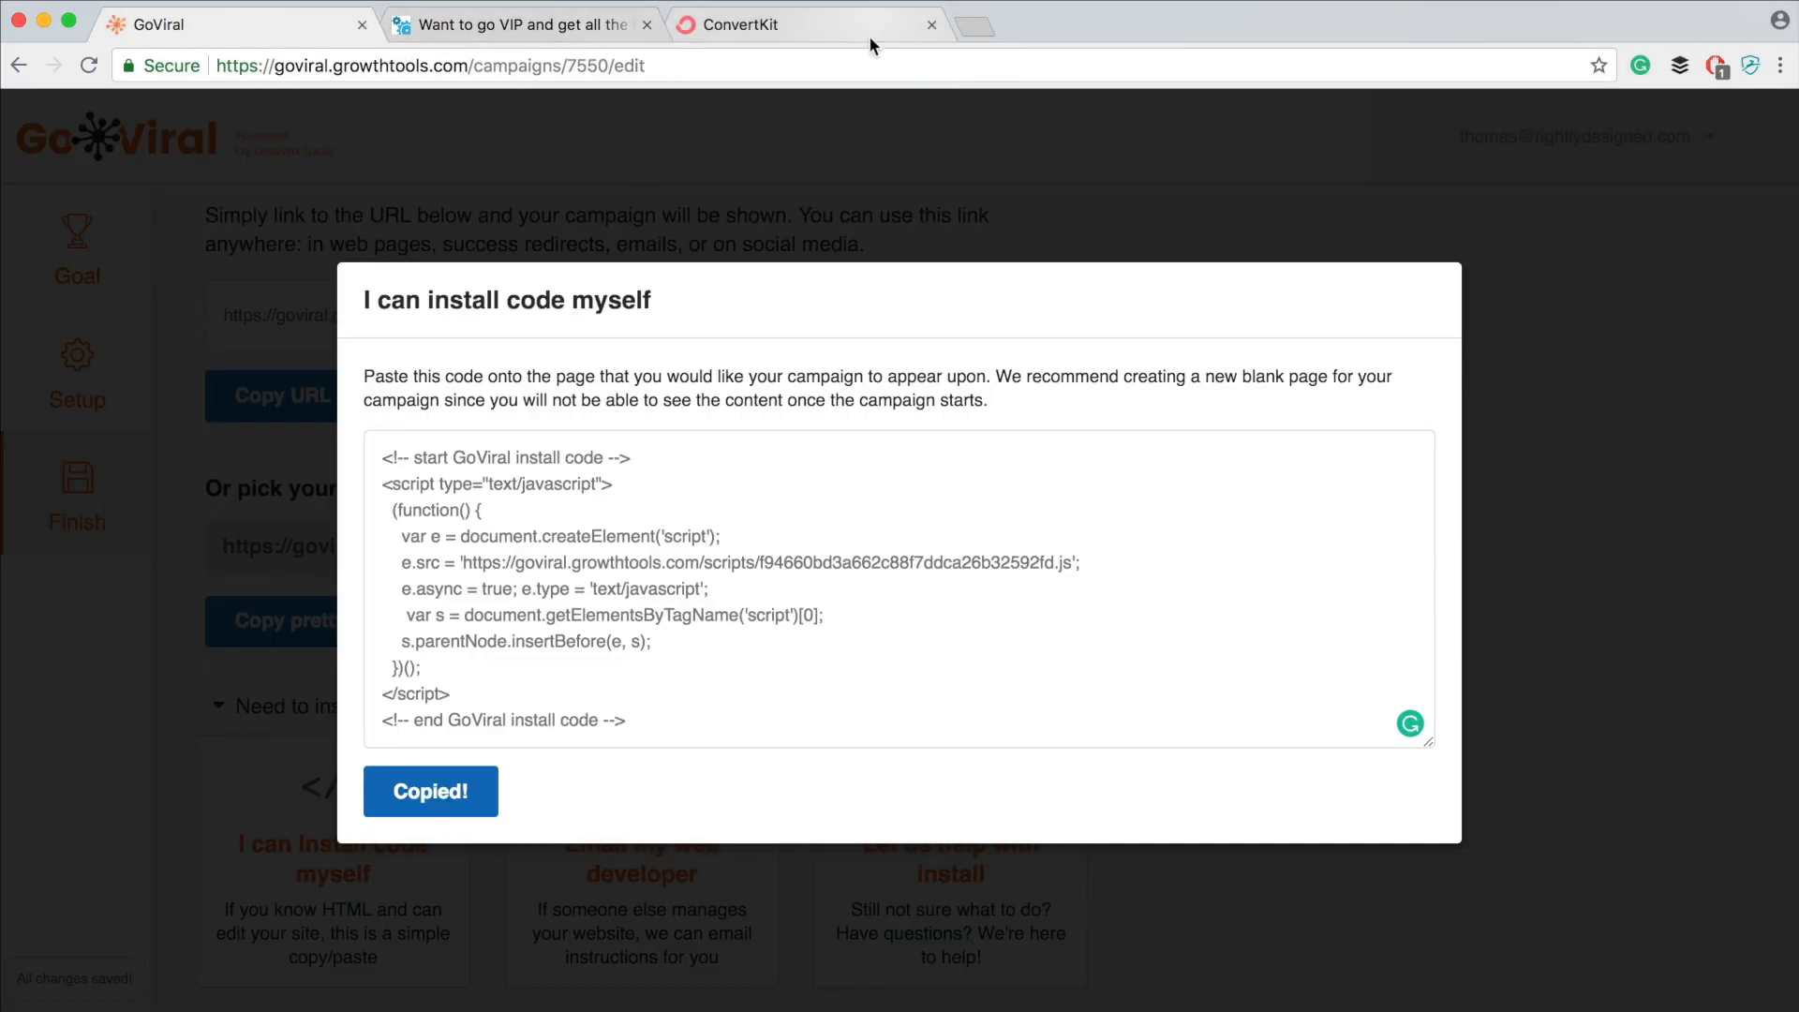
pyautogui.click(514, 30)
pyautogui.click(230, 33)
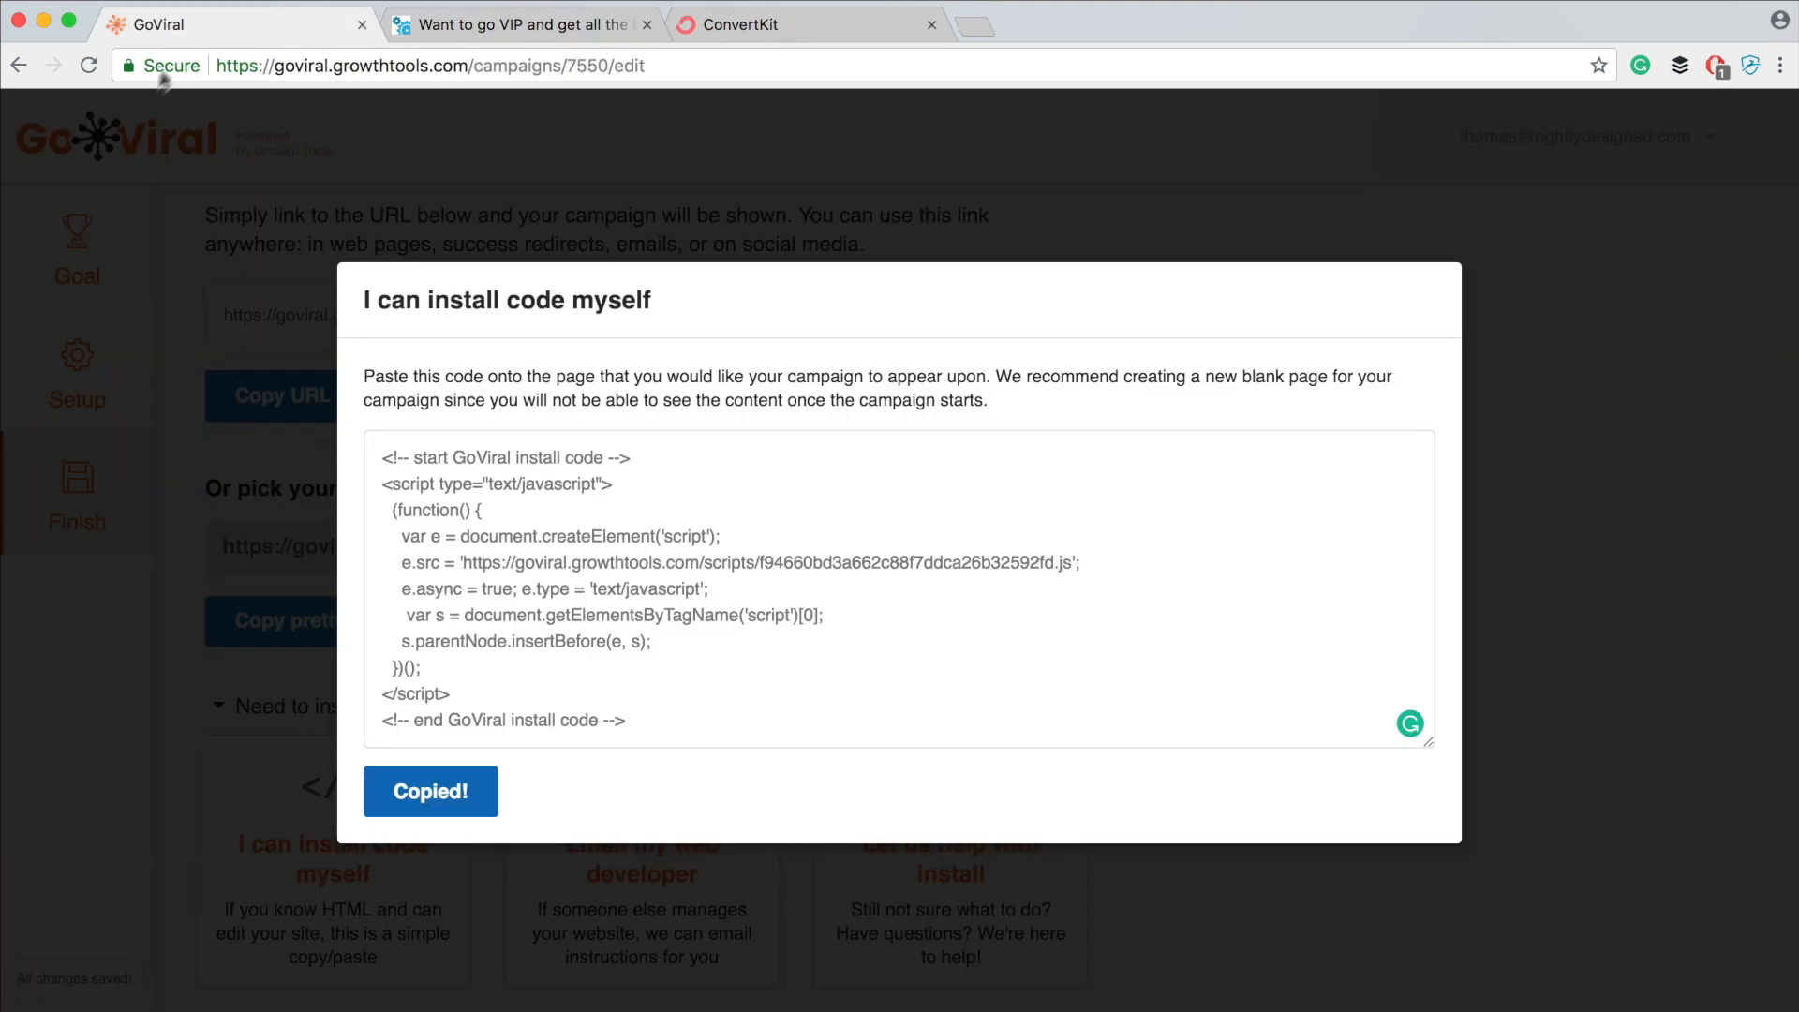
pyautogui.click(539, 28)
pyautogui.click(641, 67)
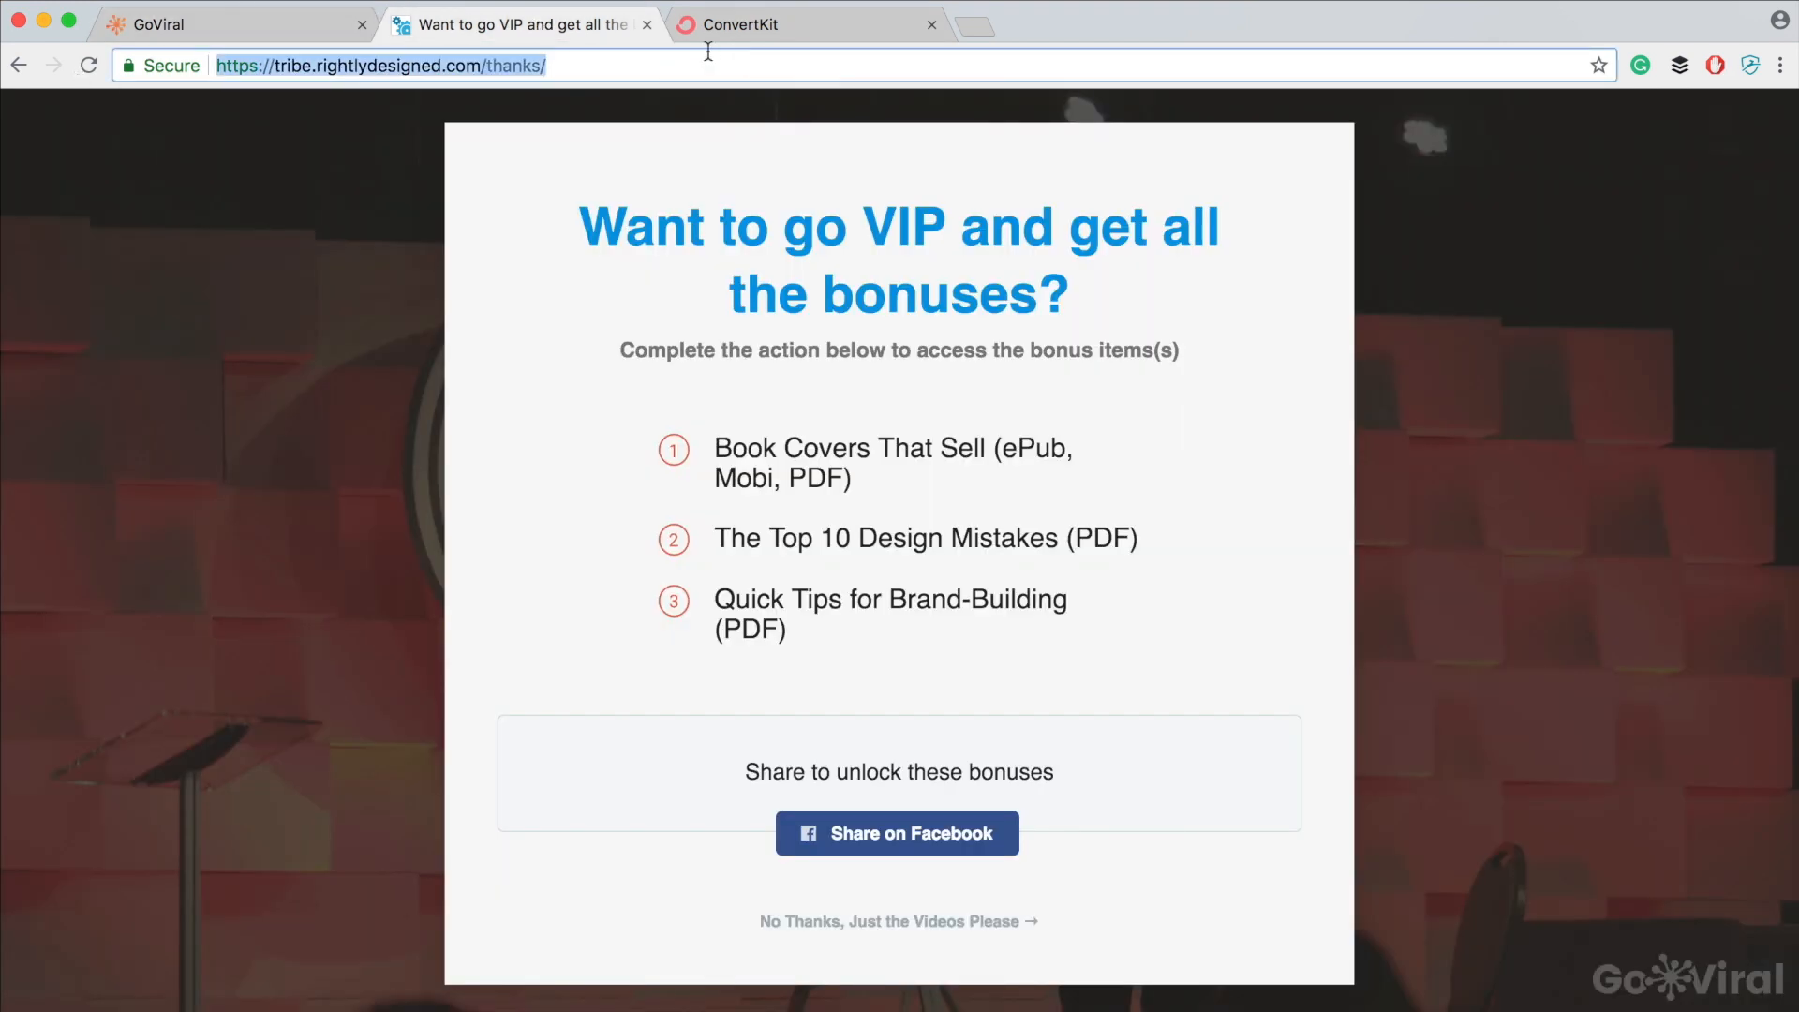
pyautogui.click(647, 25)
pyautogui.click(343, 34)
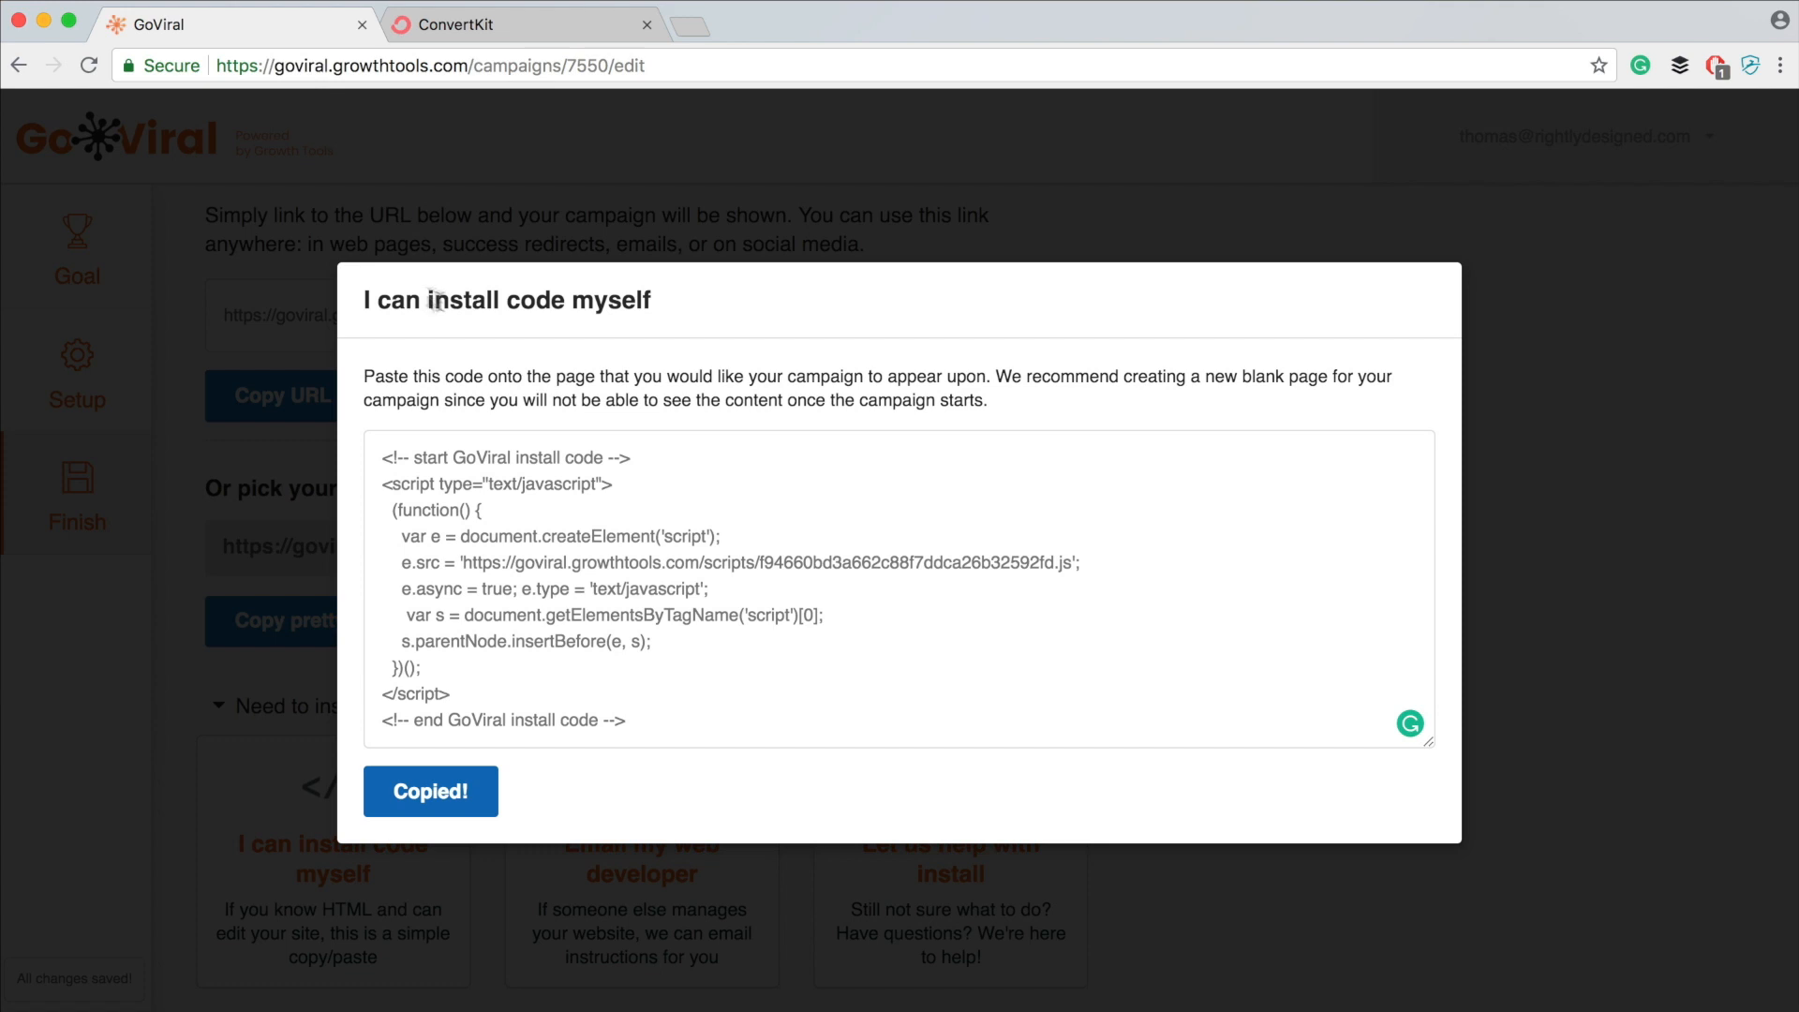
pyautogui.click(690, 26)
pyautogui.write('tri')
pyautogui.press('Return')
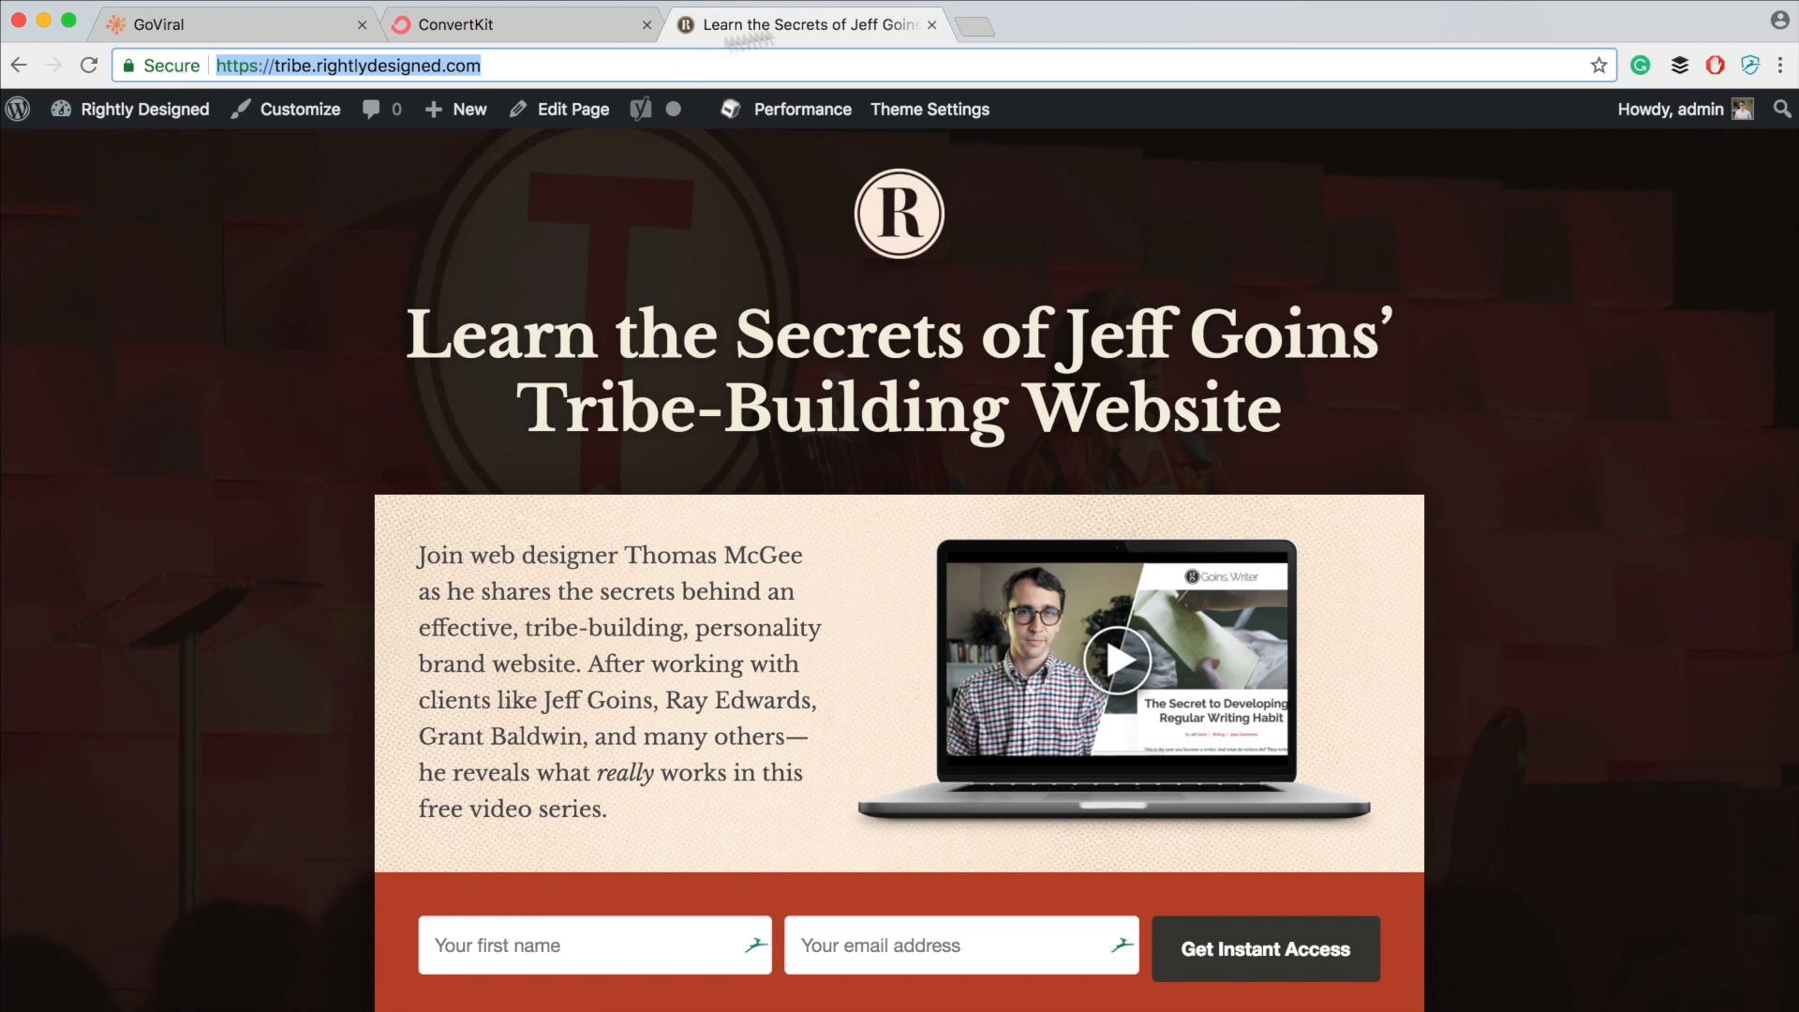
pyautogui.click(931, 25)
pyautogui.press('super+shift+n')
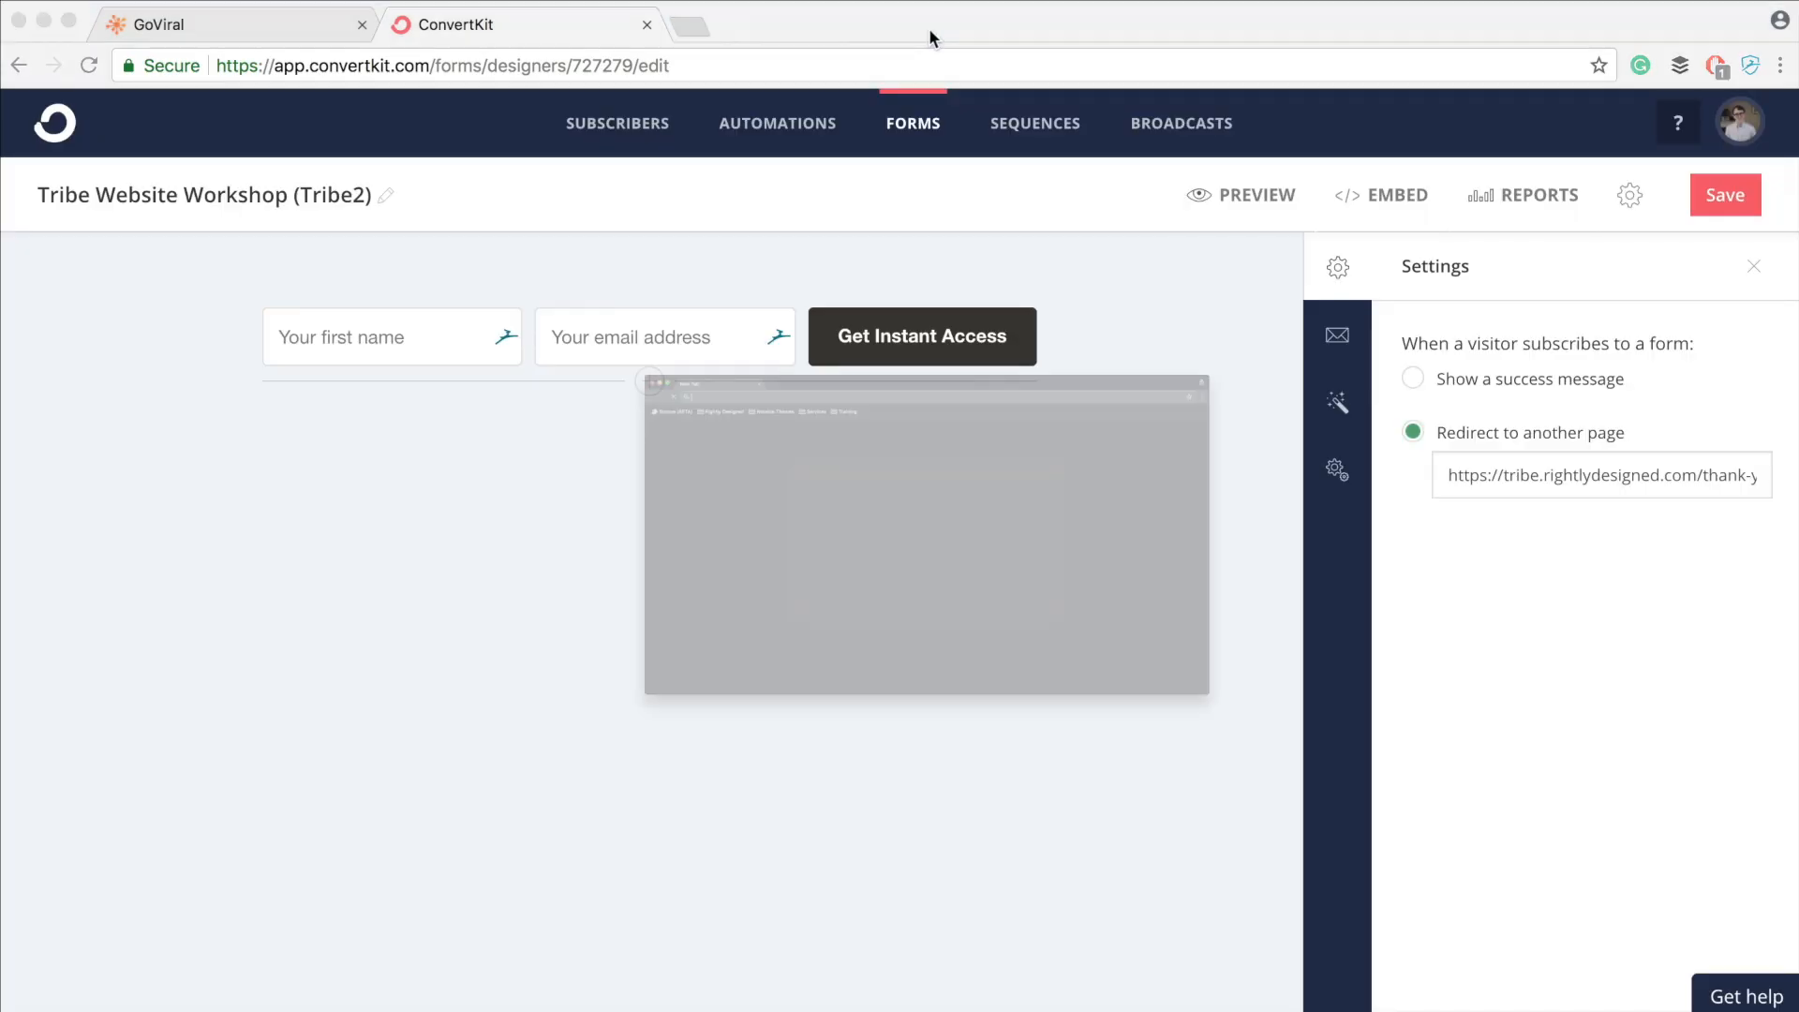
pyautogui.write('https://tribe.rightlydesigned.com/')
pyautogui.press('Return')
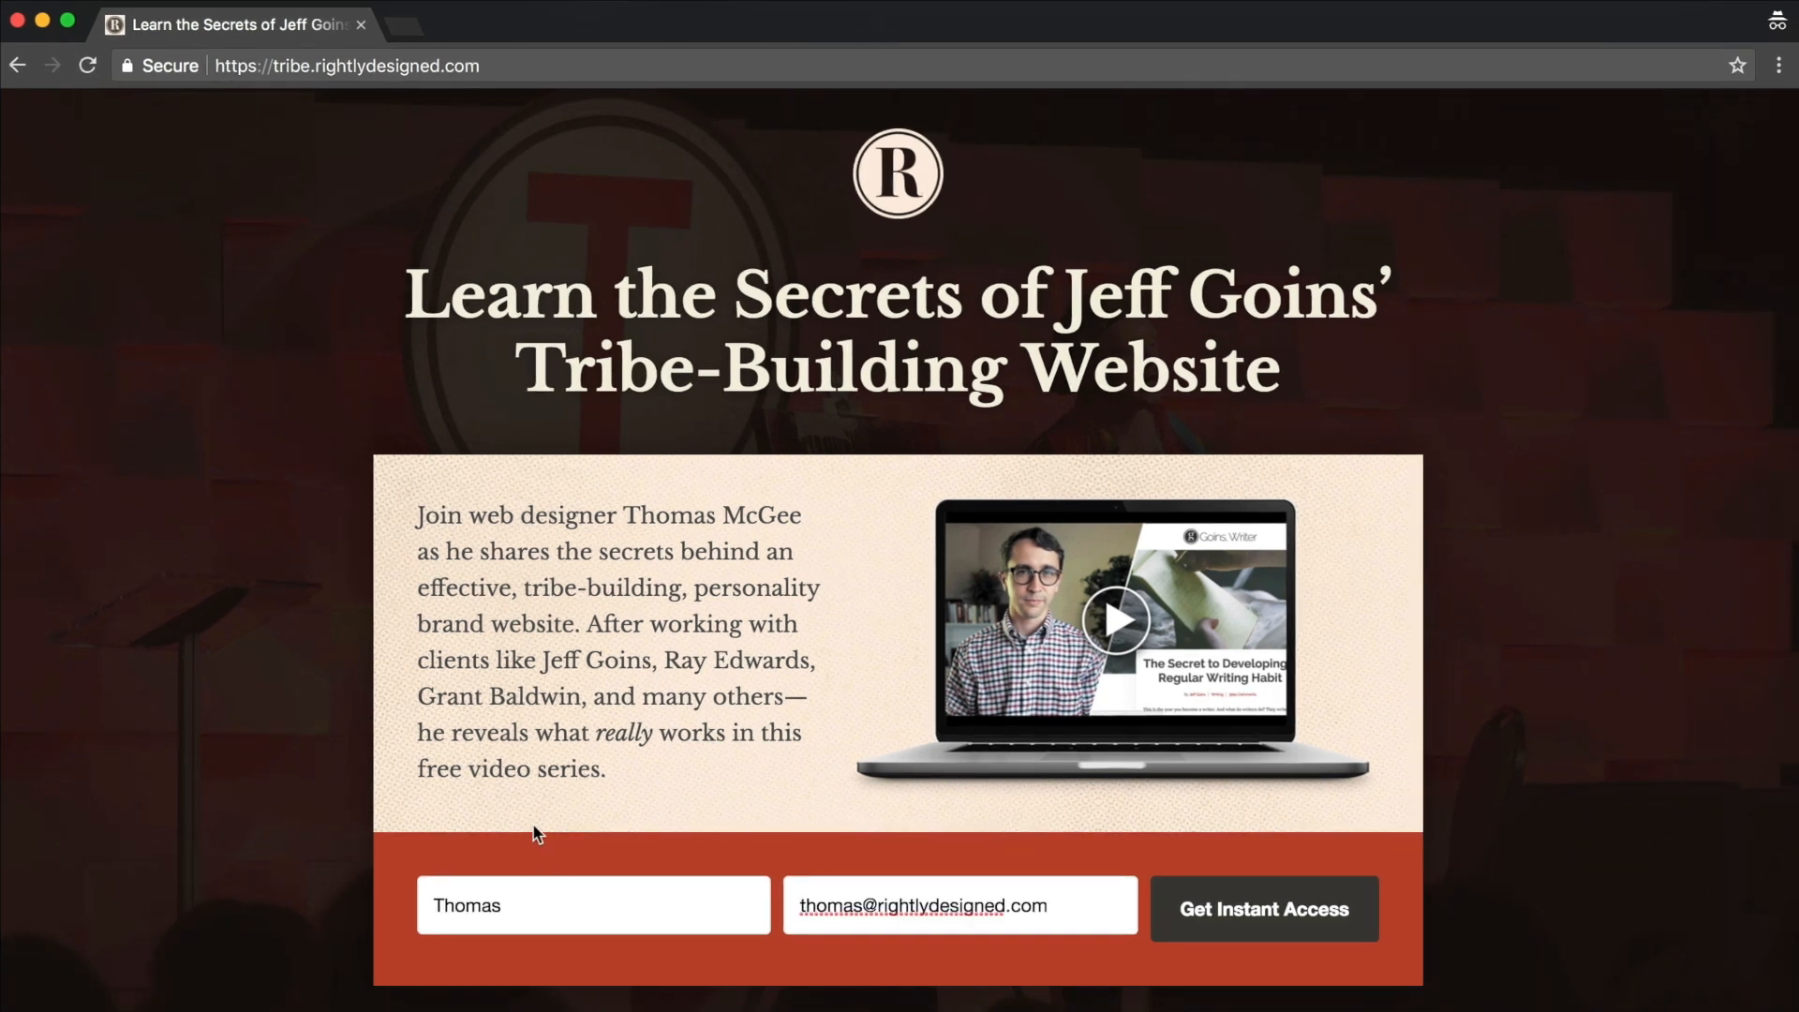
# - Submit the sign-up form with the visitor's first name and email, then start the Facebook share and close its login page
pyautogui.click(1272, 917)
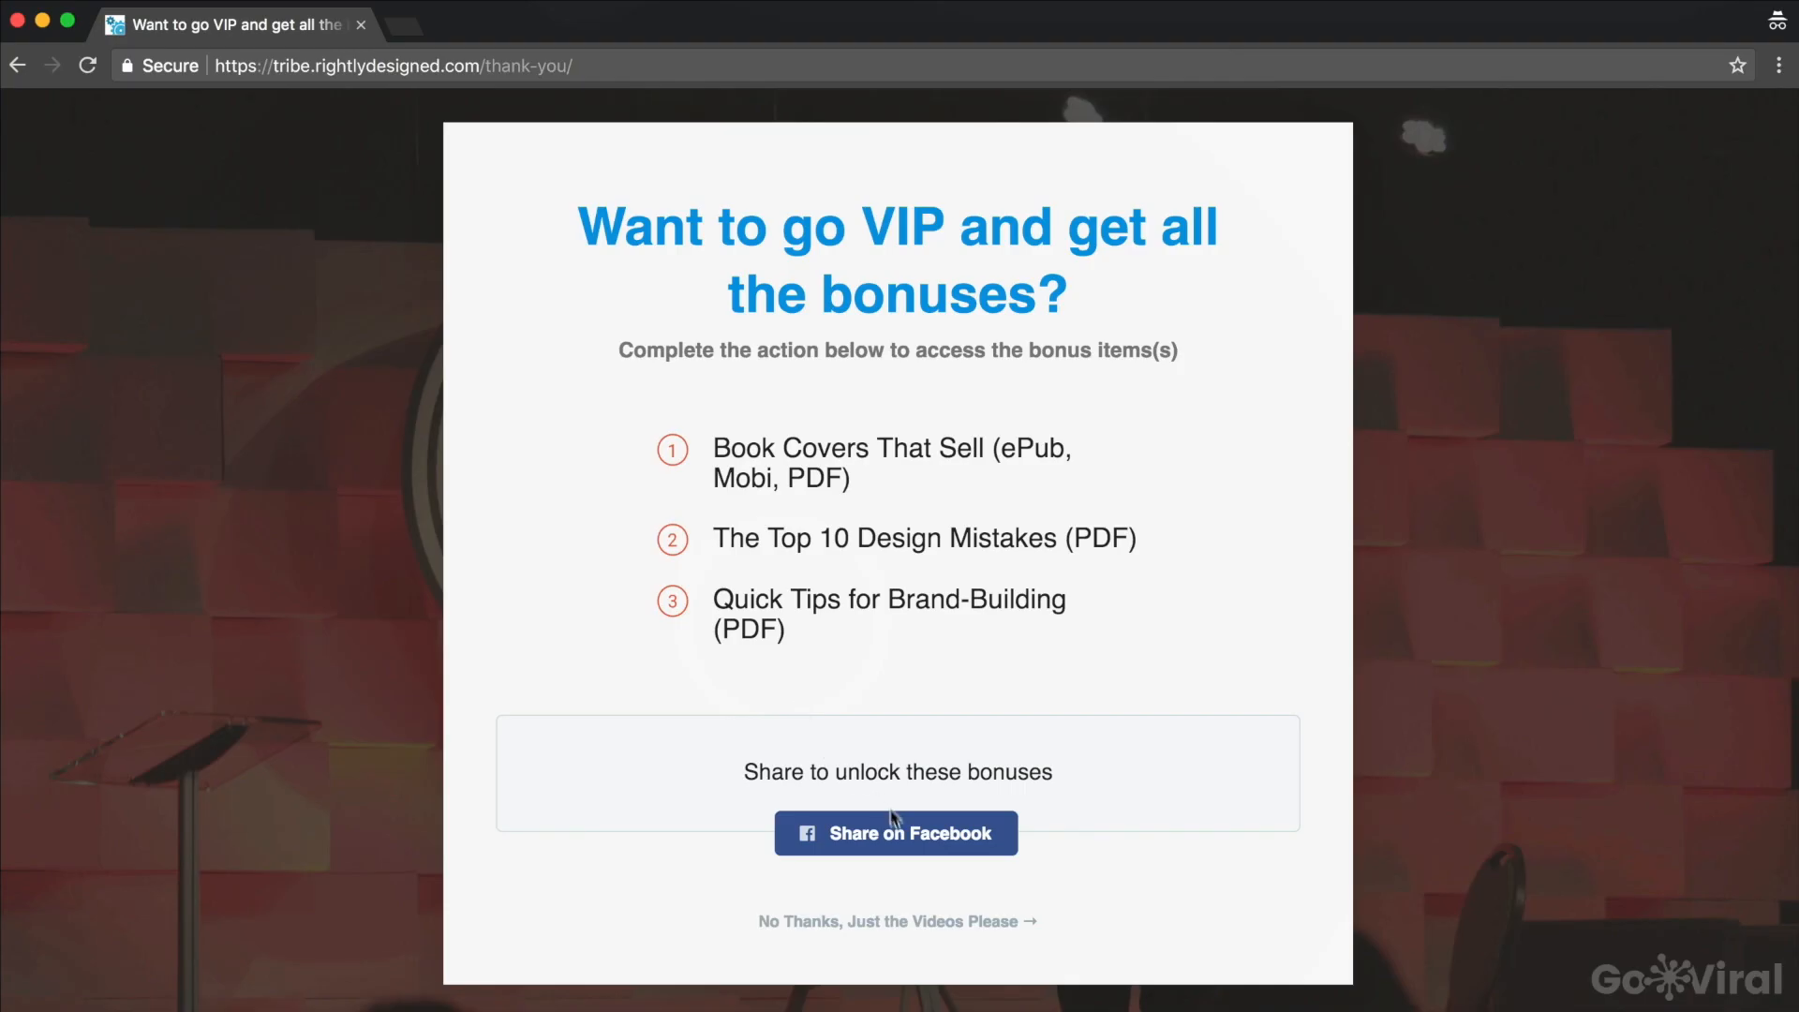
pyautogui.click(892, 818)
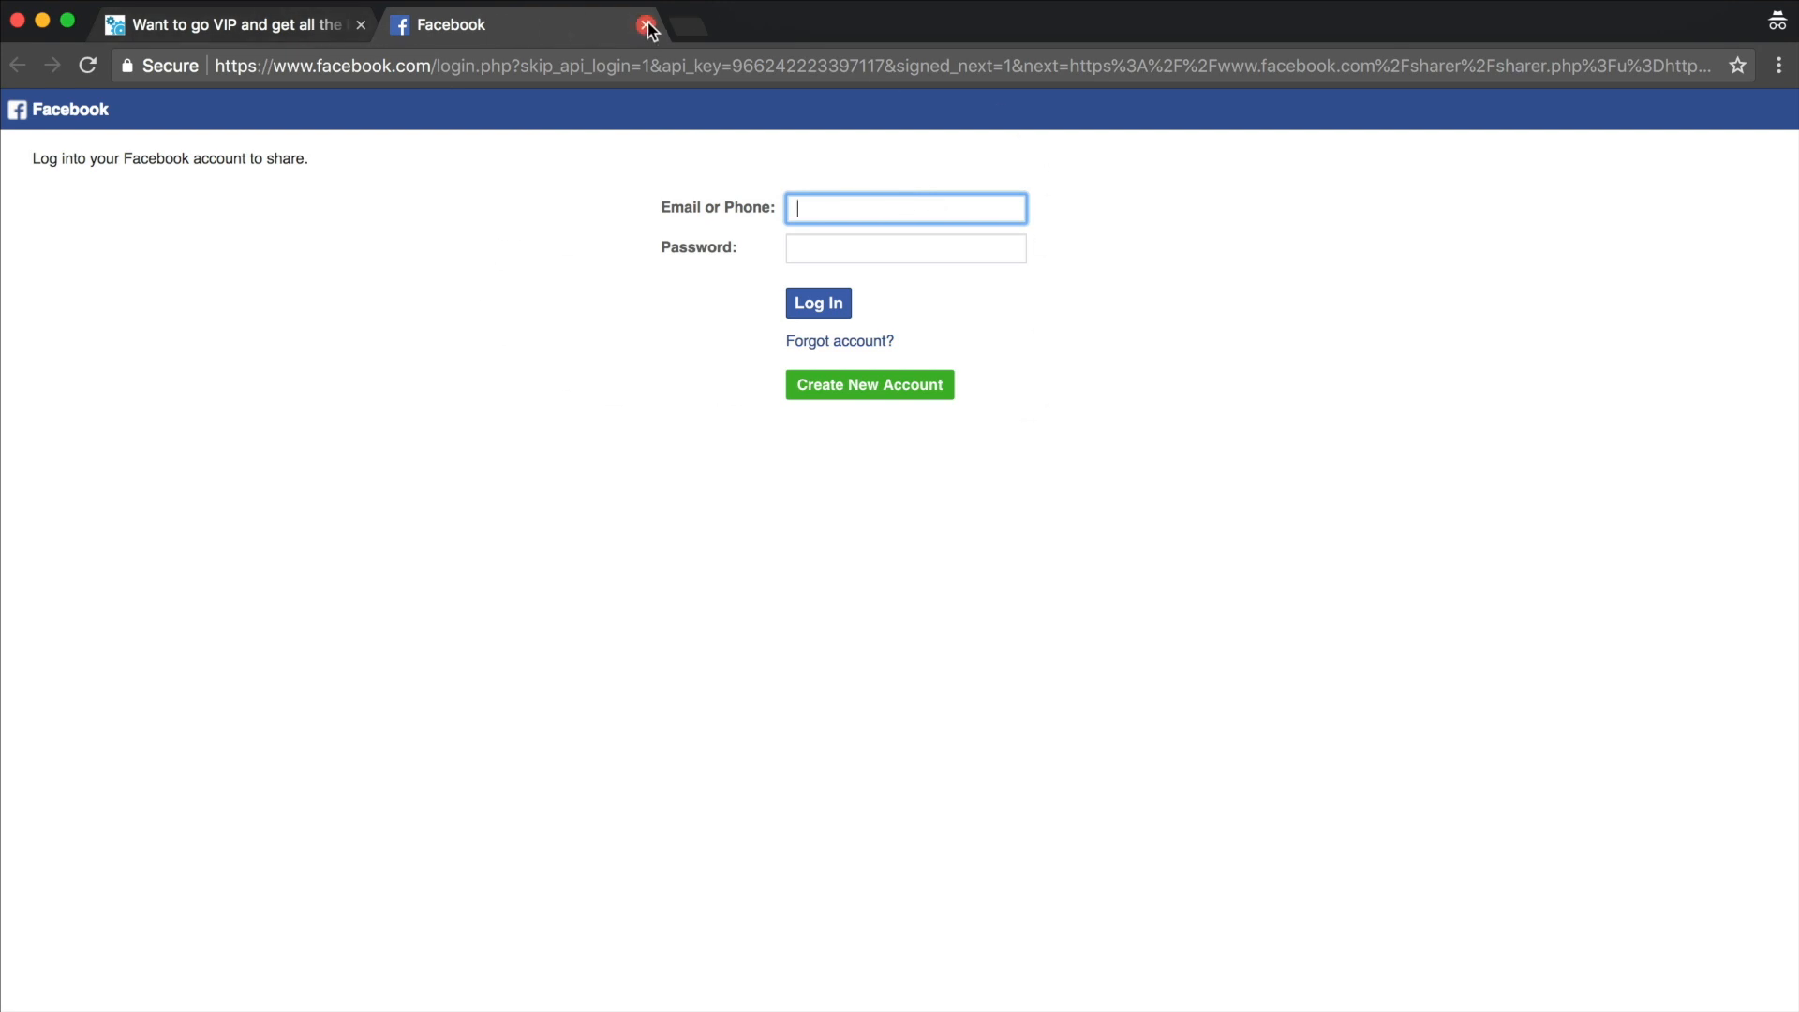
pyautogui.click(647, 26)
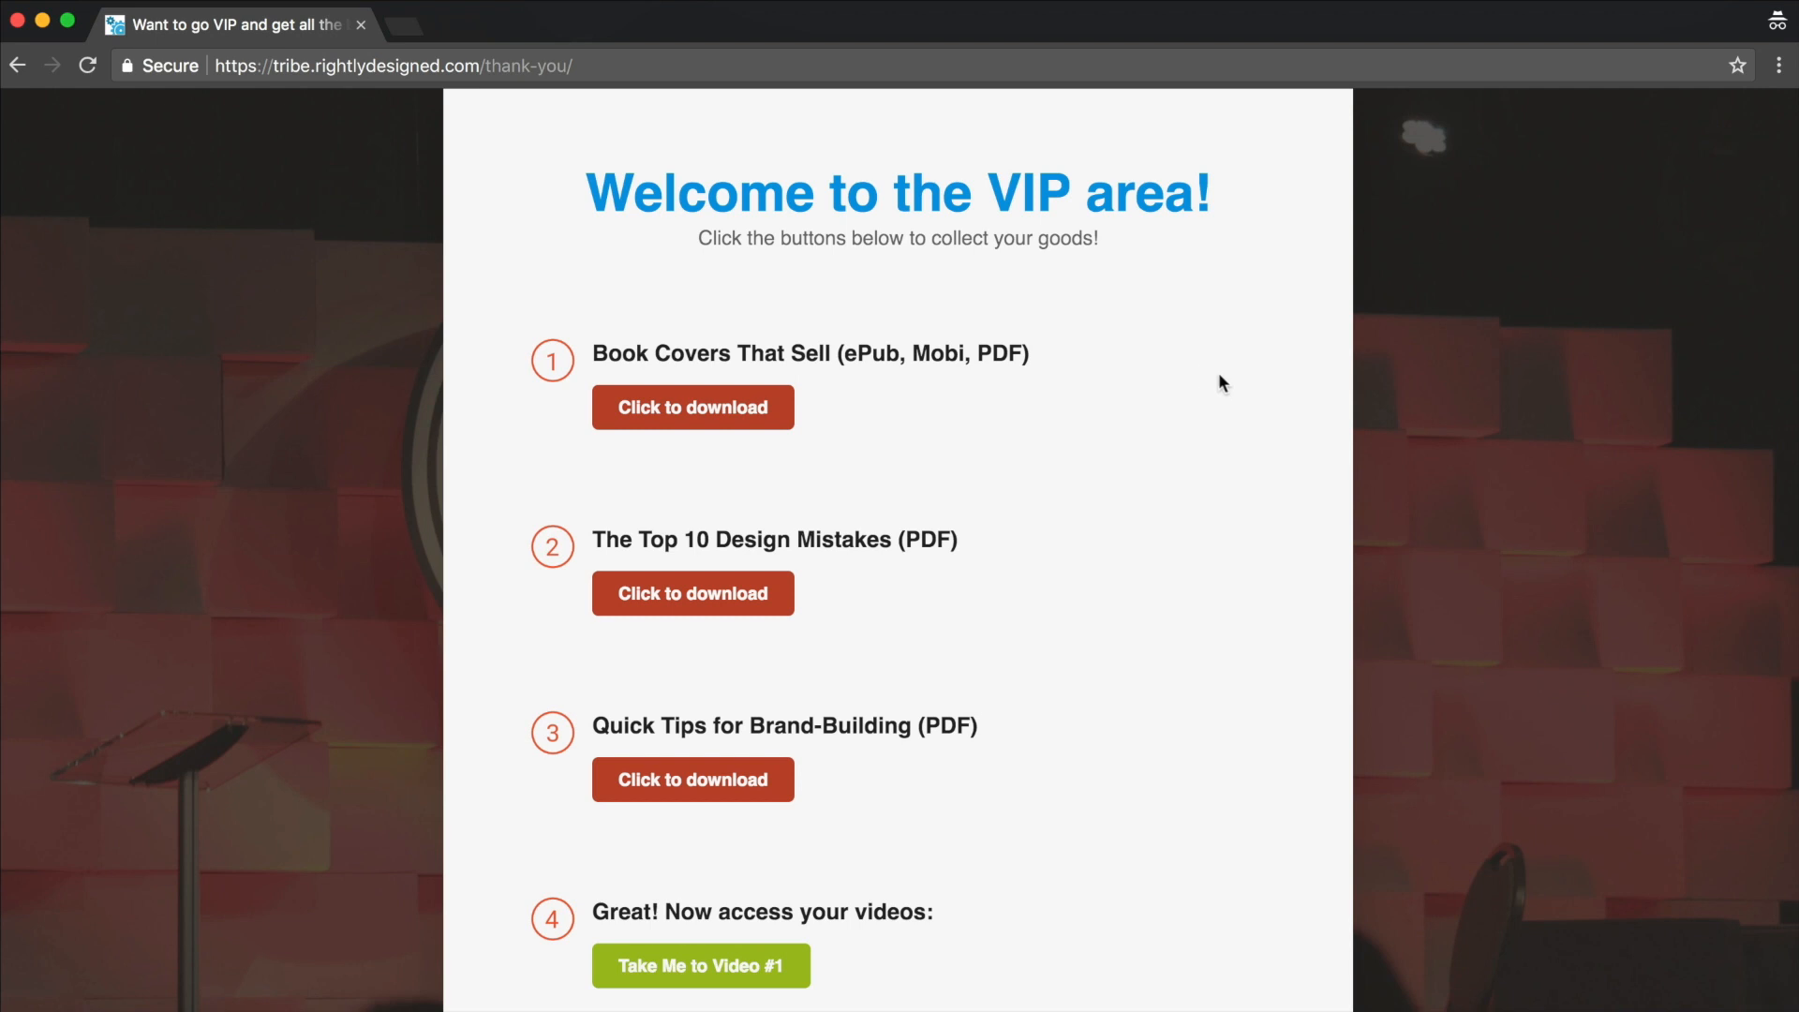
# - Review the unlocked VIP area and download the "Book Covers That Sell (ePub, Mobi, PDF)" bonus
pyautogui.scroll(-3, 1203, 367)
pyautogui.scroll(3, 1203, 368)
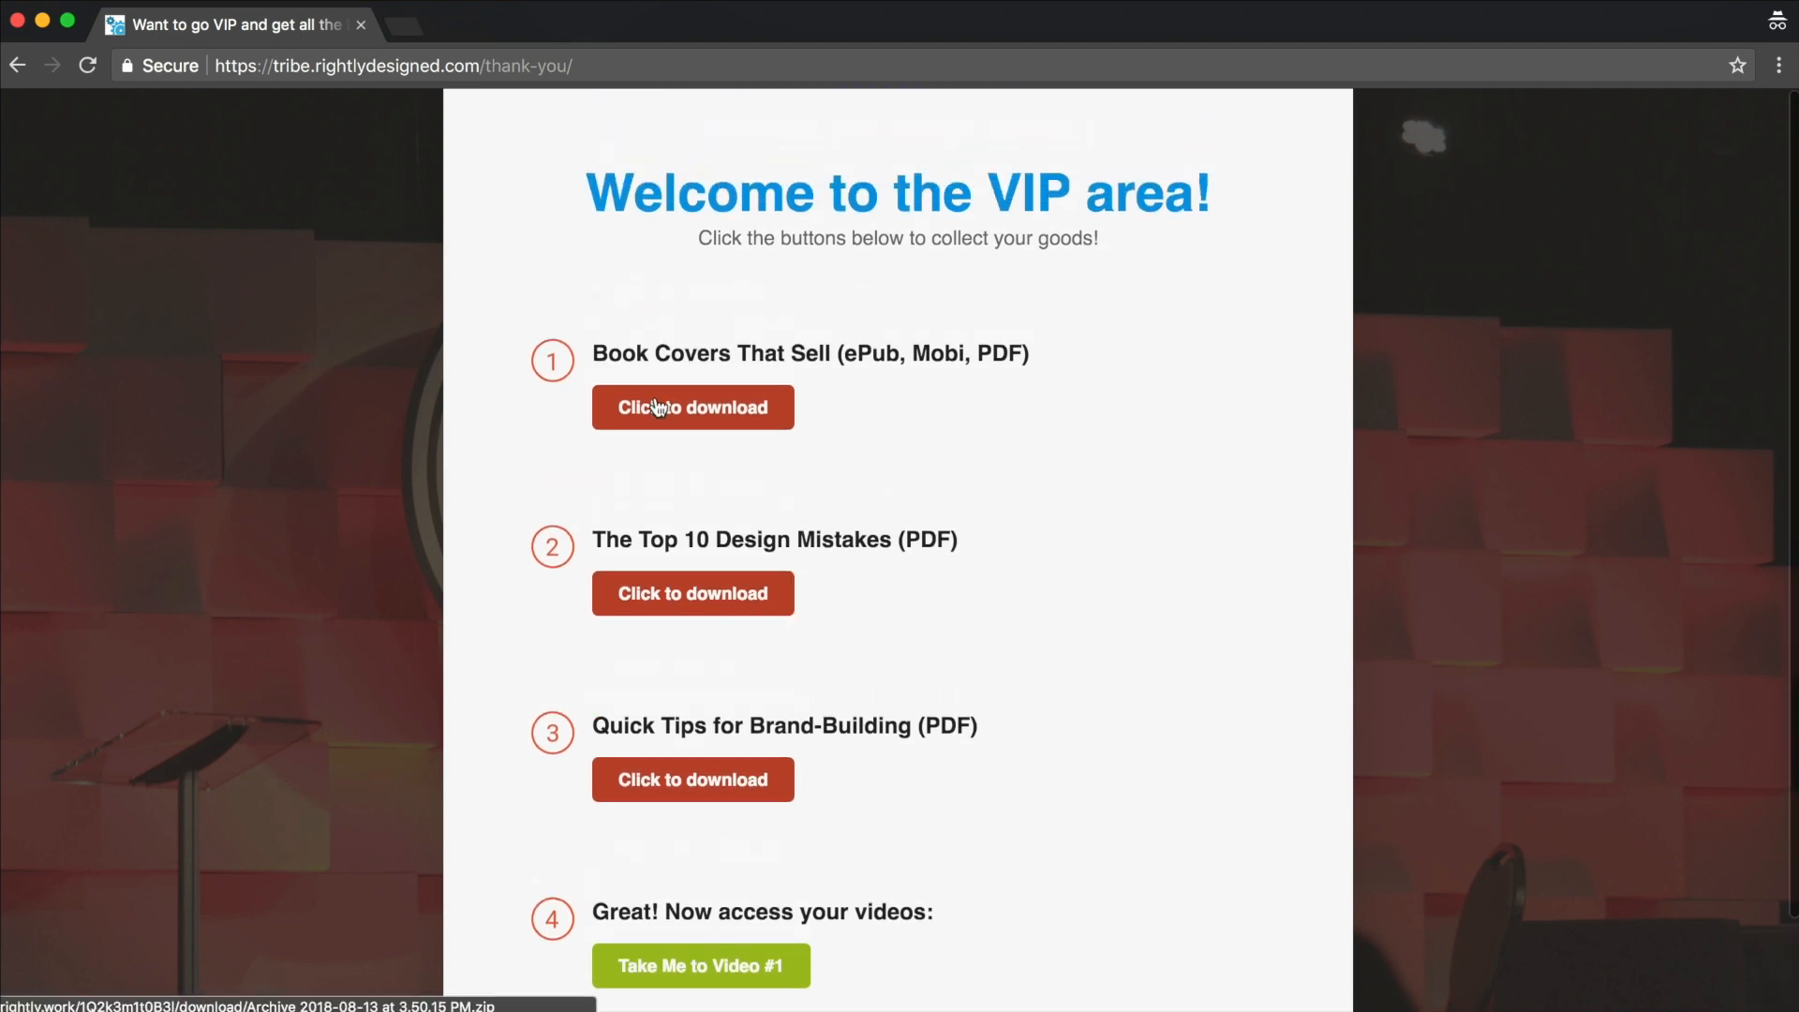
pyautogui.click(678, 419)
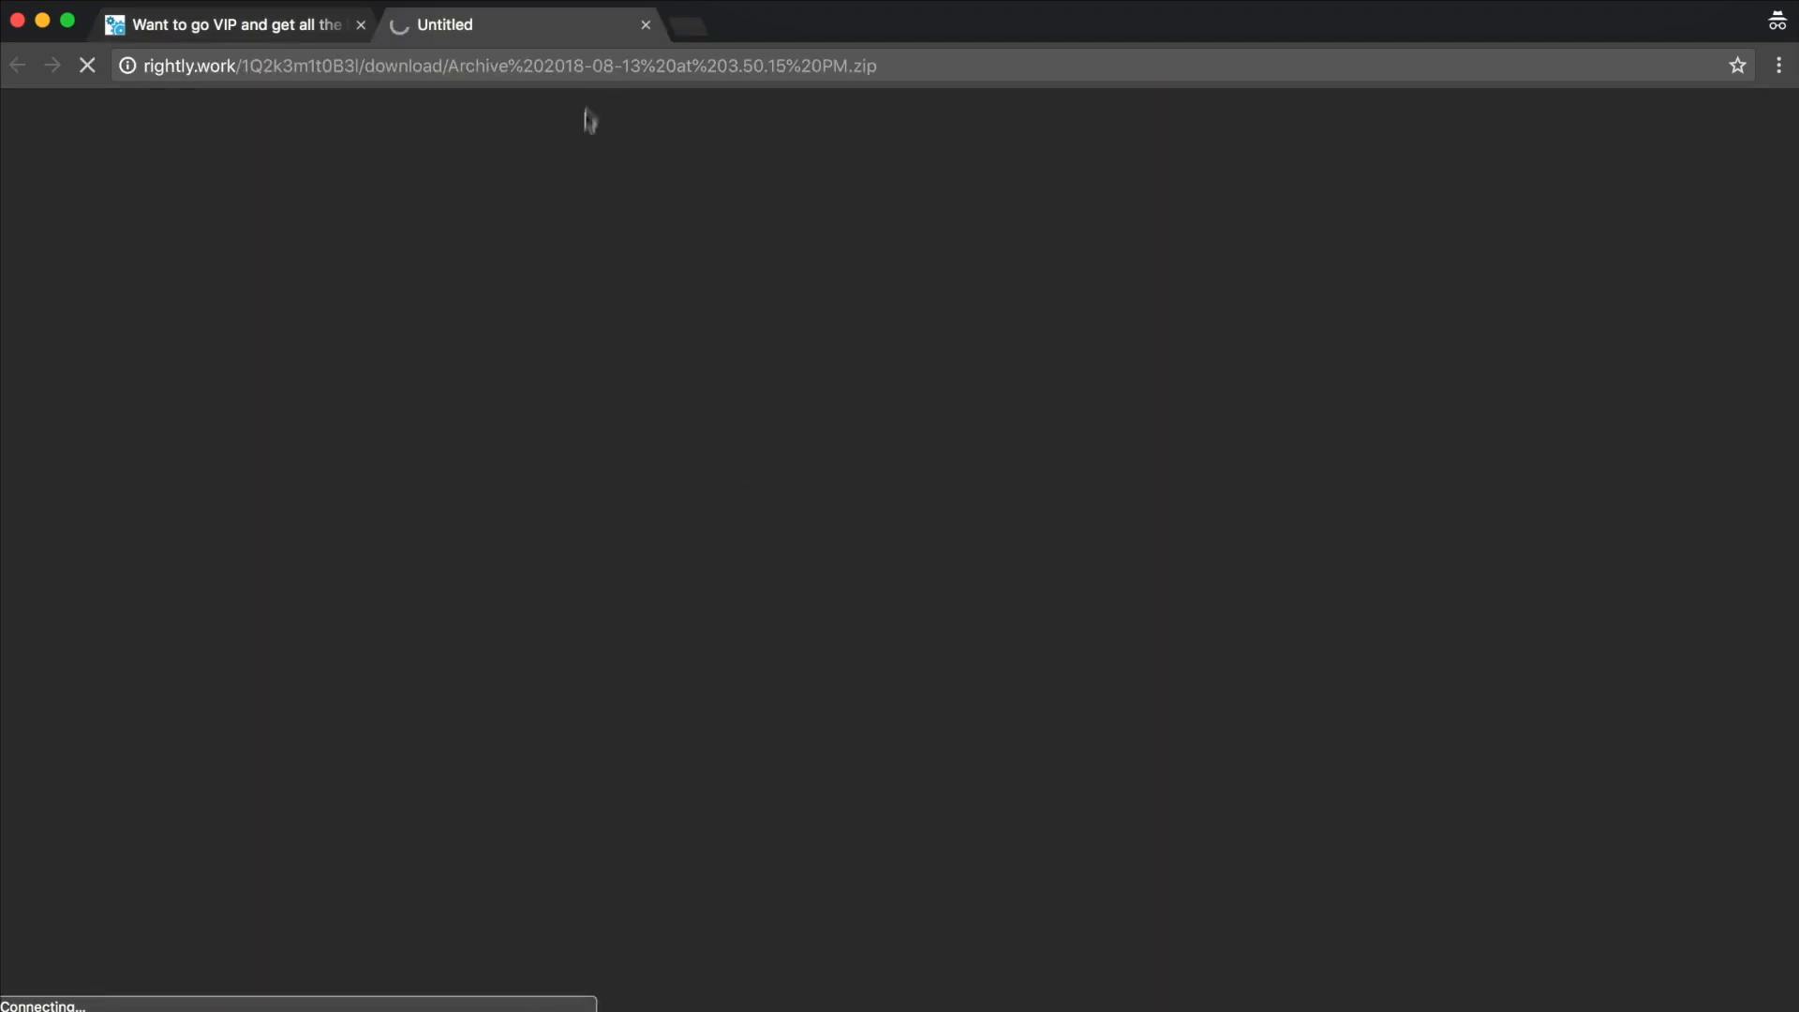
# - Close the leftover download page and check the bonus's Archive ZIP file in the Downloads folder
pyautogui.click(647, 26)
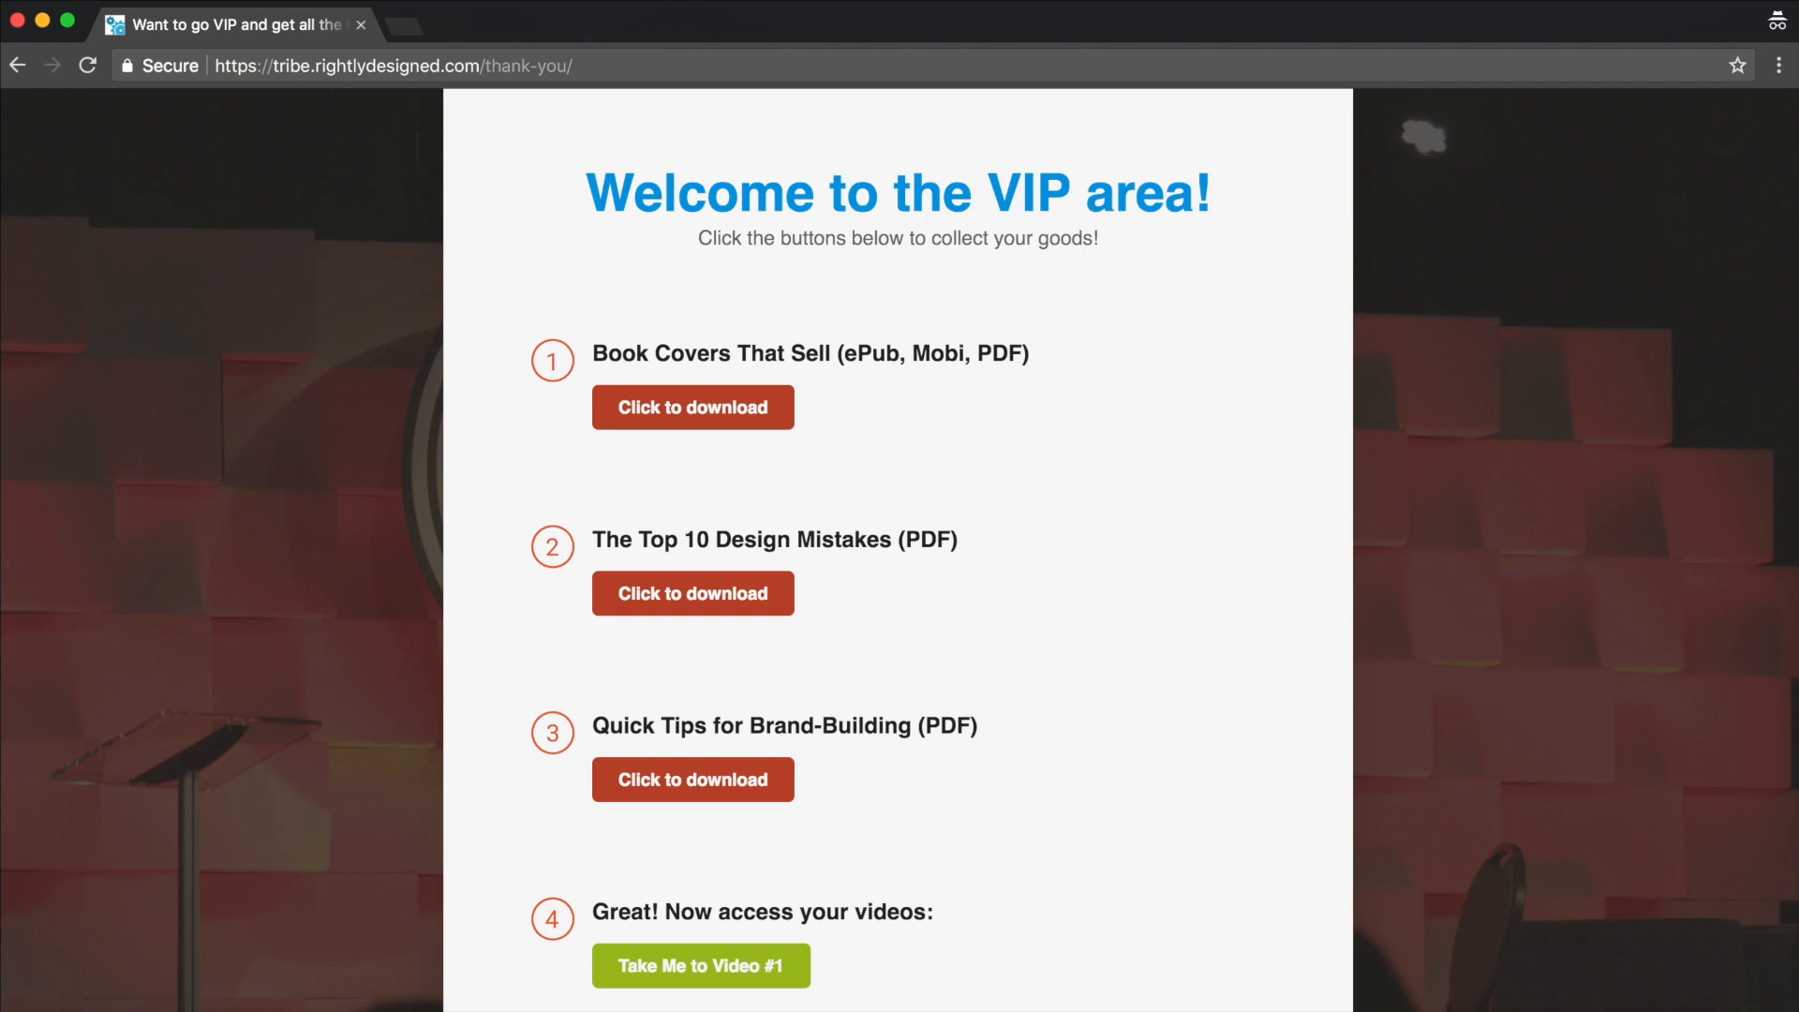
pyautogui.click(1781, 1010)
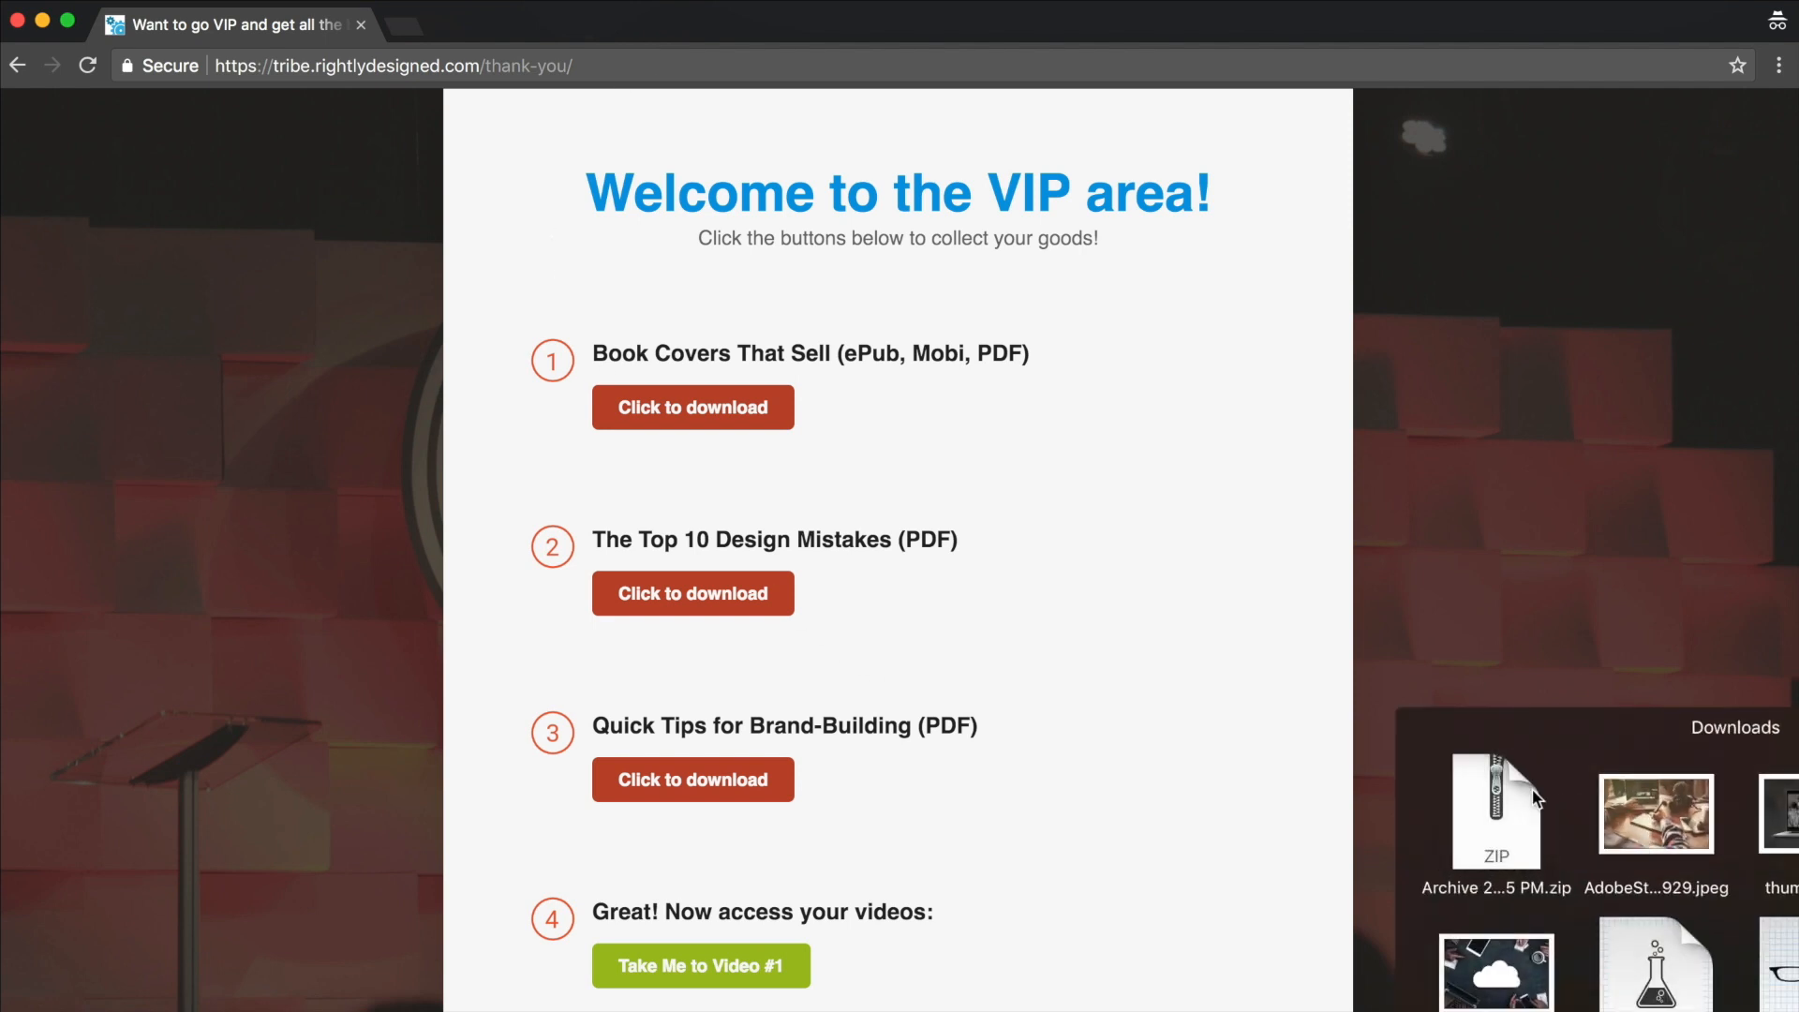
pyautogui.click(1520, 808)
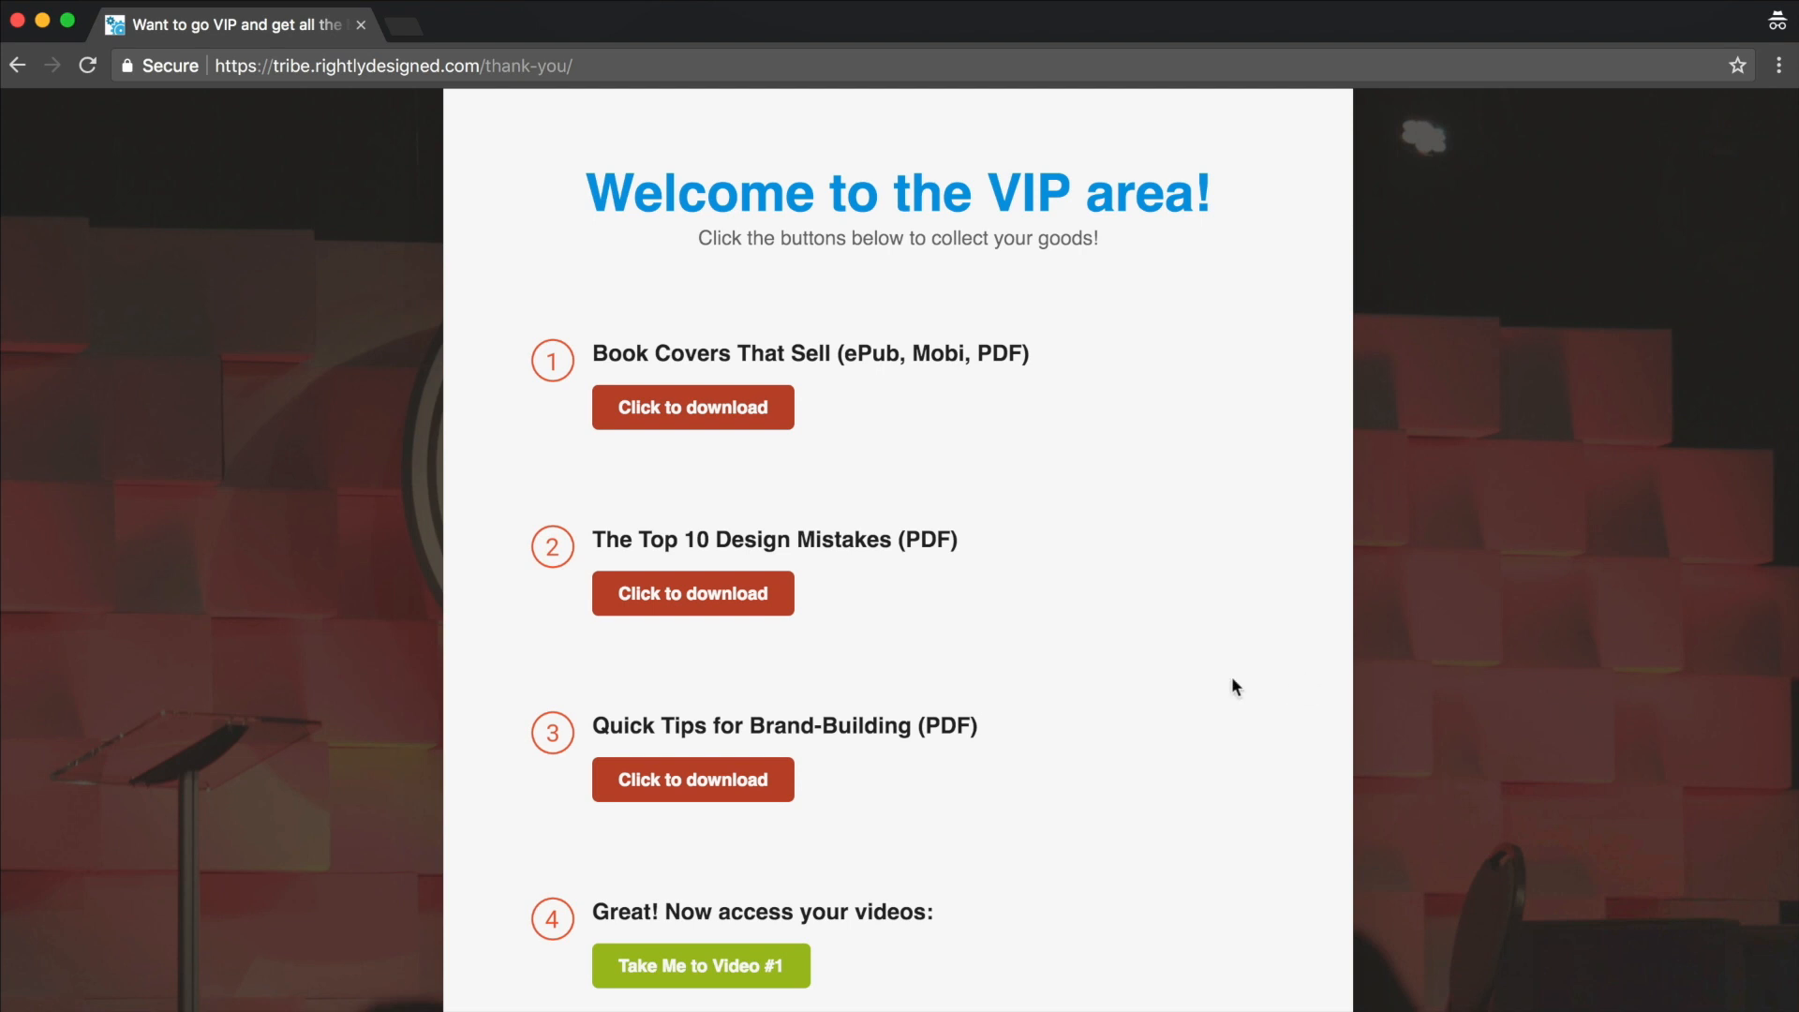
# - Look over the VIP area's bonus list, then open Video #1 and review the "Why Is a Website Important?" page
pyautogui.scroll(-2, 1207, 692)
pyautogui.scroll(2, 1207, 692)
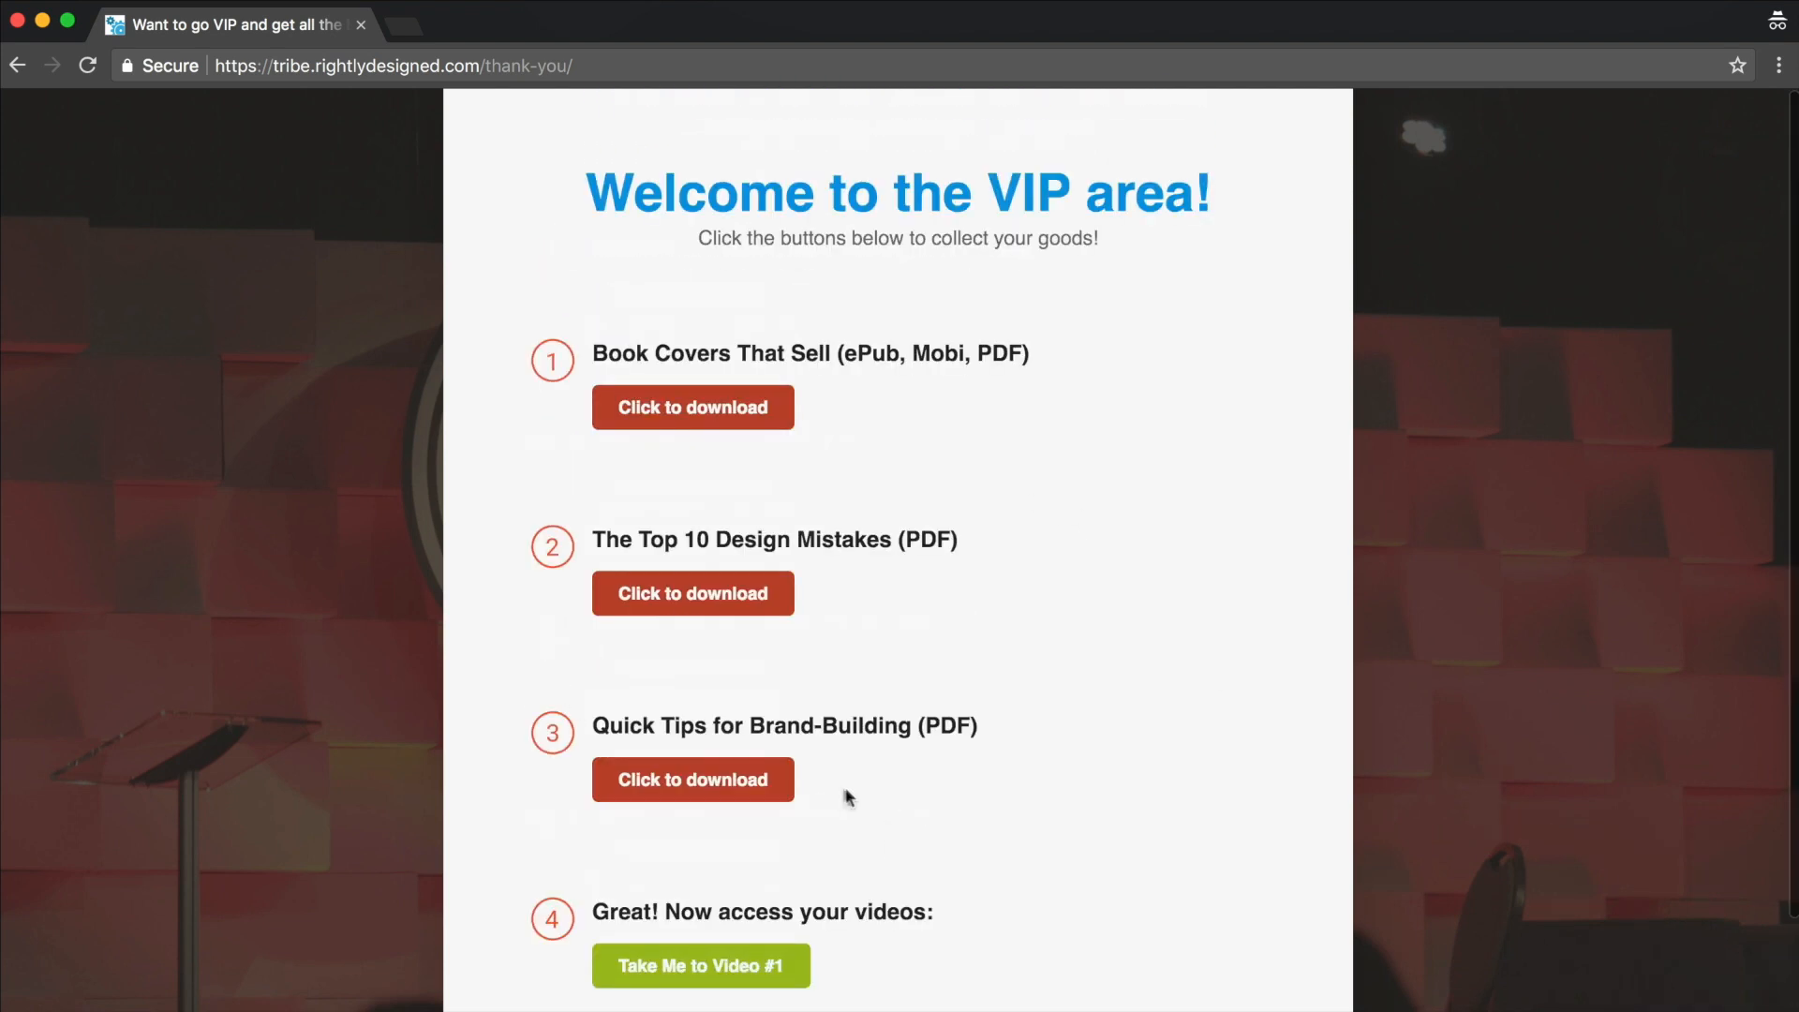
pyautogui.scroll(-2, 844, 789)
pyautogui.scroll(2, 1023, 761)
pyautogui.scroll(-2, 1021, 757)
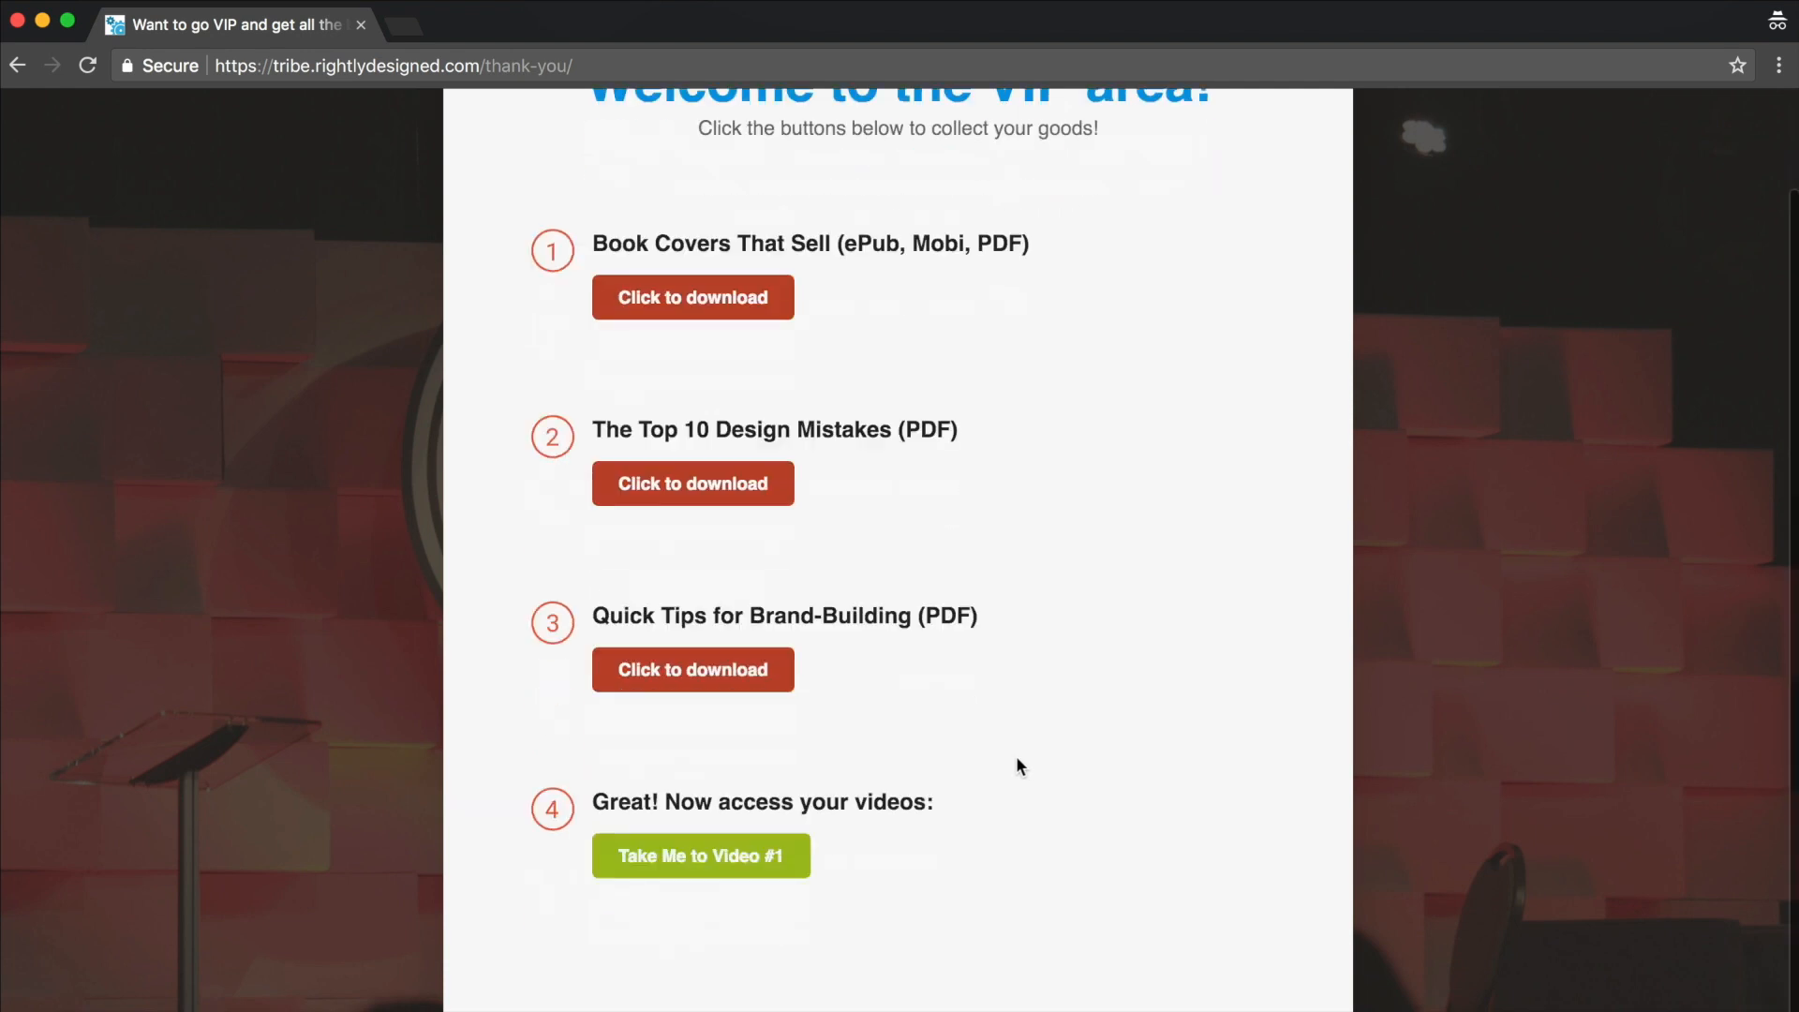
pyautogui.click(742, 862)
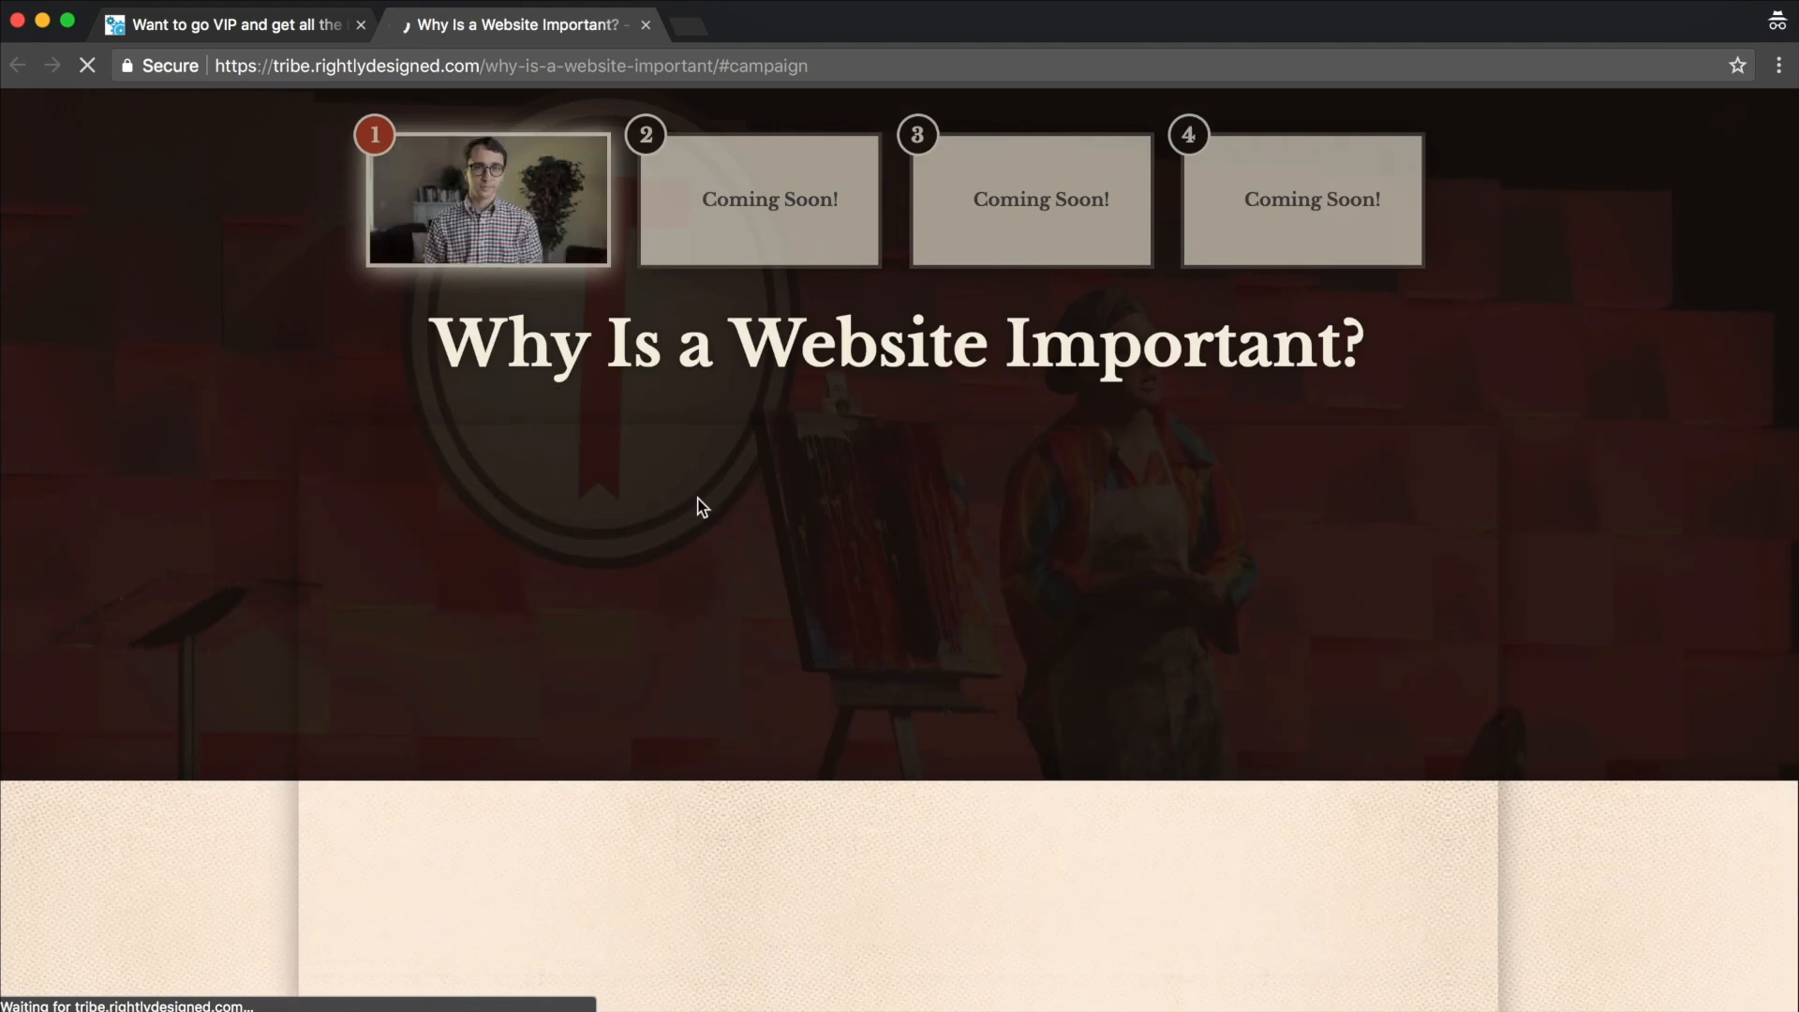
pyautogui.scroll(-10, 201, 469)
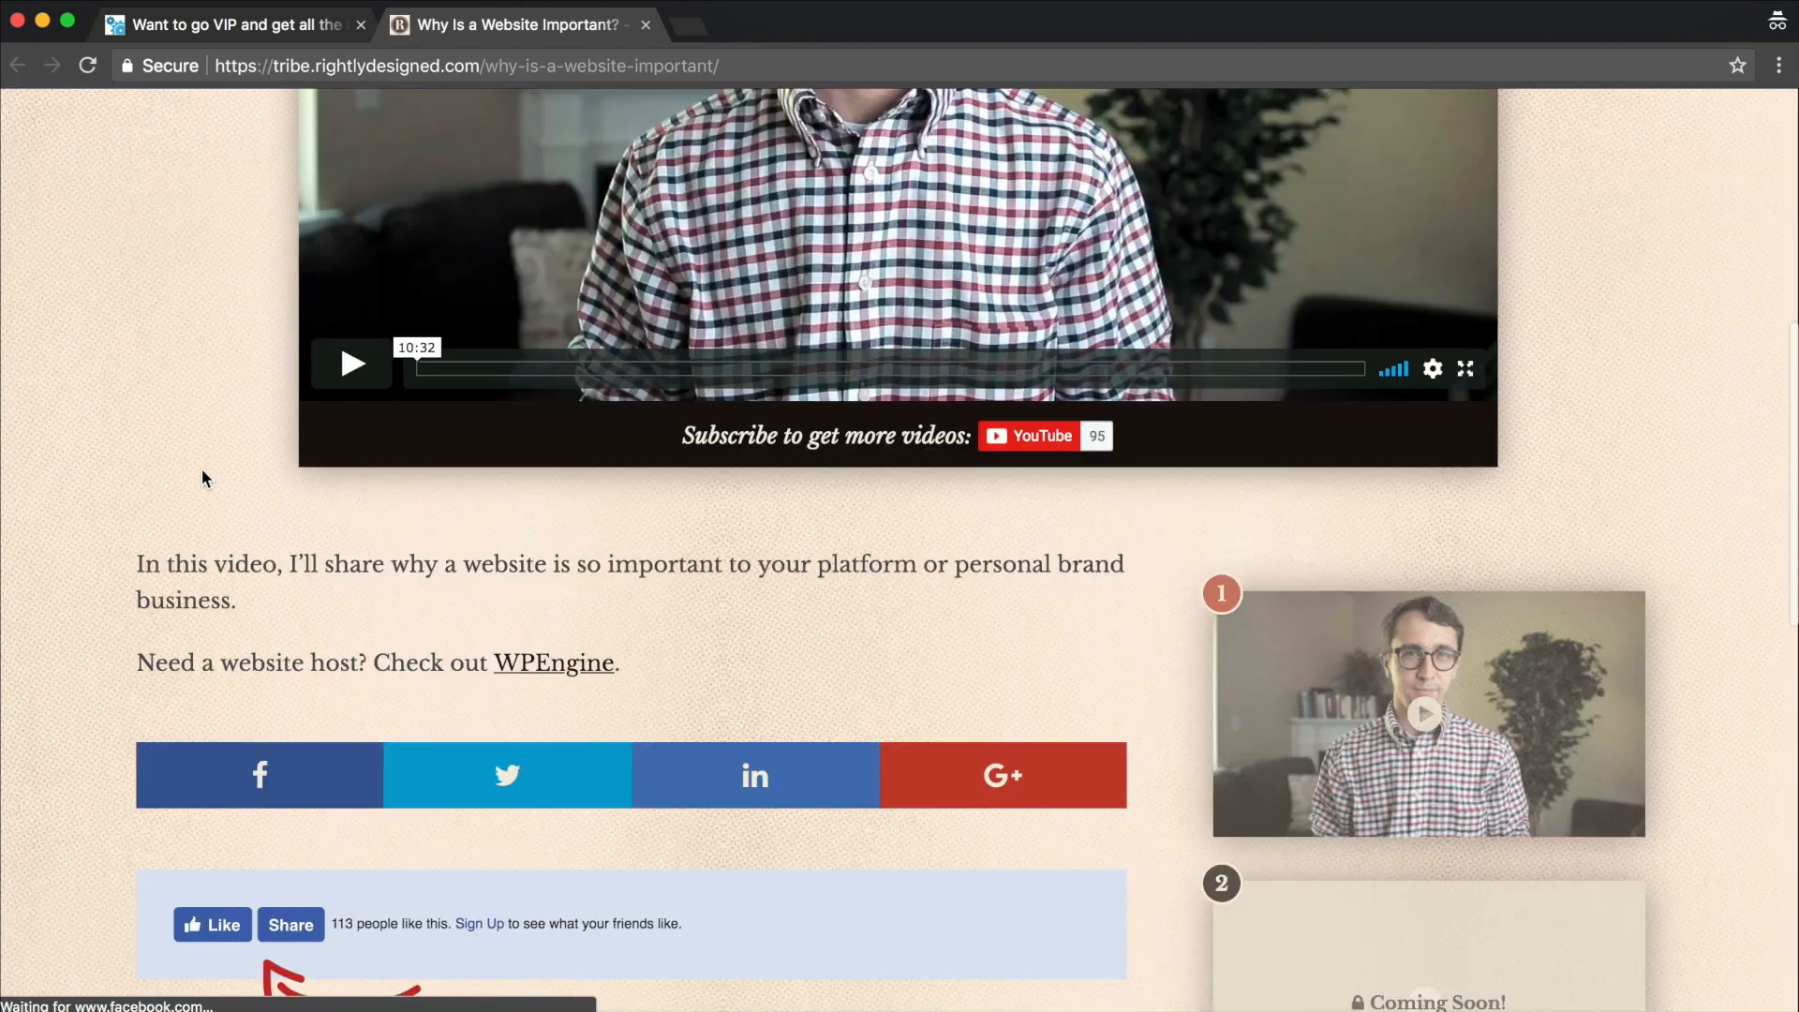
pyautogui.scroll(10, 514, 109)
pyautogui.scroll(-10, 263, 215)
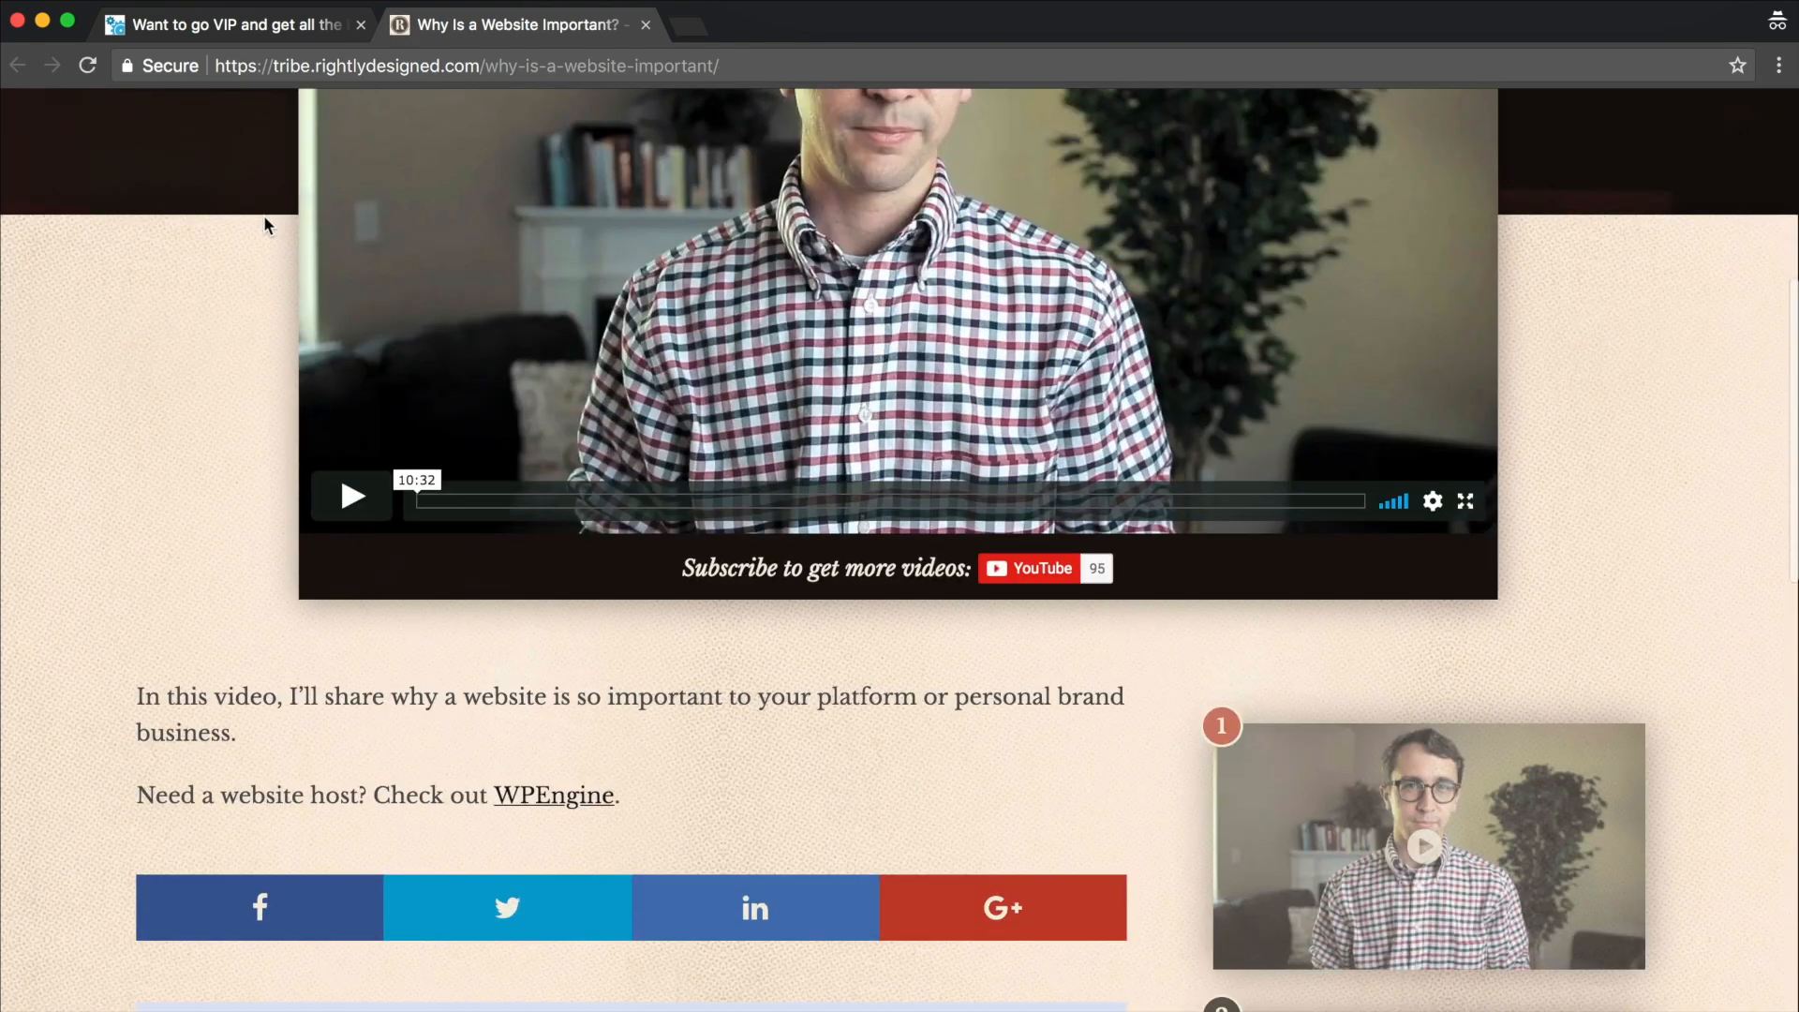
pyautogui.scroll(10, 263, 214)
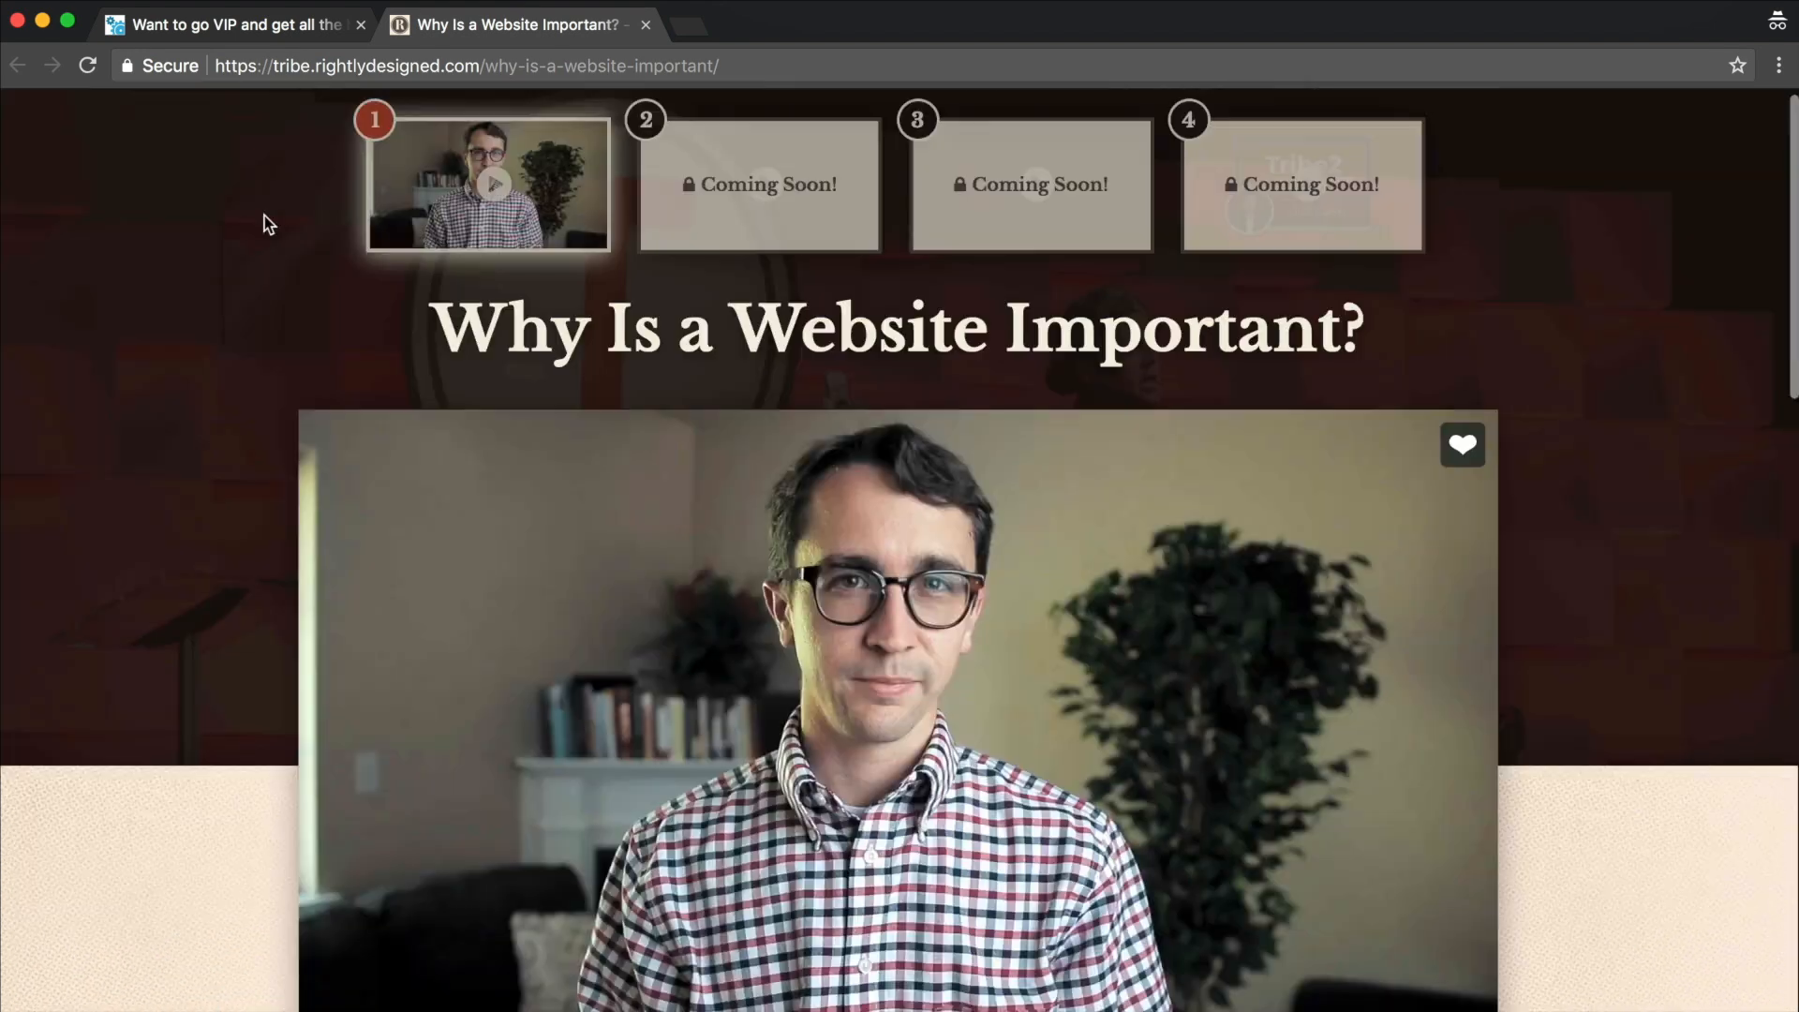
# - Close the video page and go back from the VIP thank-you page
pyautogui.press('super+w')
pyautogui.scroll(2, 1362, 208)
pyautogui.click(18, 66)
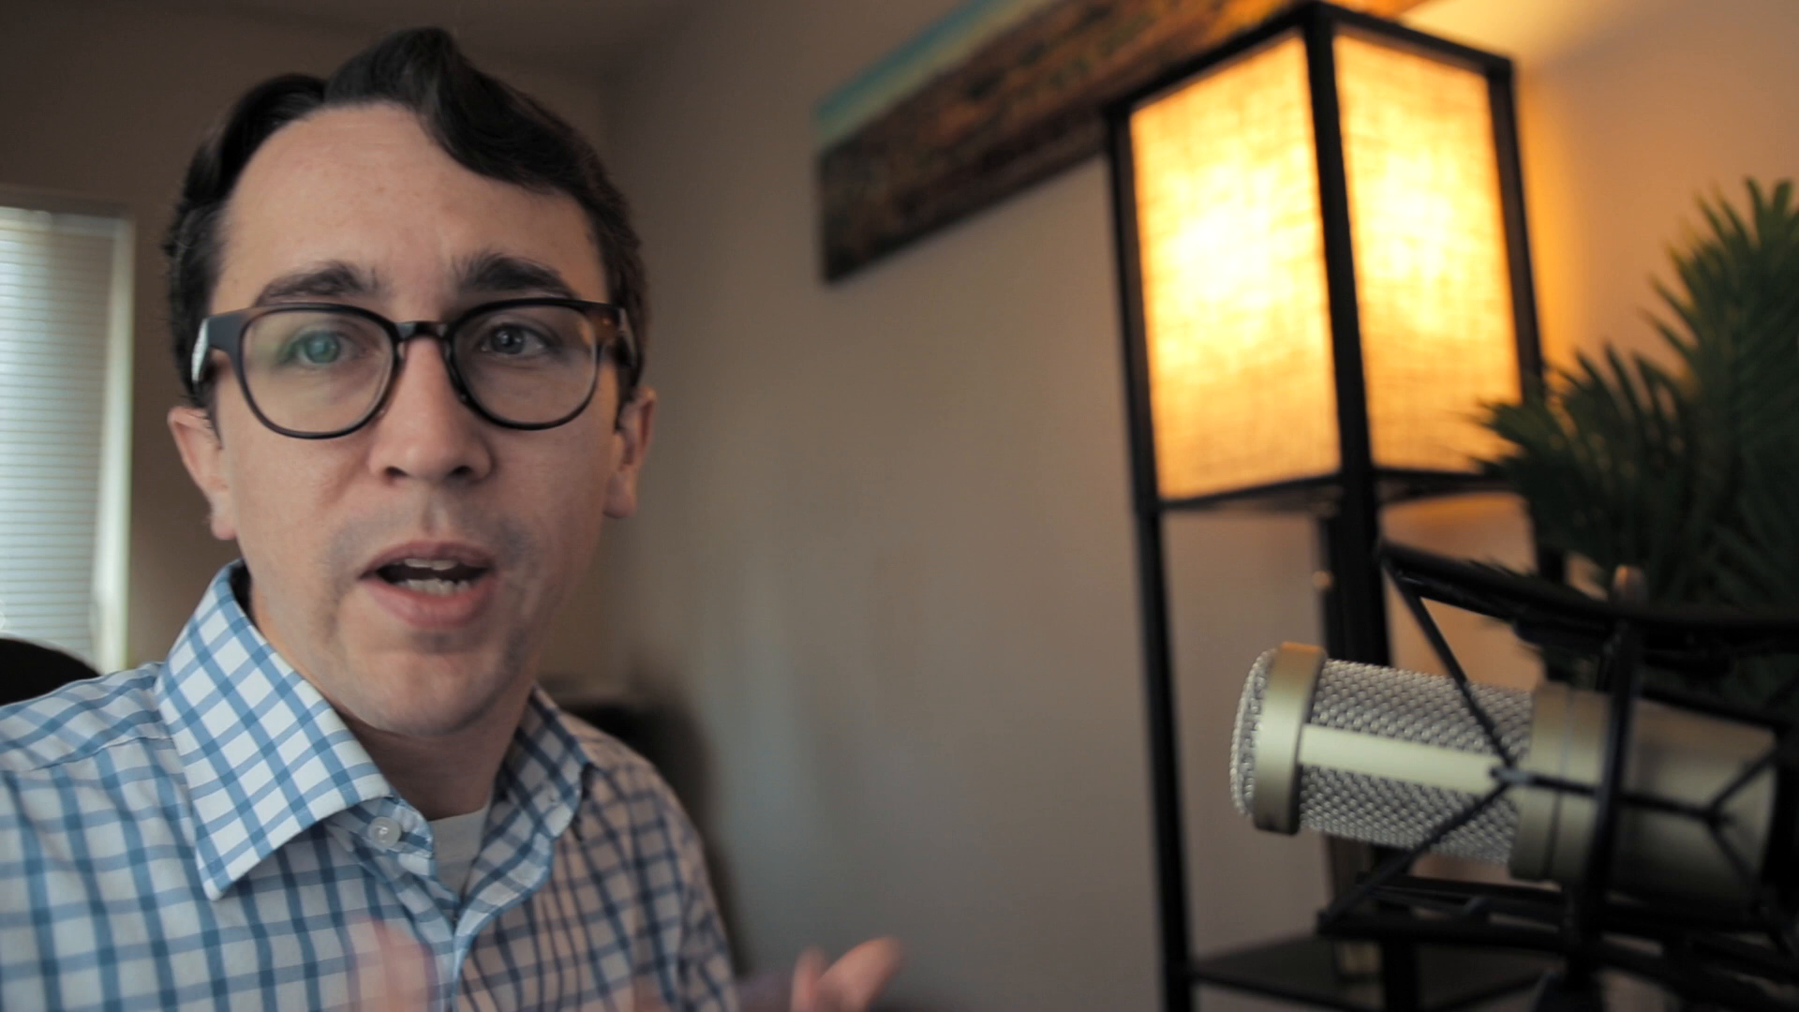